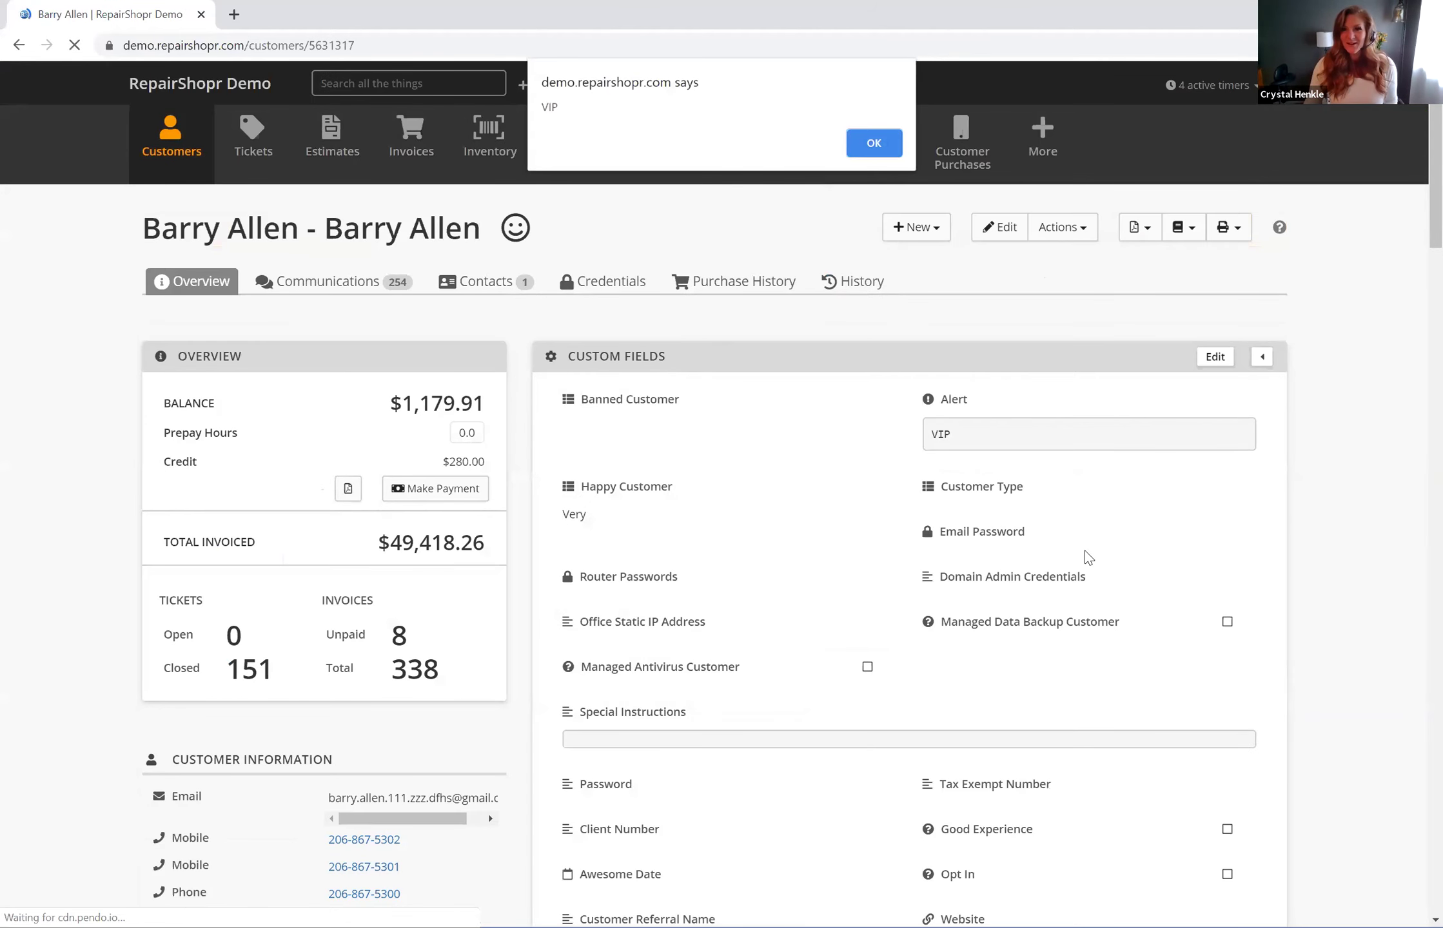
- Dismiss the VIP alert on the customer record and open the Customer Online Profile in a new browser tab
key("Return")
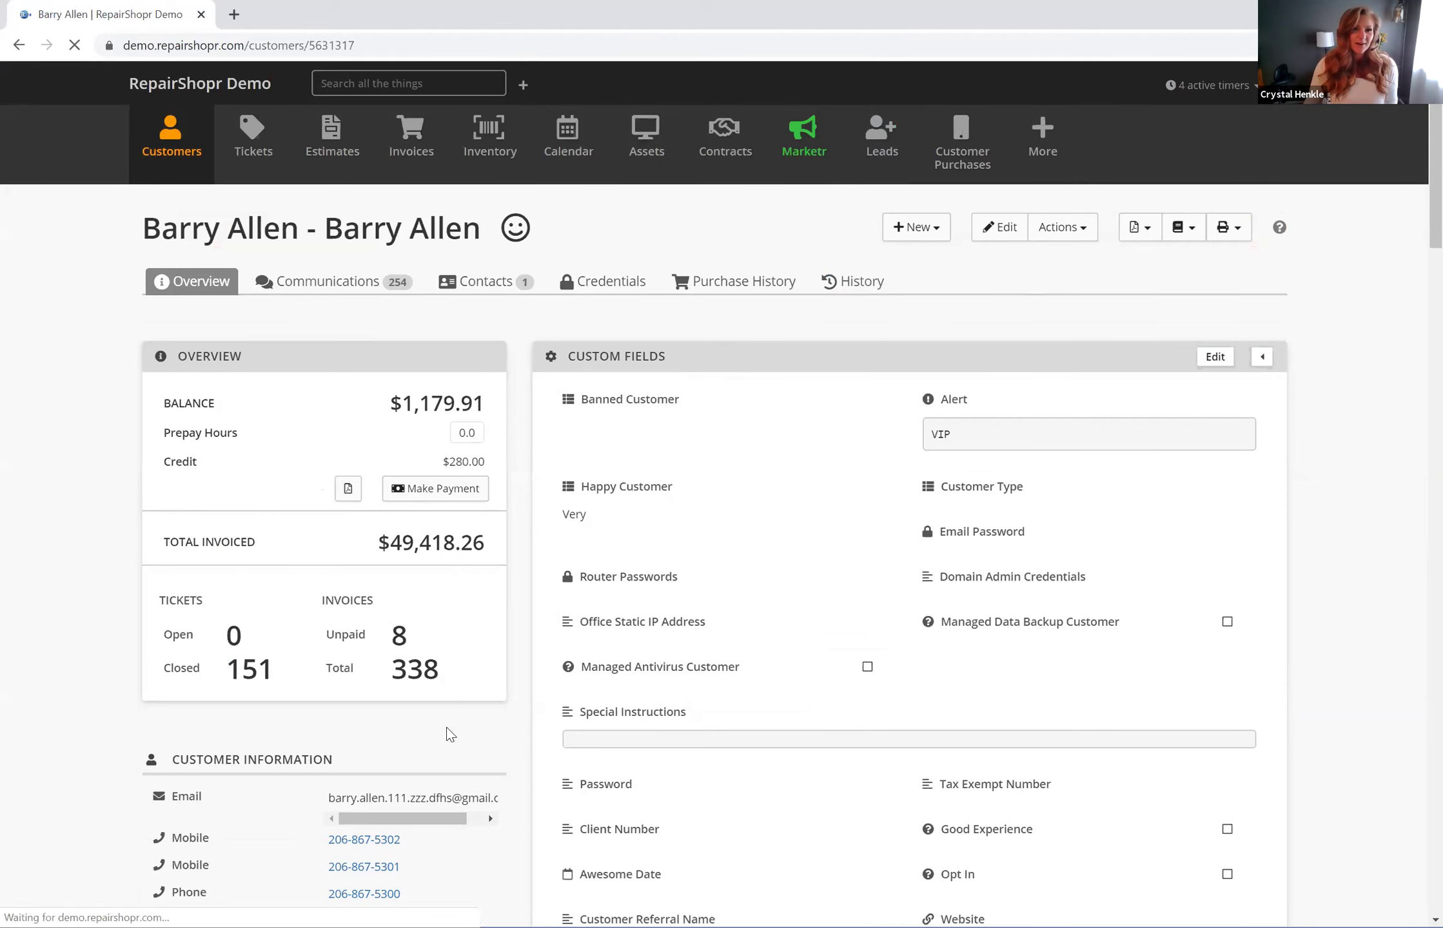
scroll(400, 490, "down", 5)
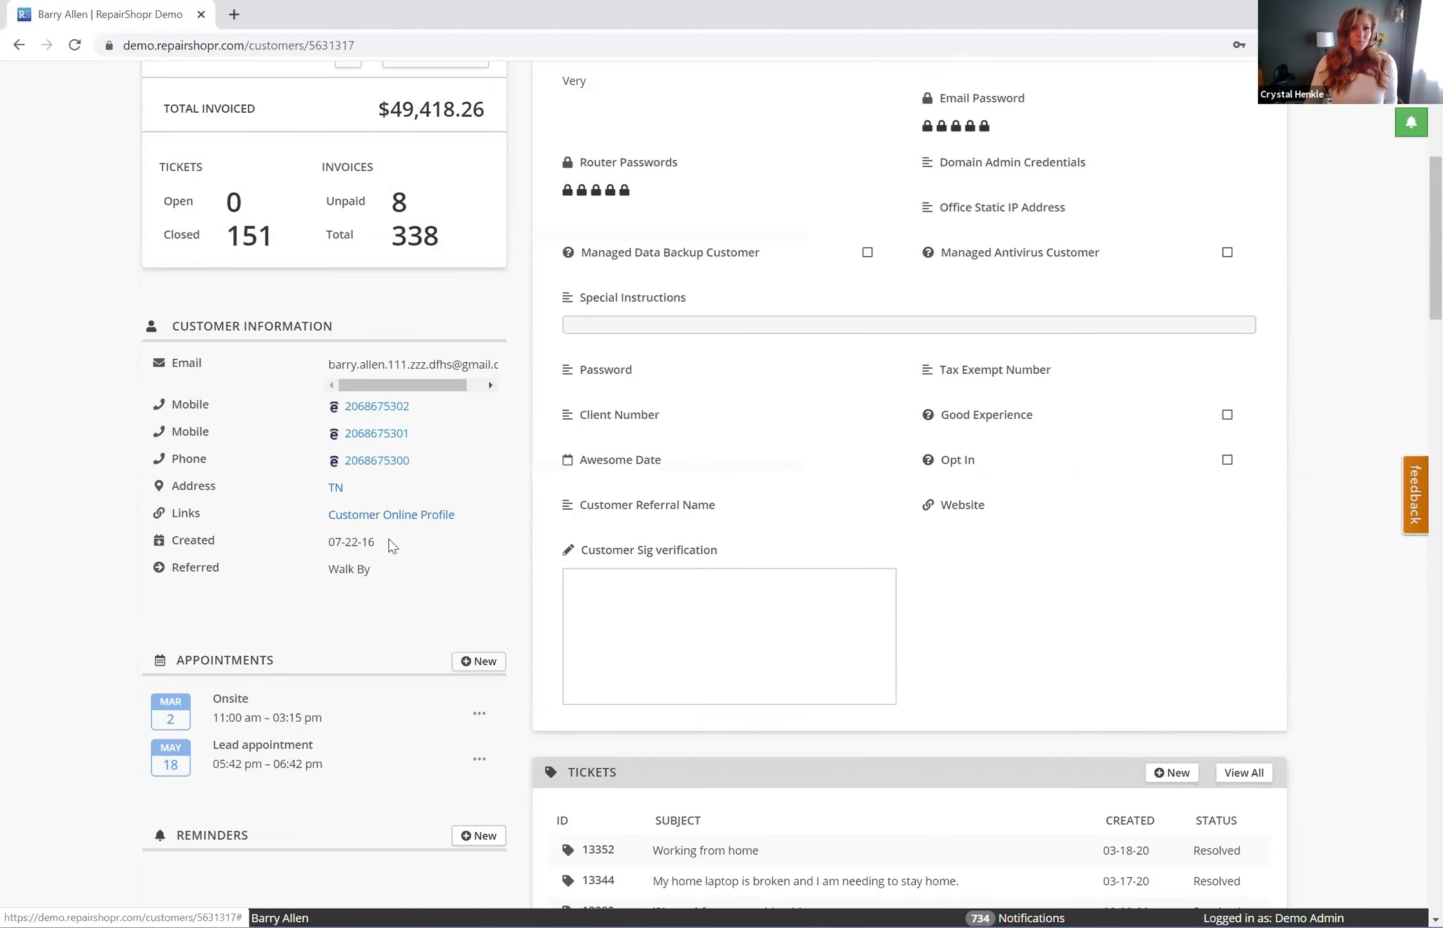
right_click(400, 514)
key("Return")
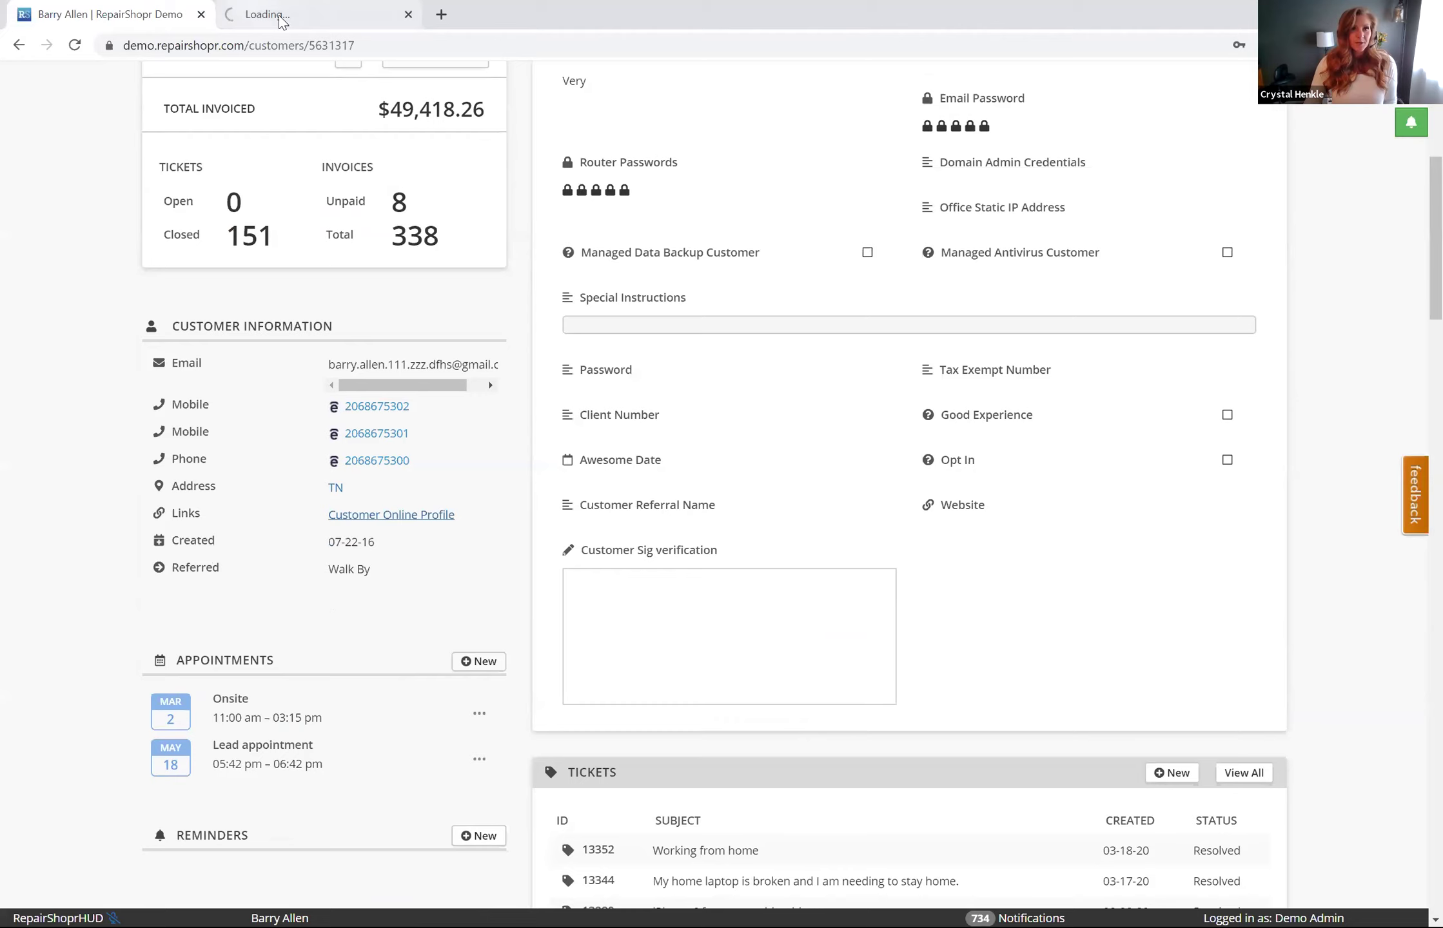
left_click(284, 14)
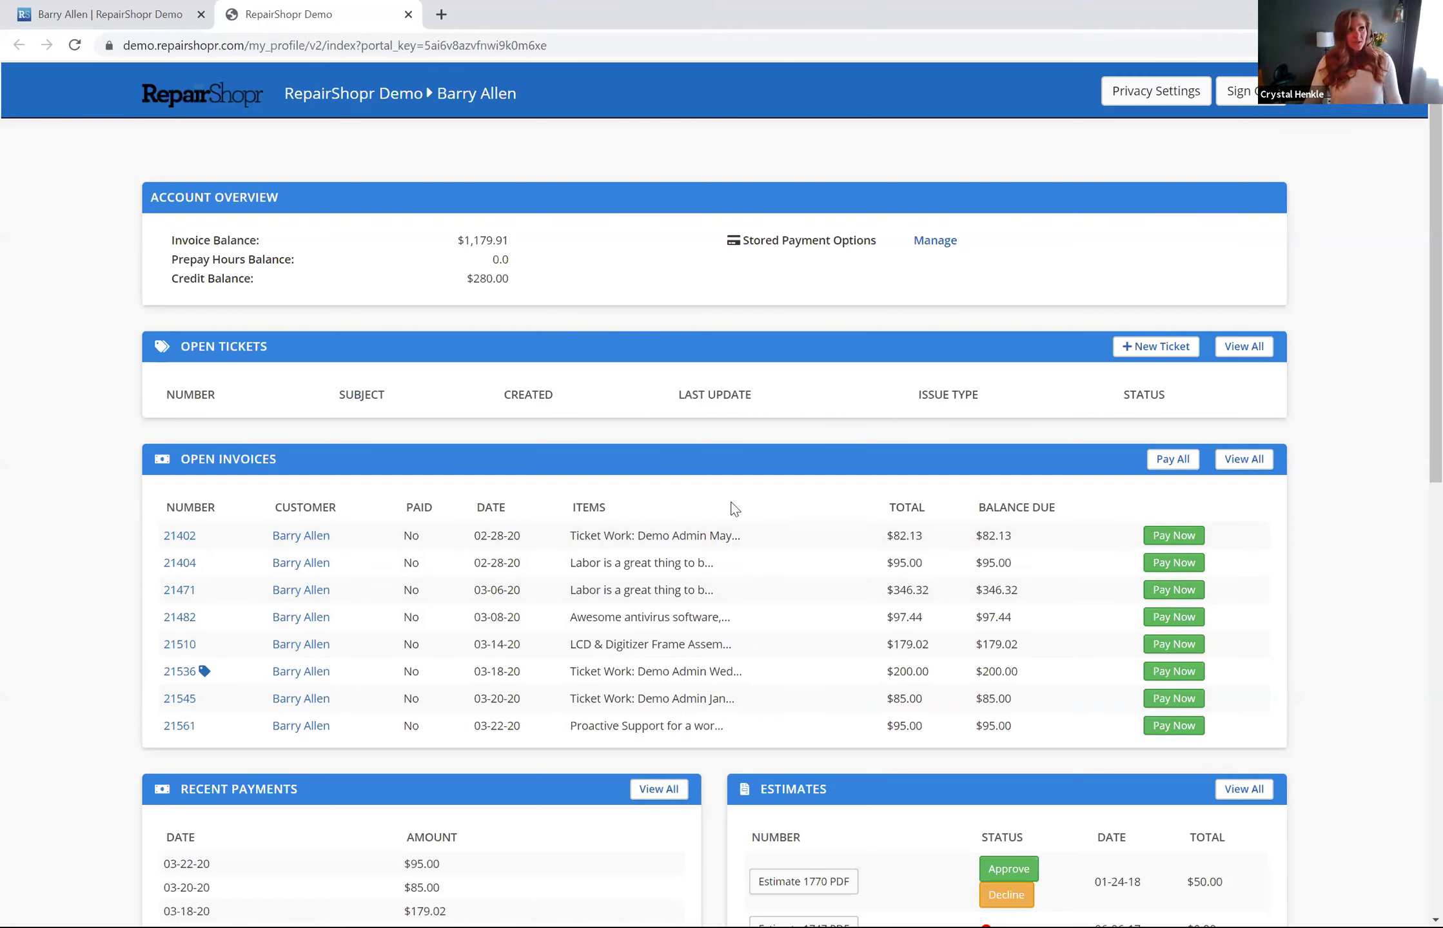
- Look at the customer portal's new ticket form, close it unfilled, and examine the invoices, payments, estimates, attachments, assets and documentation sections
left_click(1159, 349)
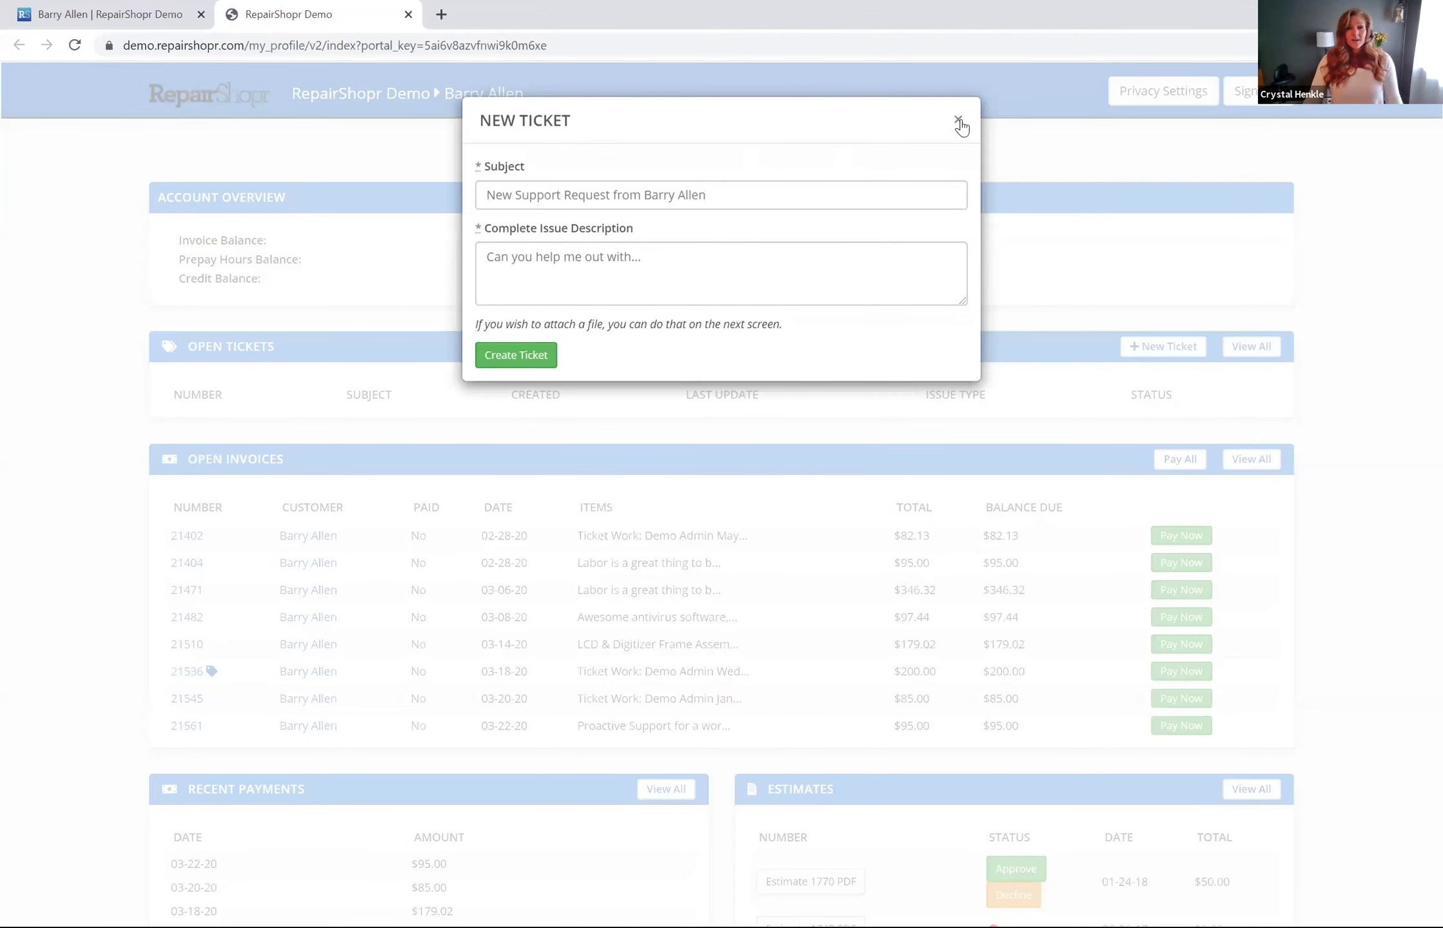
left_click(957, 120)
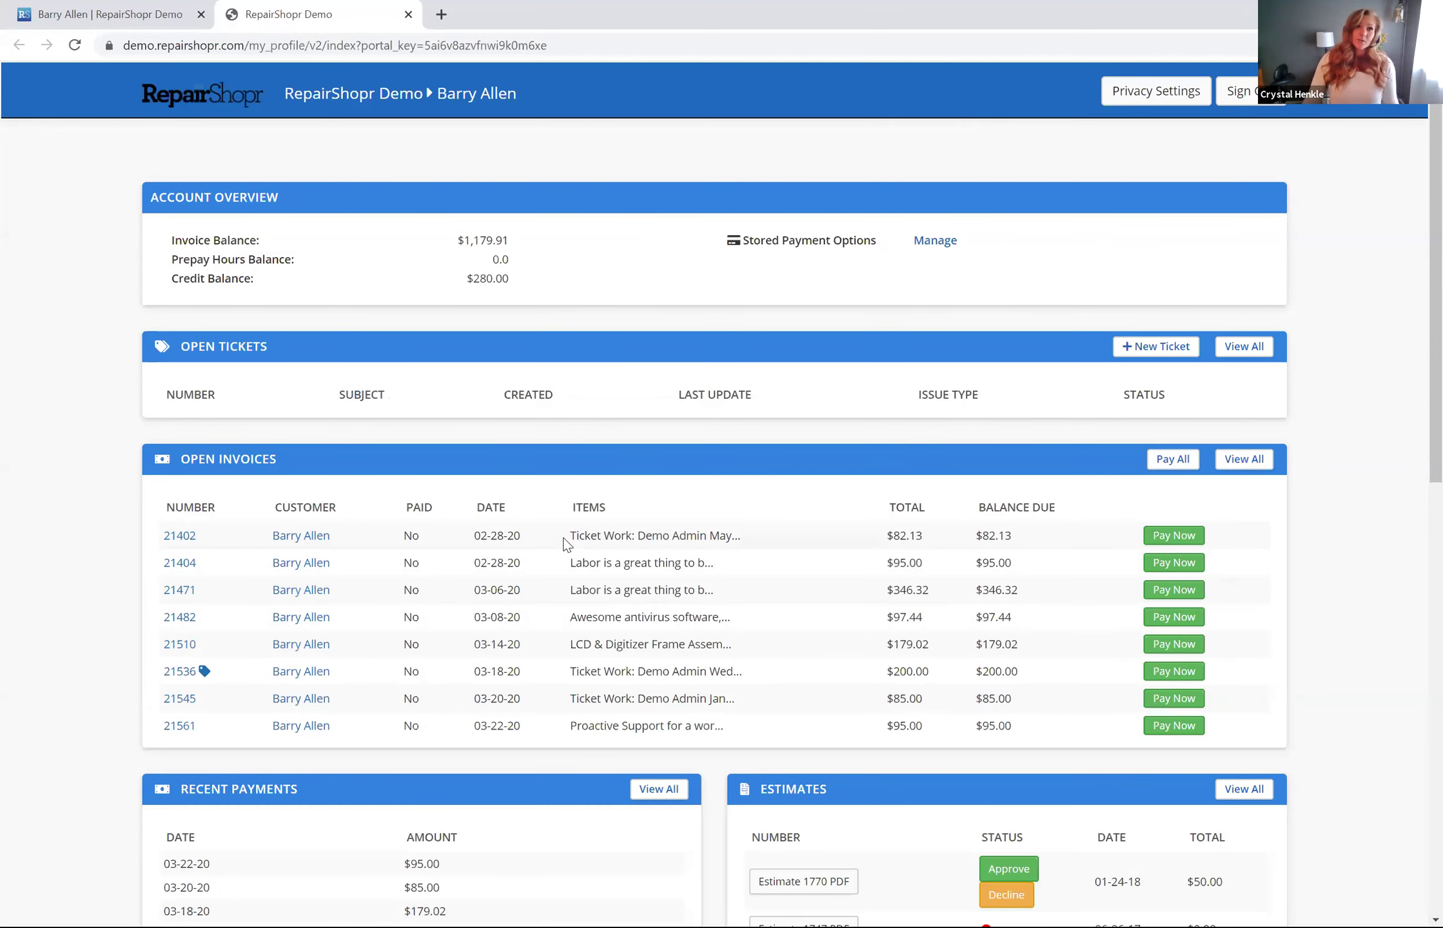
scroll(631, 451, "down", 2)
scroll(631, 513, "down", 2)
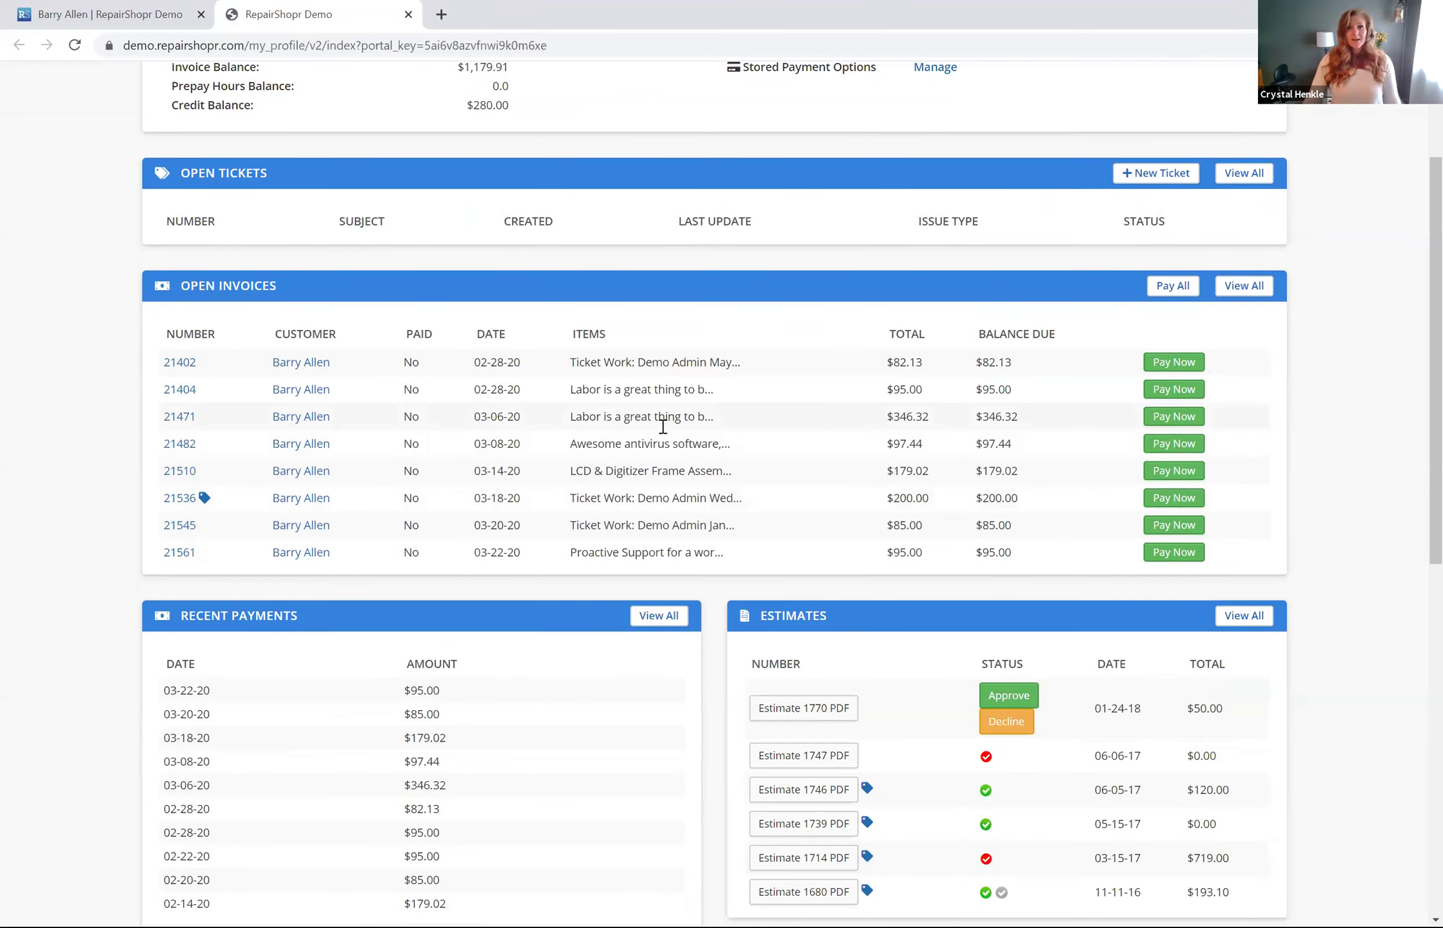
scroll(658, 419, "down", 3)
scroll(617, 448, "down", 4)
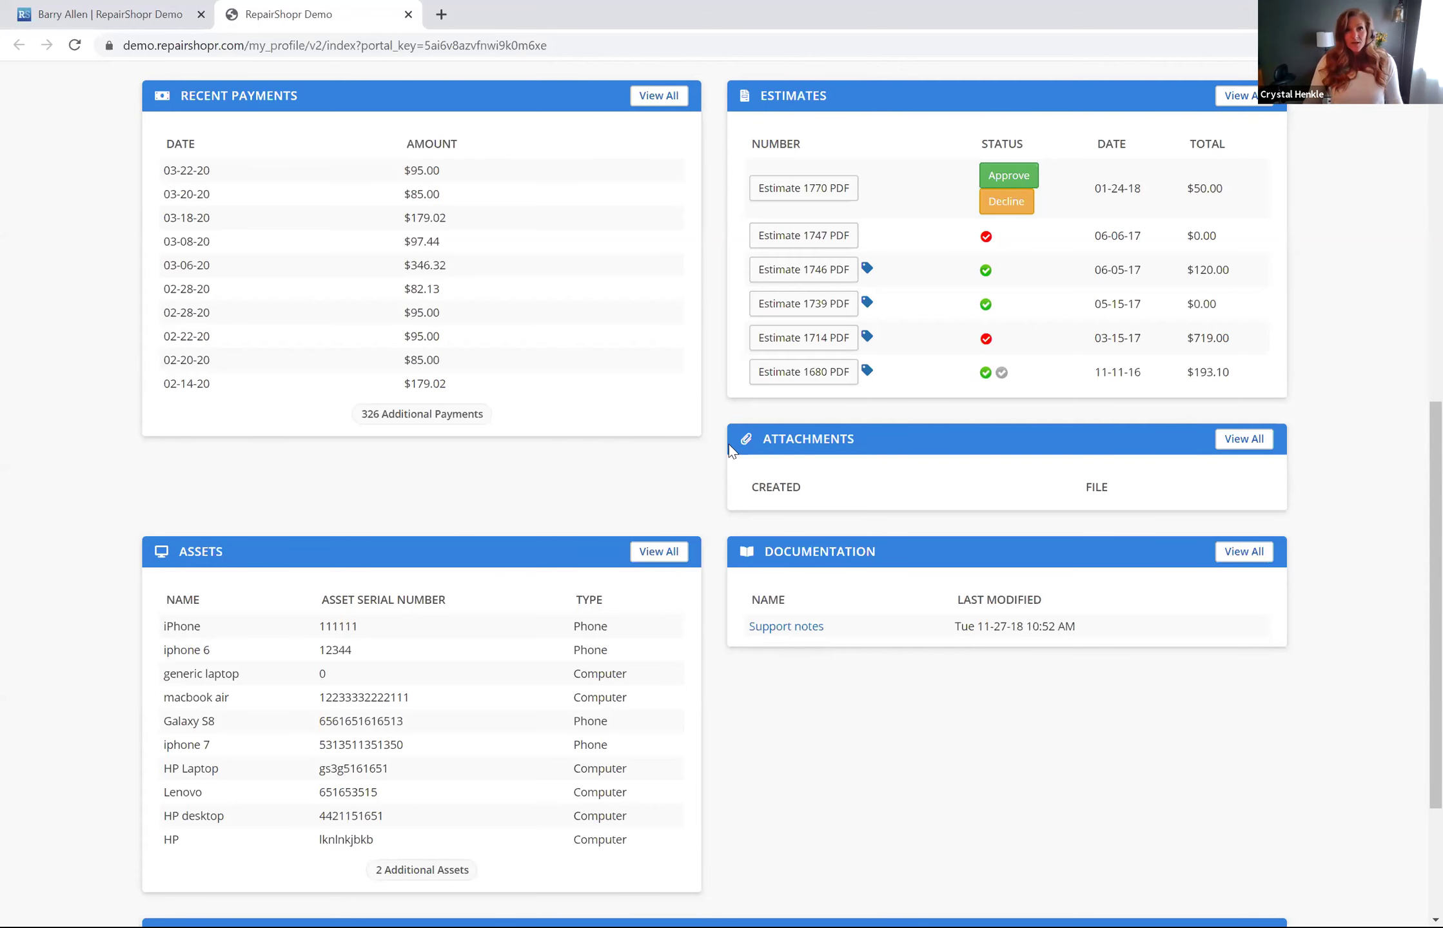
scroll(629, 510, "up", 10)
scroll(631, 505, "up", 2)
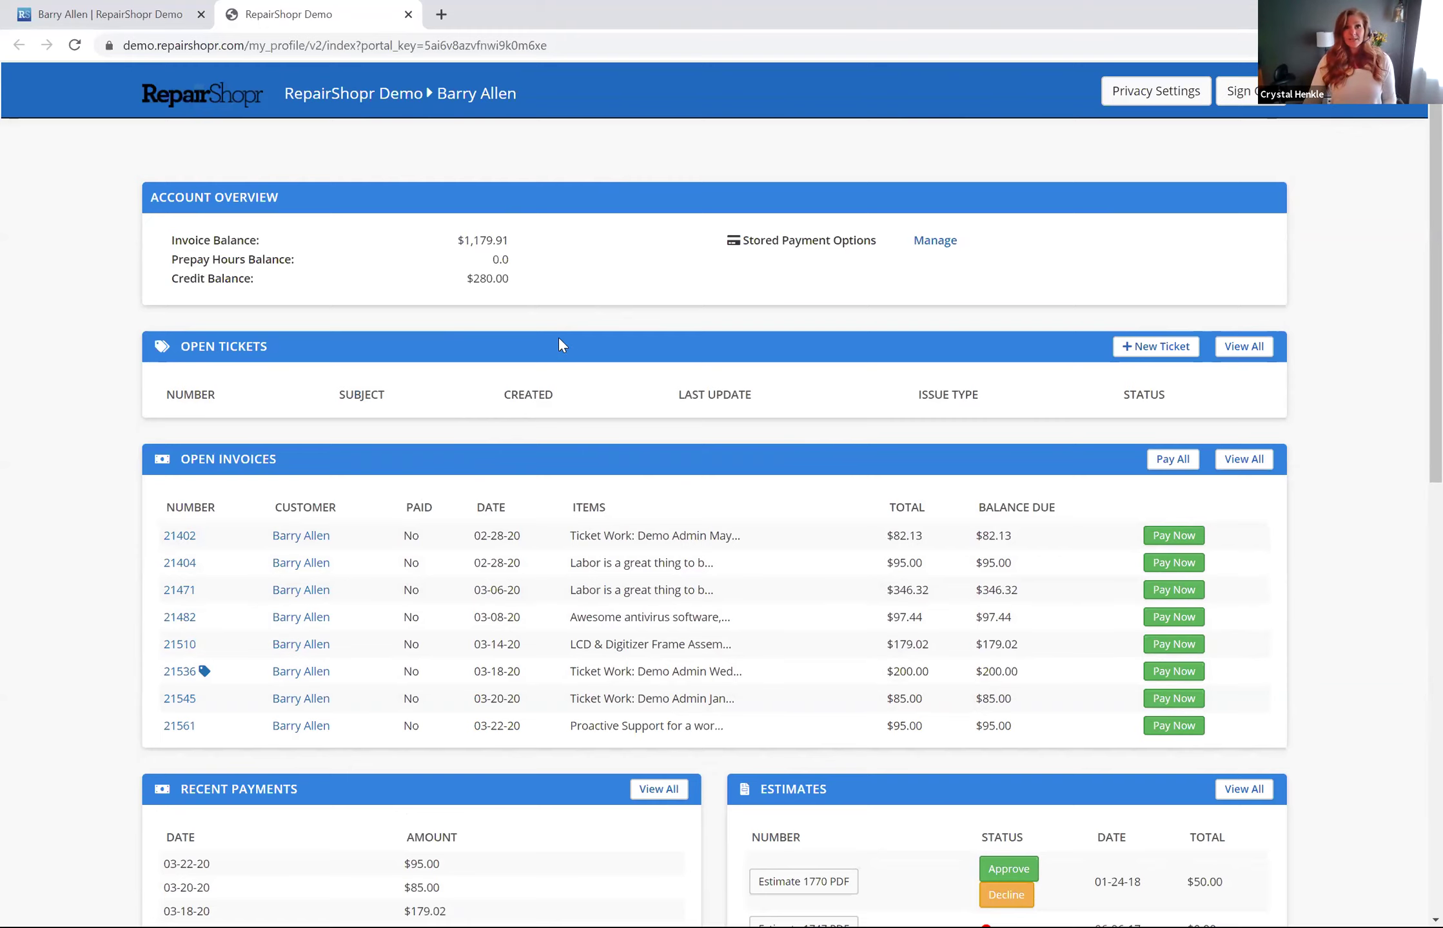
- Return to the customer record's browser tab and open the ticket preferences in the administration area
left_click(129, 14)
scroll(658, 432, "up", 7)
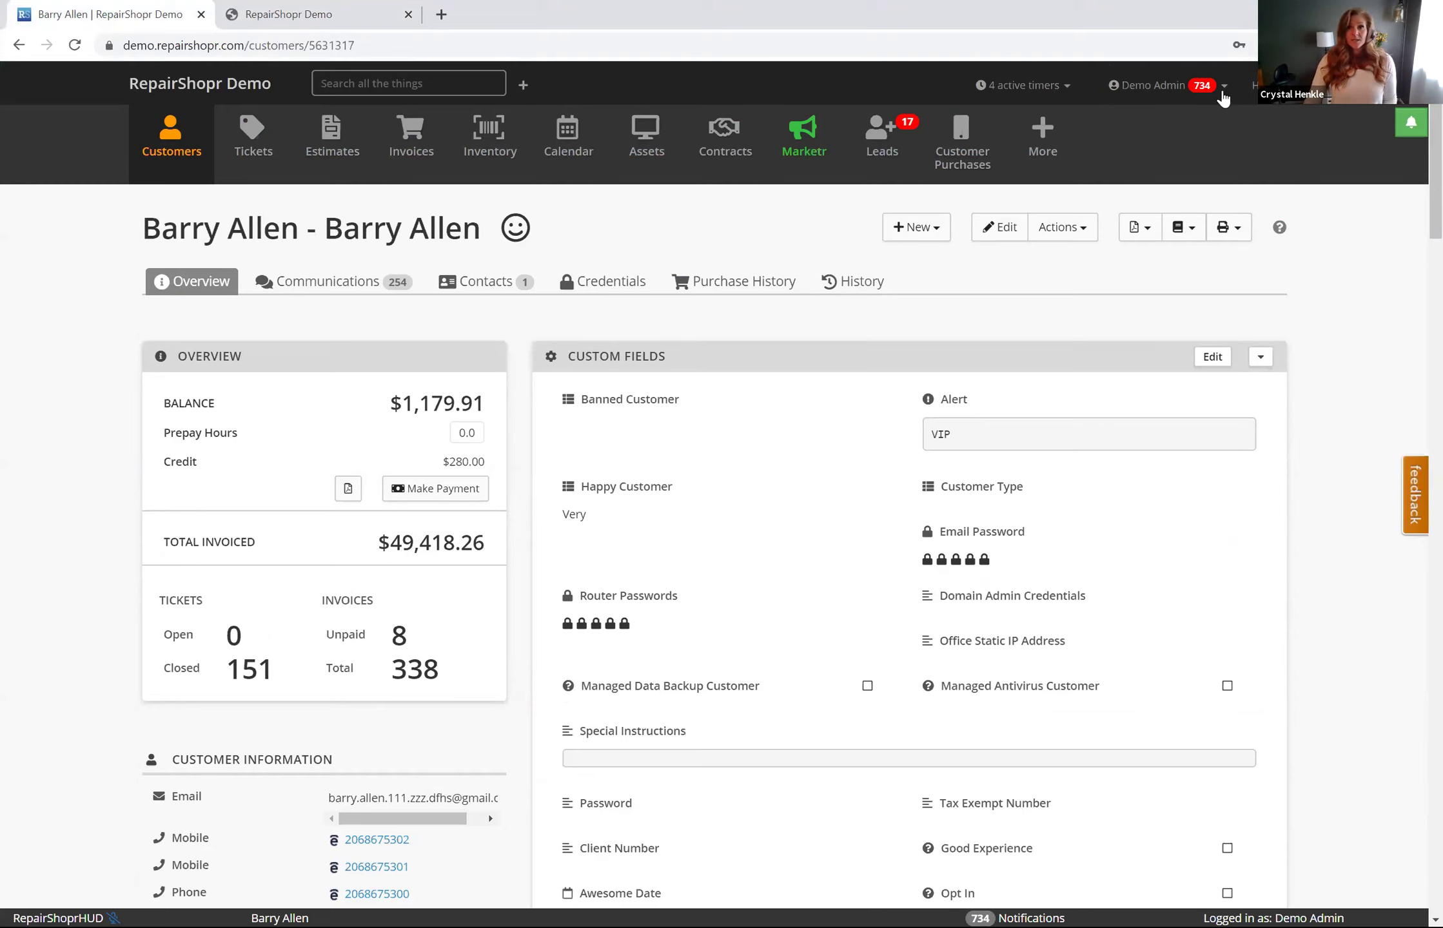
left_click(1033, 161)
left_click(1007, 402)
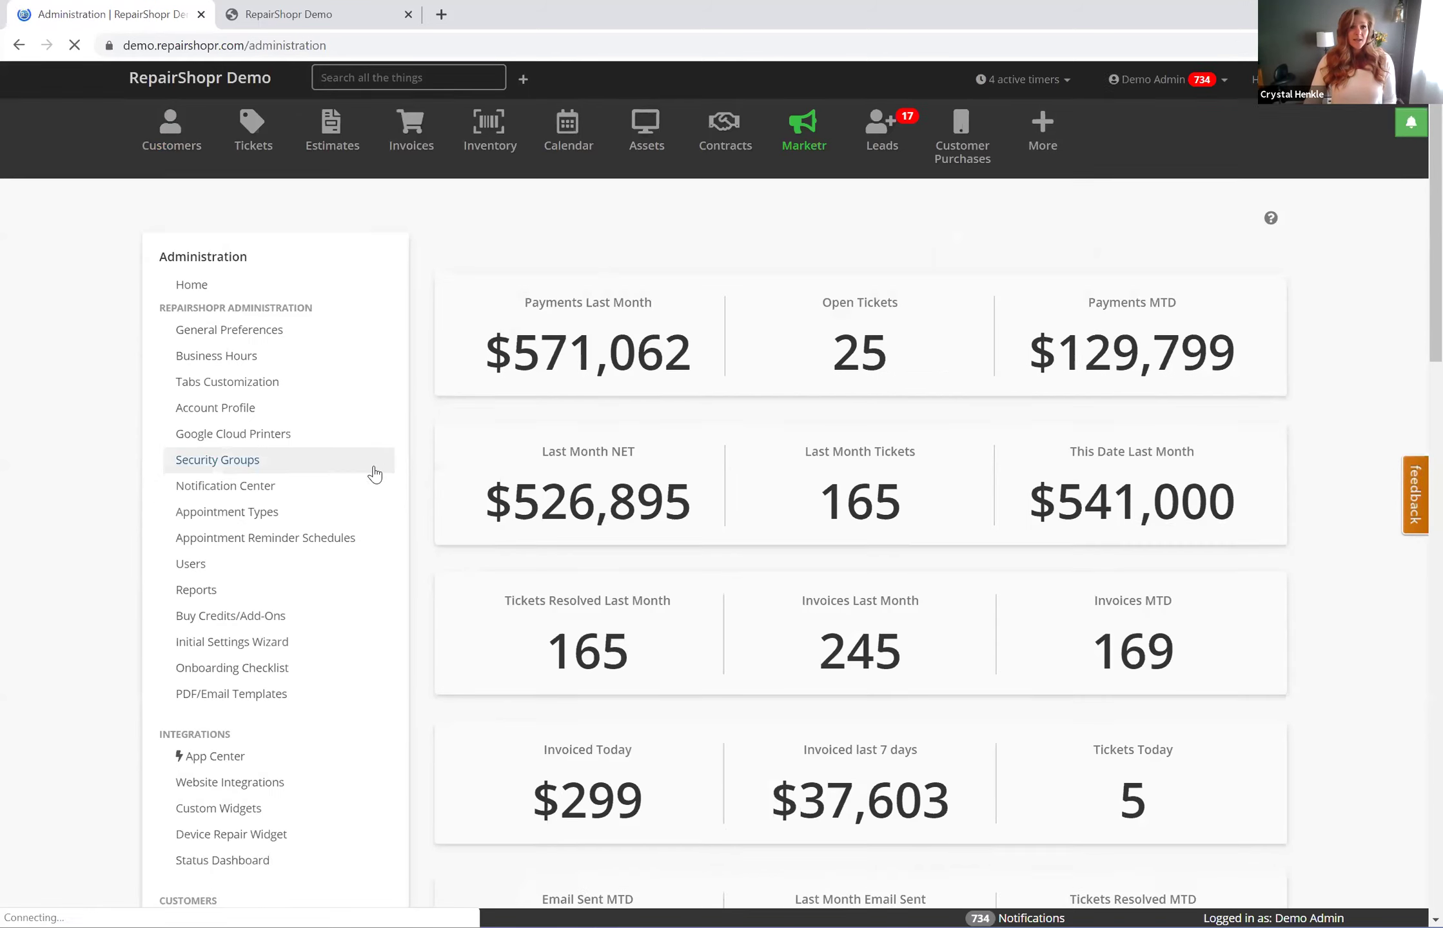
scroll(373, 474, "down", 4)
scroll(364, 441, "down", 3)
scroll(369, 384, "down", 2)
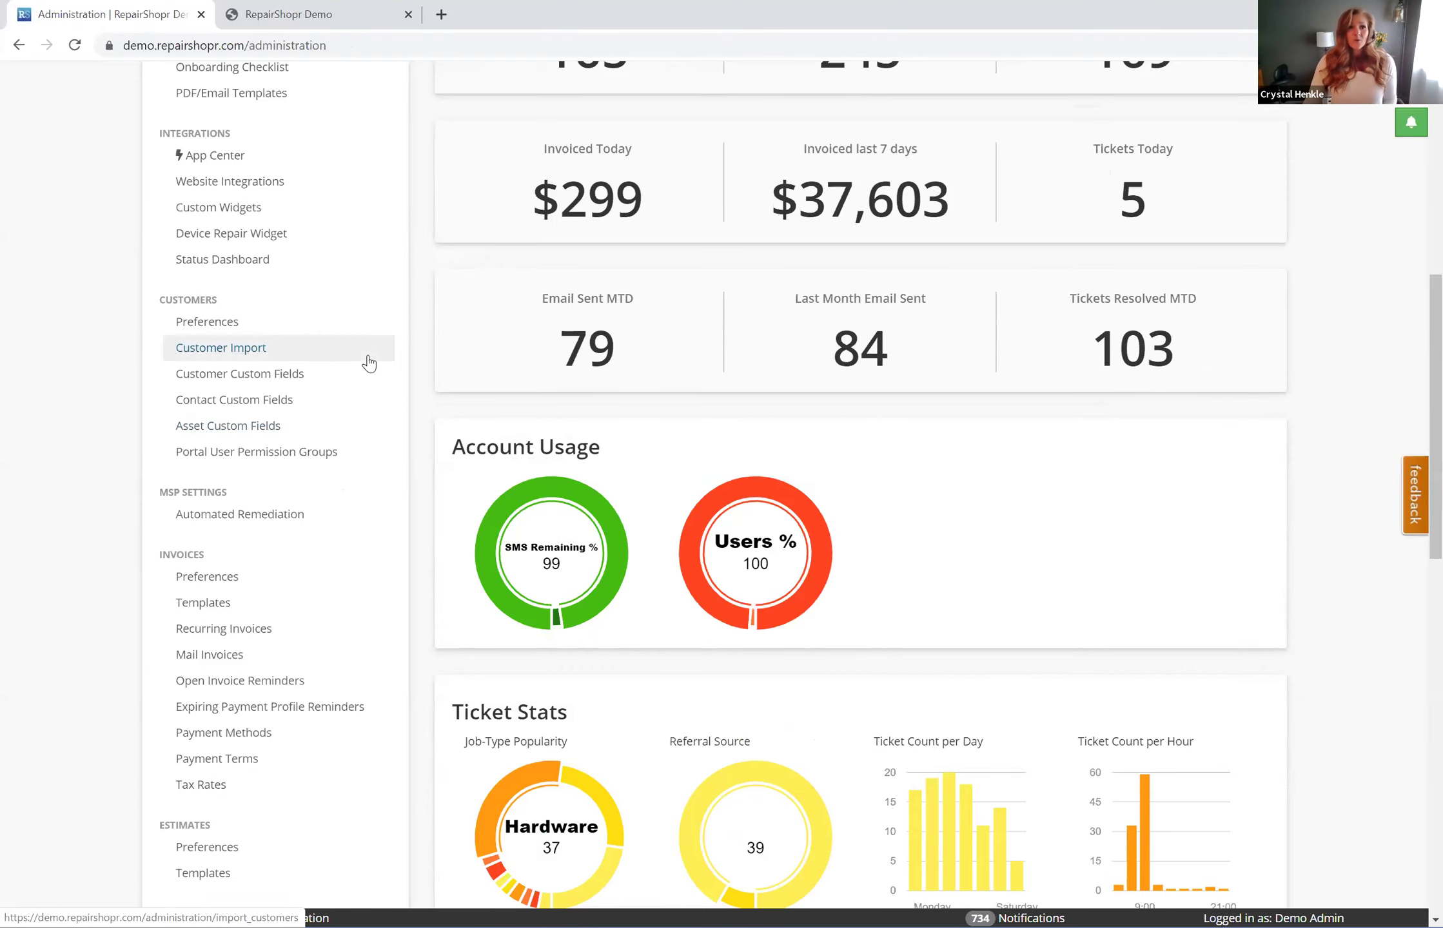
scroll(368, 374, "down", 5)
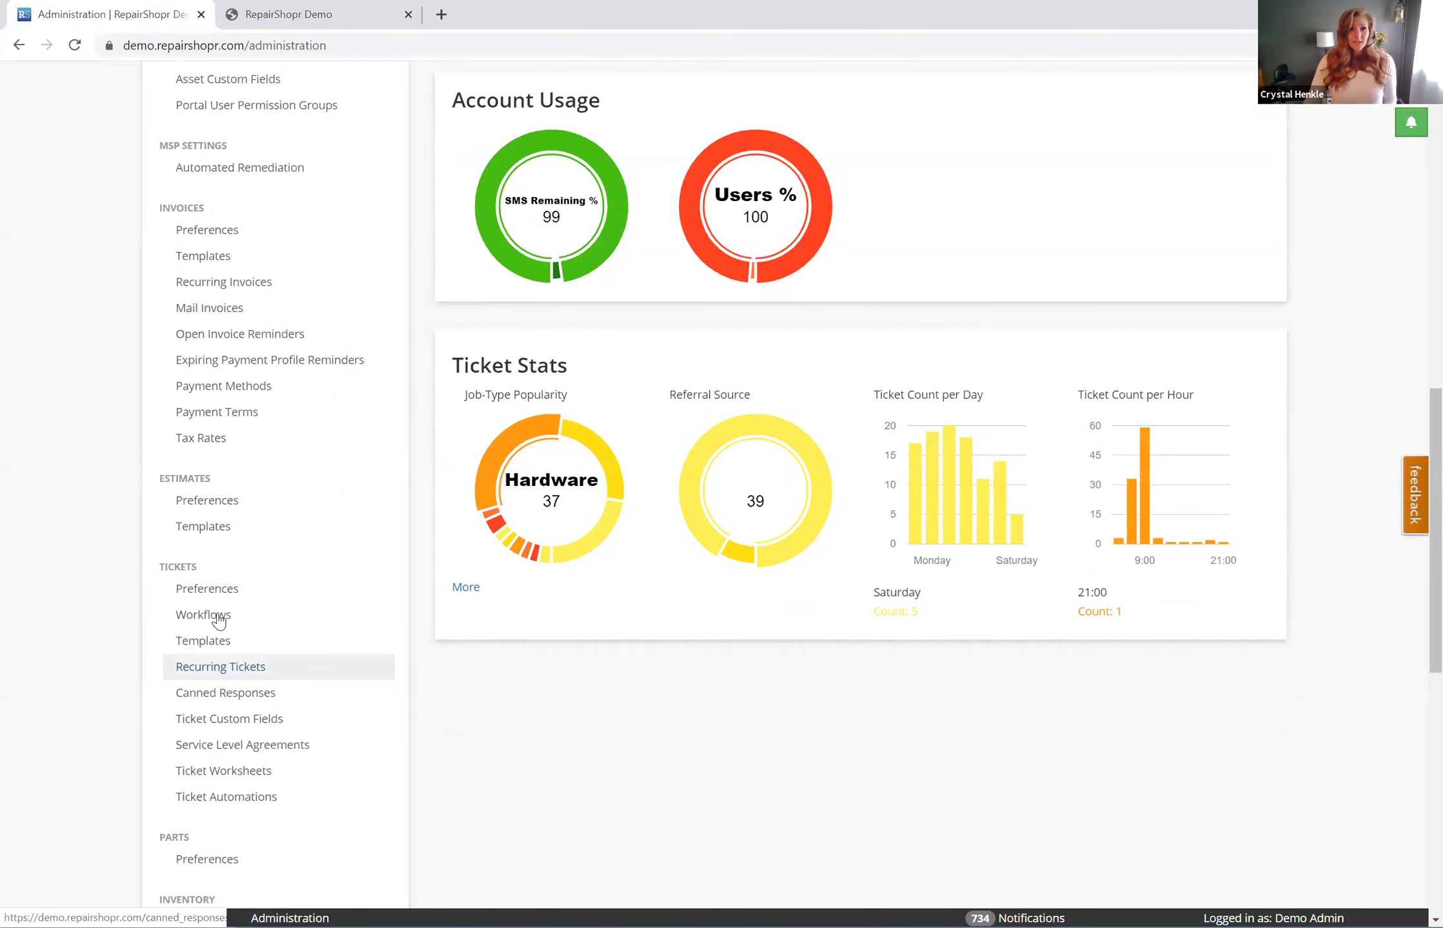
left_click(219, 590)
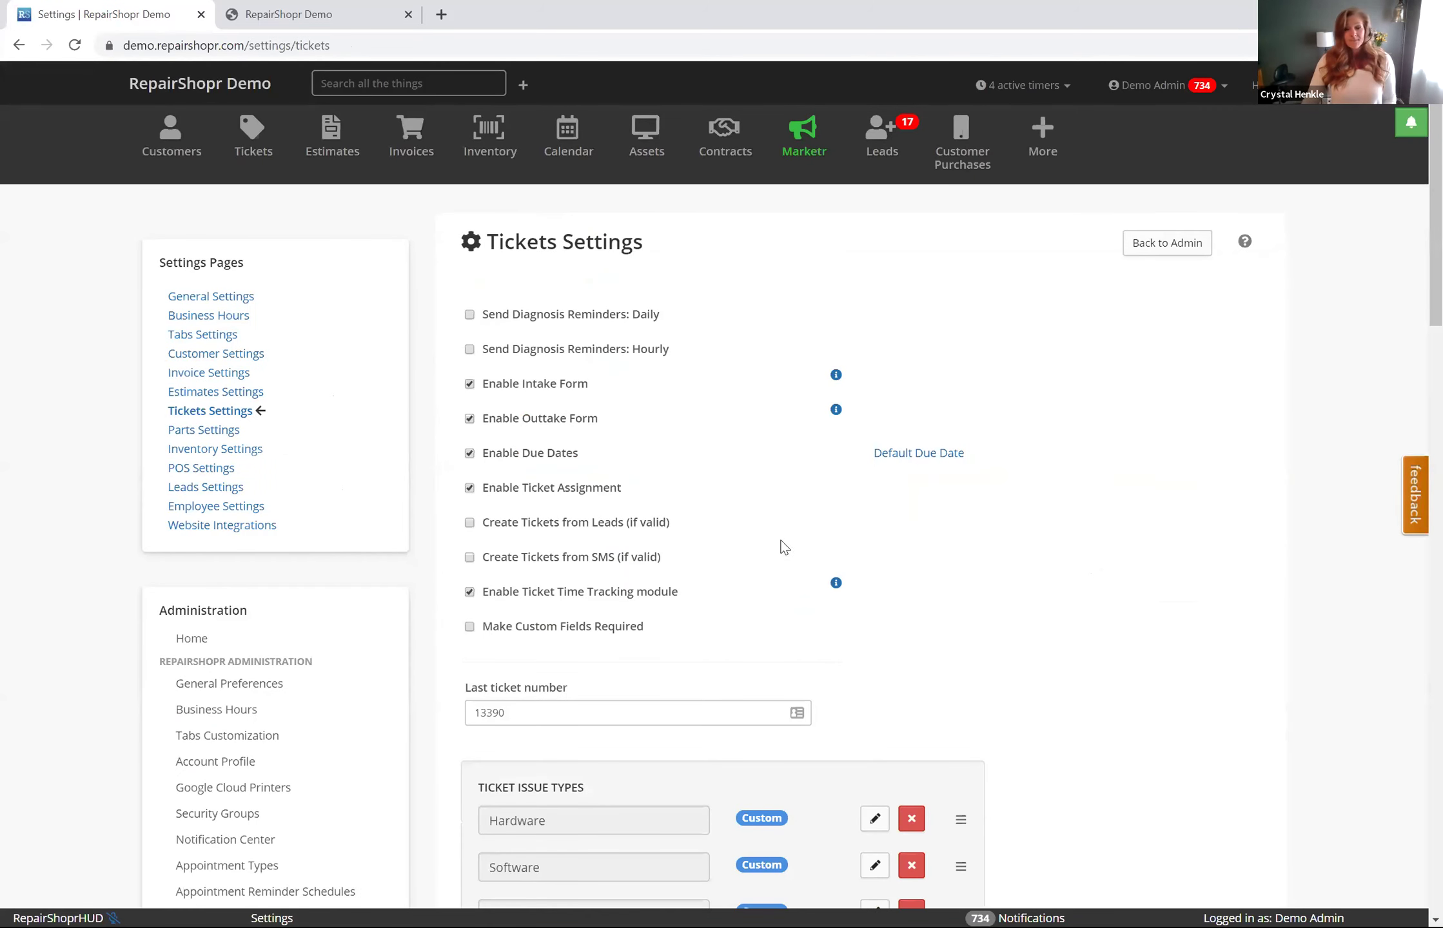
- Review the ticket issue types, then expand the additional settings and examine the list of ticket statuses
scroll(1046, 553, "down", 5)
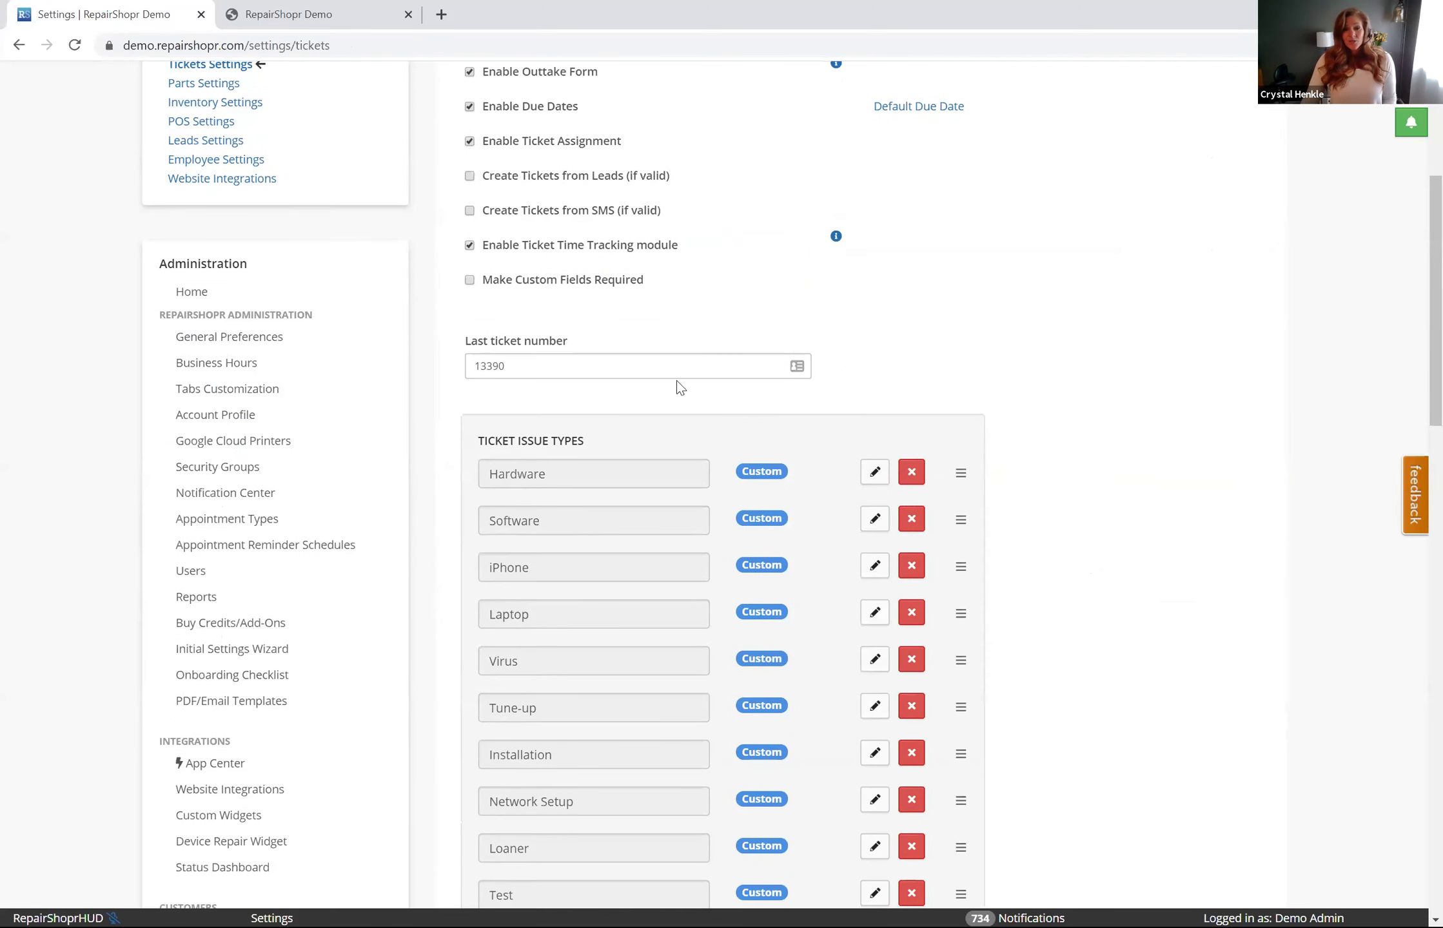
scroll(645, 477, "down", 3)
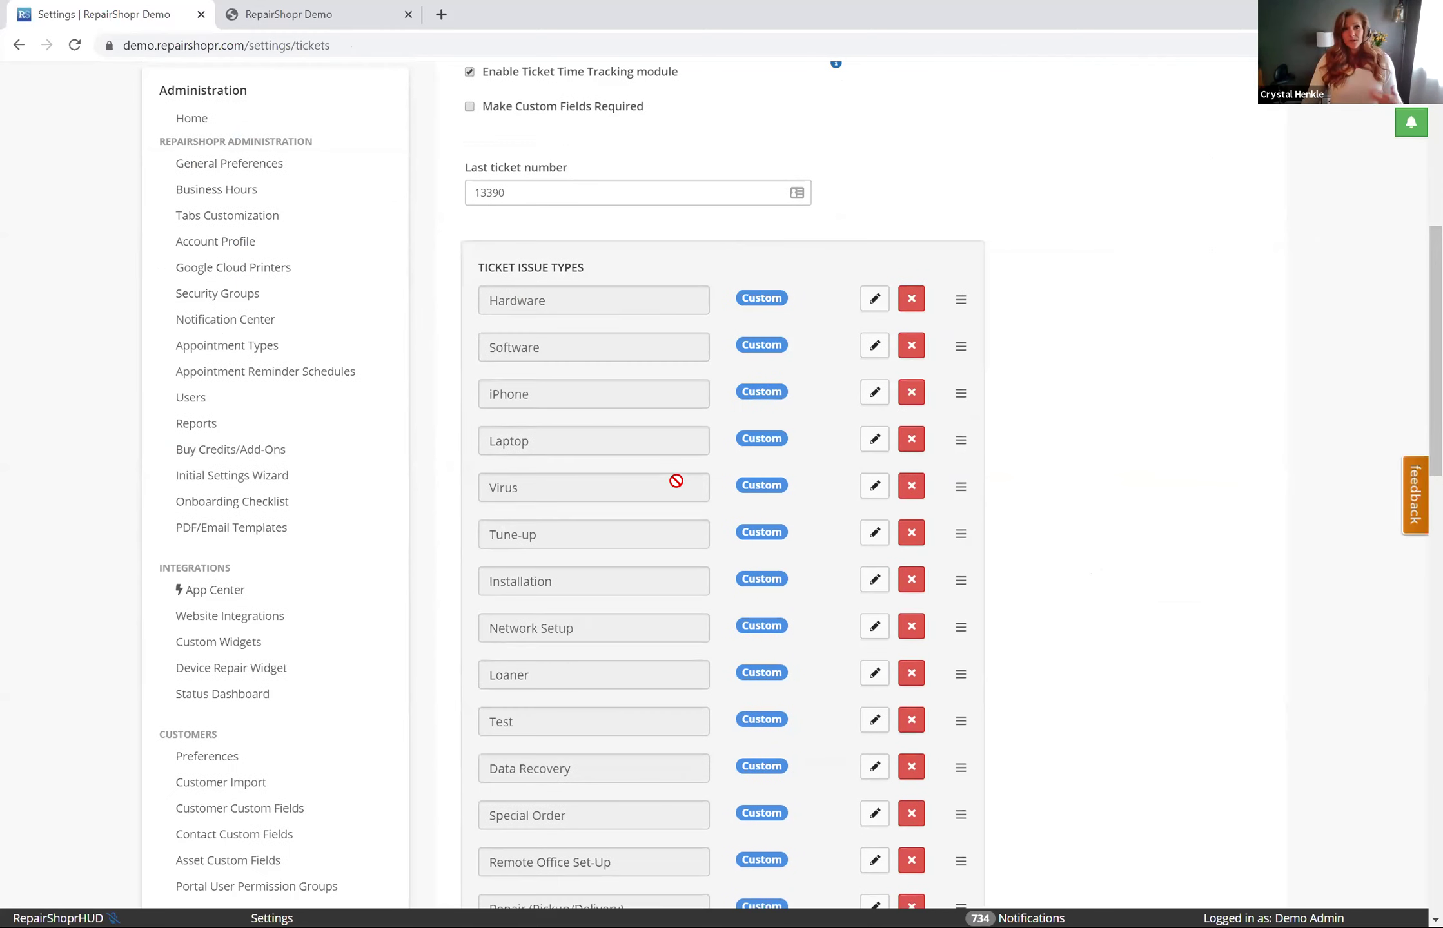
scroll(770, 437, "down", 3)
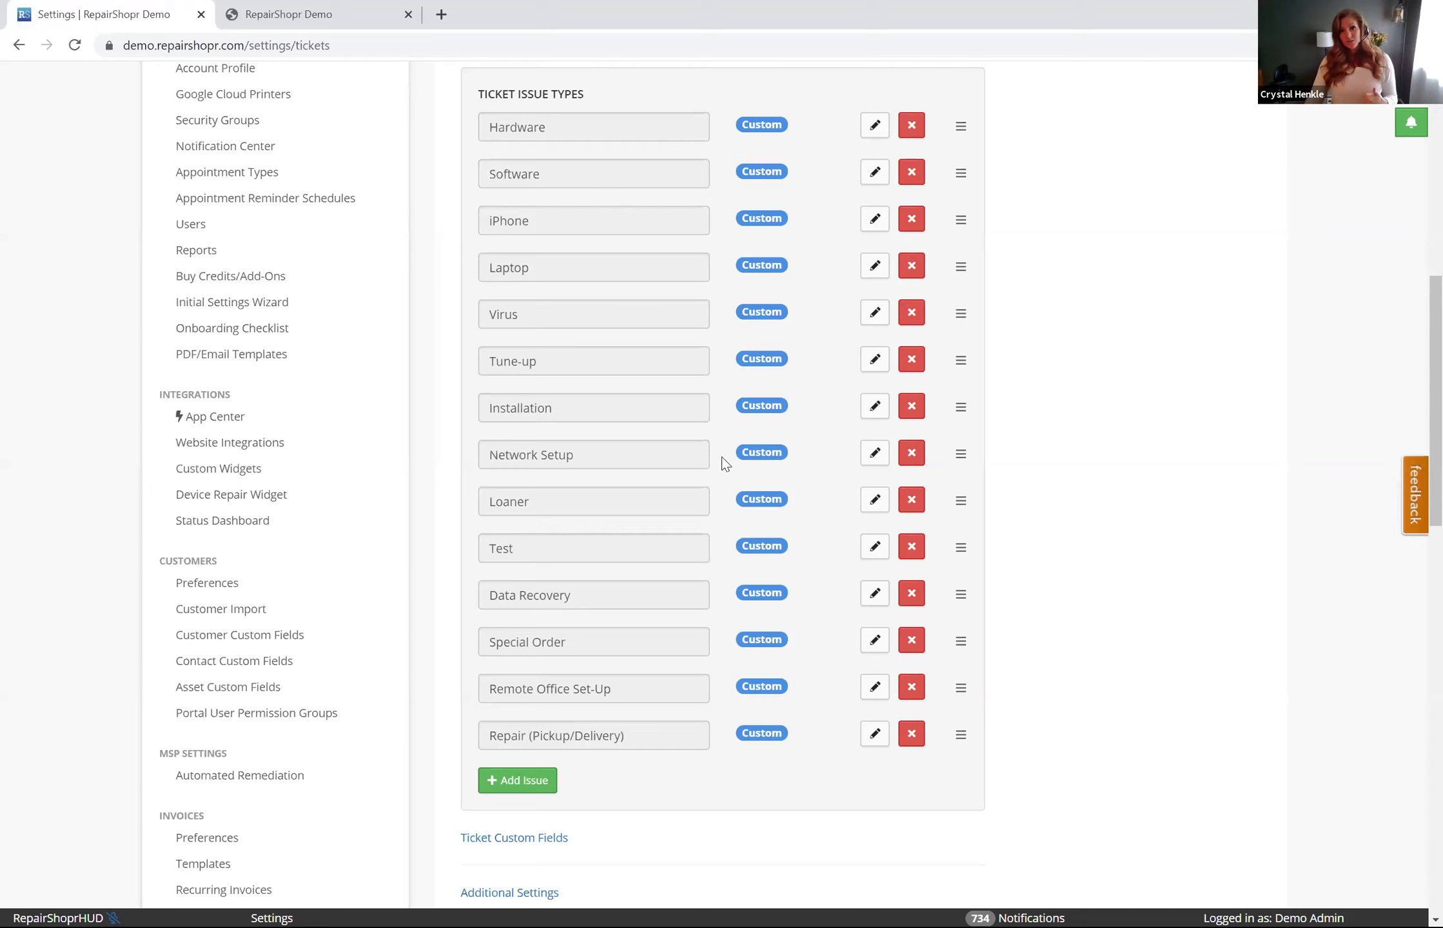
scroll(548, 616, "down", 4)
left_click(516, 634)
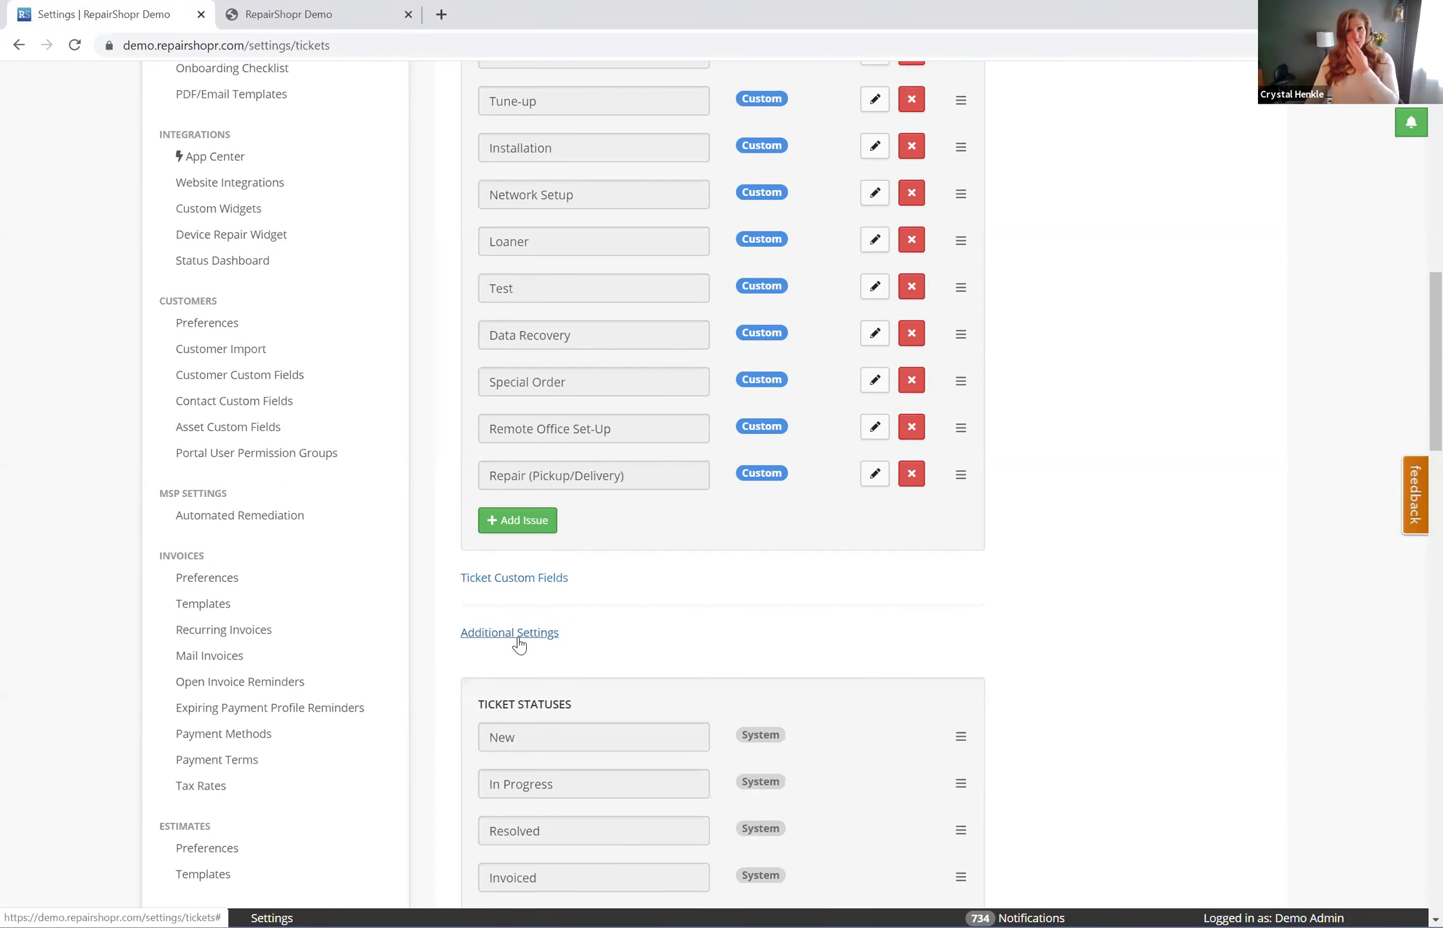
scroll(756, 553, "down", 1)
scroll(756, 510, "down", 10)
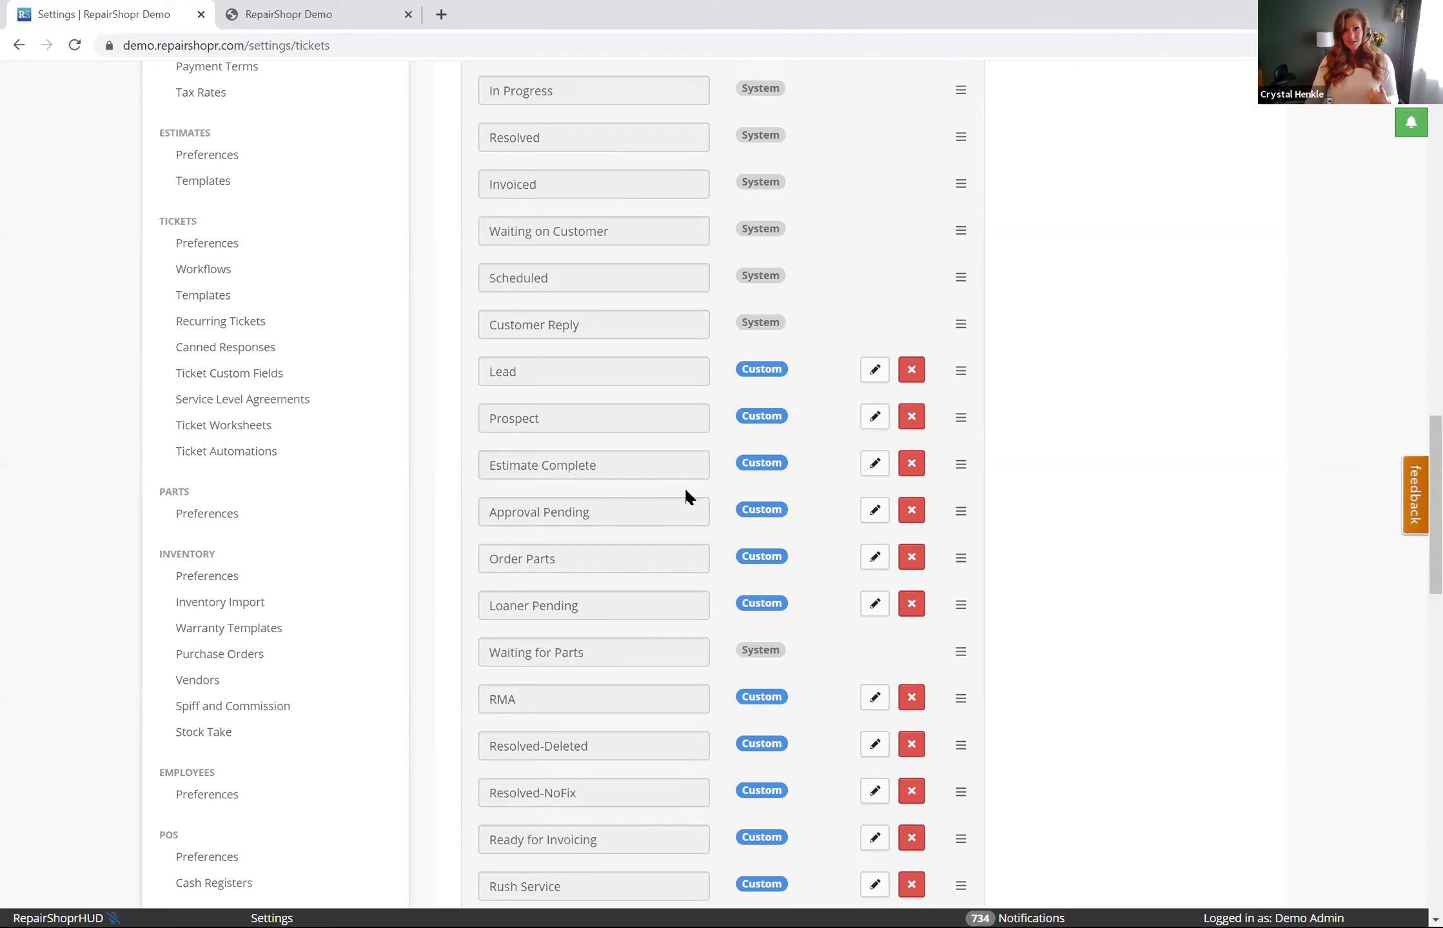
scroll(774, 406, "down", 3)
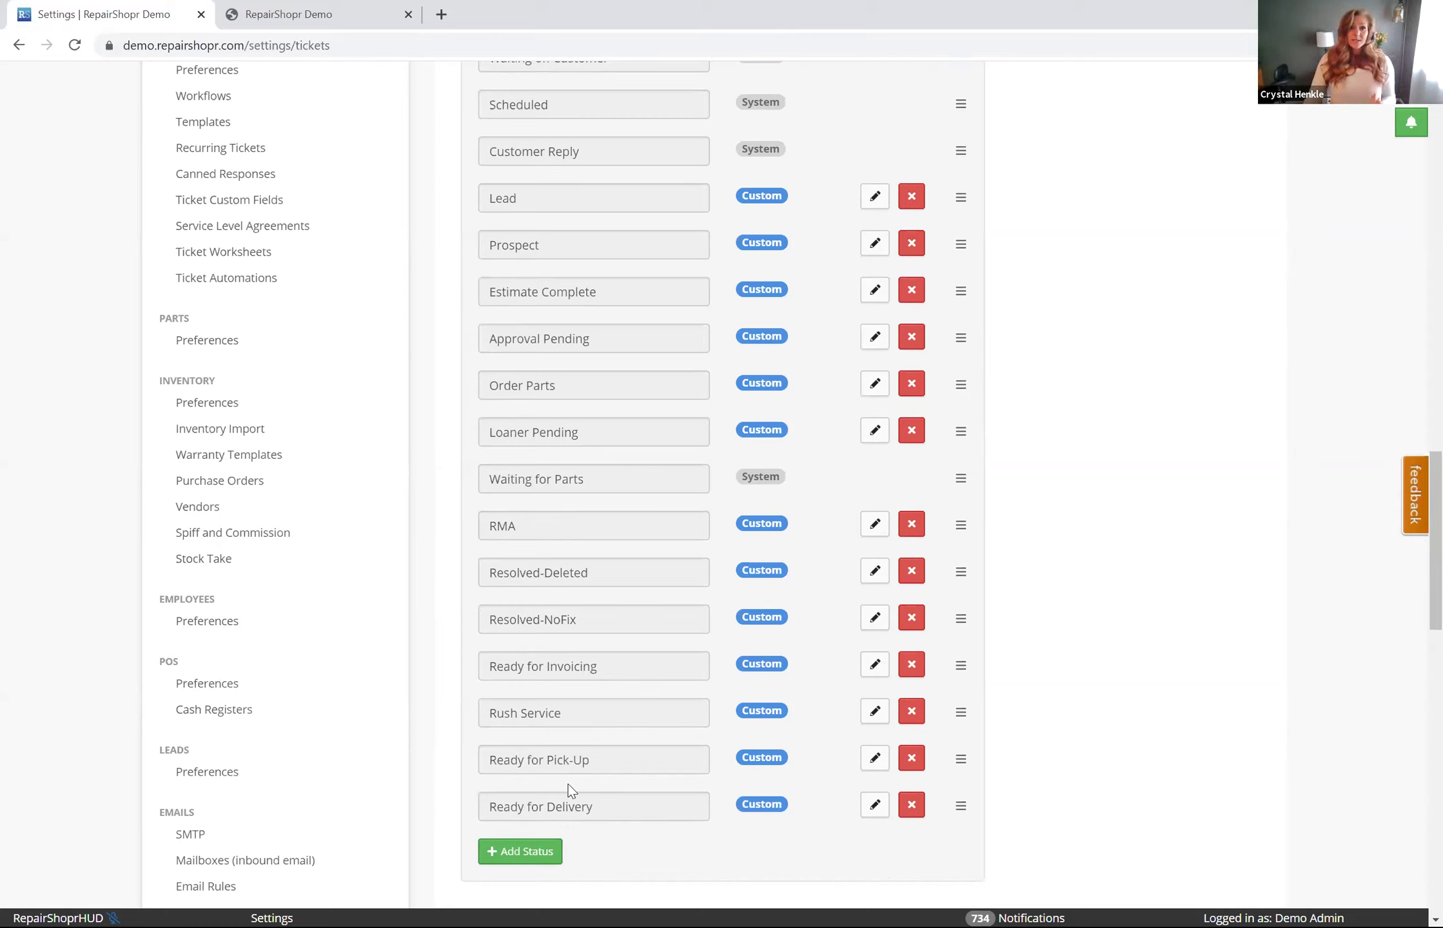
- Open the ticket automation "Customer Reply - Pickup/Delivery" and examine its conditions, including the not-updated-in-hours value, and its email action
left_click(236, 281)
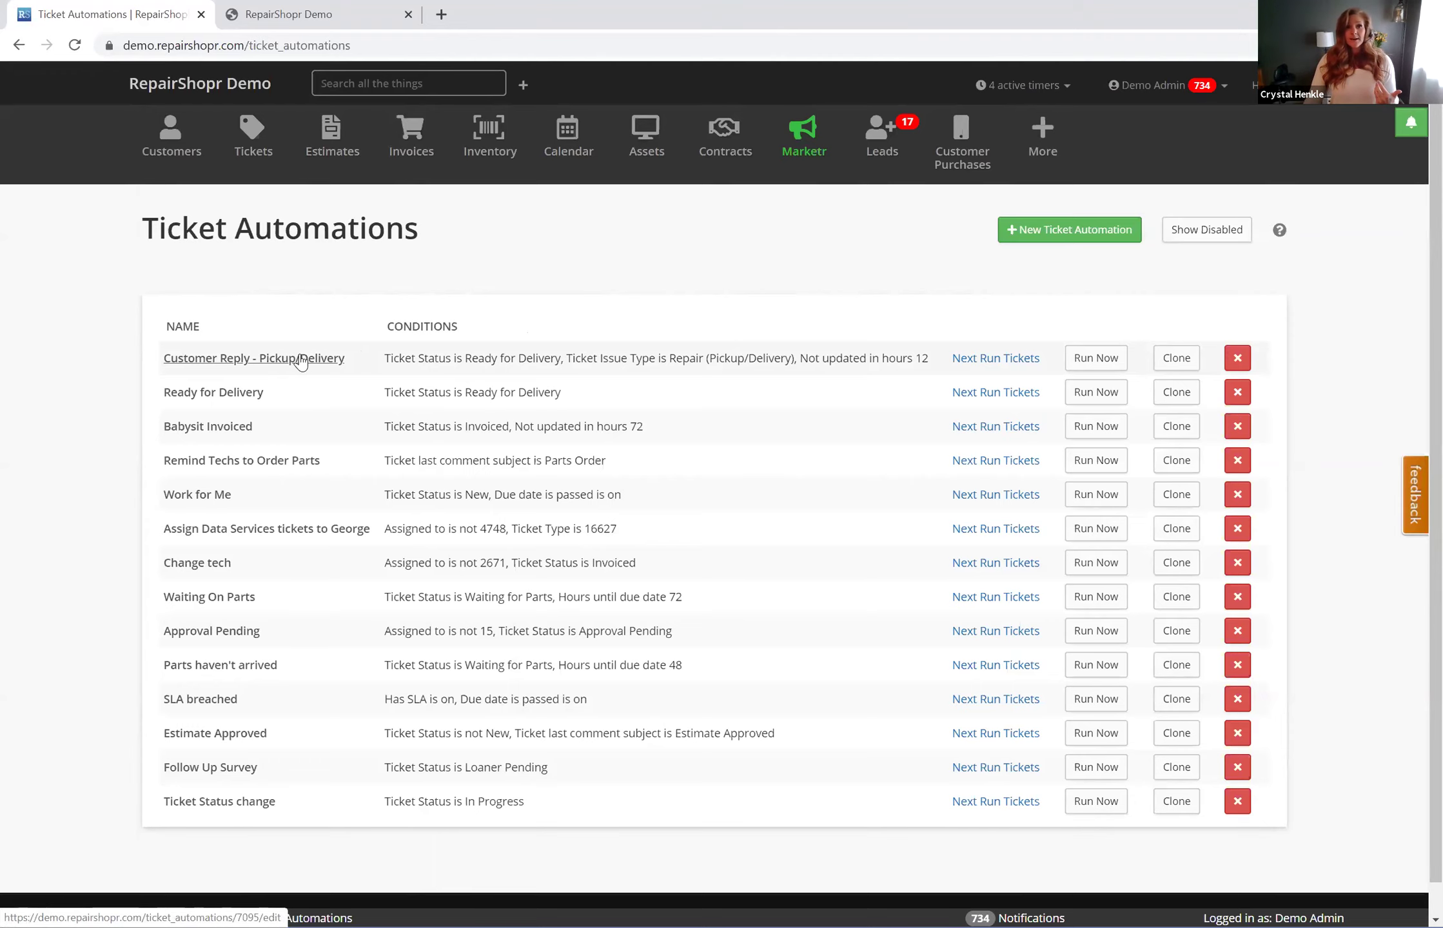
left_click(301, 359)
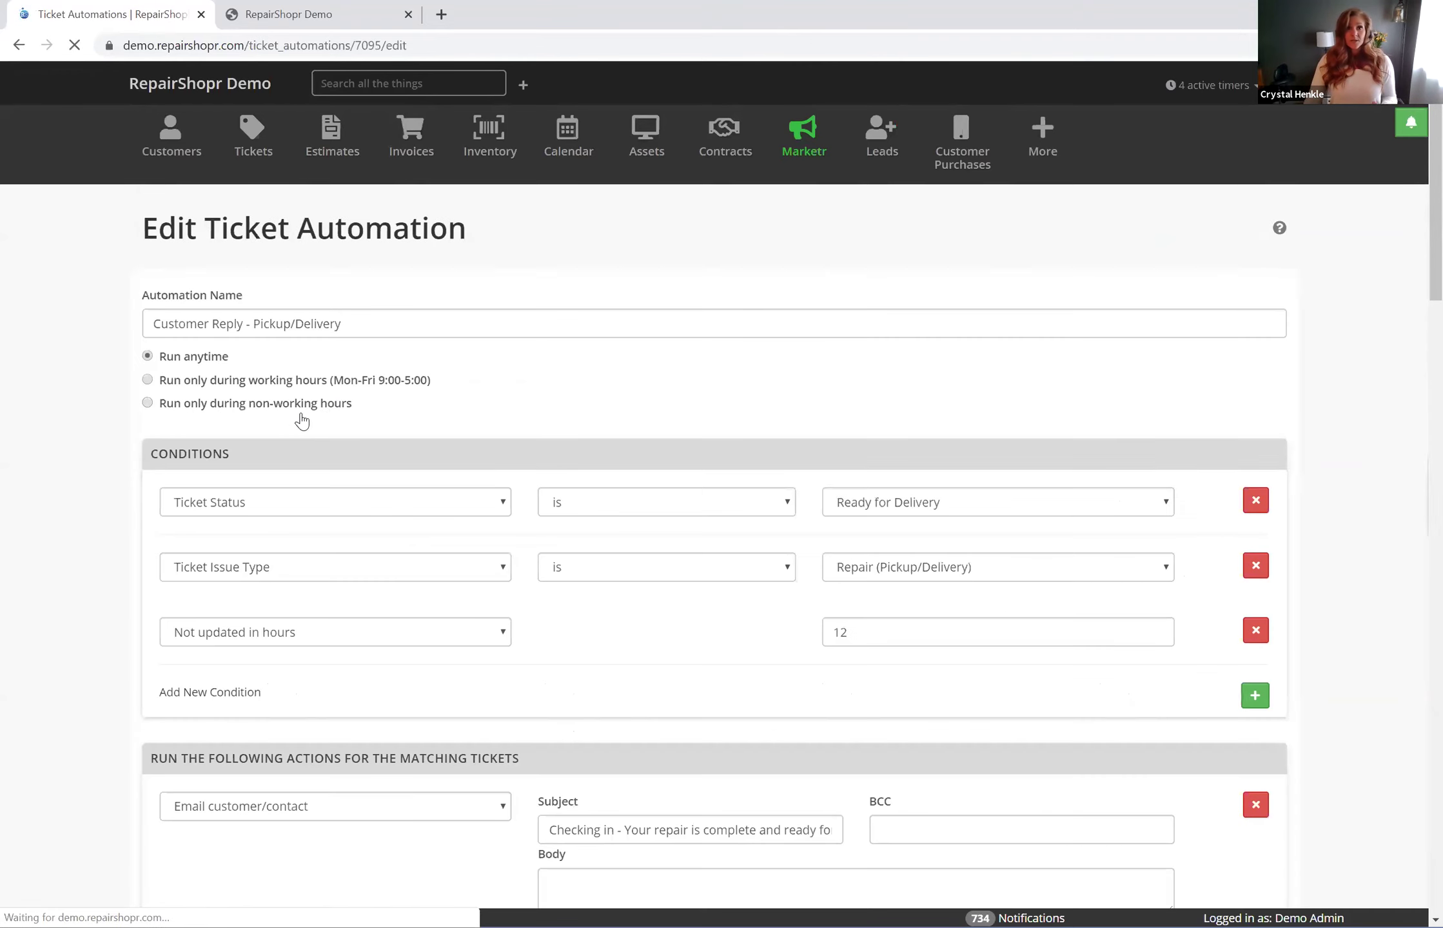
scroll(647, 290, "down", 3)
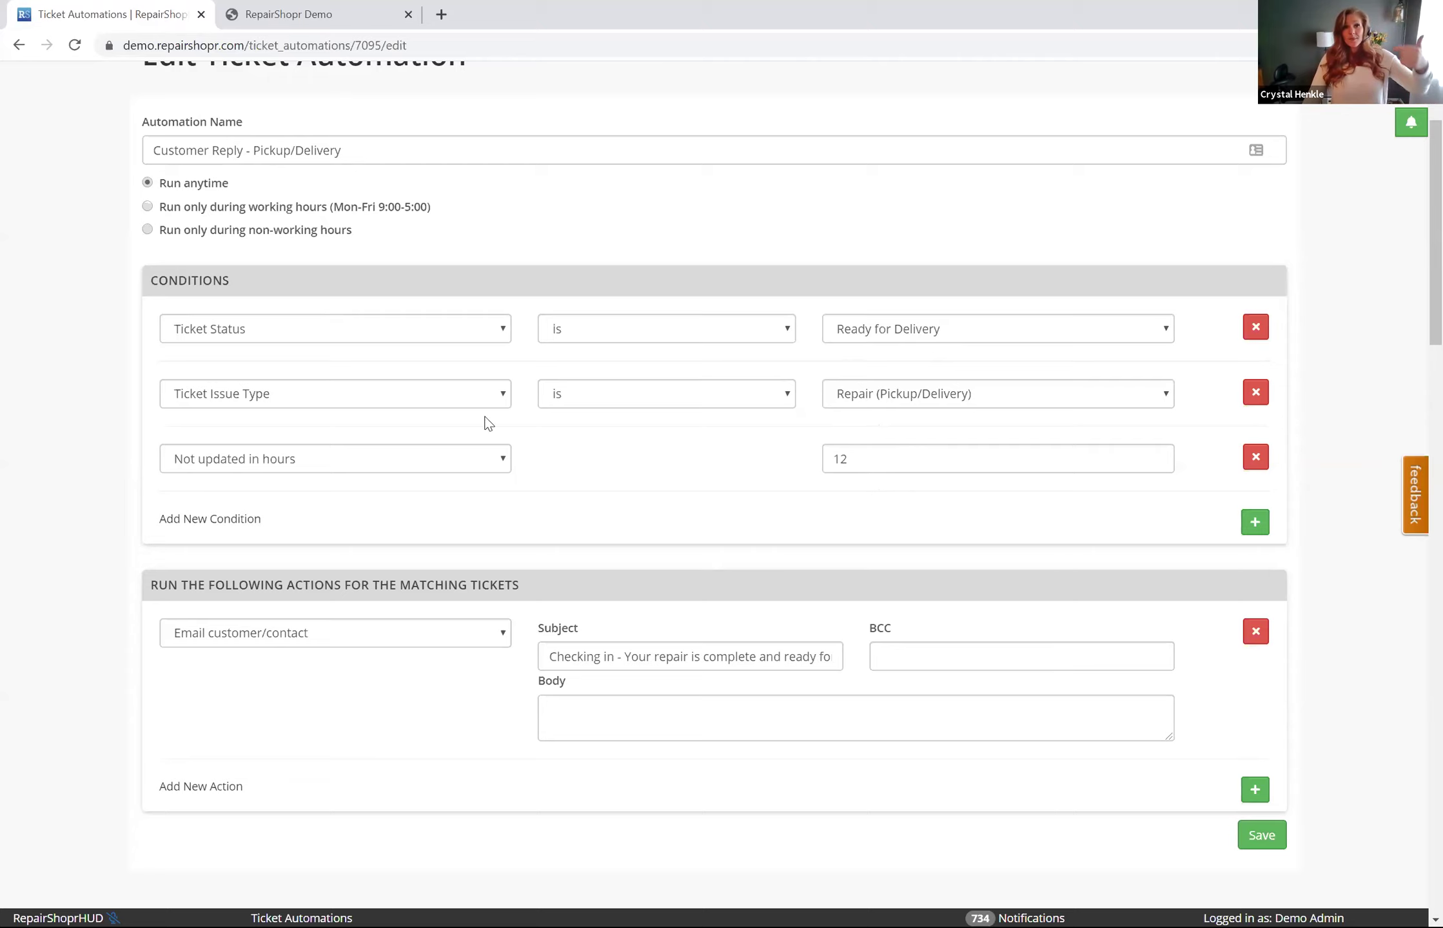
double_click(830, 459)
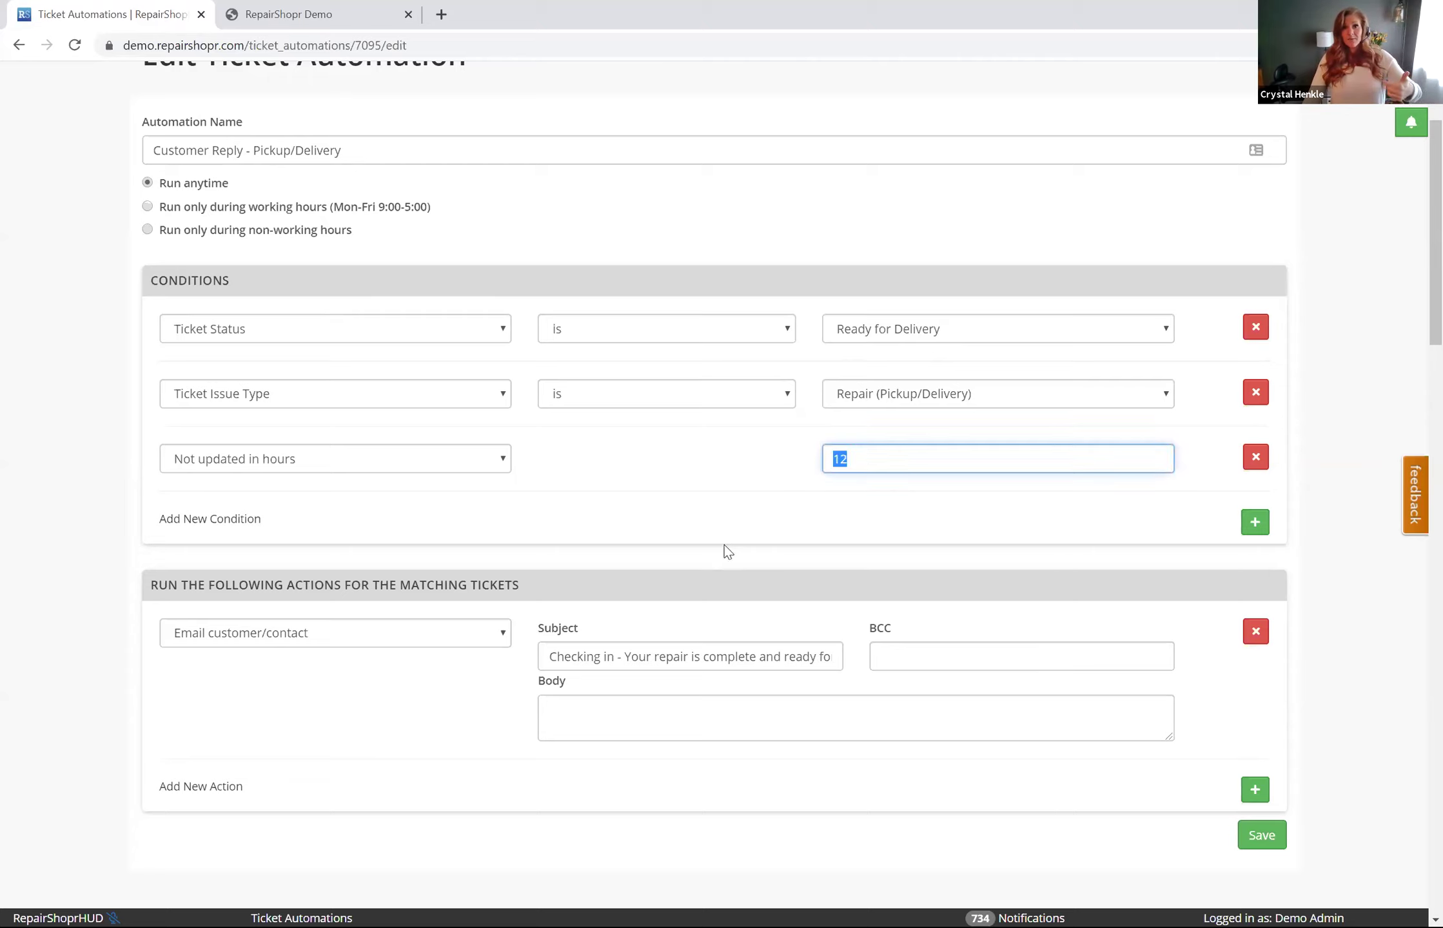
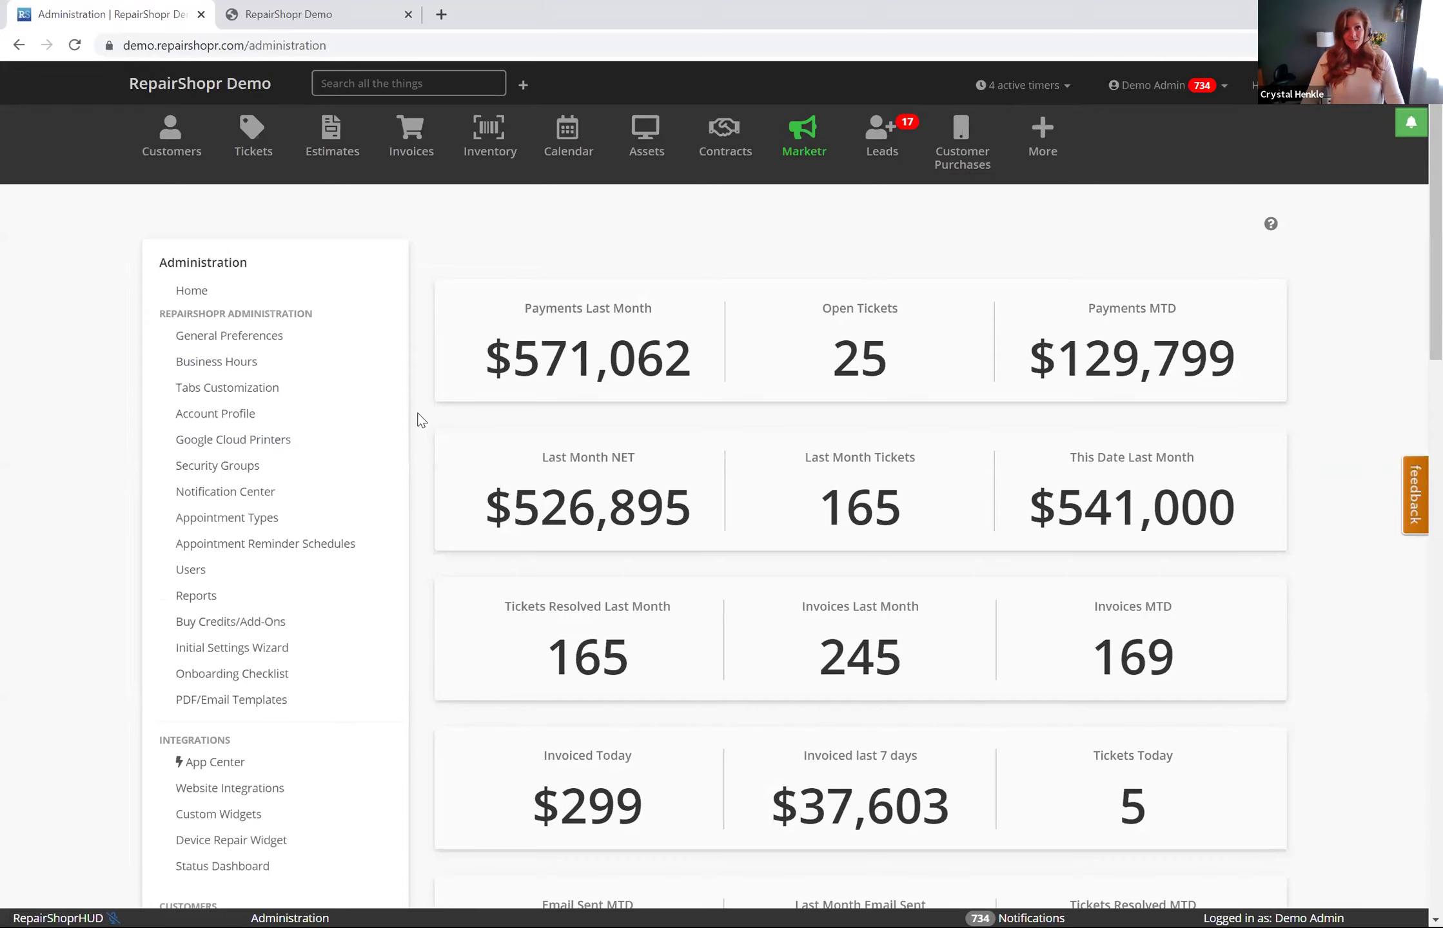
- Start a new appointment type and set TripCharge as its automatically added ticket charge
left_click(217, 520)
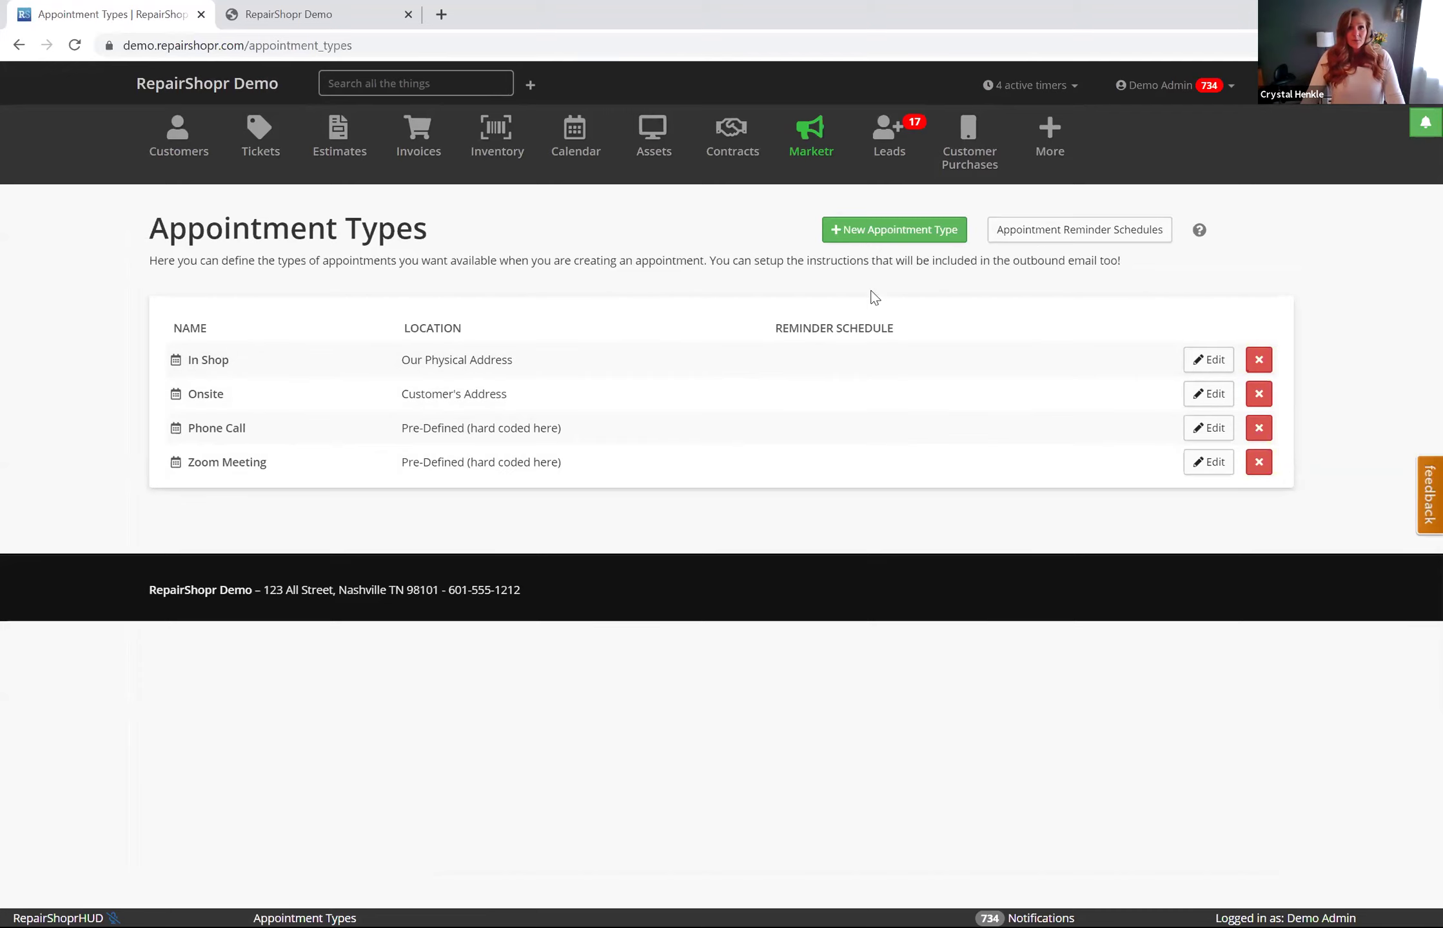
left_click(926, 236)
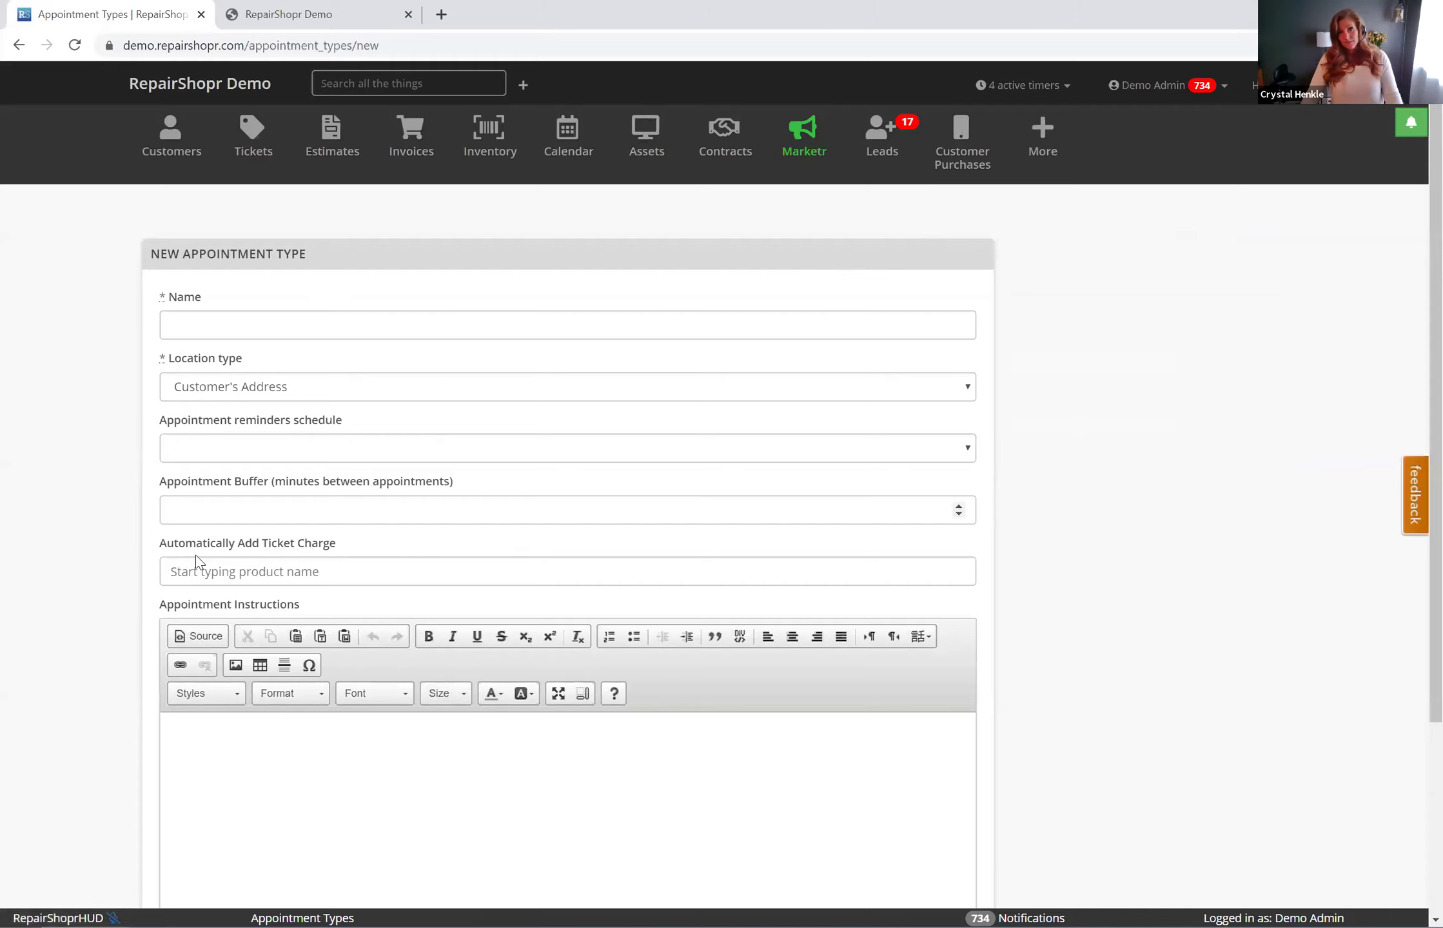
left_click(245, 571)
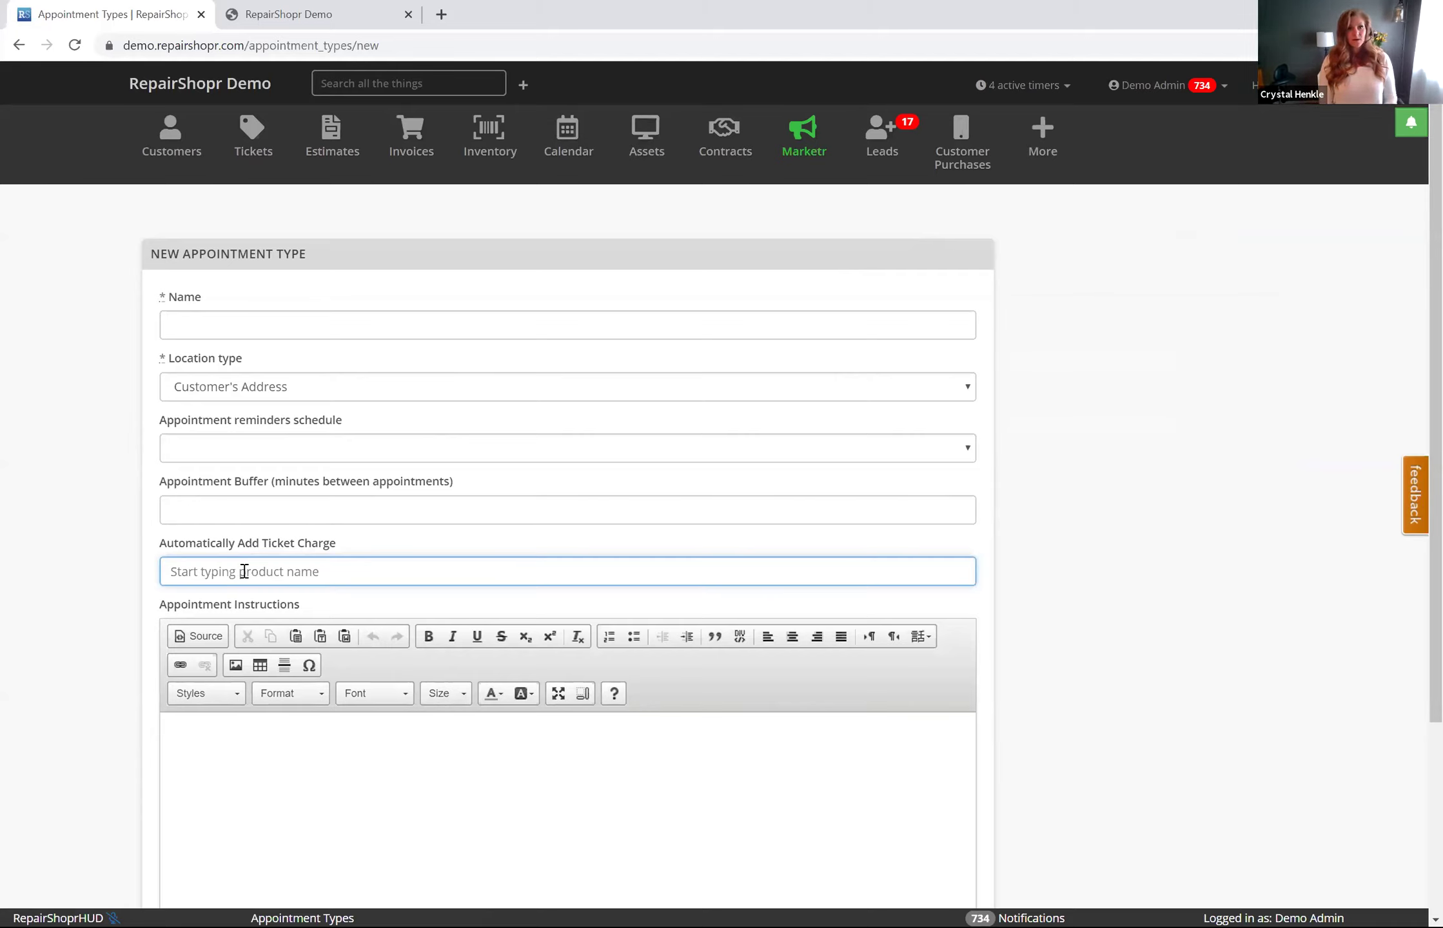
type("trip")
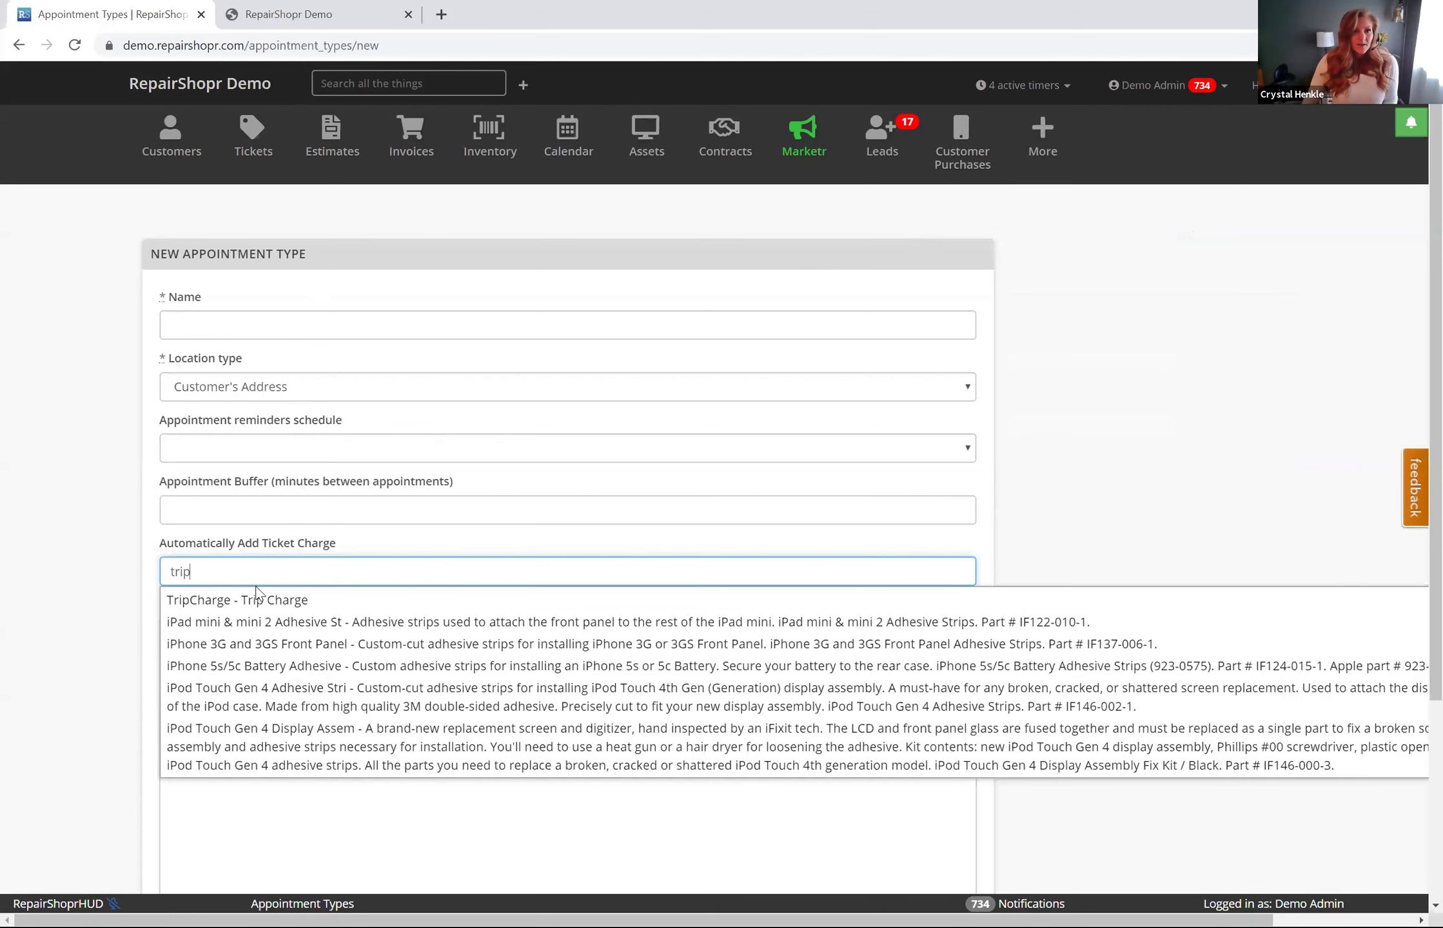
left_click(263, 598)
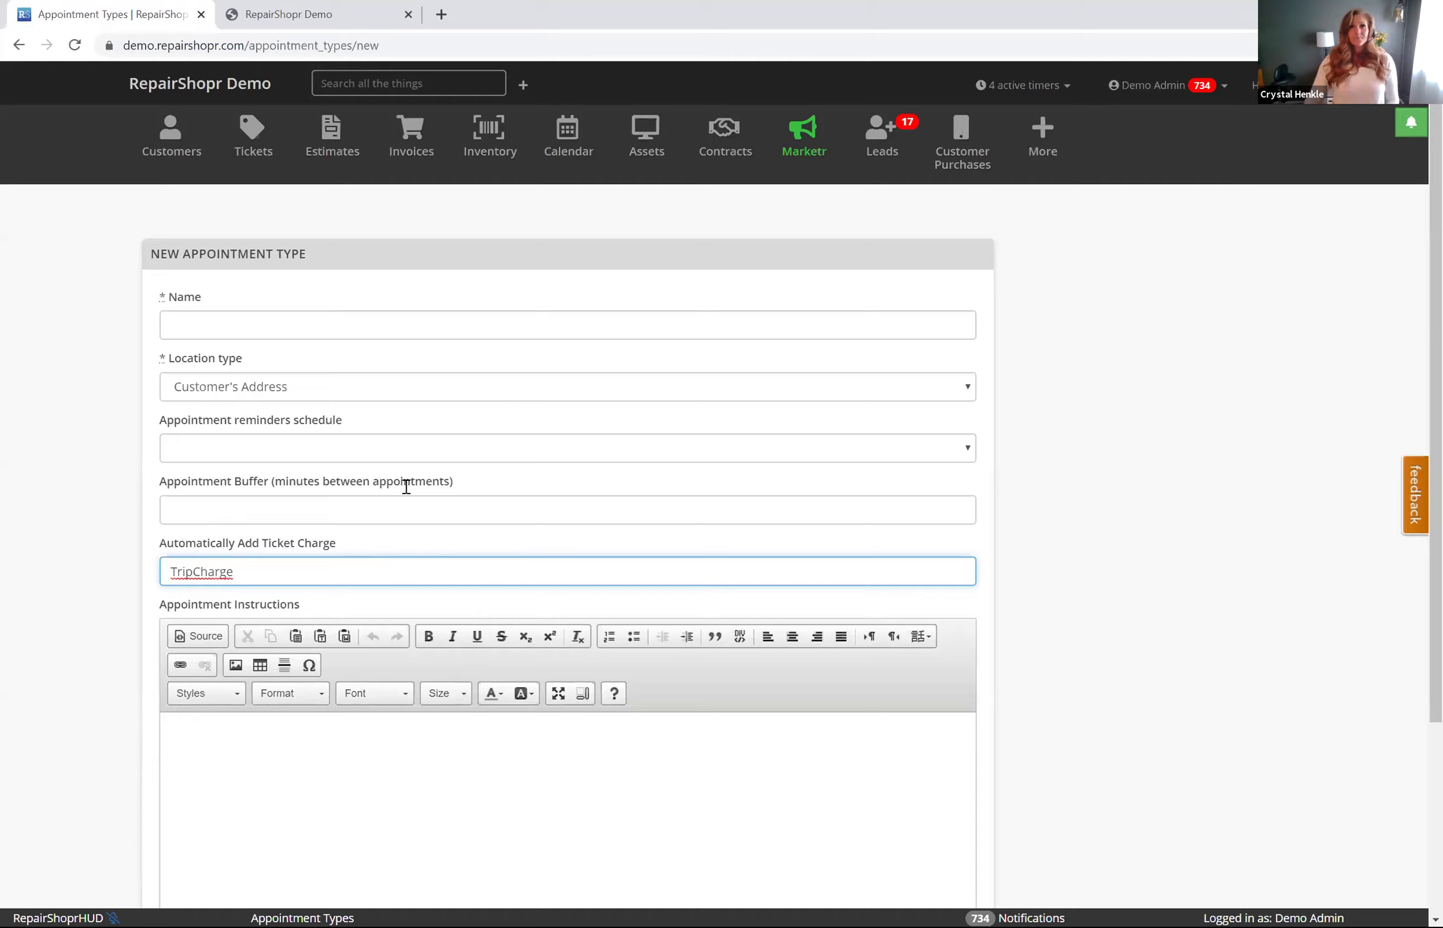
- Leave the new appointment type form and open the ticket preferences in the administration area
left_click(1041, 136)
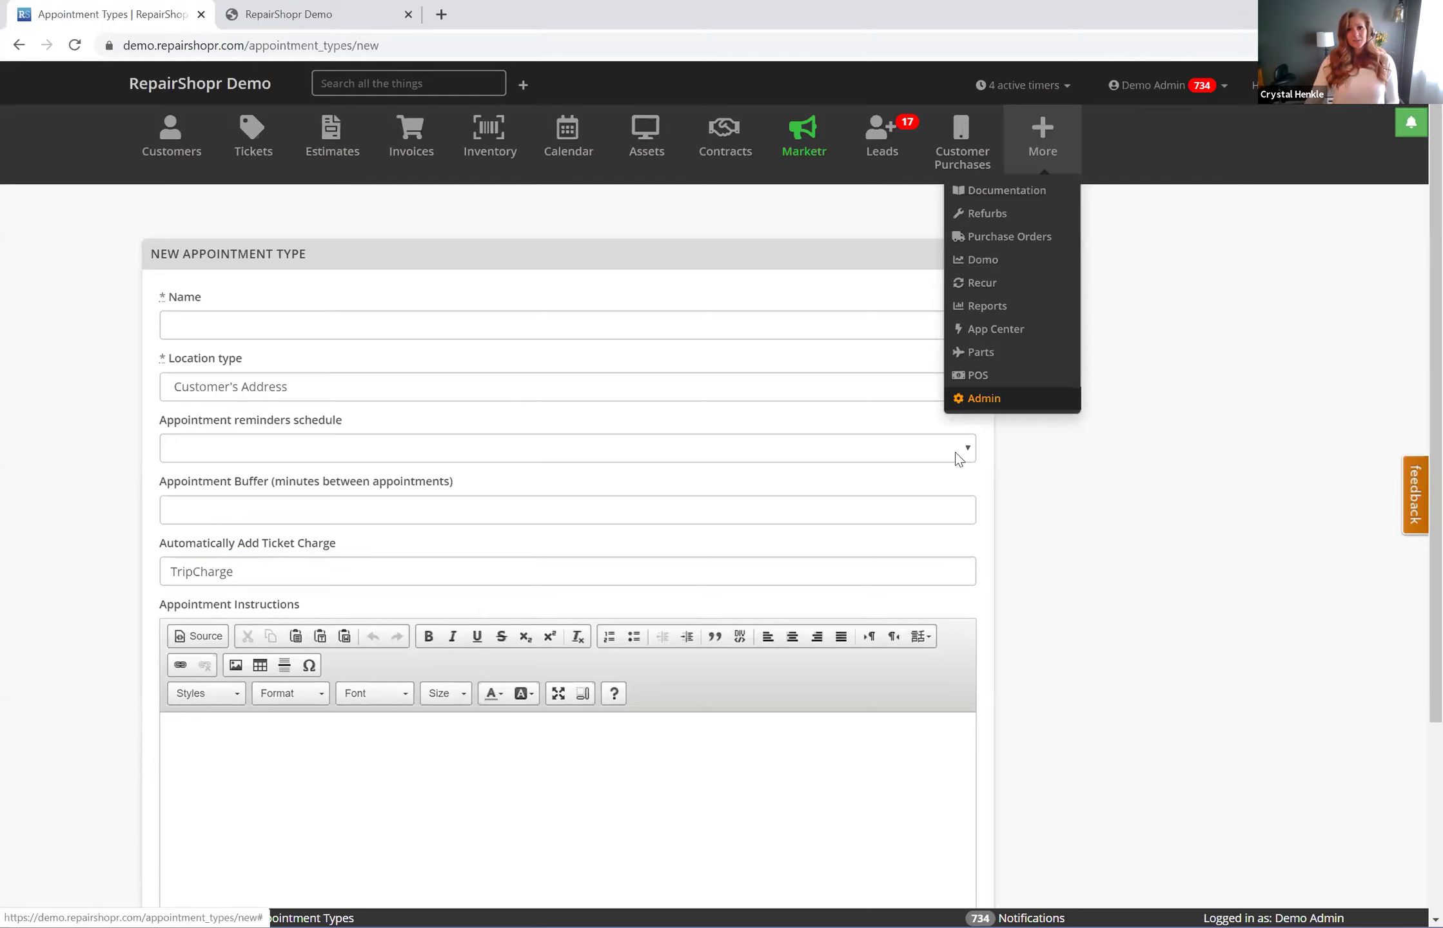
left_click(983, 397)
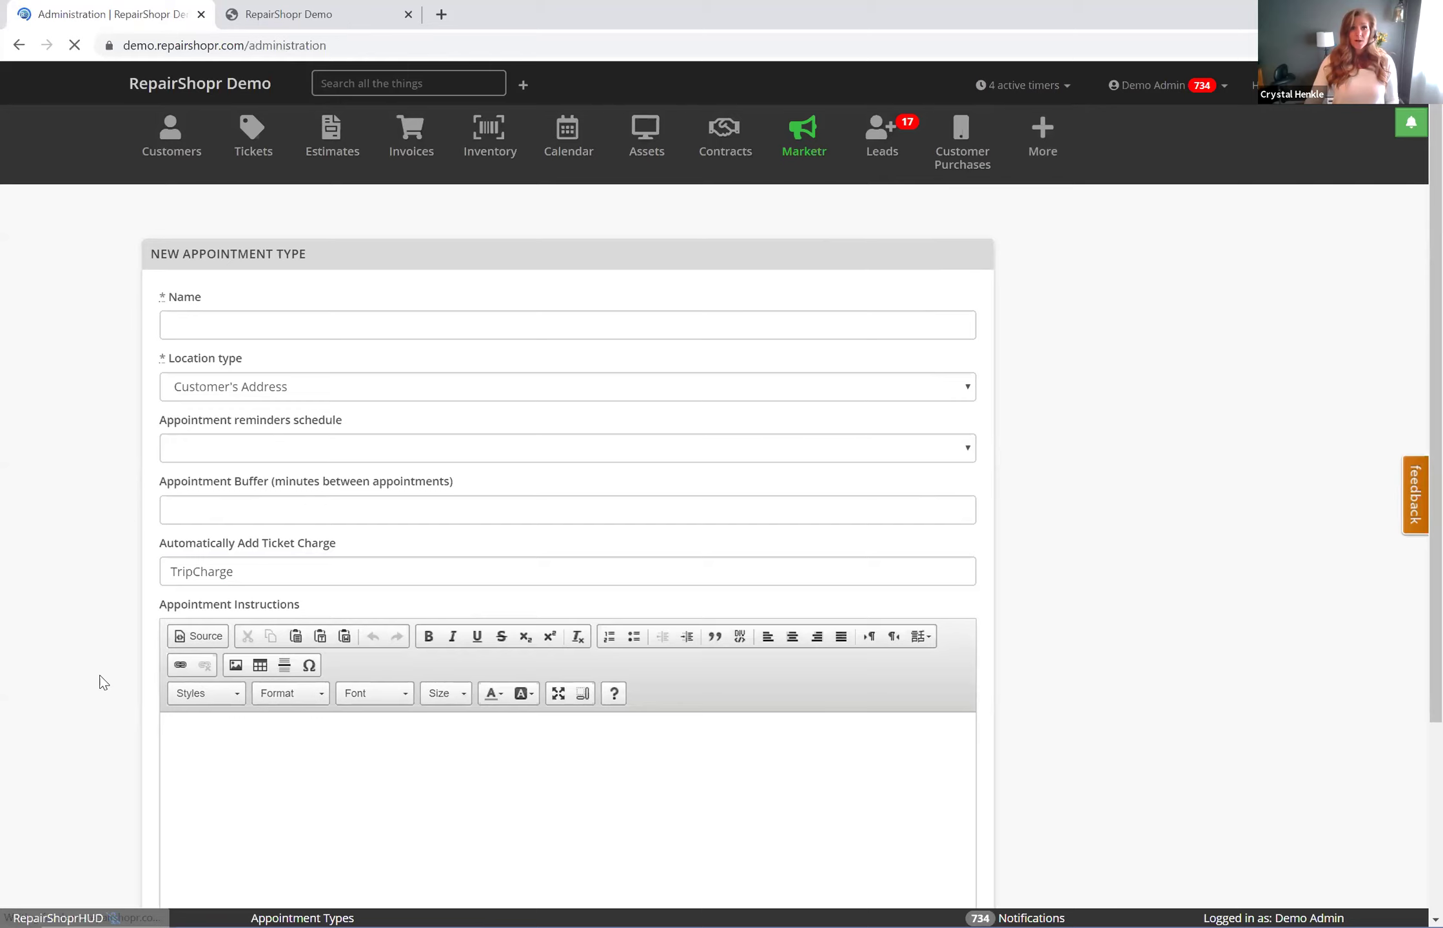
scroll(239, 689, "down", 5)
scroll(221, 691, "down", 8)
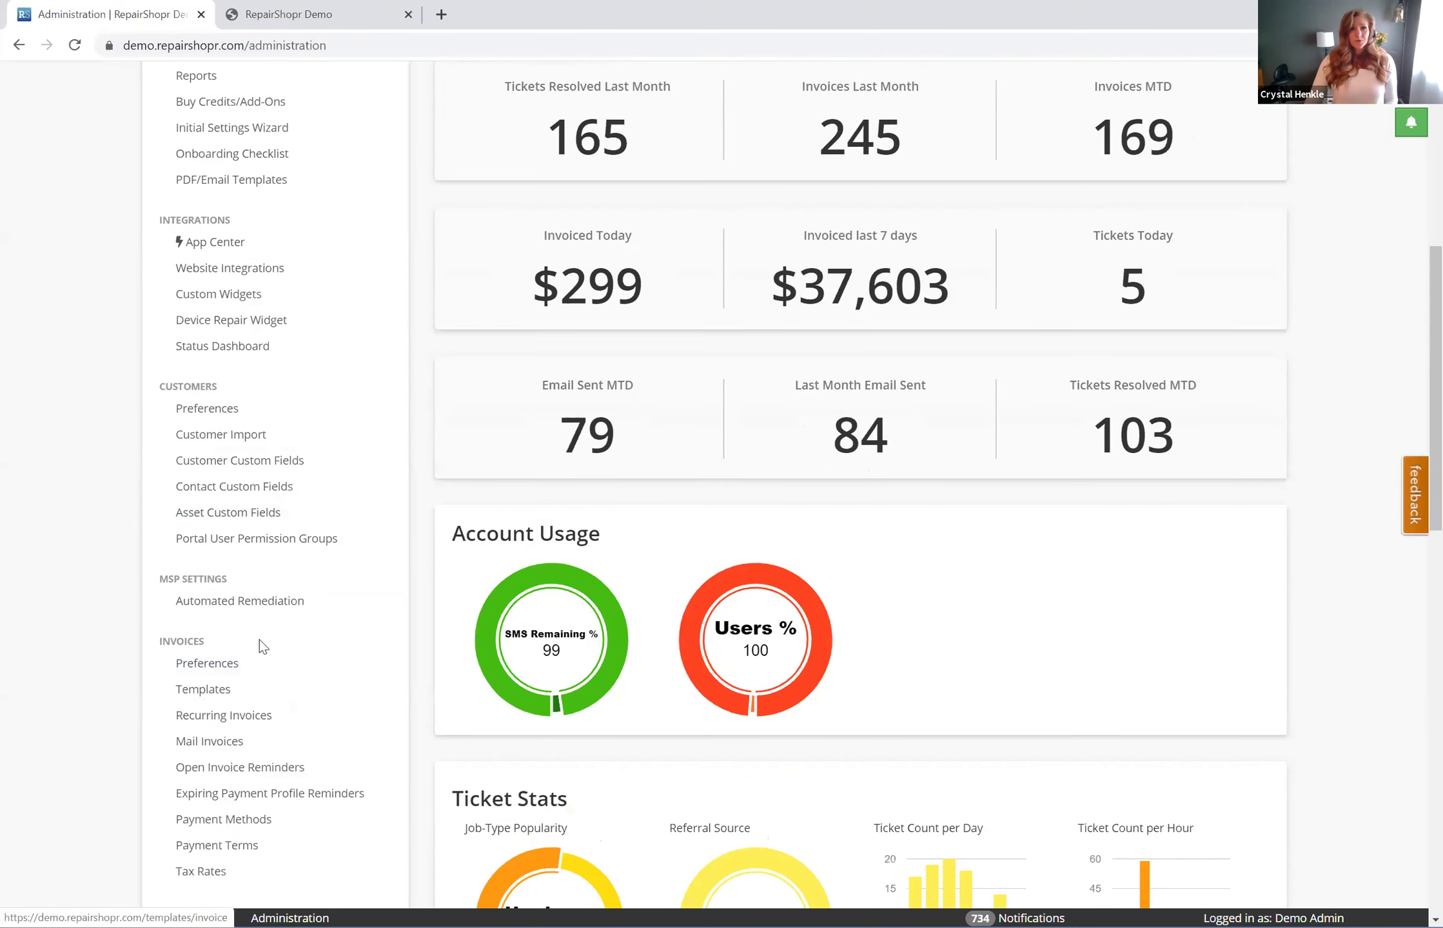
left_click(218, 593)
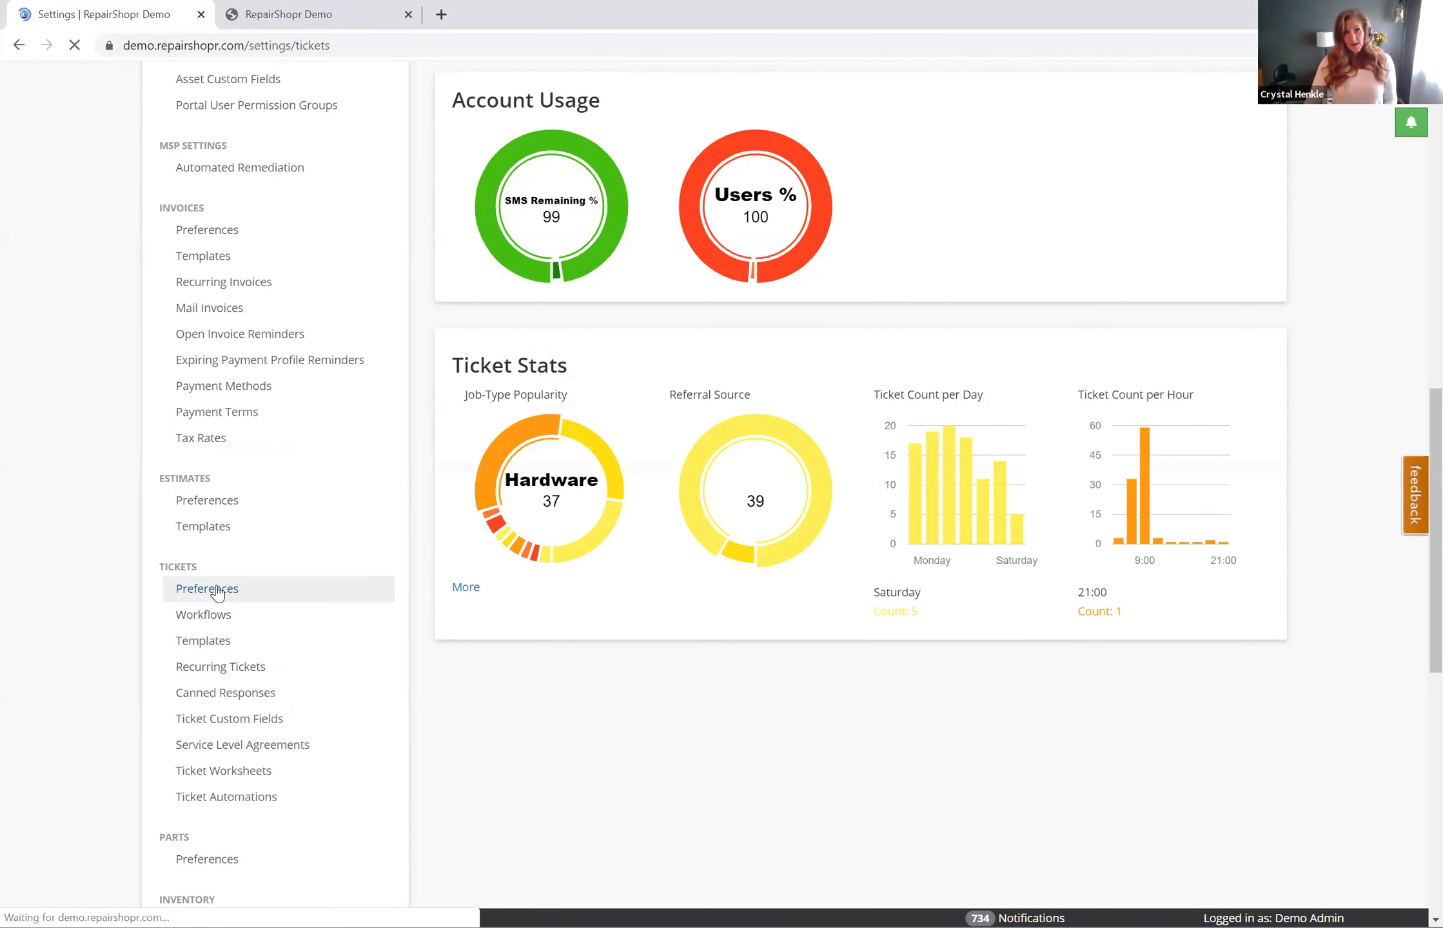
- Expand the additional ticket settings and examine the time-entry requirement for ticket comments and the ticket timer's round-up minute choices
scroll(834, 590, "down", 10)
scroll(558, 735, "down", 4)
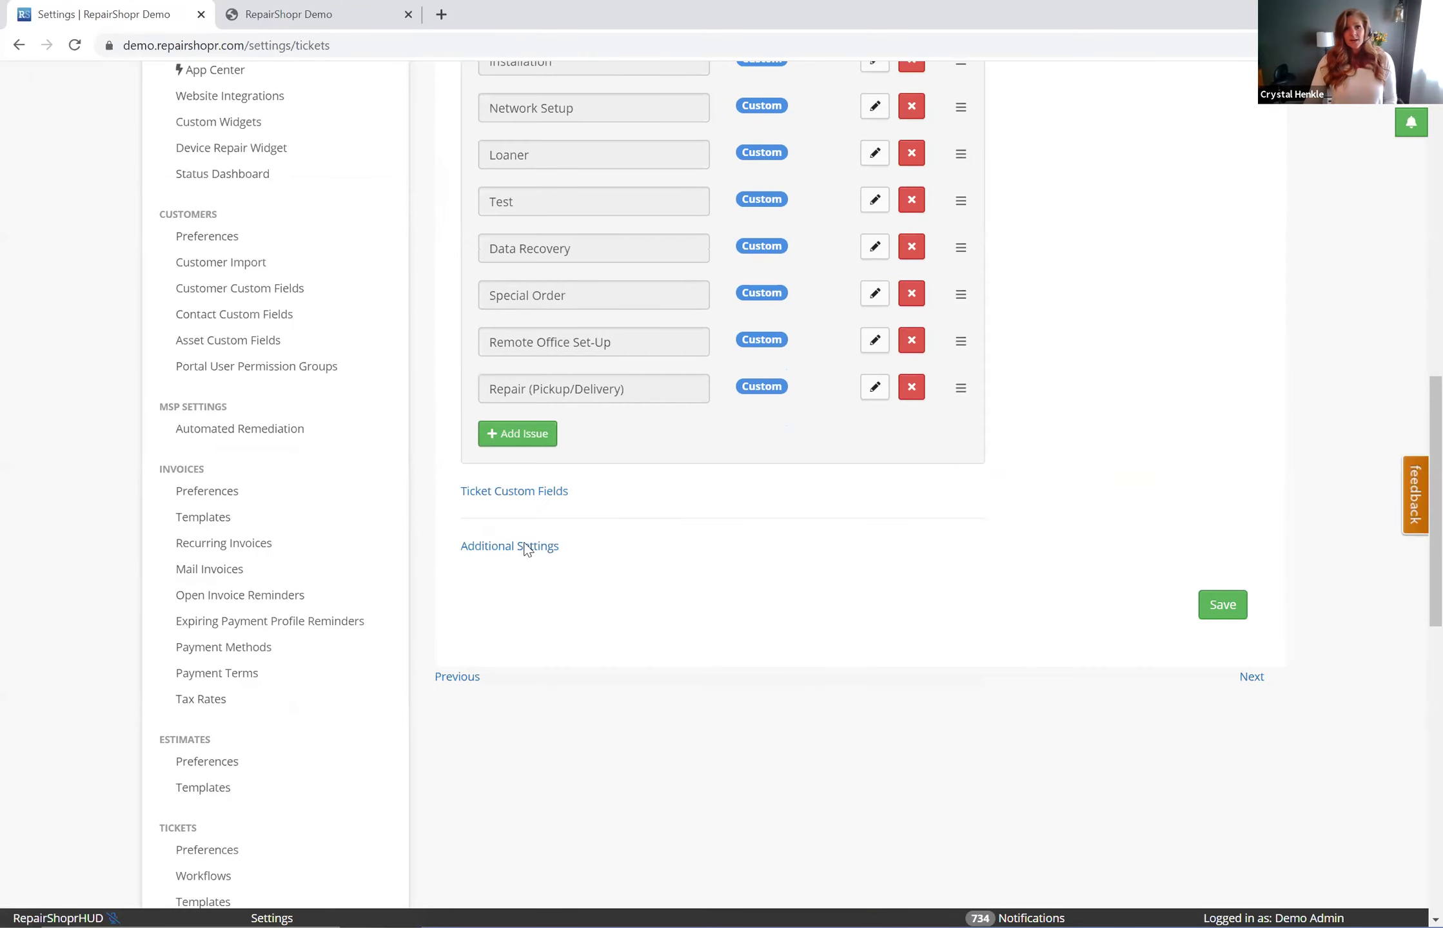
left_click(530, 548)
scroll(911, 634, "down", 20)
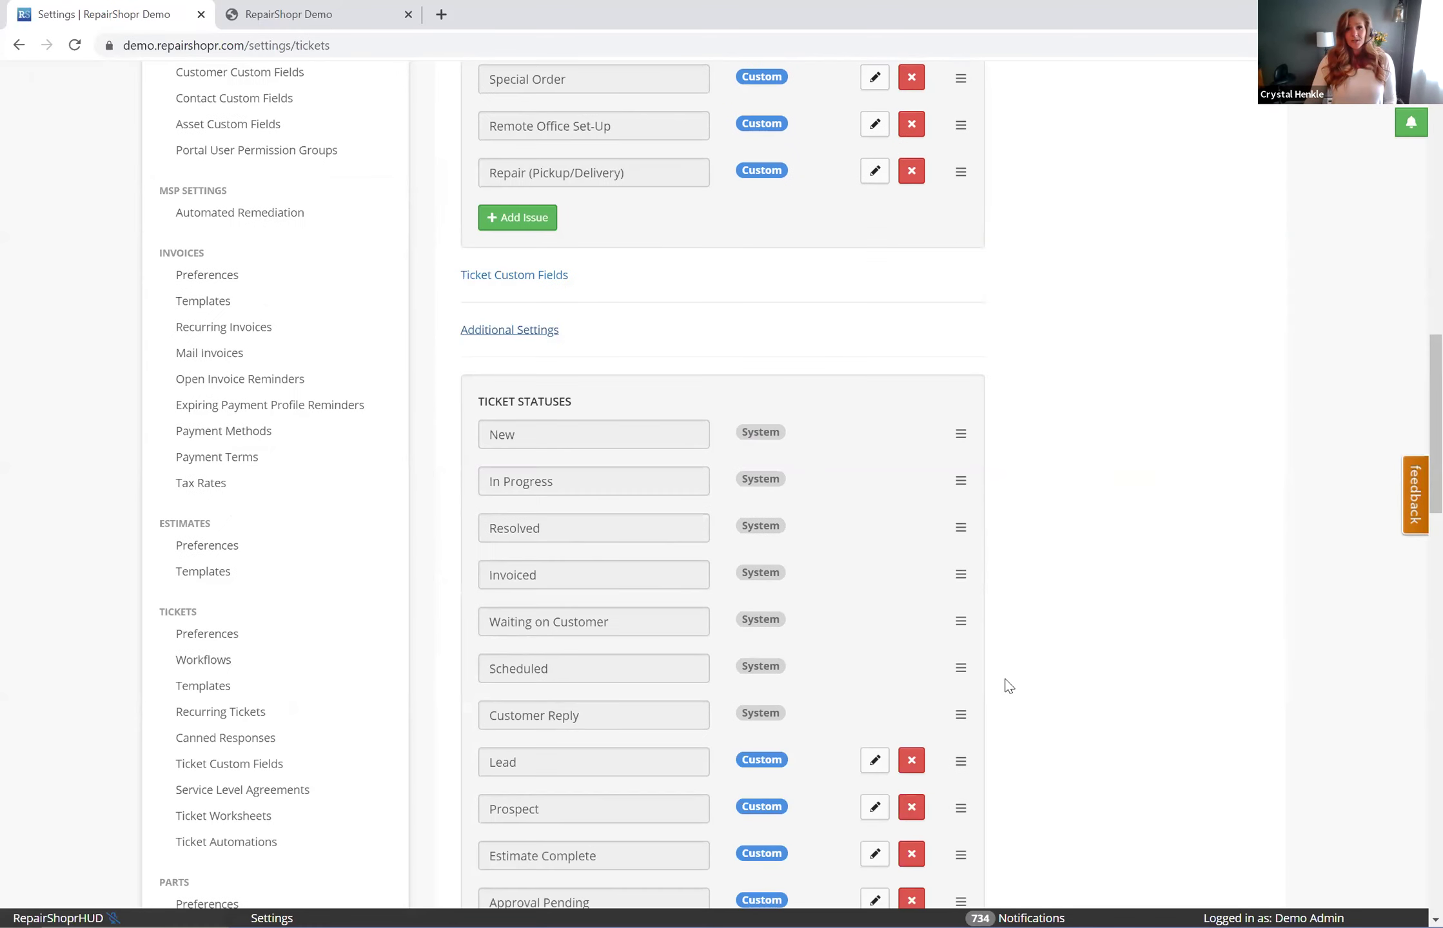
scroll(1035, 711, "down", 2)
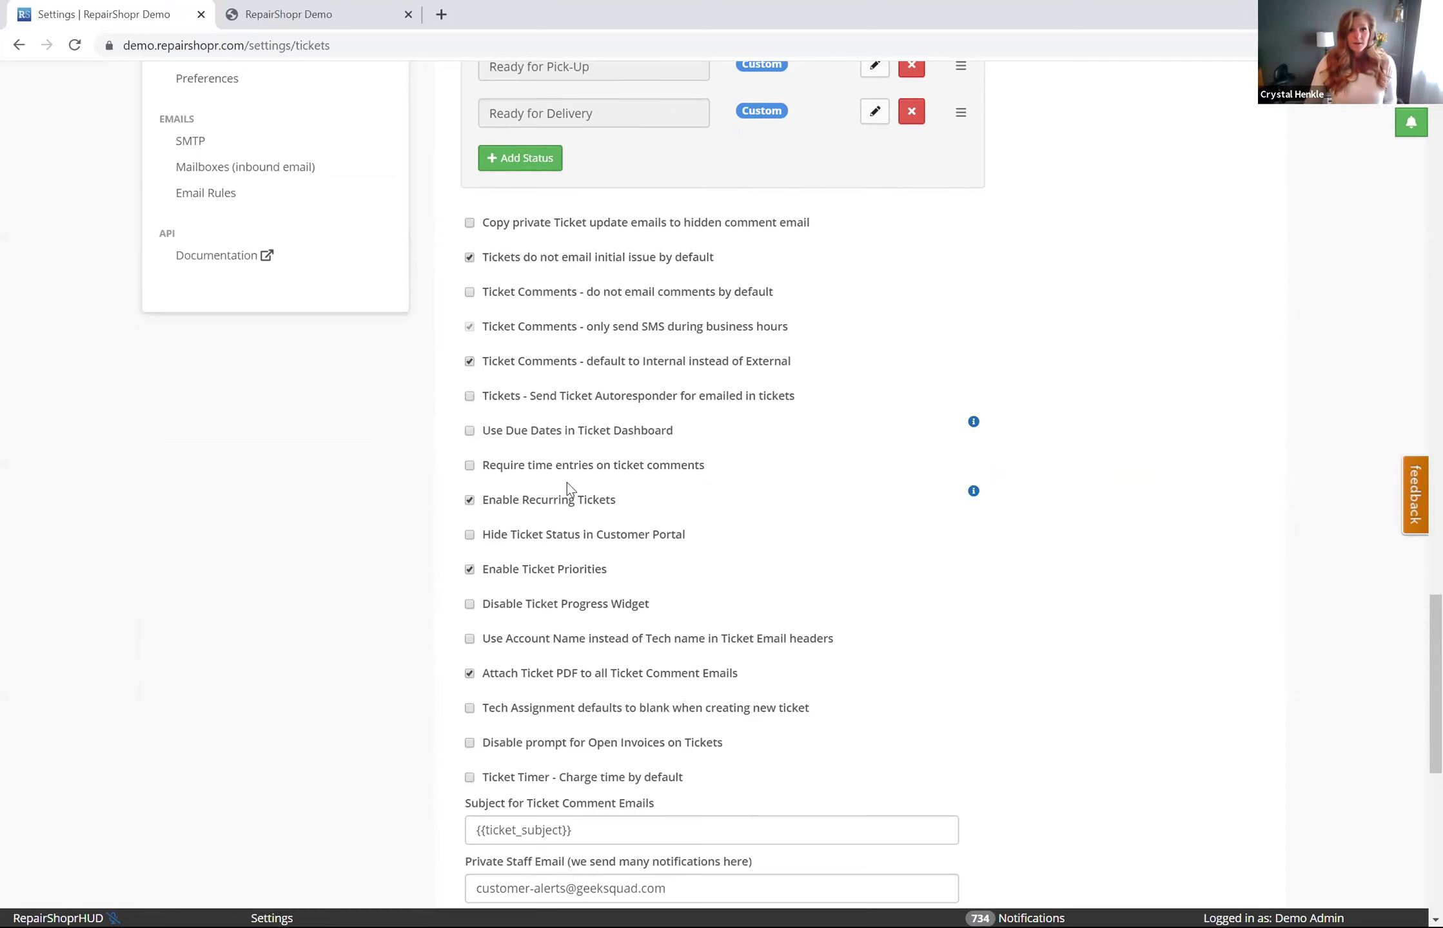
left_click_drag(704, 466, 496, 465)
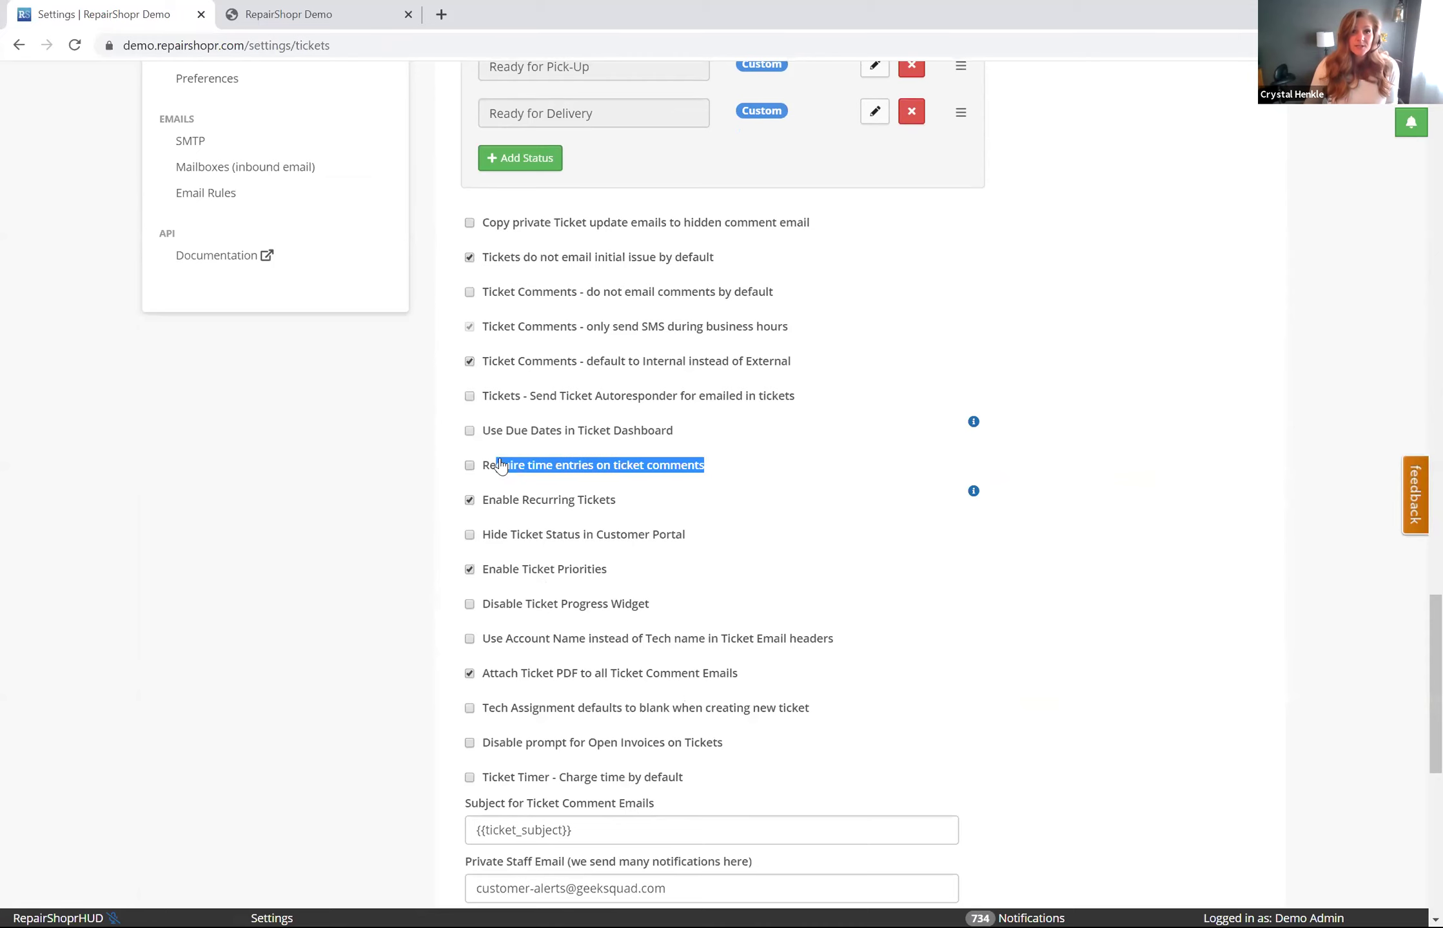
scroll(792, 509, "down", 5)
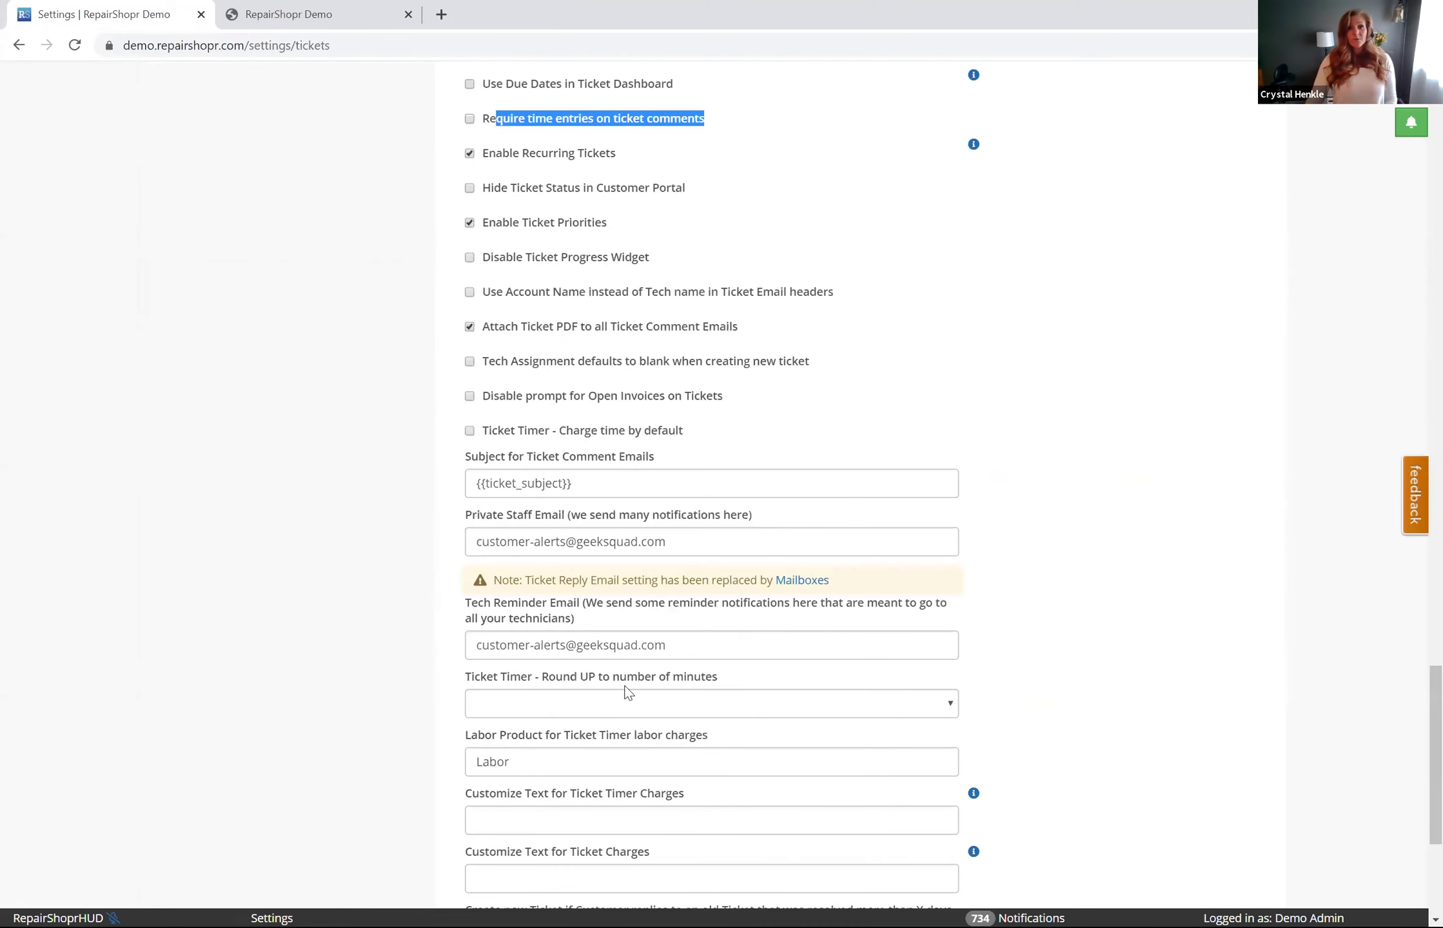
left_click(593, 703)
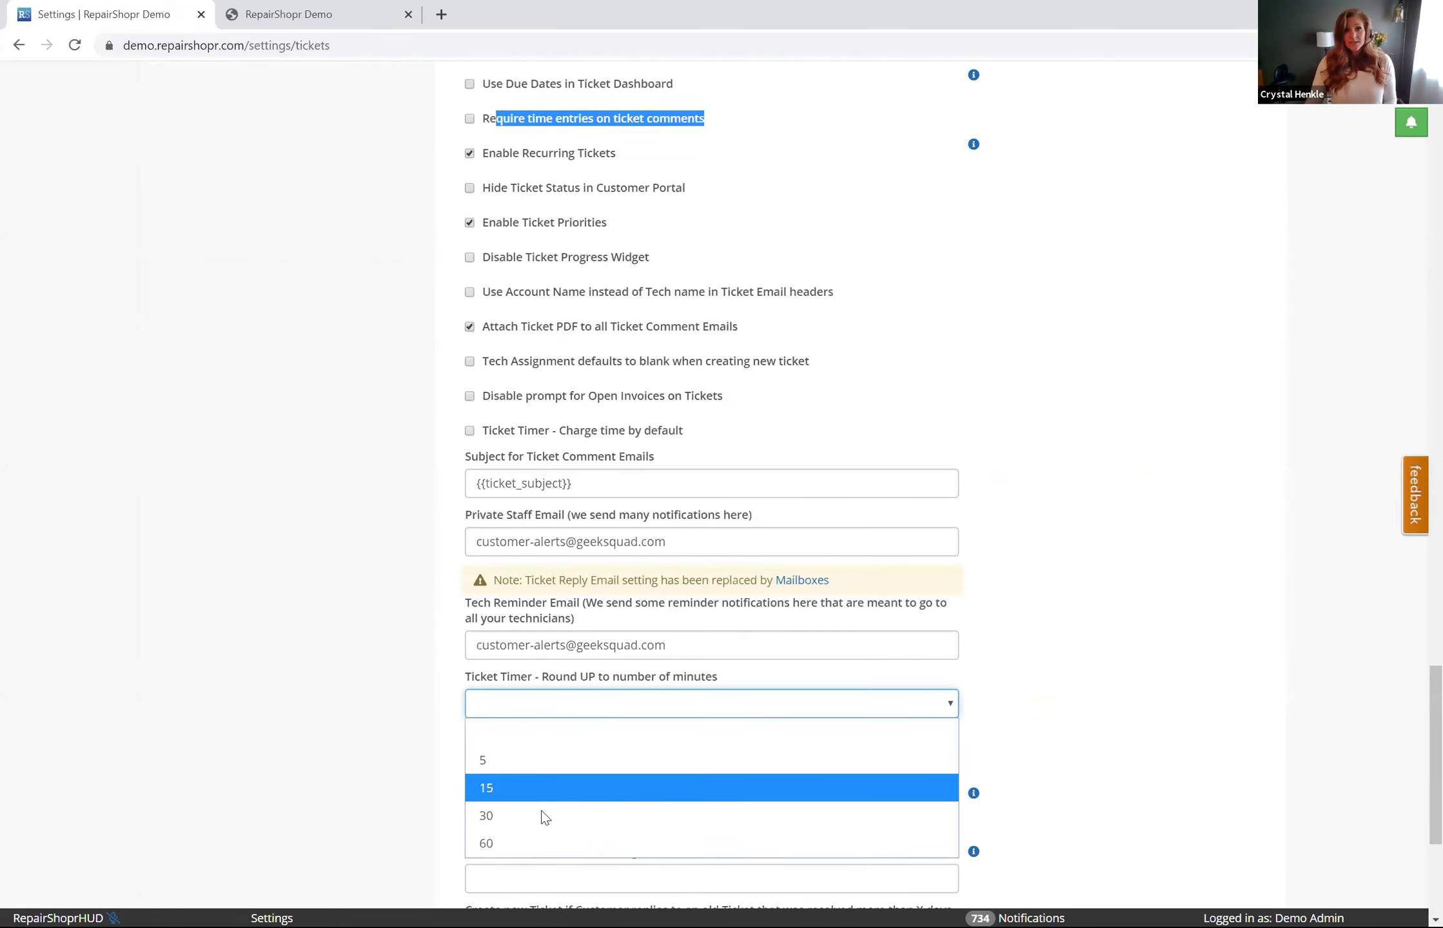
left_click(1030, 713)
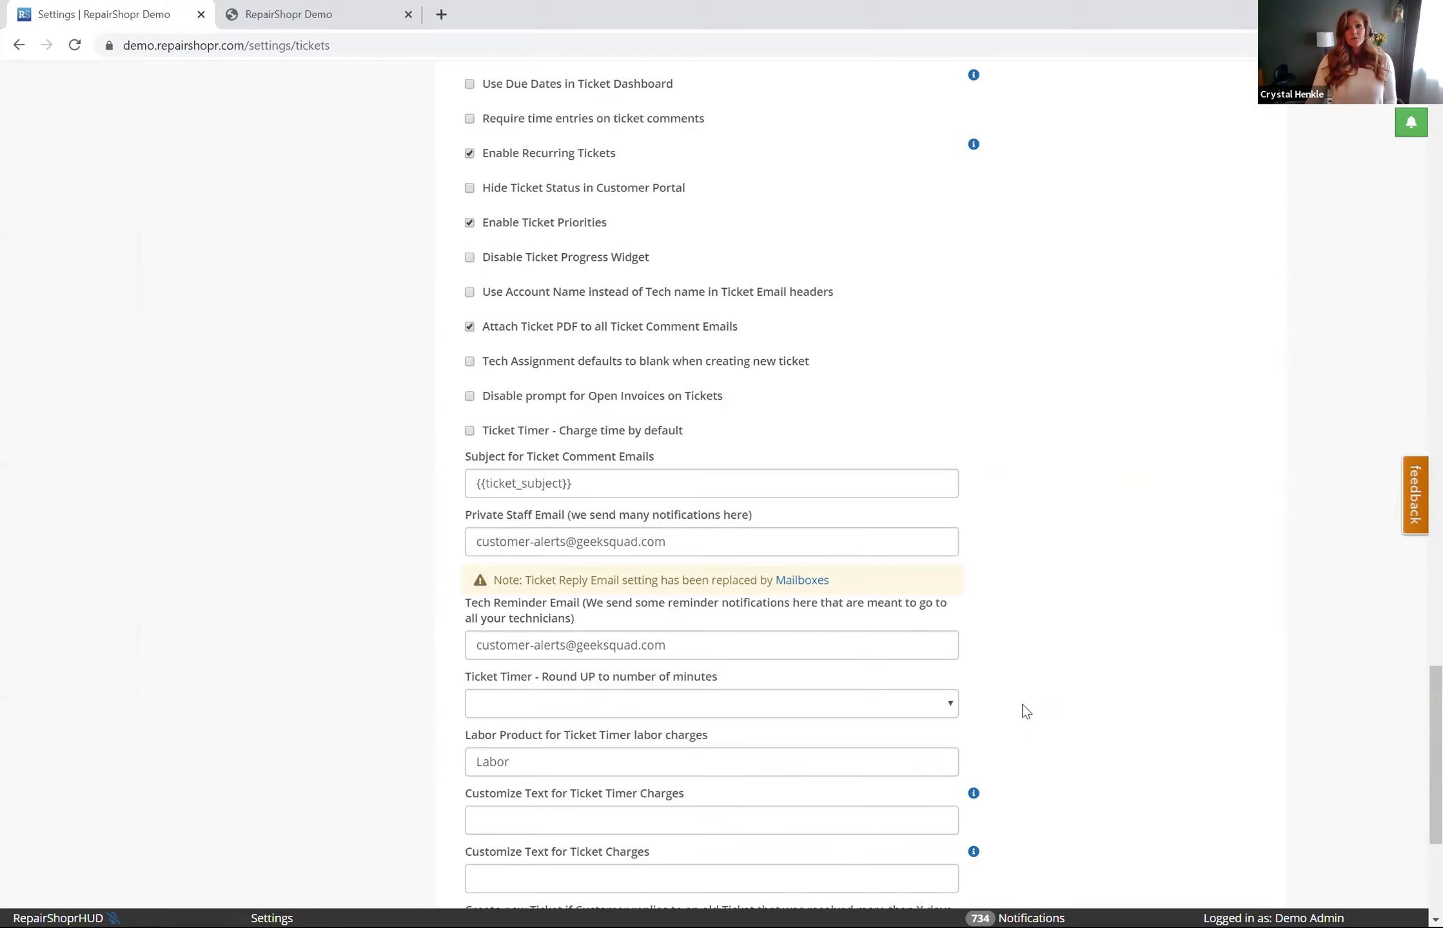
- Open the reports list from the administration area and browse to the ticket reports
scroll(986, 555, "up", 4)
scroll(986, 555, "up", 20)
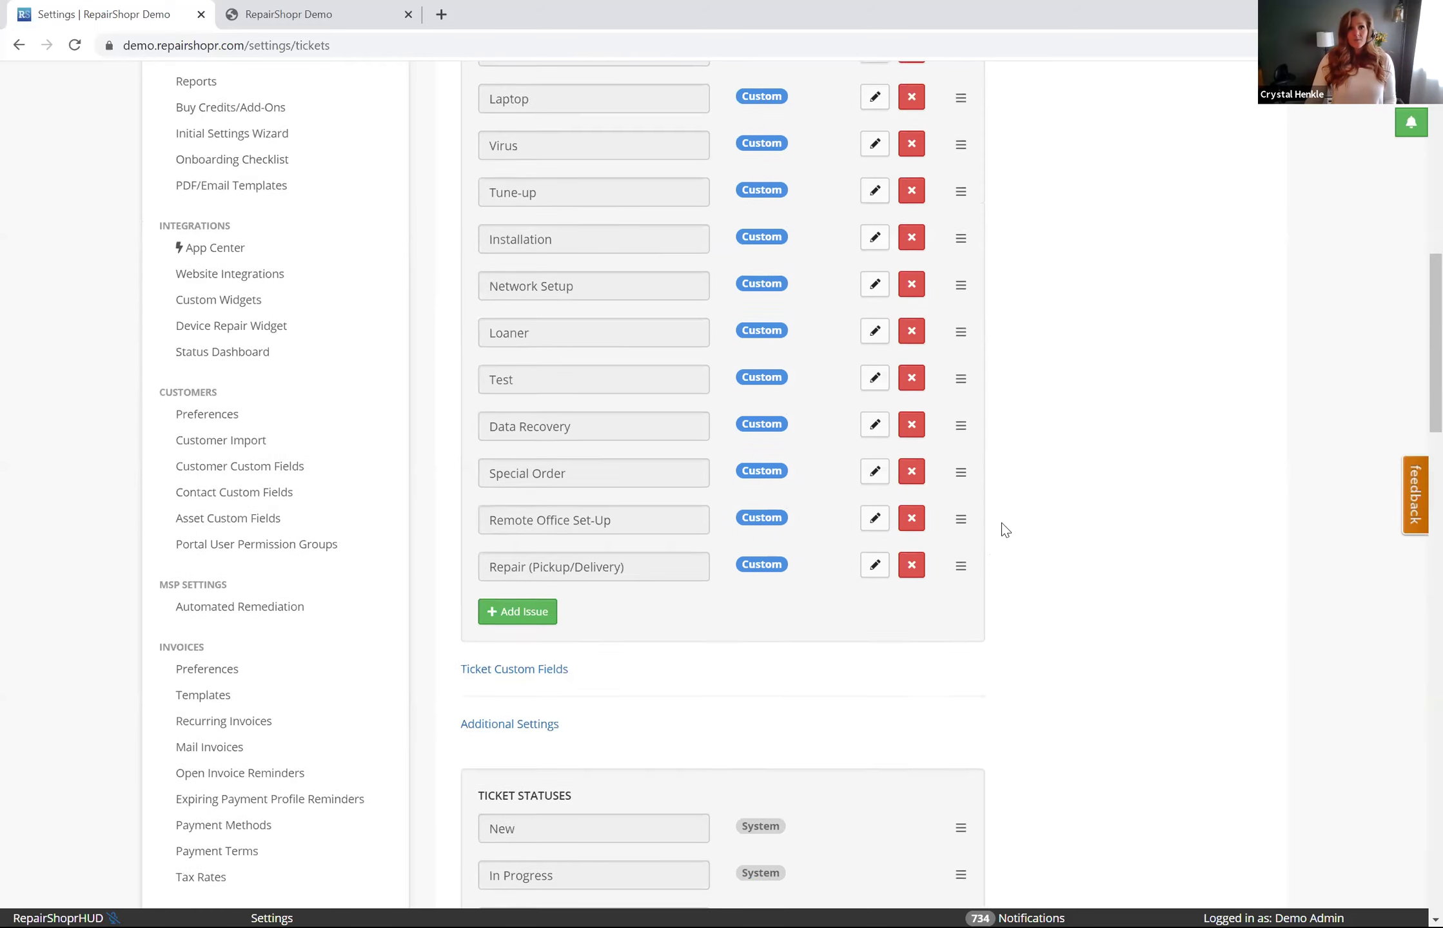
scroll(1002, 524, "up", 8)
left_click(210, 600)
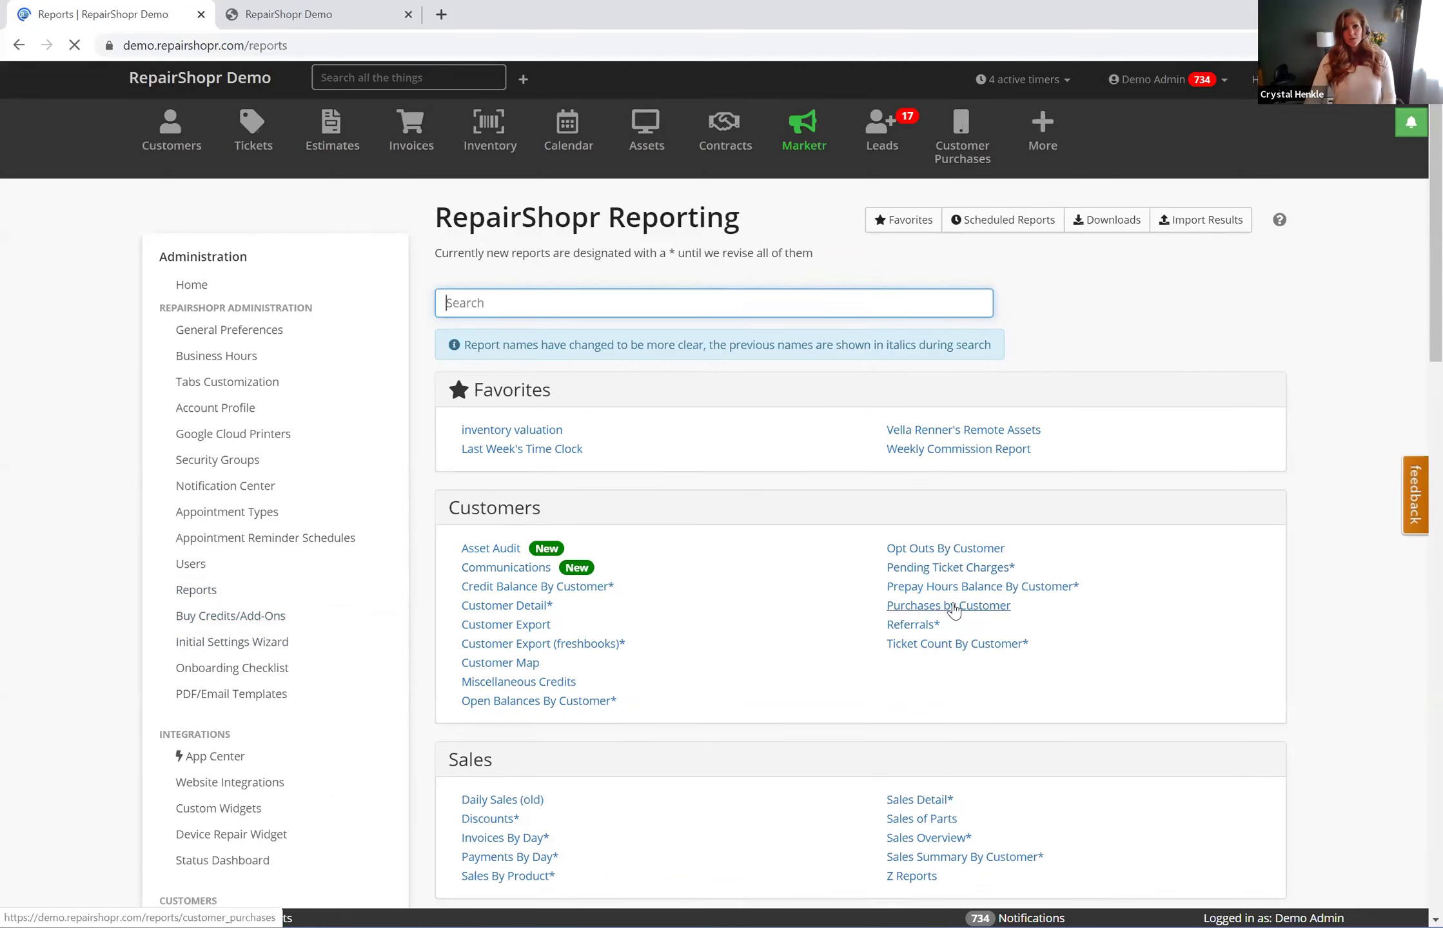
scroll(780, 500, "down", 10)
scroll(806, 490, "up", 3)
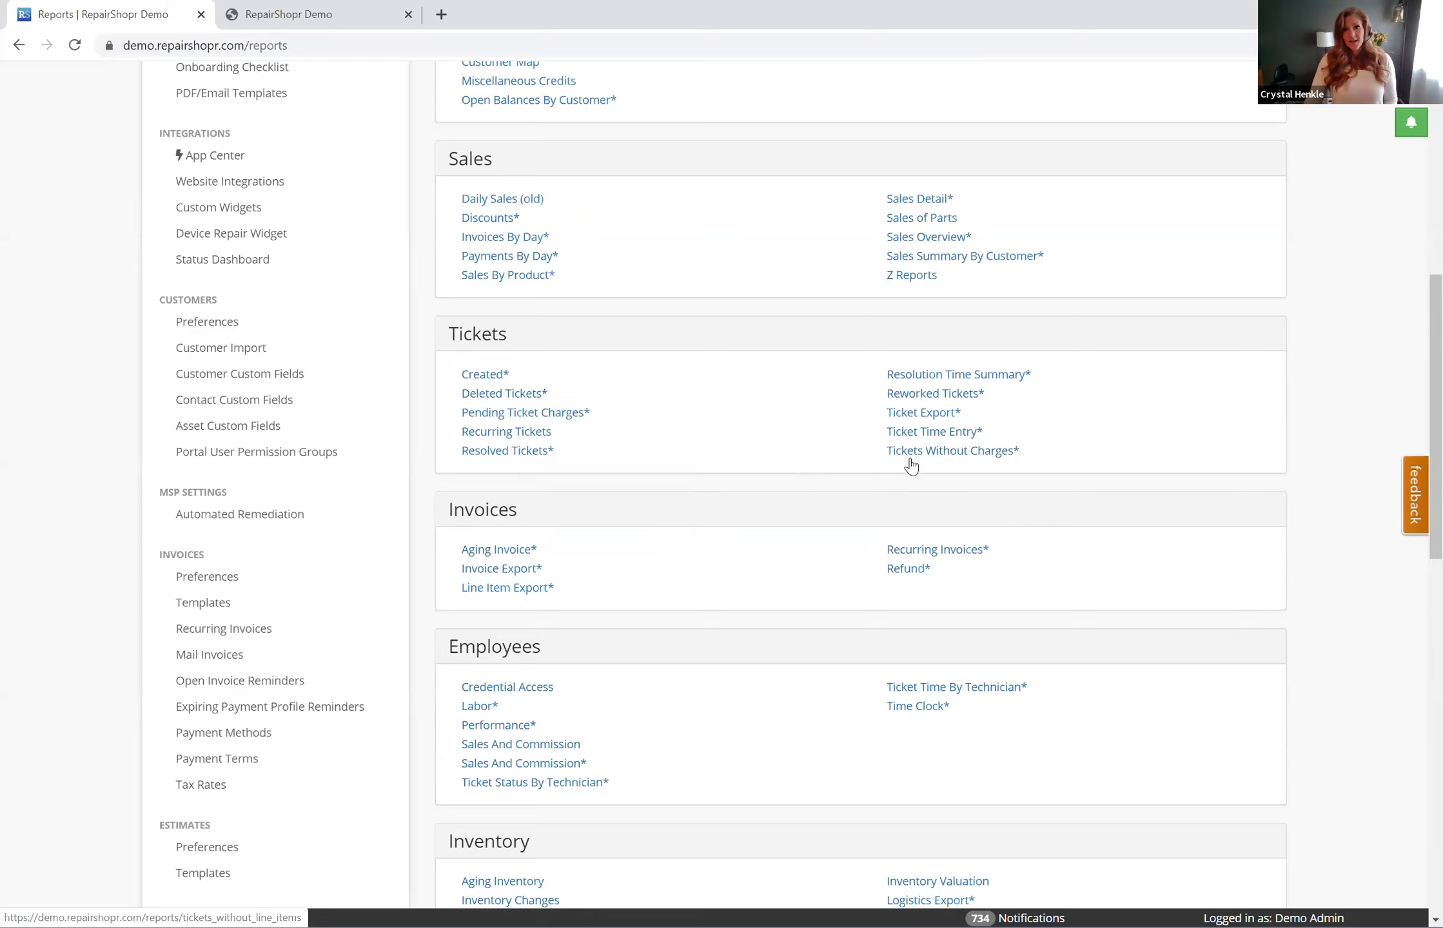
- Open the Pending Ticket Charges report in a new browser tab, open its listed ticket and dismiss the customer alert
right_click(505, 415)
left_click(590, 423)
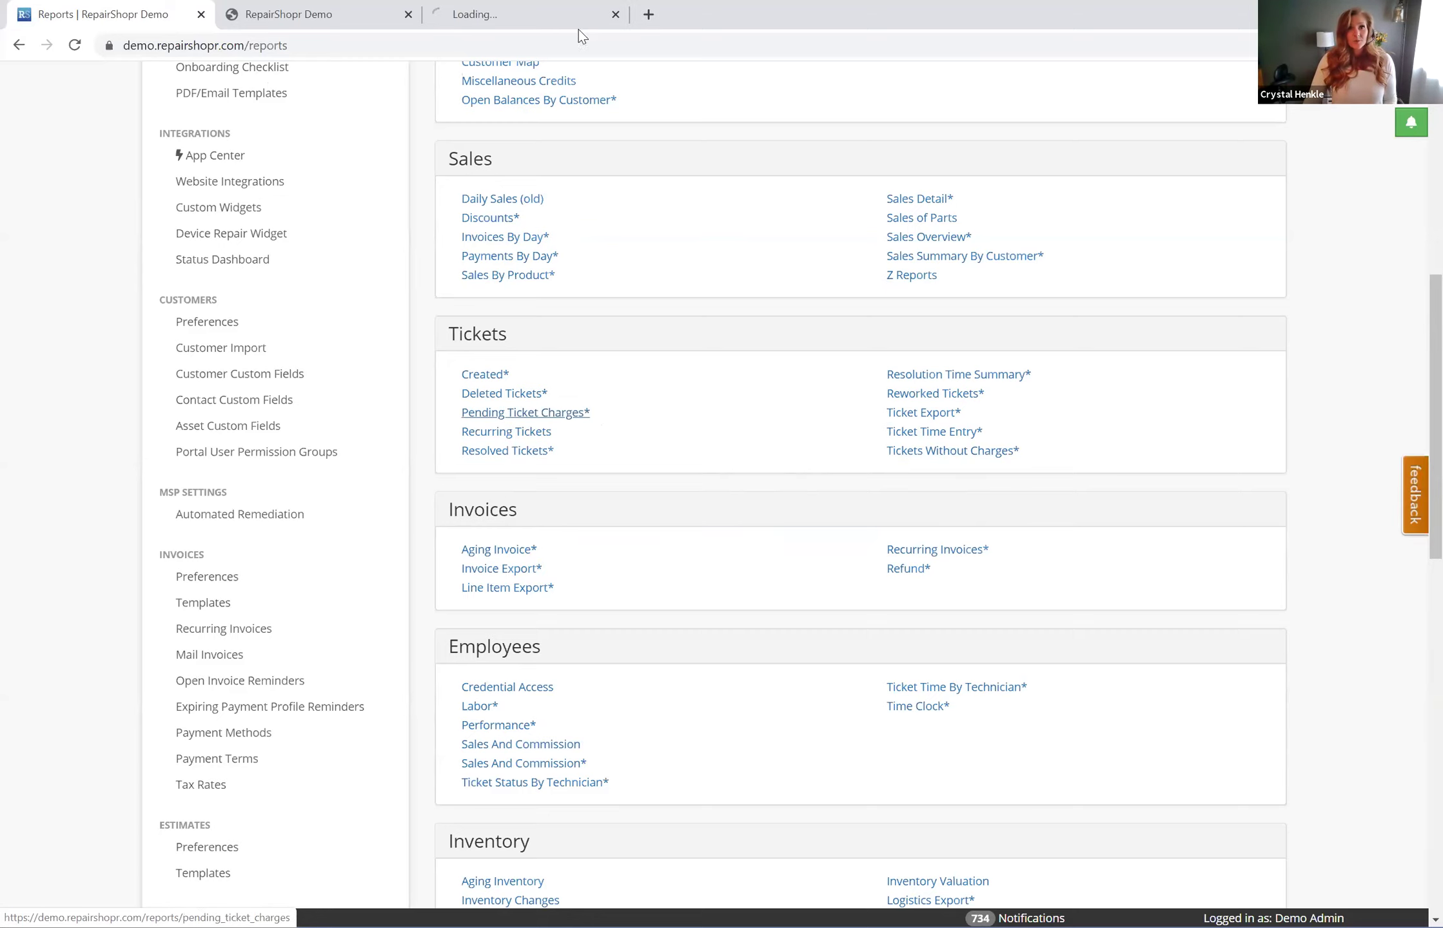
left_click(564, 16)
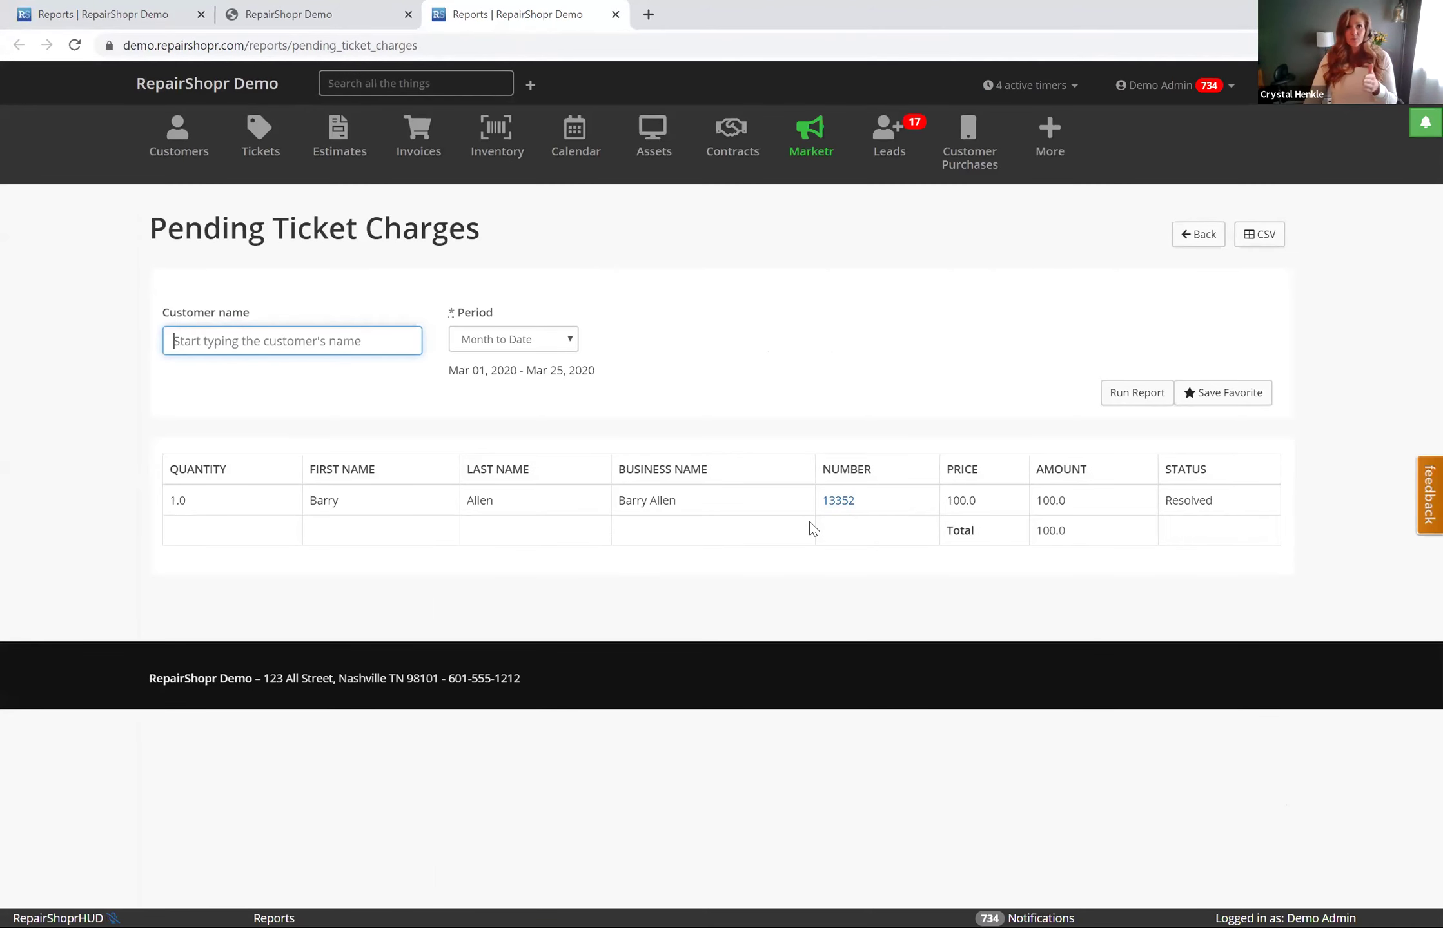
left_click(848, 506)
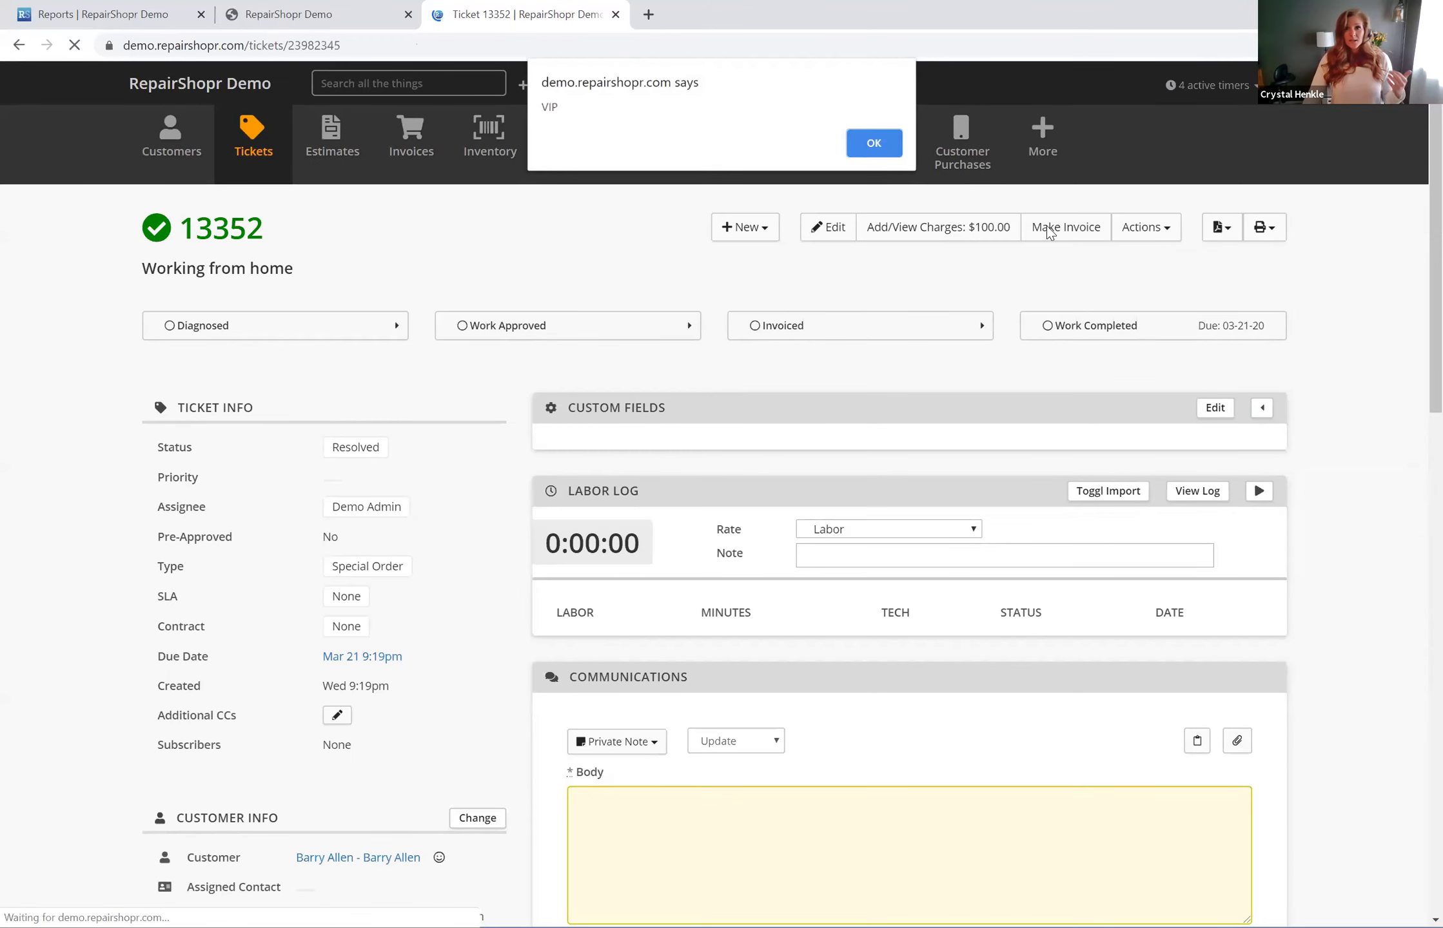
key("Return")
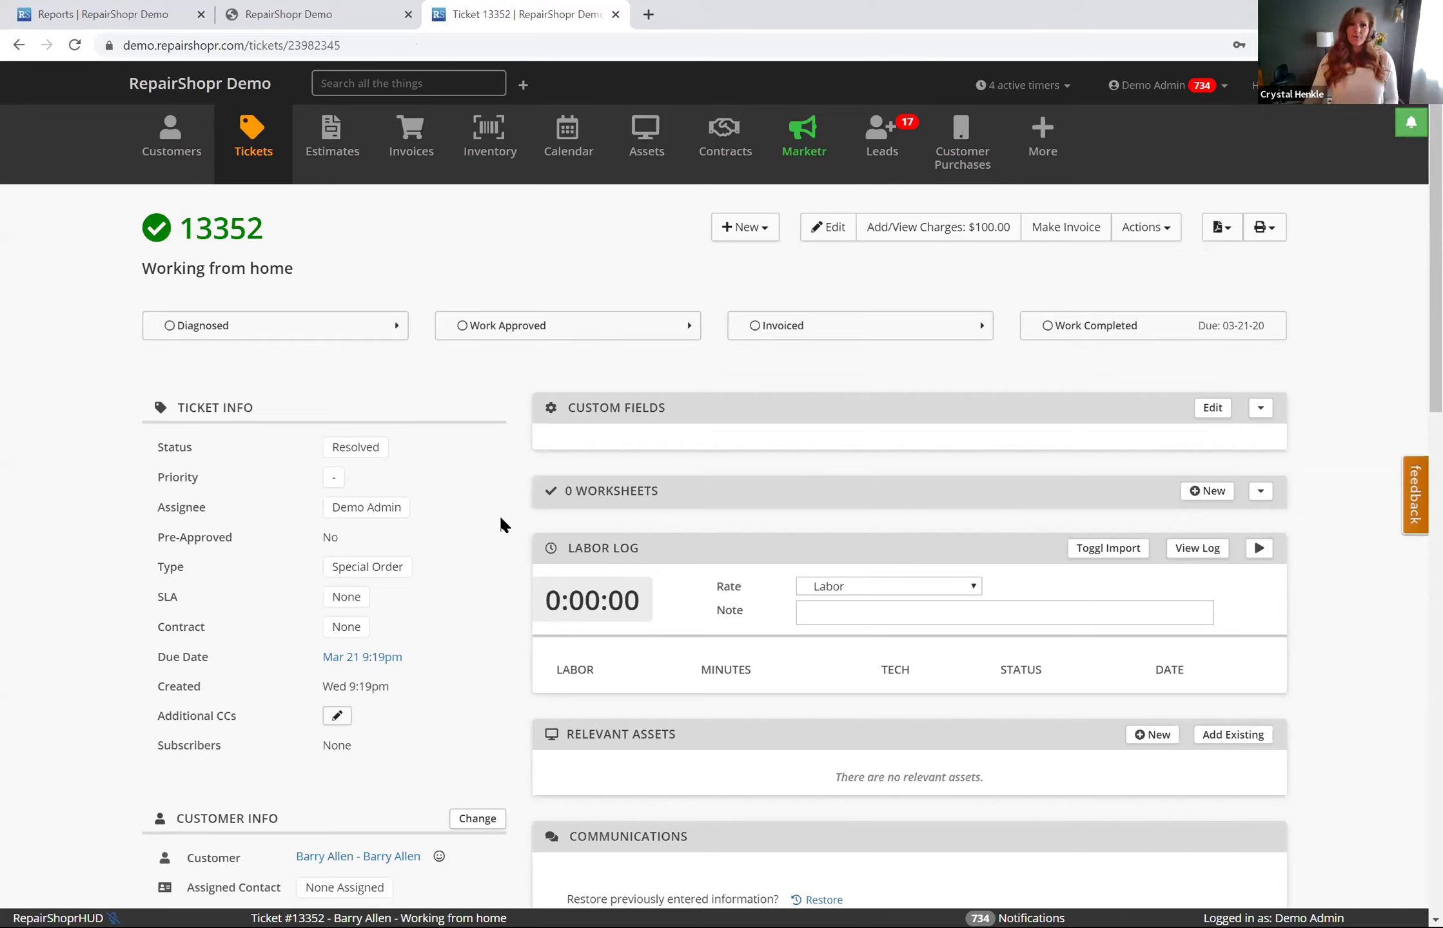
- Open the general preferences in the administration area and examine the available portal accent colors
left_click(1045, 154)
left_click(986, 398)
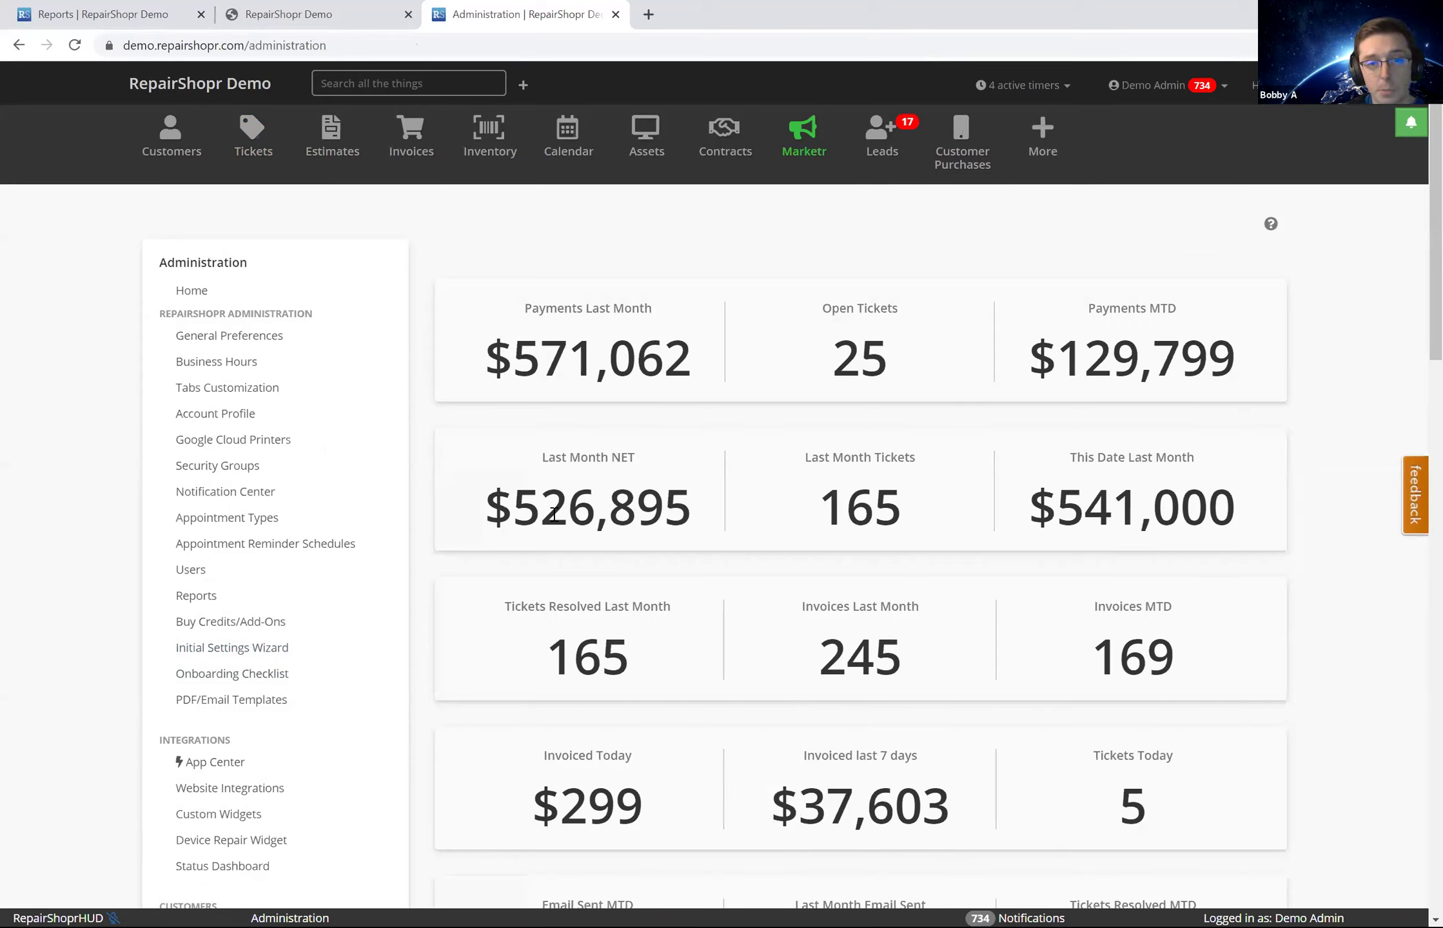
left_click(236, 341)
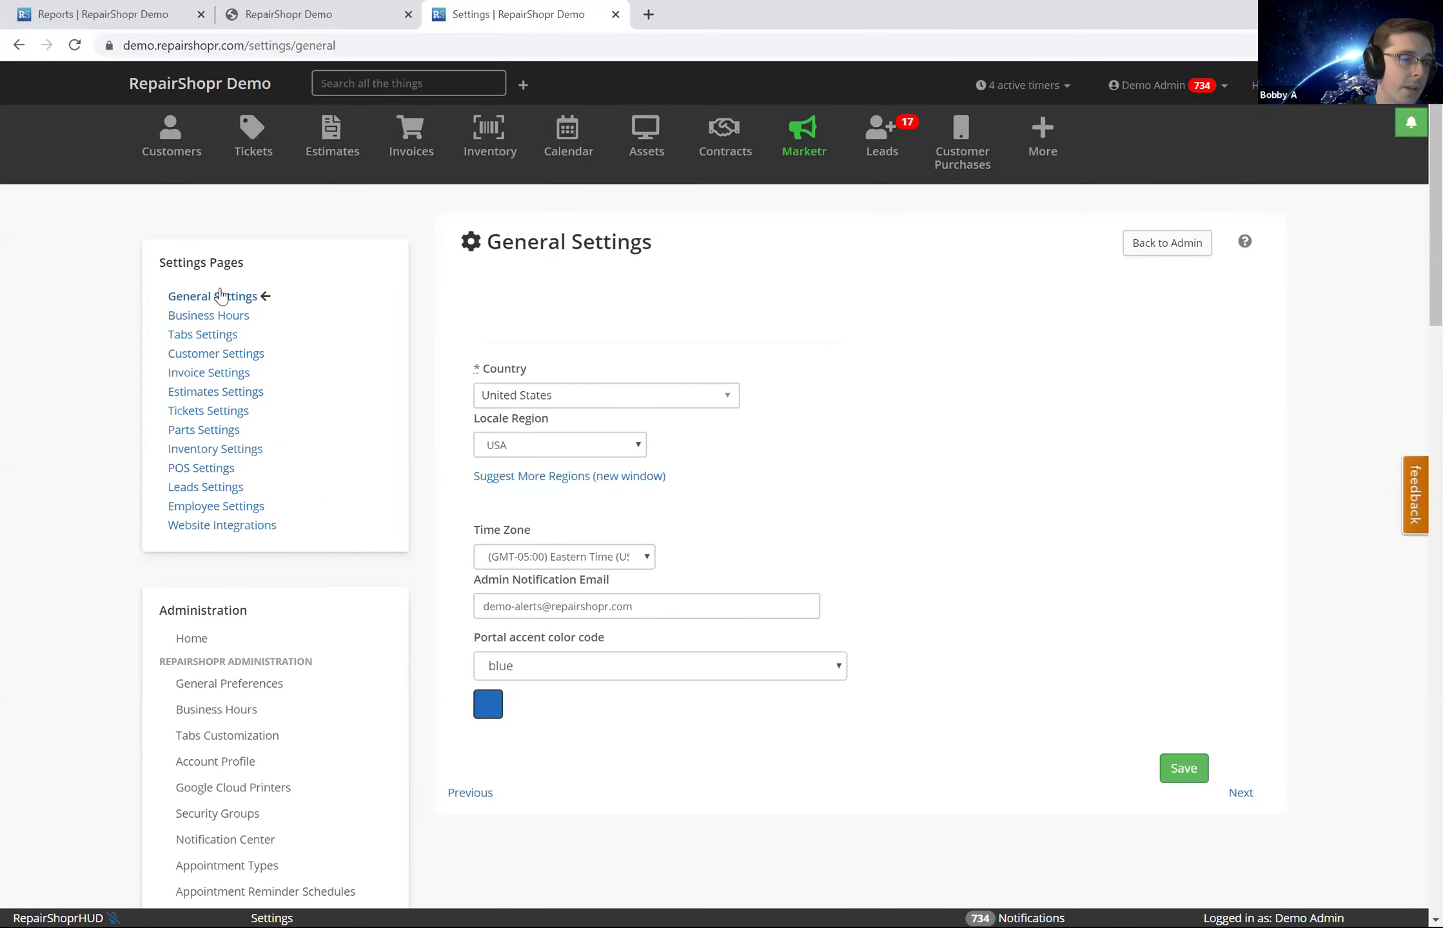
left_click(538, 672)
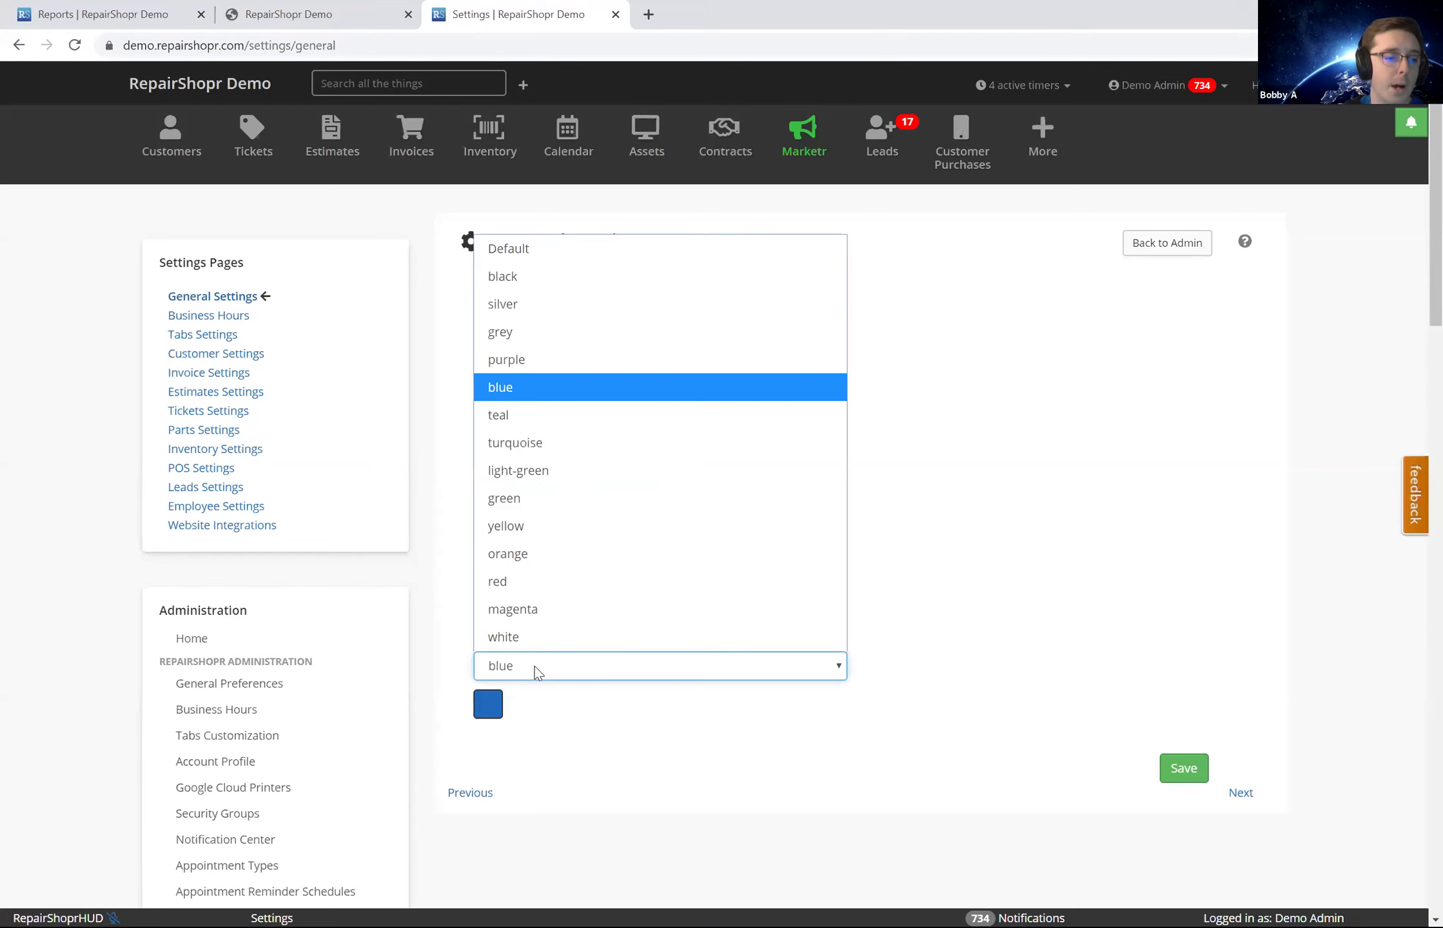
left_click(539, 672)
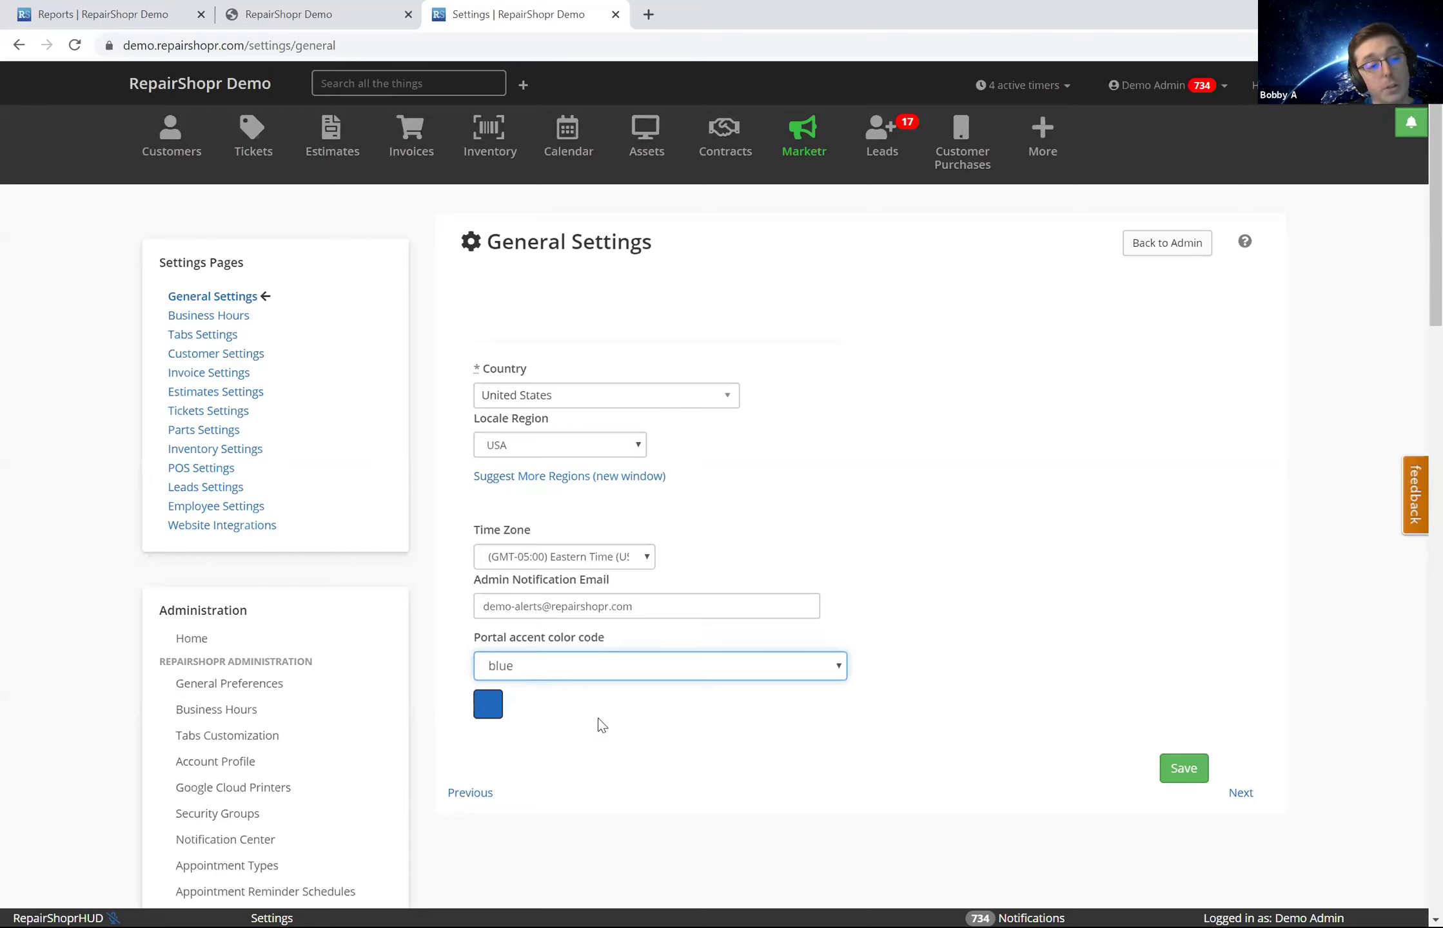
- Set the portal accent color to light-green and save the general settings
left_click(608, 671)
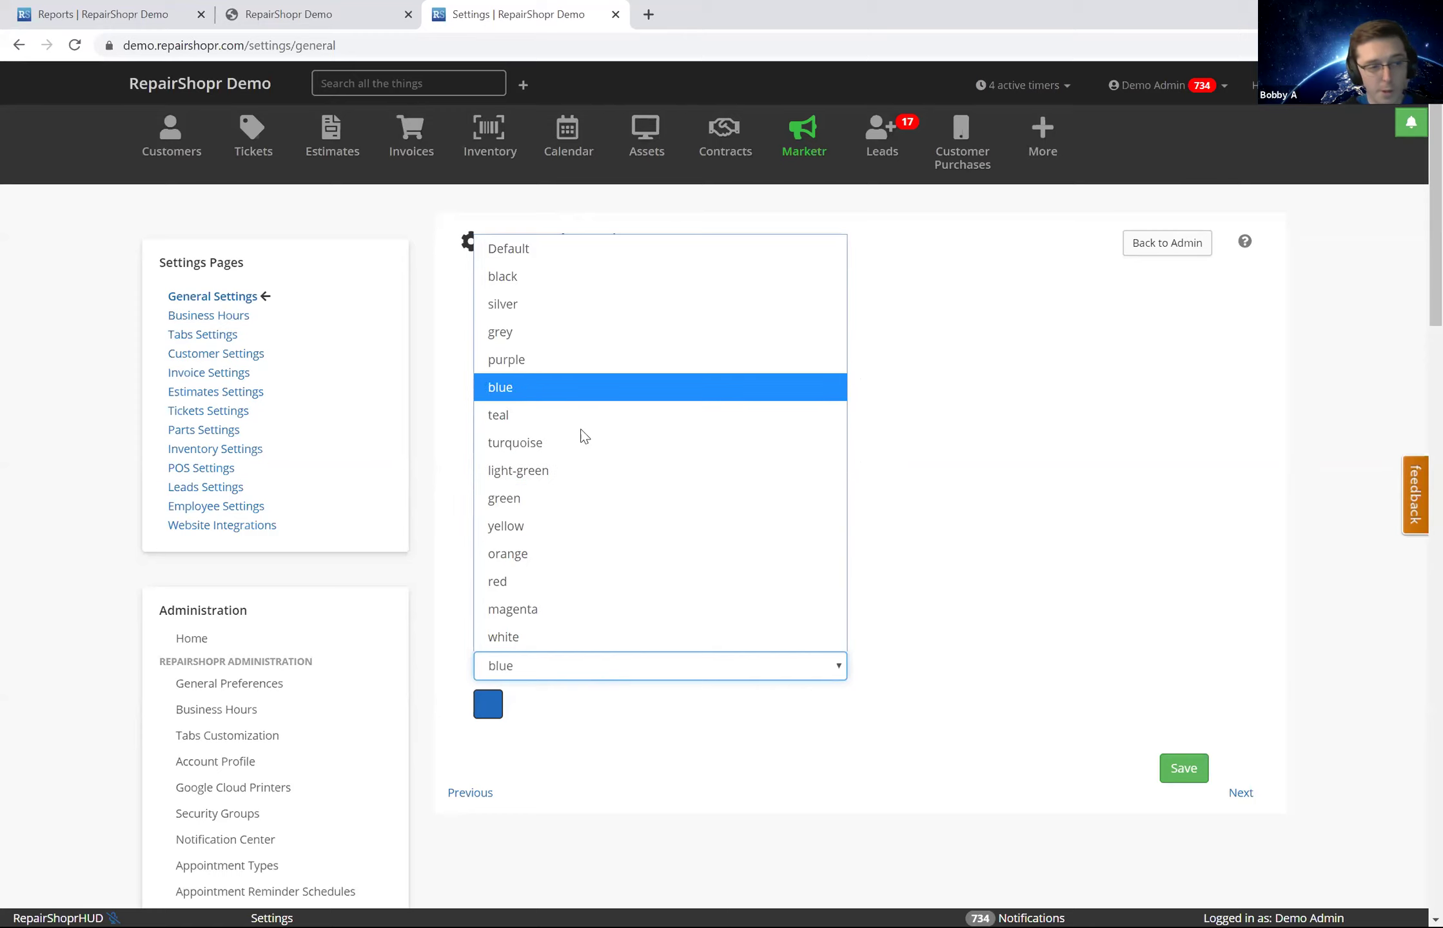
left_click(553, 472)
left_click(1190, 765)
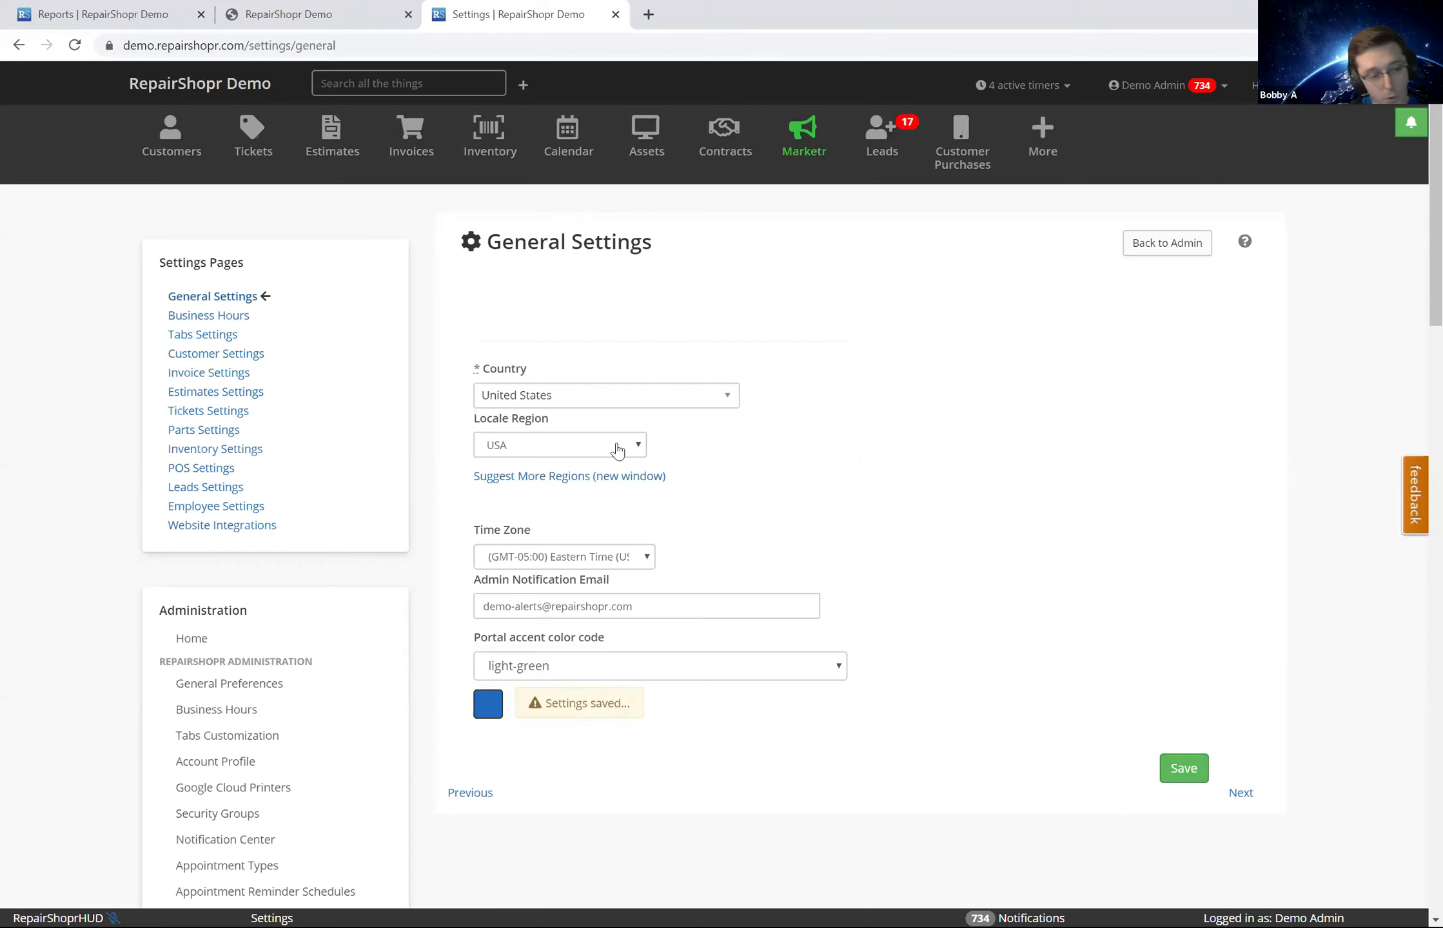
- Reload the customer portal in its browser tab to check the accent color, and return to the settings tab
left_click(309, 16)
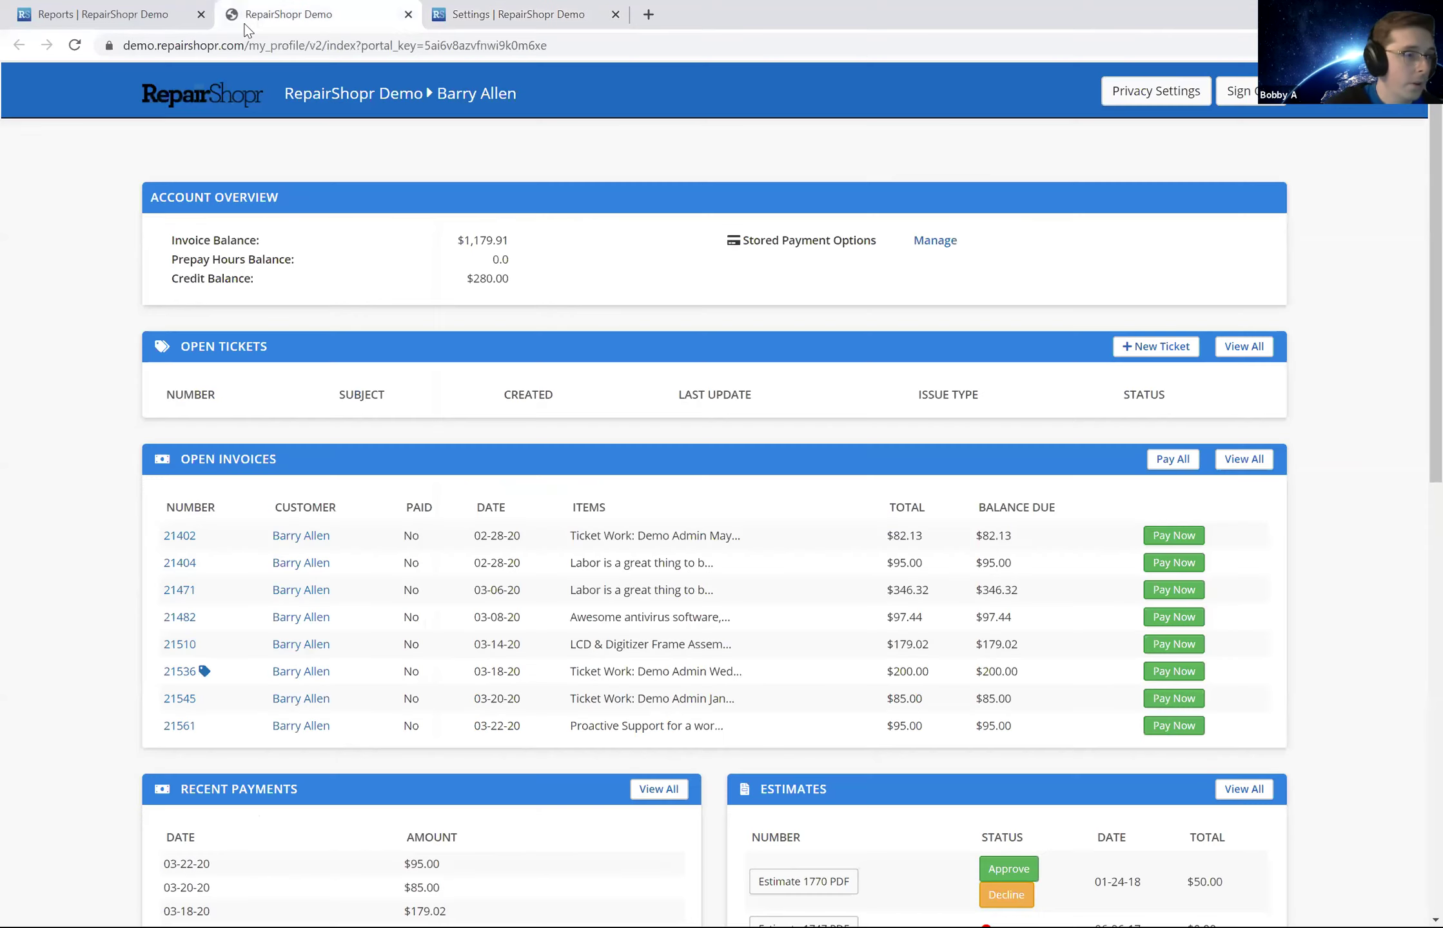
left_click(69, 43)
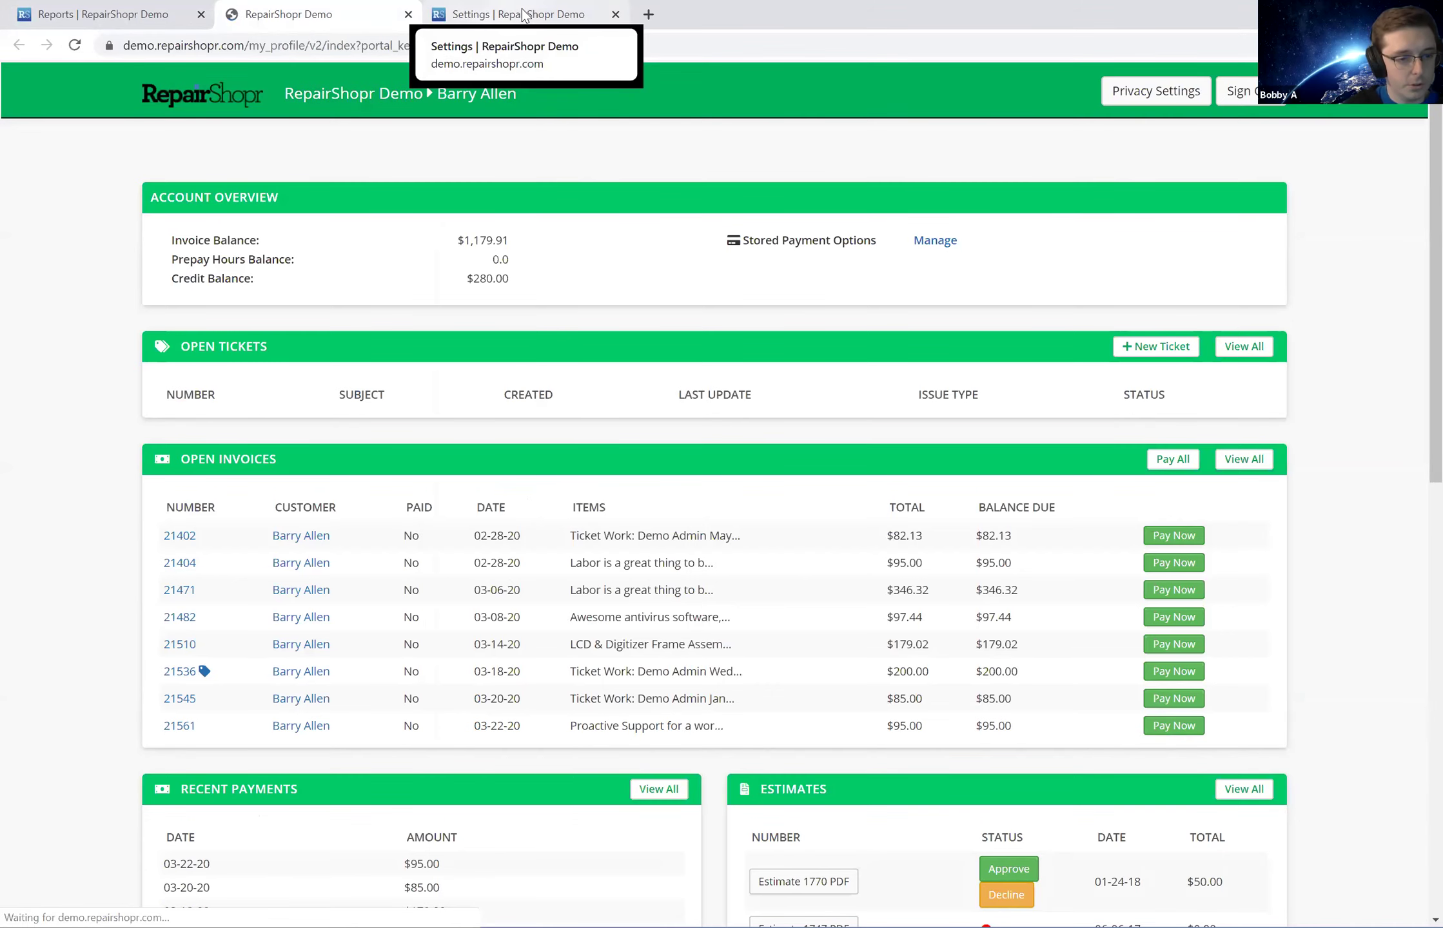
left_click(522, 12)
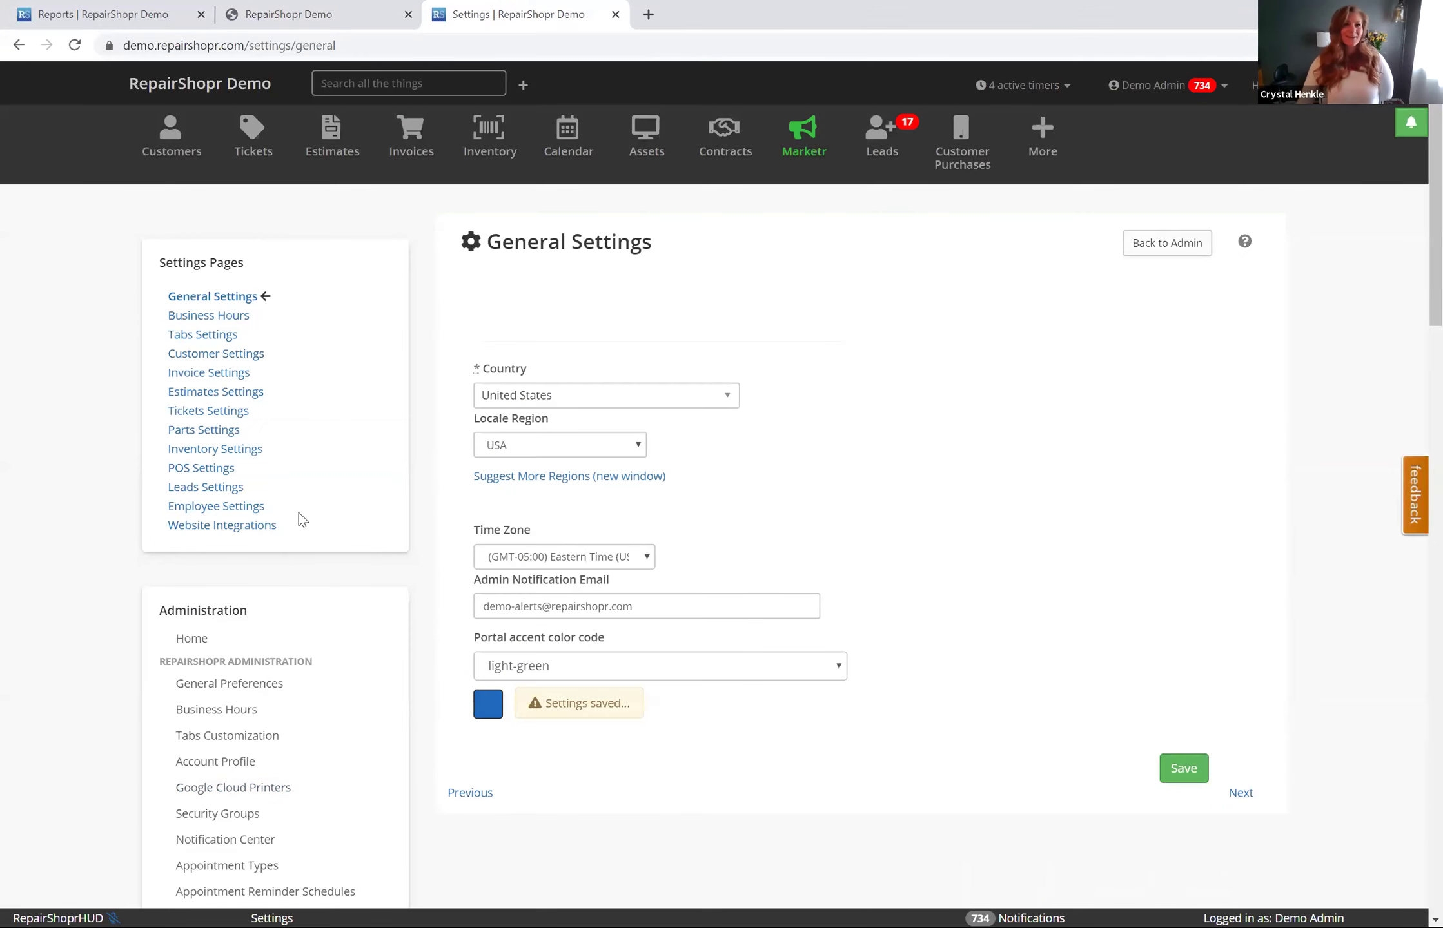
- Open the website integration settings and review the sections down to the Customer Check-In Form Code
scroll(299, 513, "down", 3)
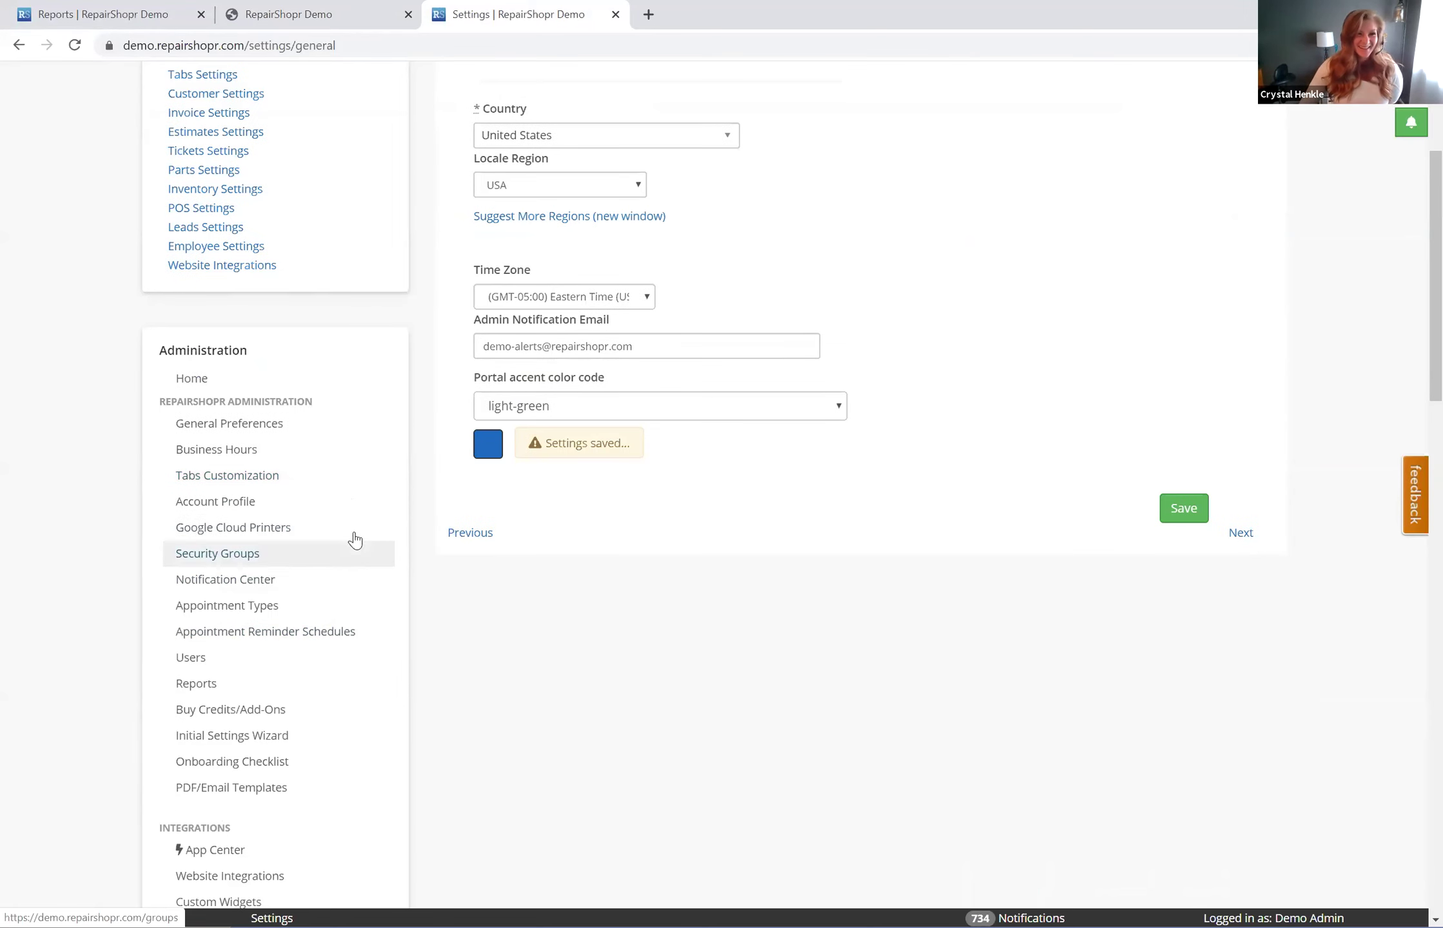
scroll(332, 586, "down", 2)
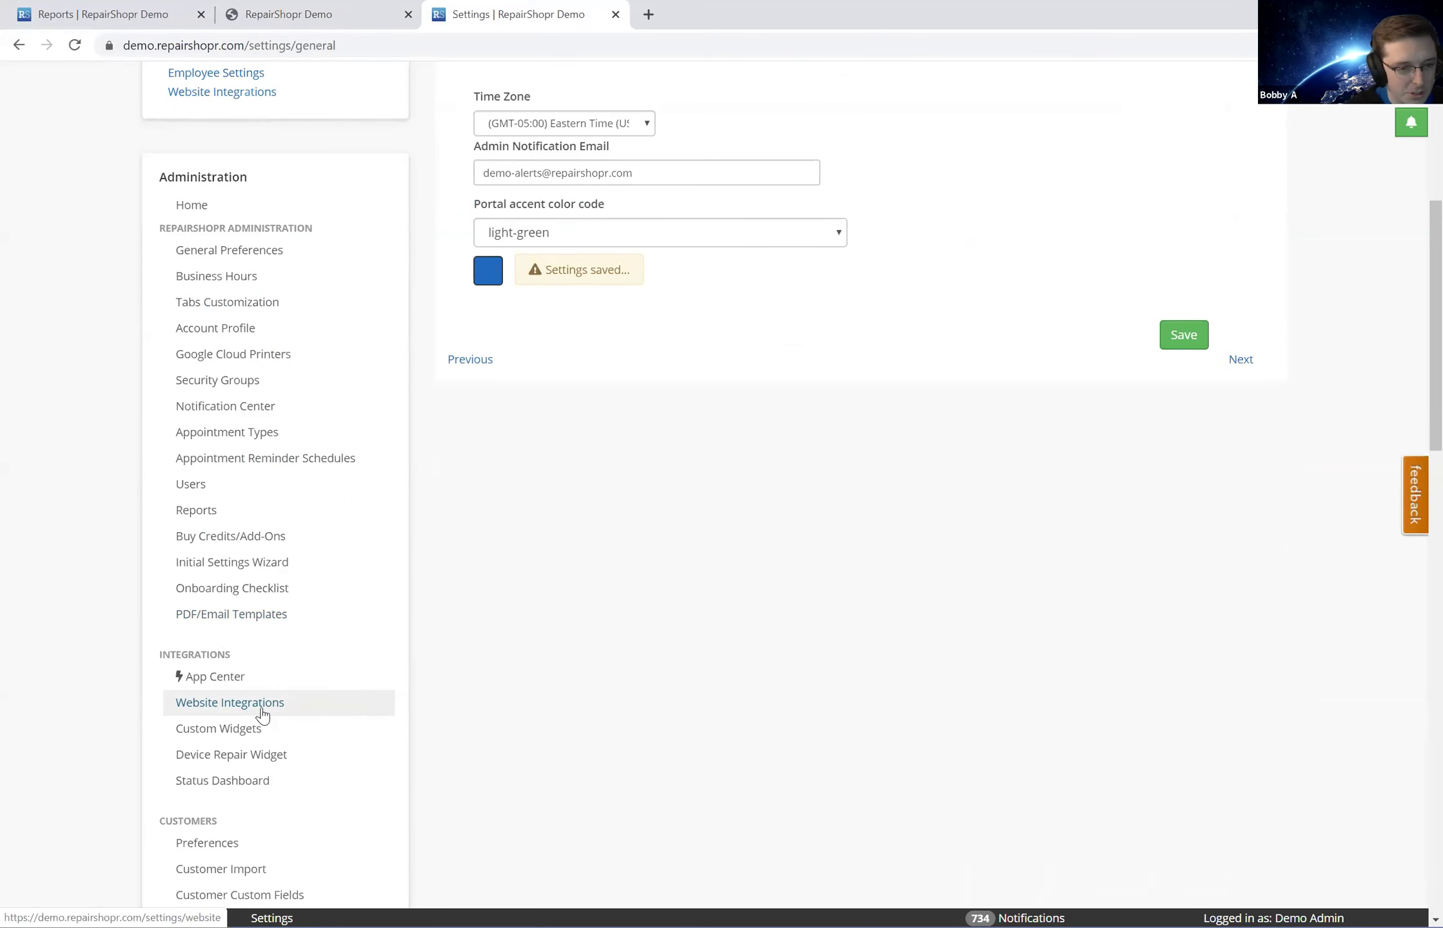
left_click(257, 708)
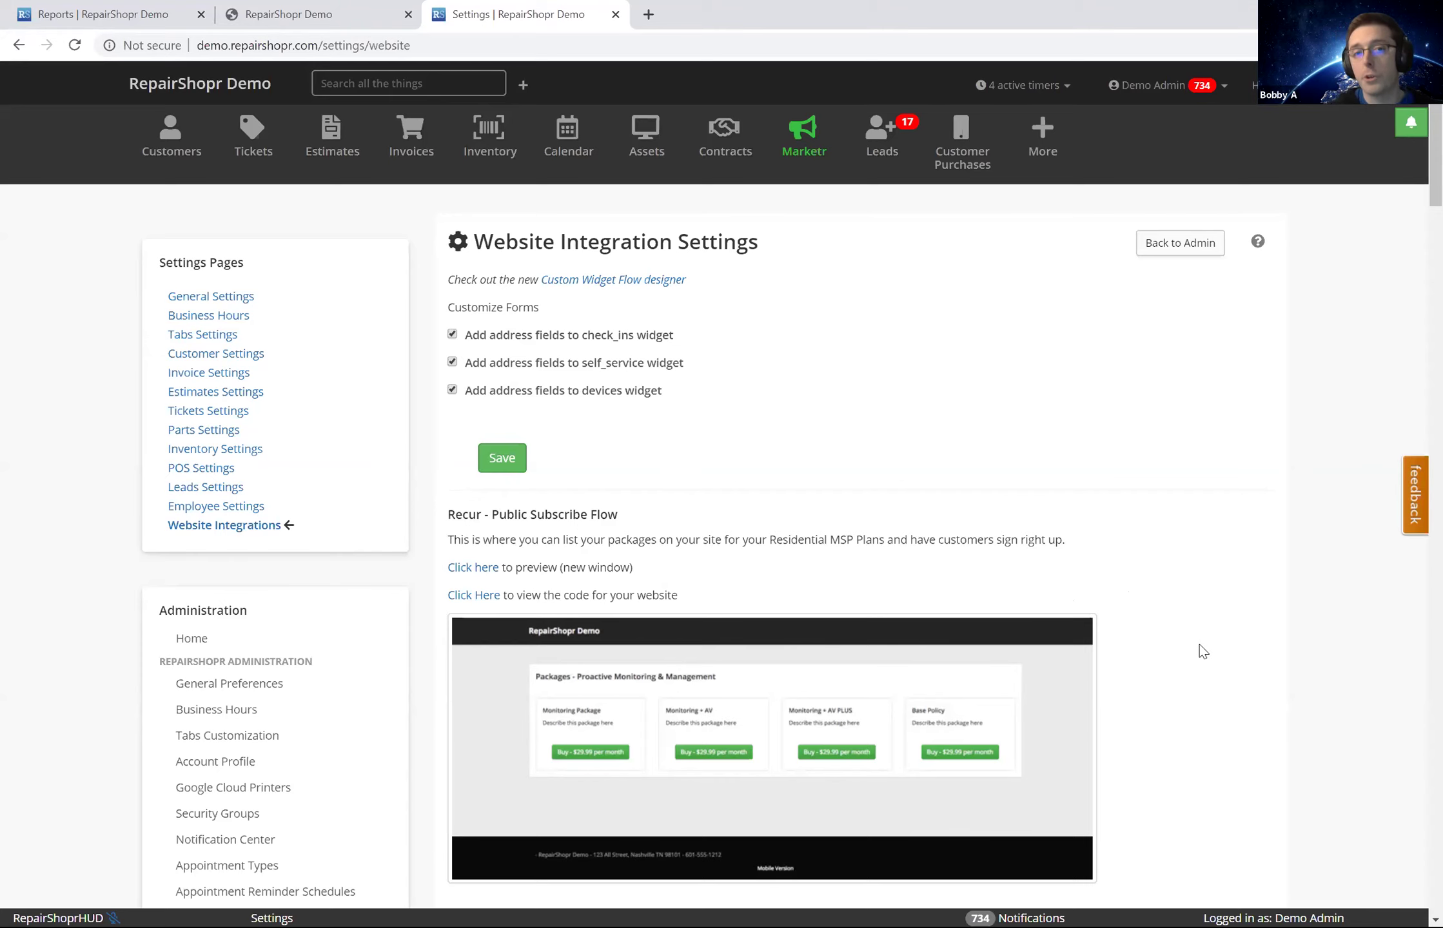
scroll(1202, 651, "down", 5)
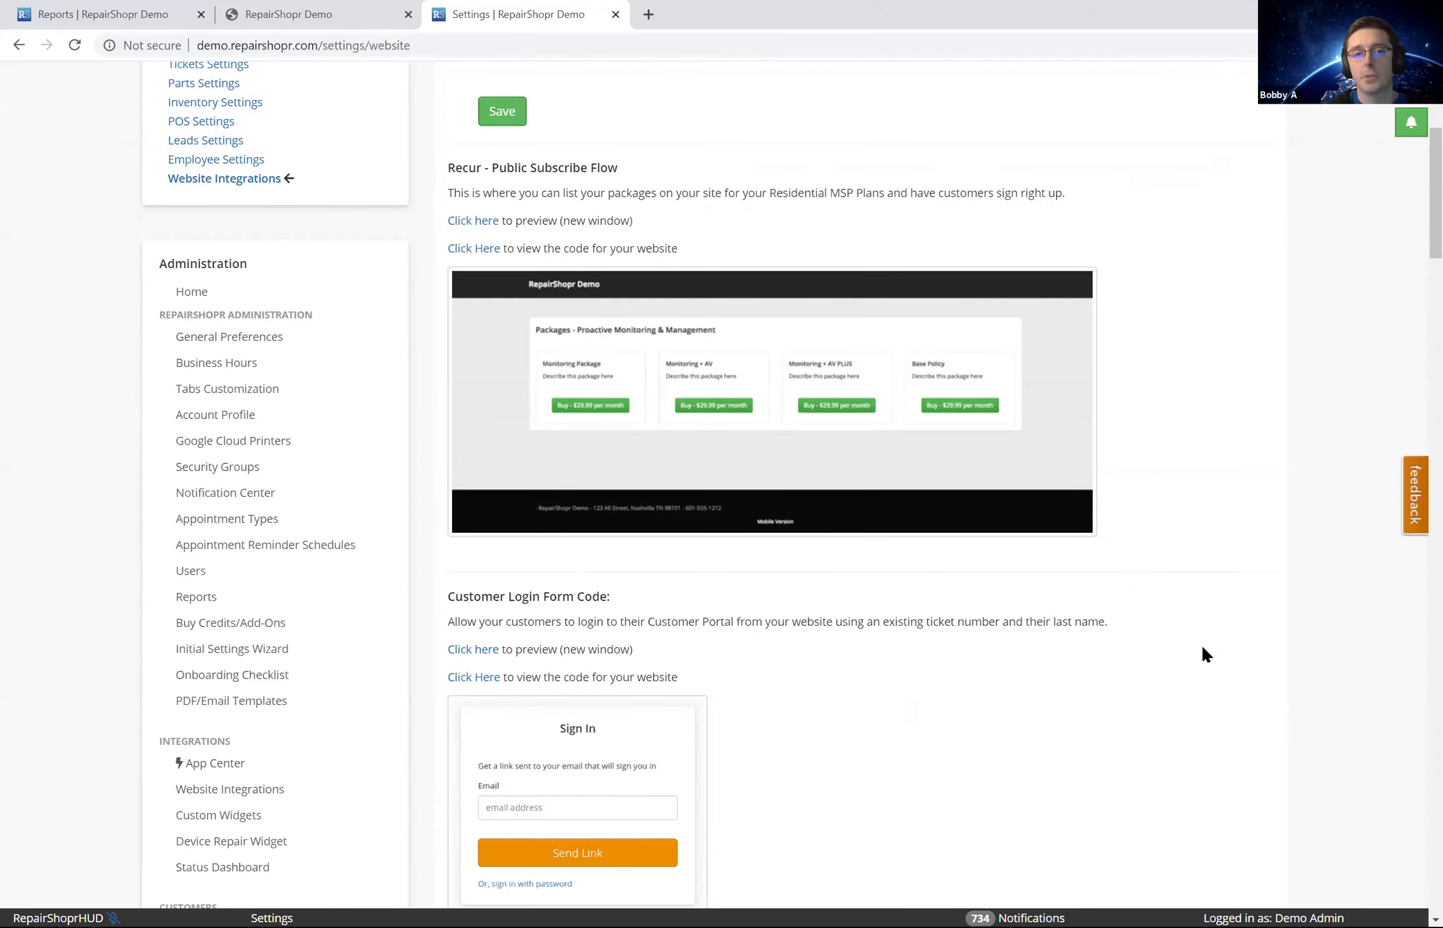
scroll(1203, 653, "down", 8)
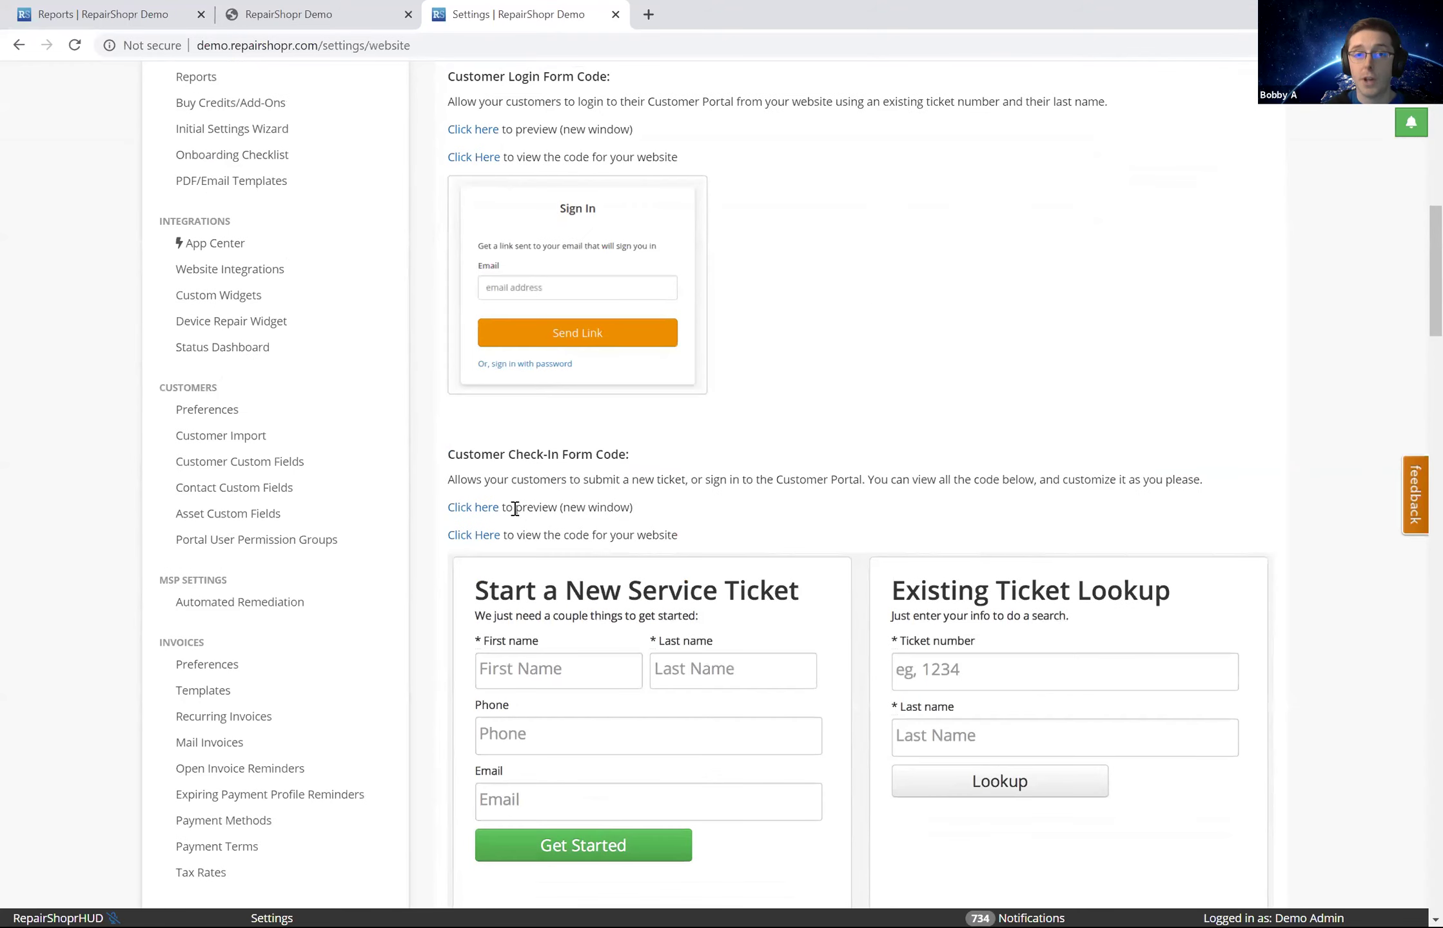
- Show the website code for the customer check-in form and examine it down to the Check Ins Embed Code section
left_click(472, 535)
scroll(957, 459, "down", 2)
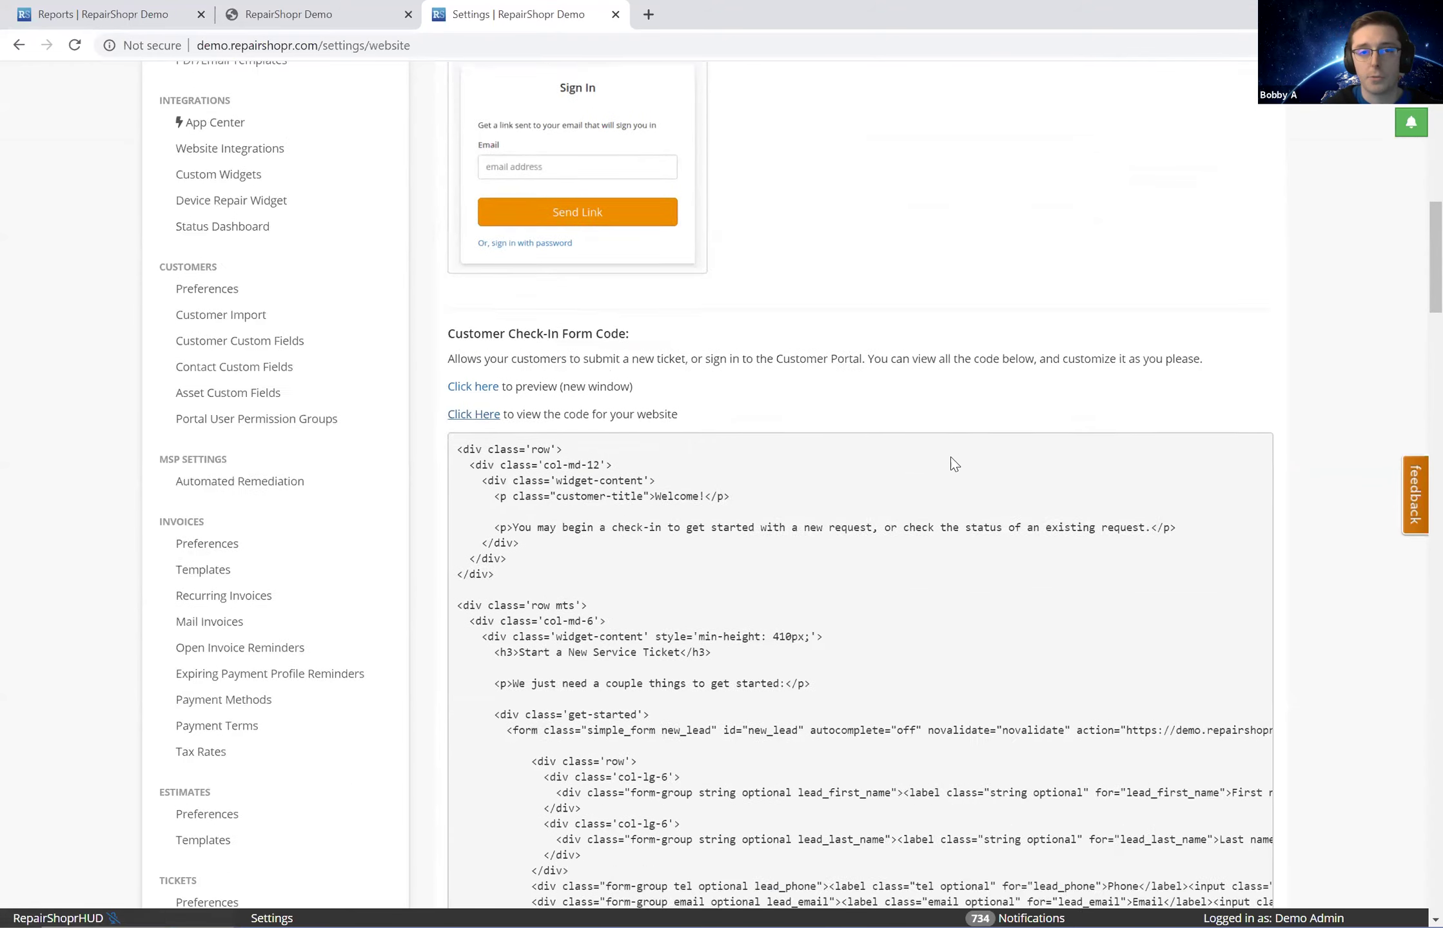
scroll(954, 464, "down", 4)
scroll(1150, 532, "down", 4)
scroll(1129, 556, "down", 5)
scroll(1177, 637, "down", 4)
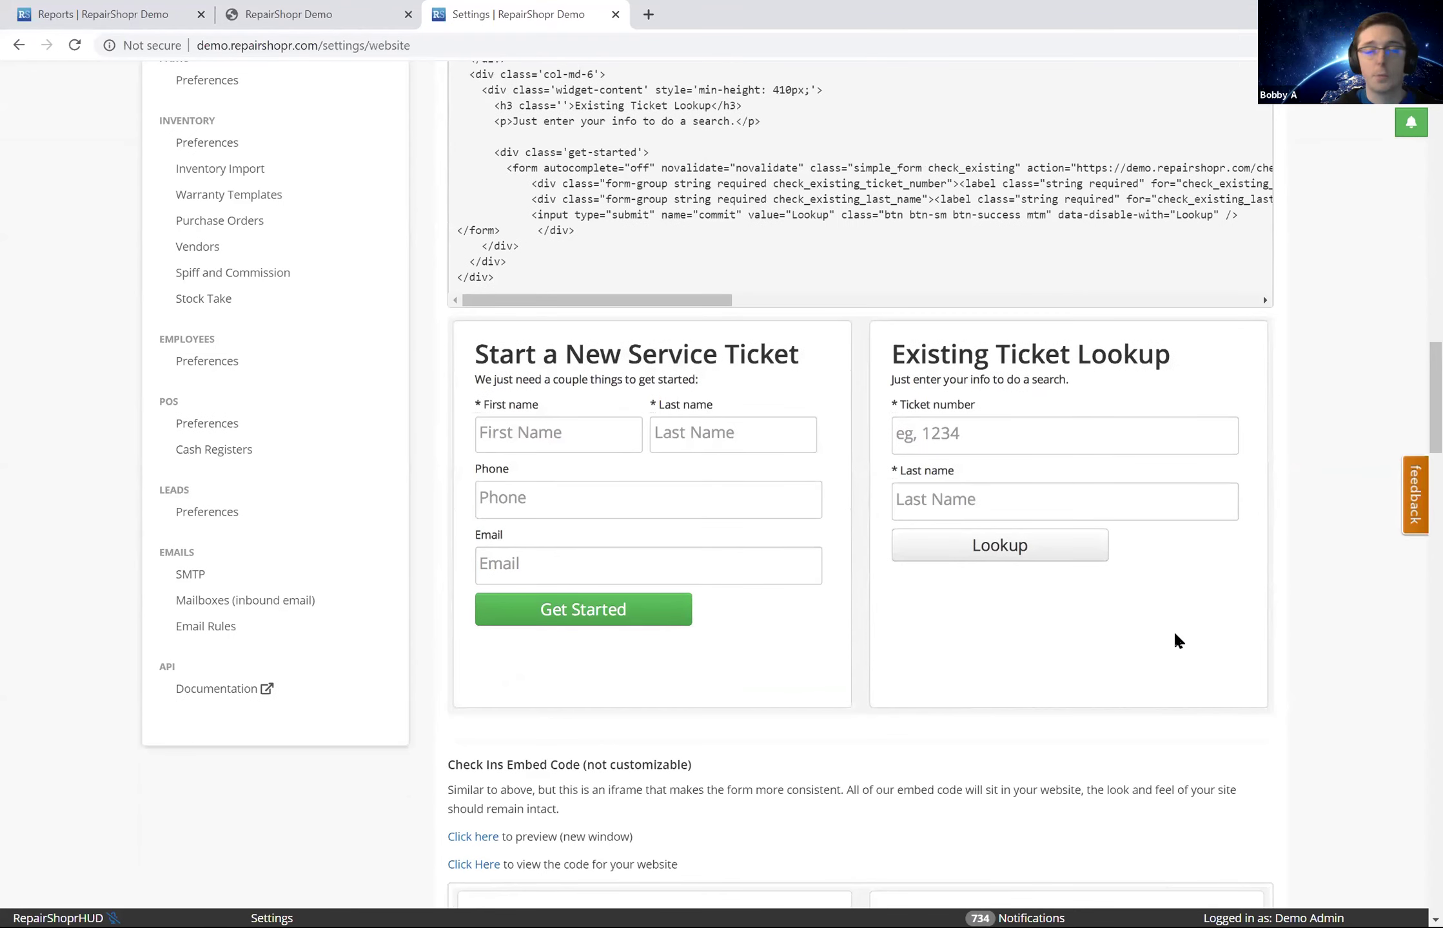
scroll(1176, 641, "down", 12)
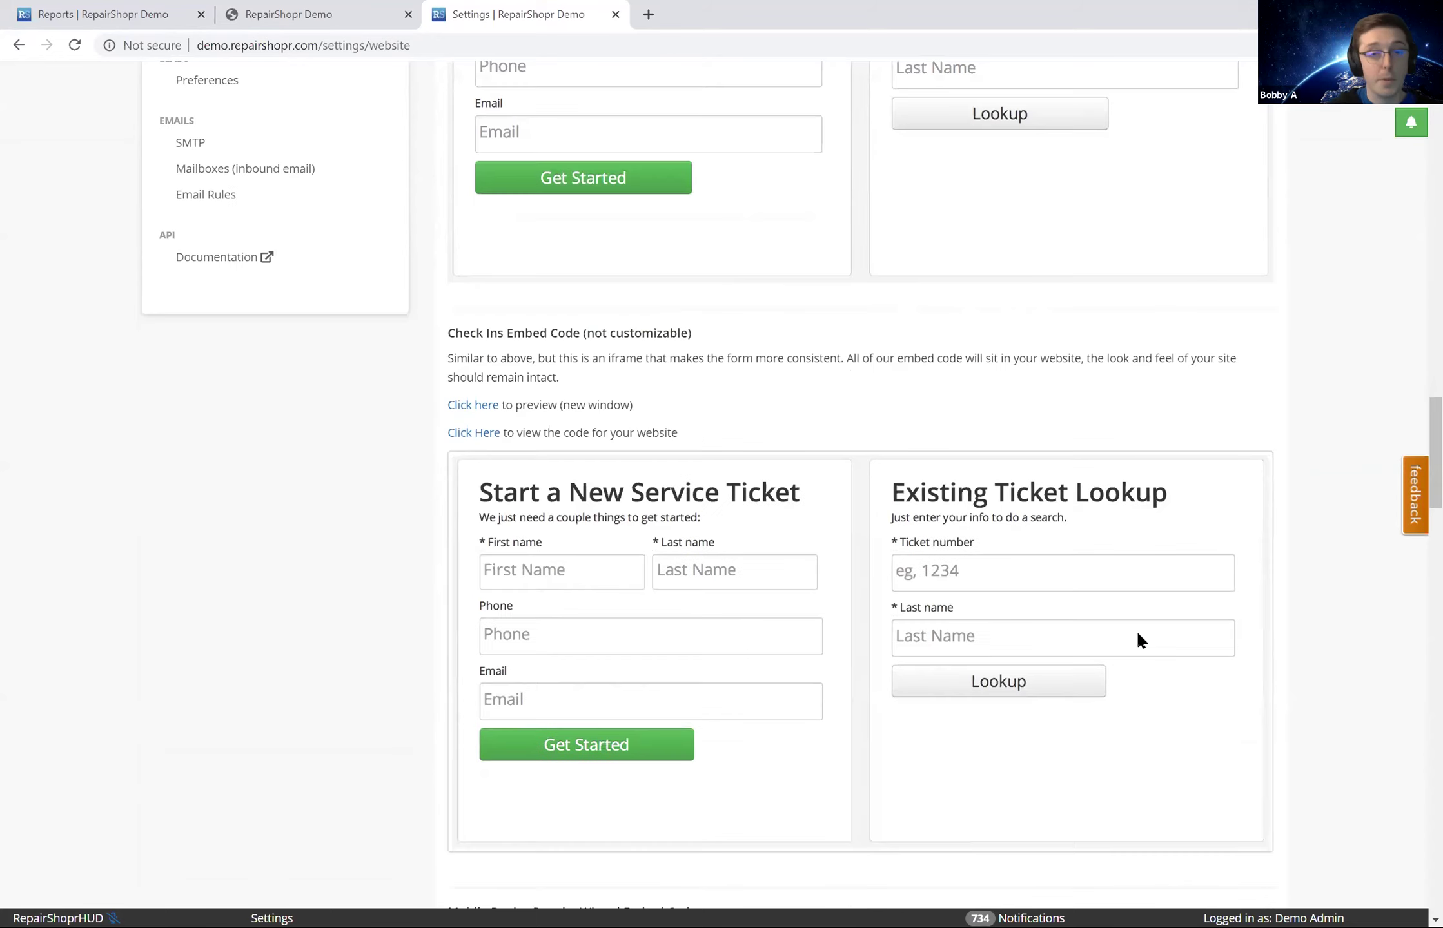
- Review the remaining website embed forms down to Appointment Booking and Leads API, and return to the start of the website integration settings
scroll(857, 690, "down", 12)
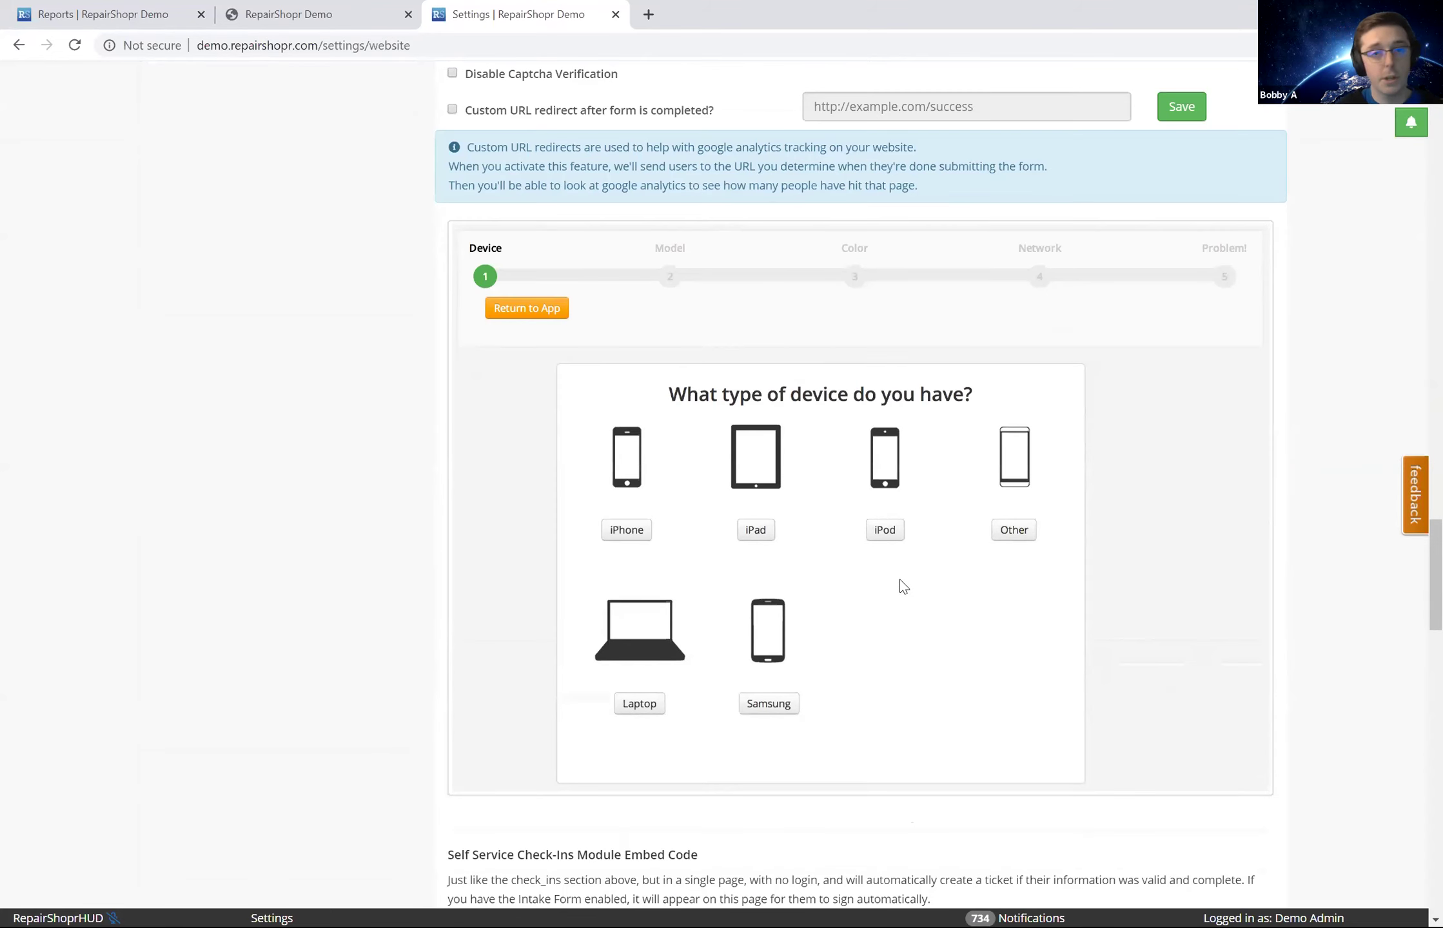
scroll(919, 601, "down", 13)
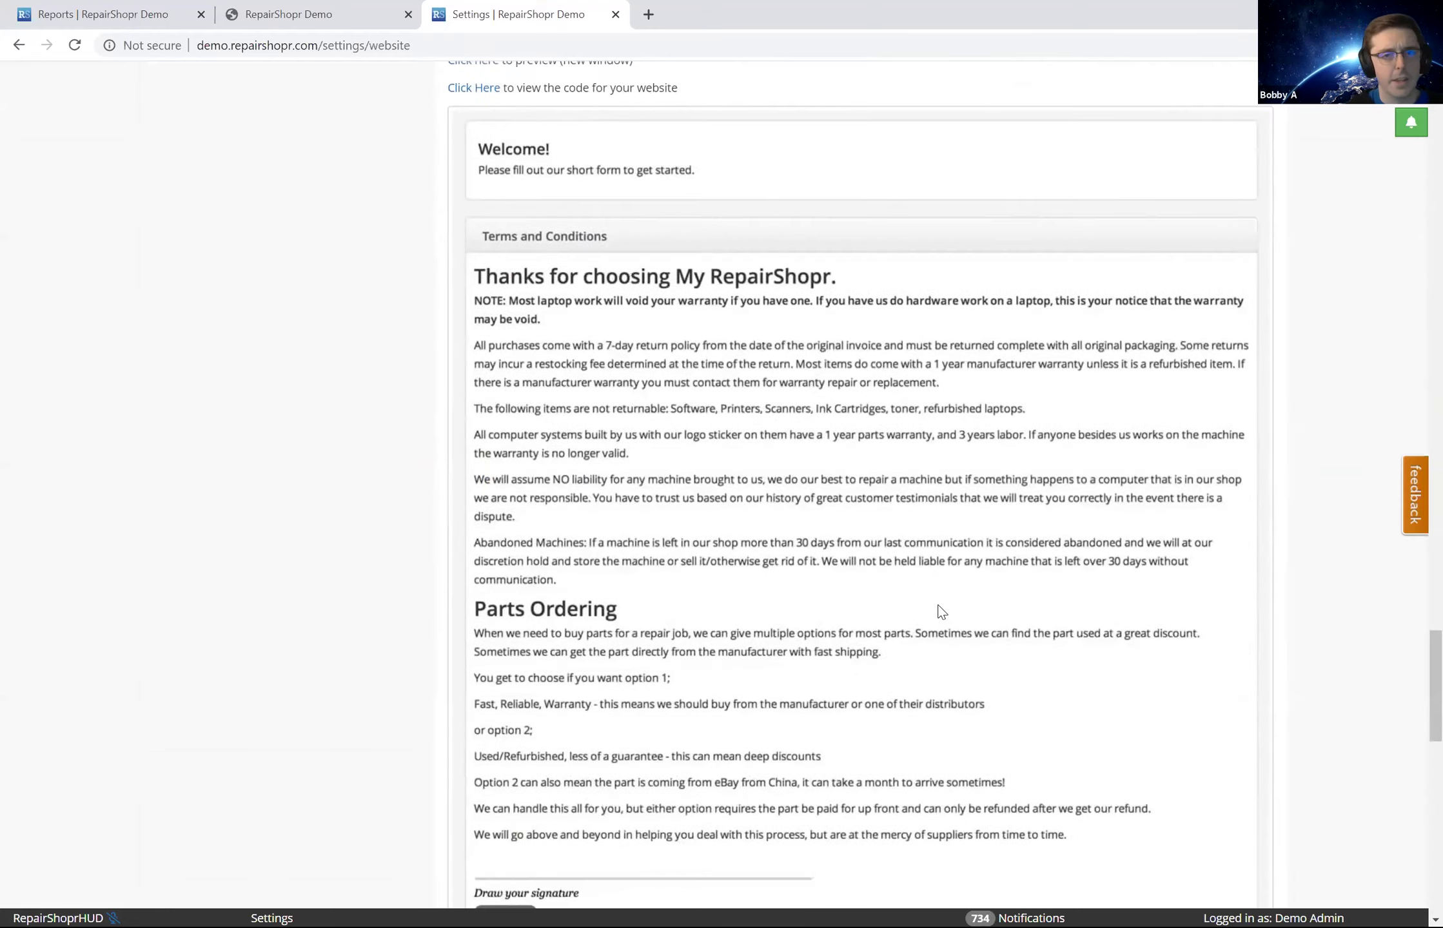
scroll(941, 615, "down", 11)
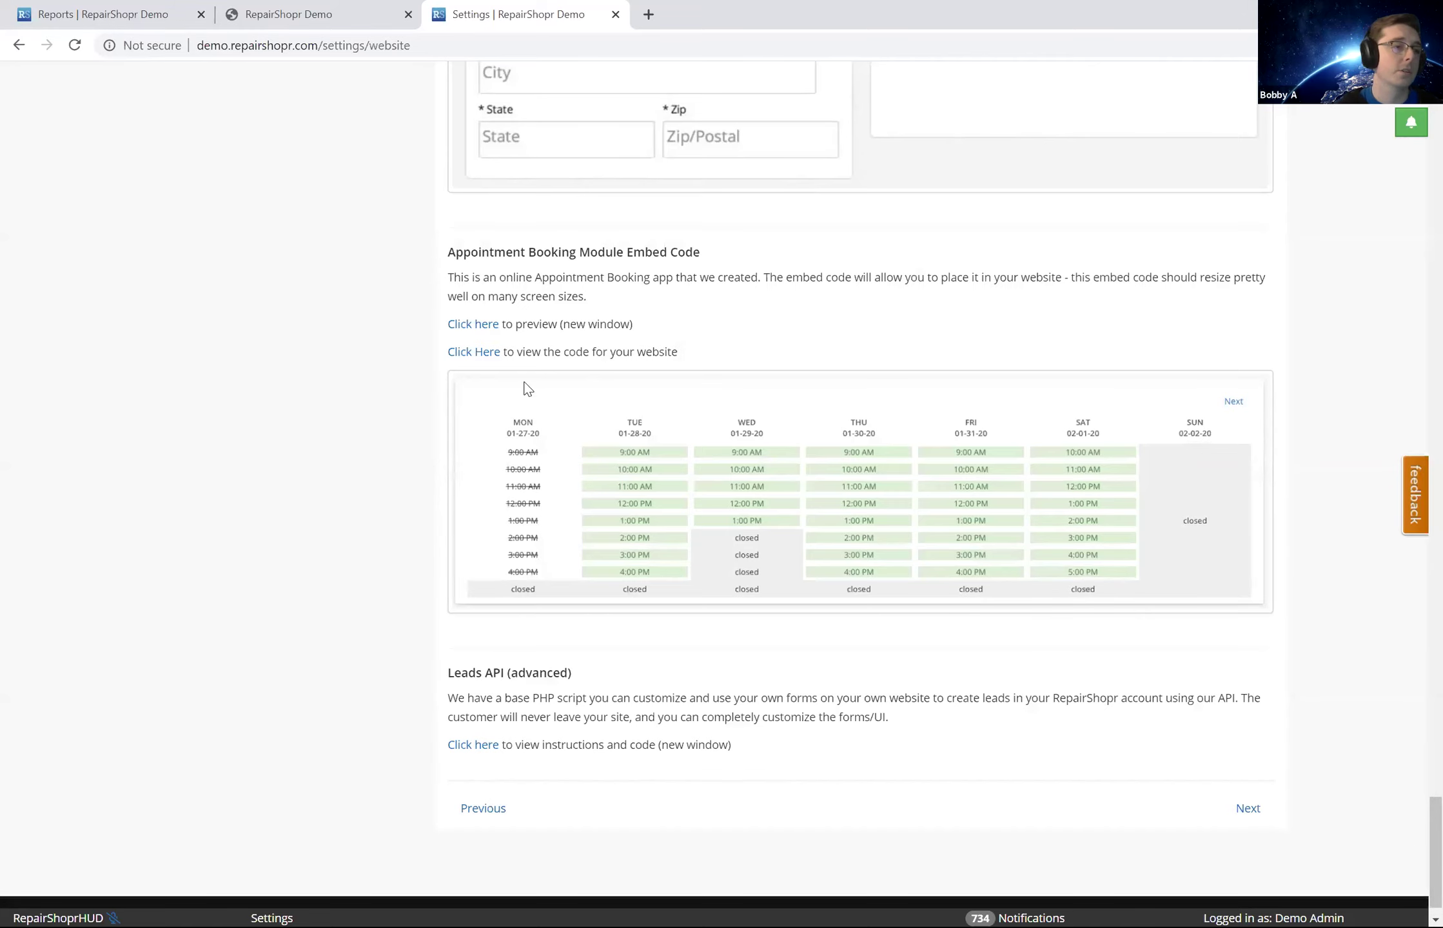
scroll(1414, 827, "up", 20)
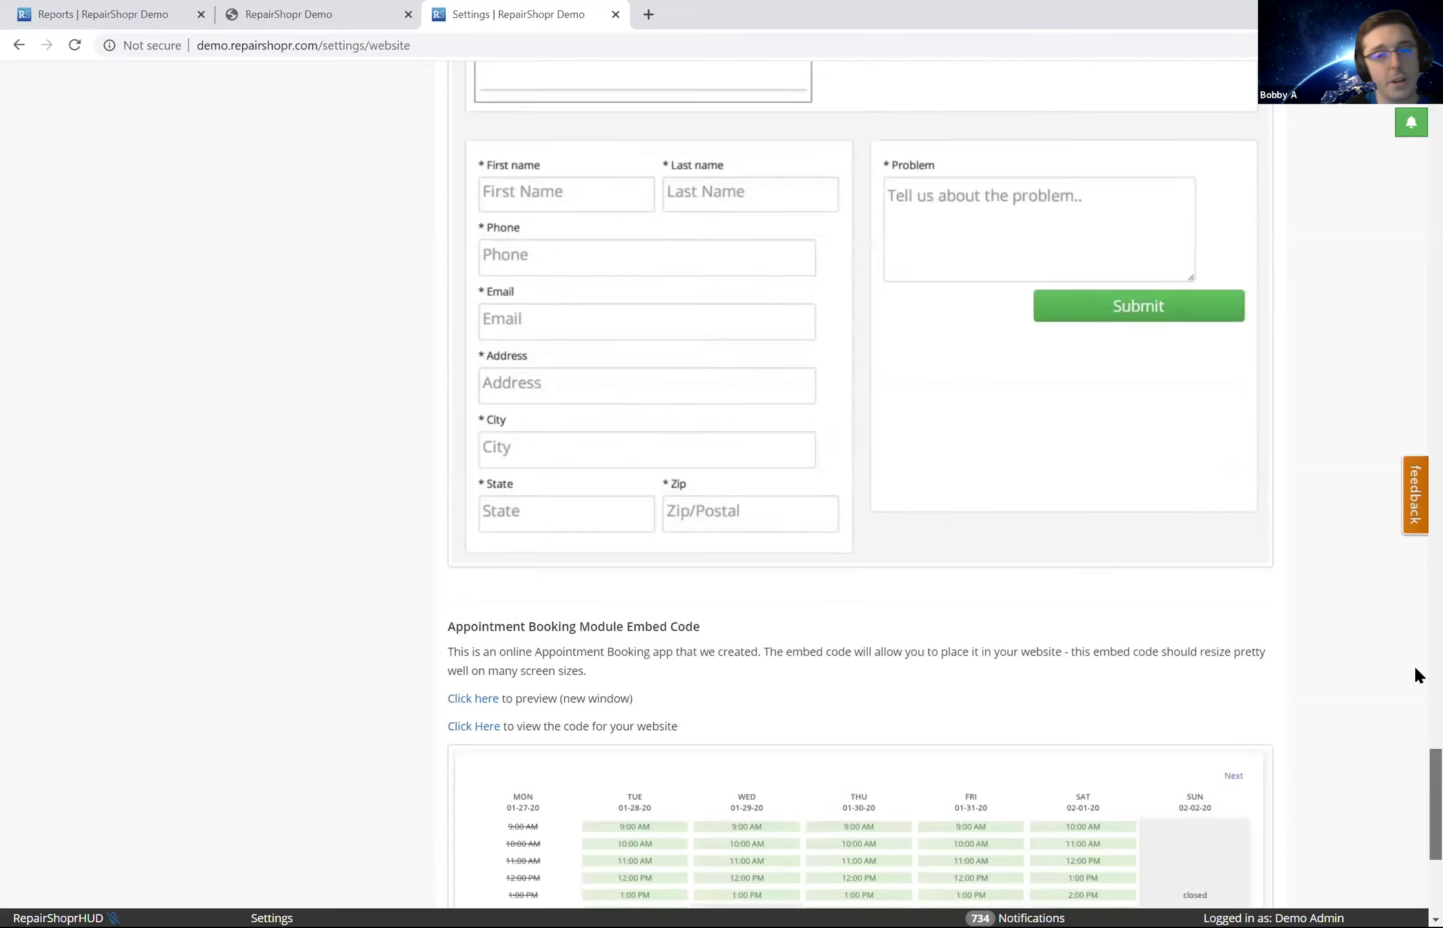
scroll(1417, 499, "up", 20)
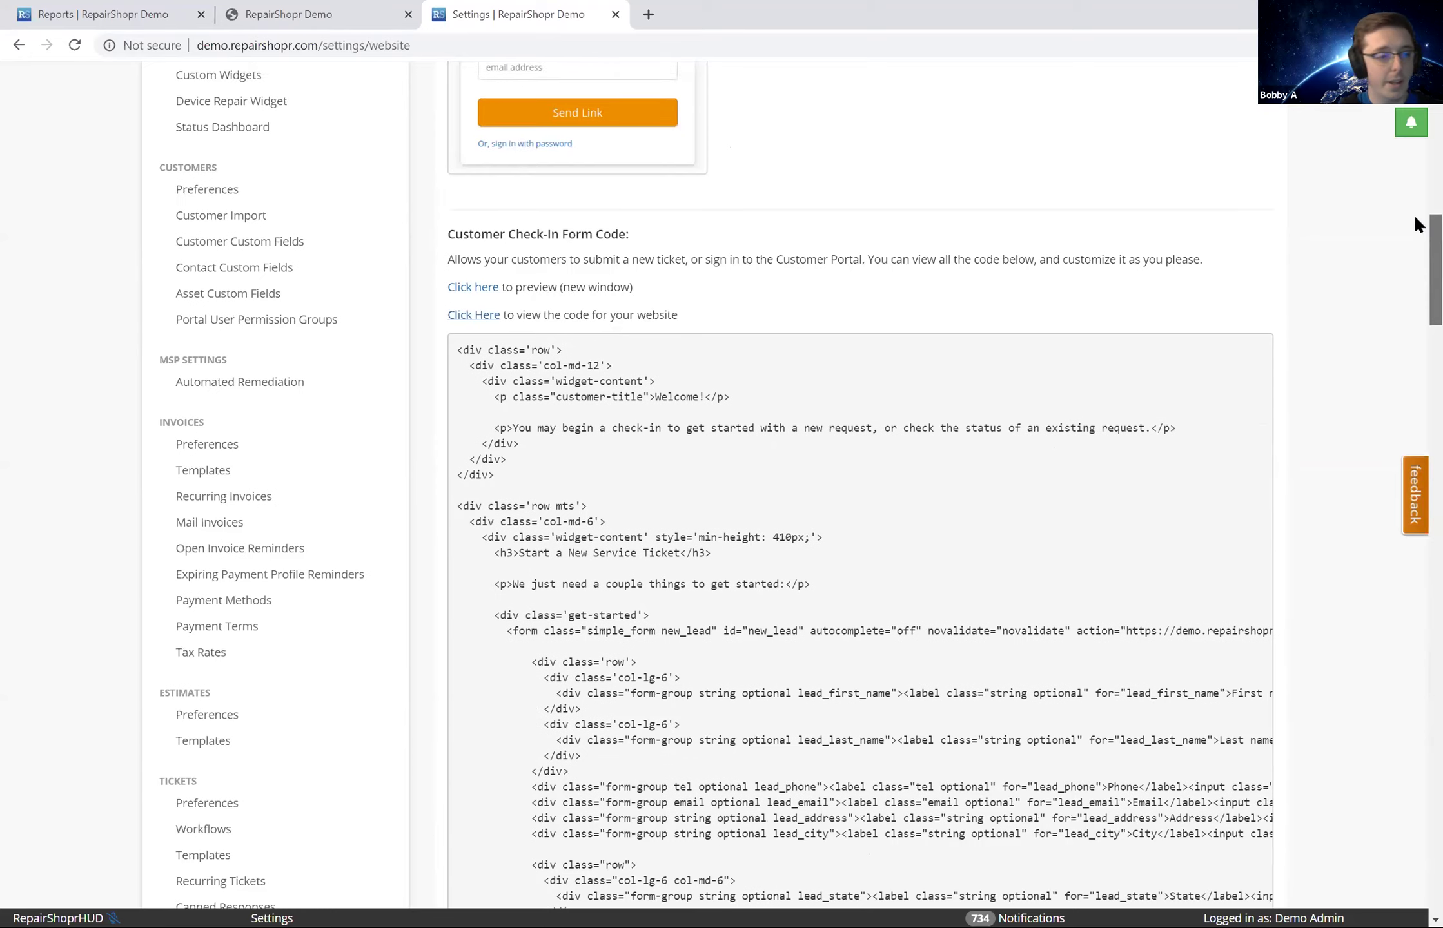
scroll(1415, 149, "up", 4)
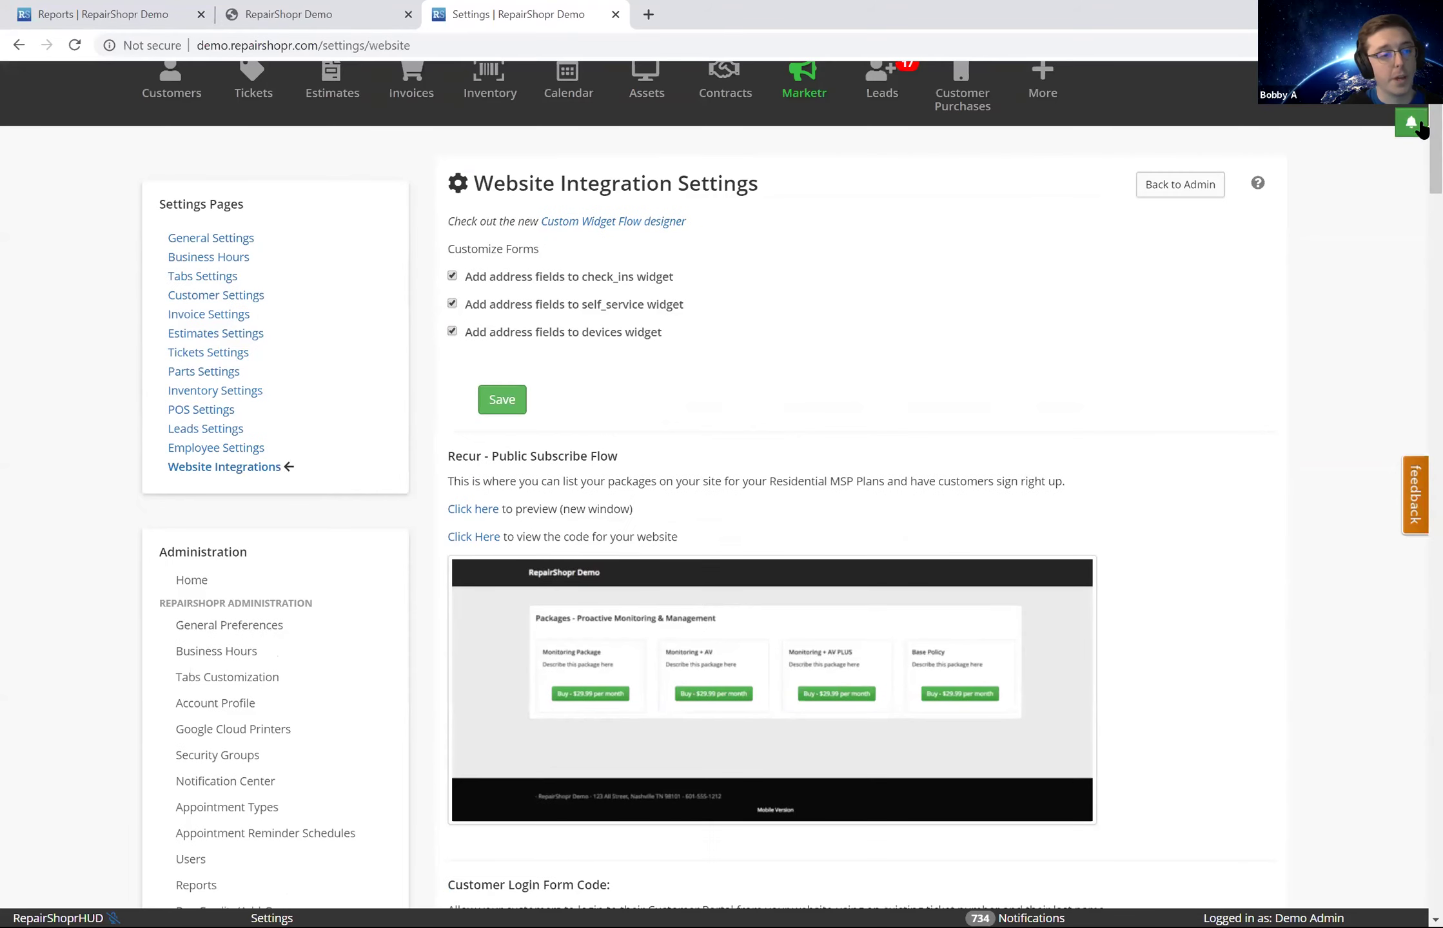
- Preview the customer login form in a new window and return to the website integration settings
scroll(348, 738, "down", 9)
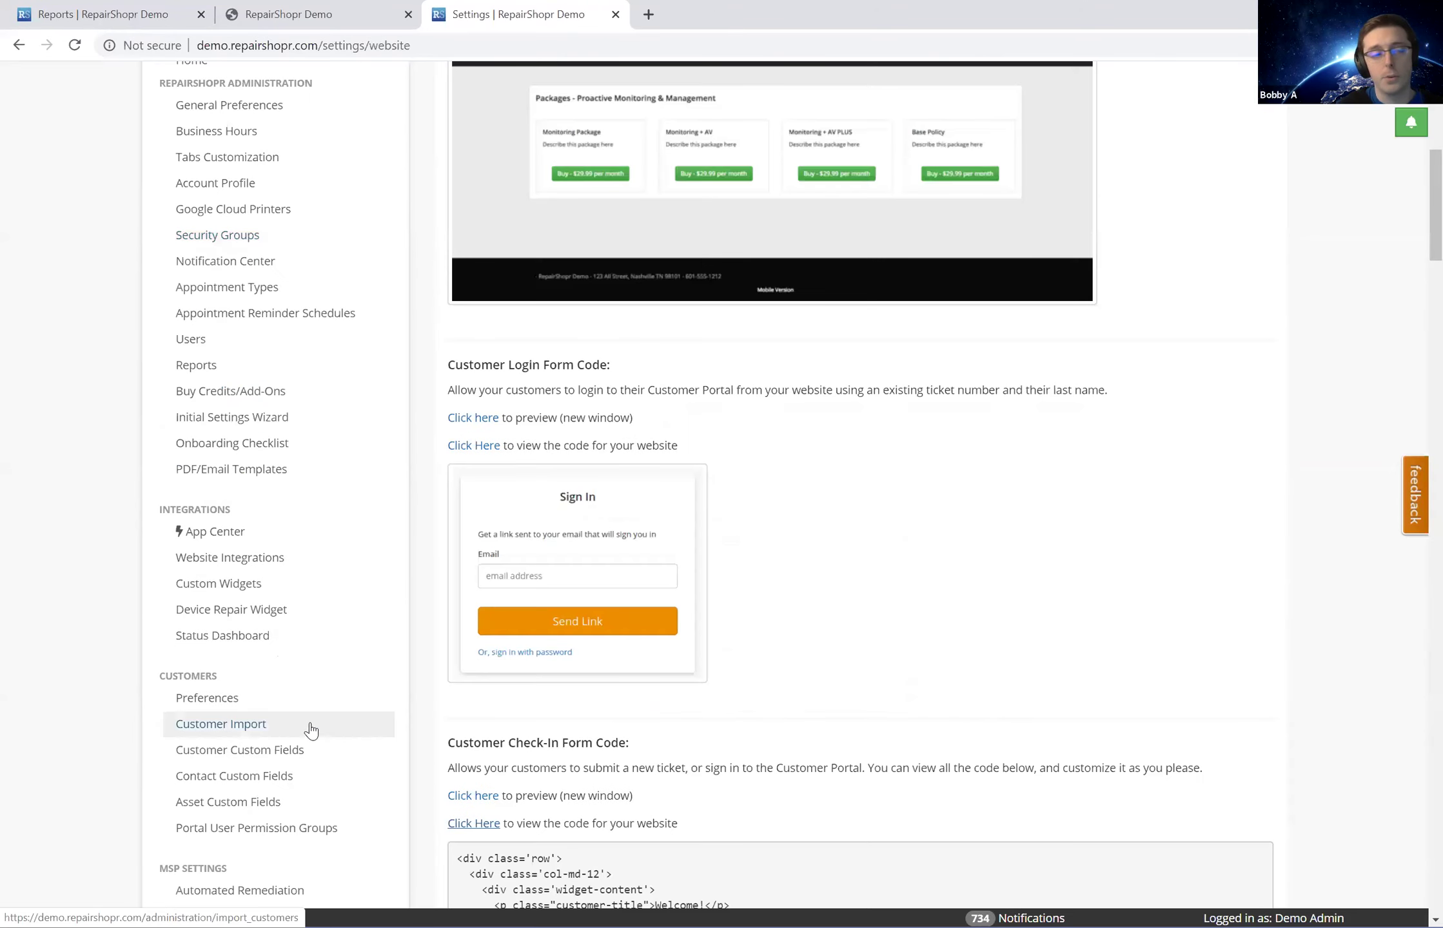
left_click(474, 419)
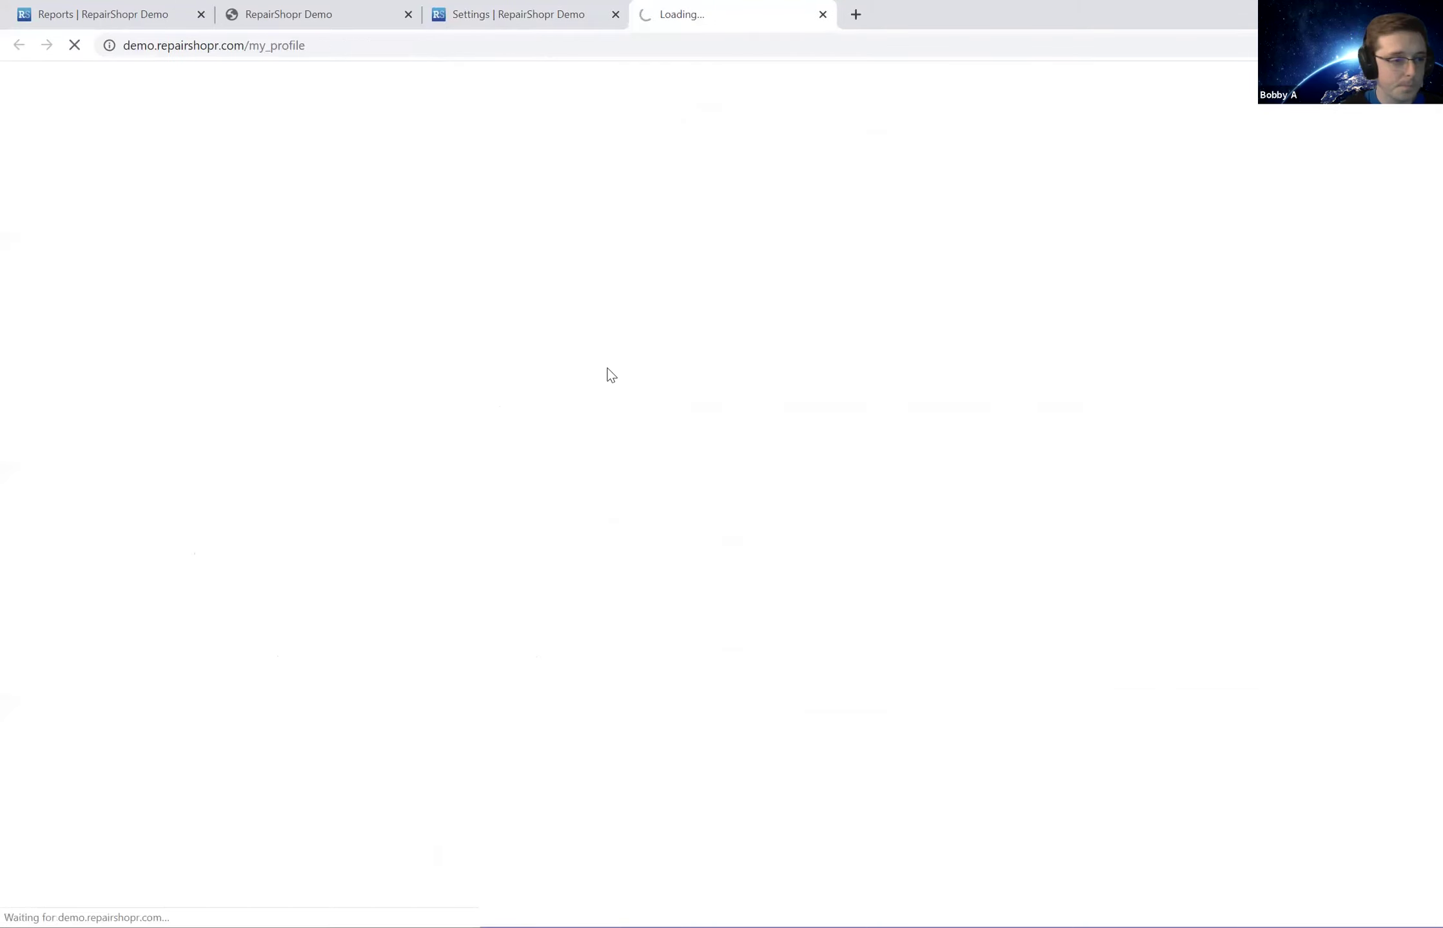
left_click(518, 11)
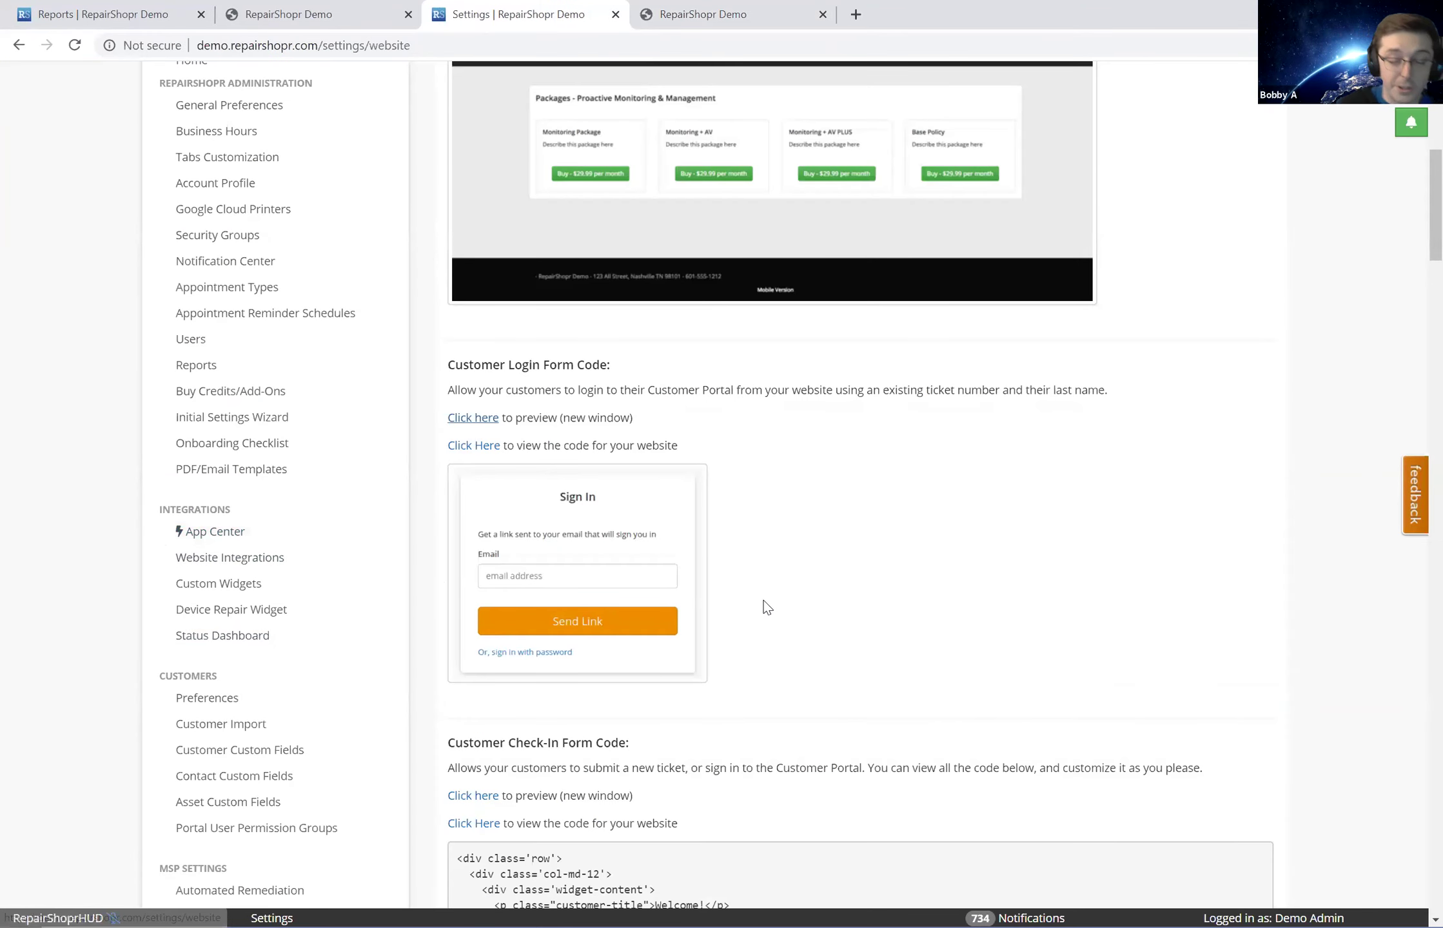
- Open the custom widgets list and edit the Schedule Pickup widget flow
left_click(232, 587)
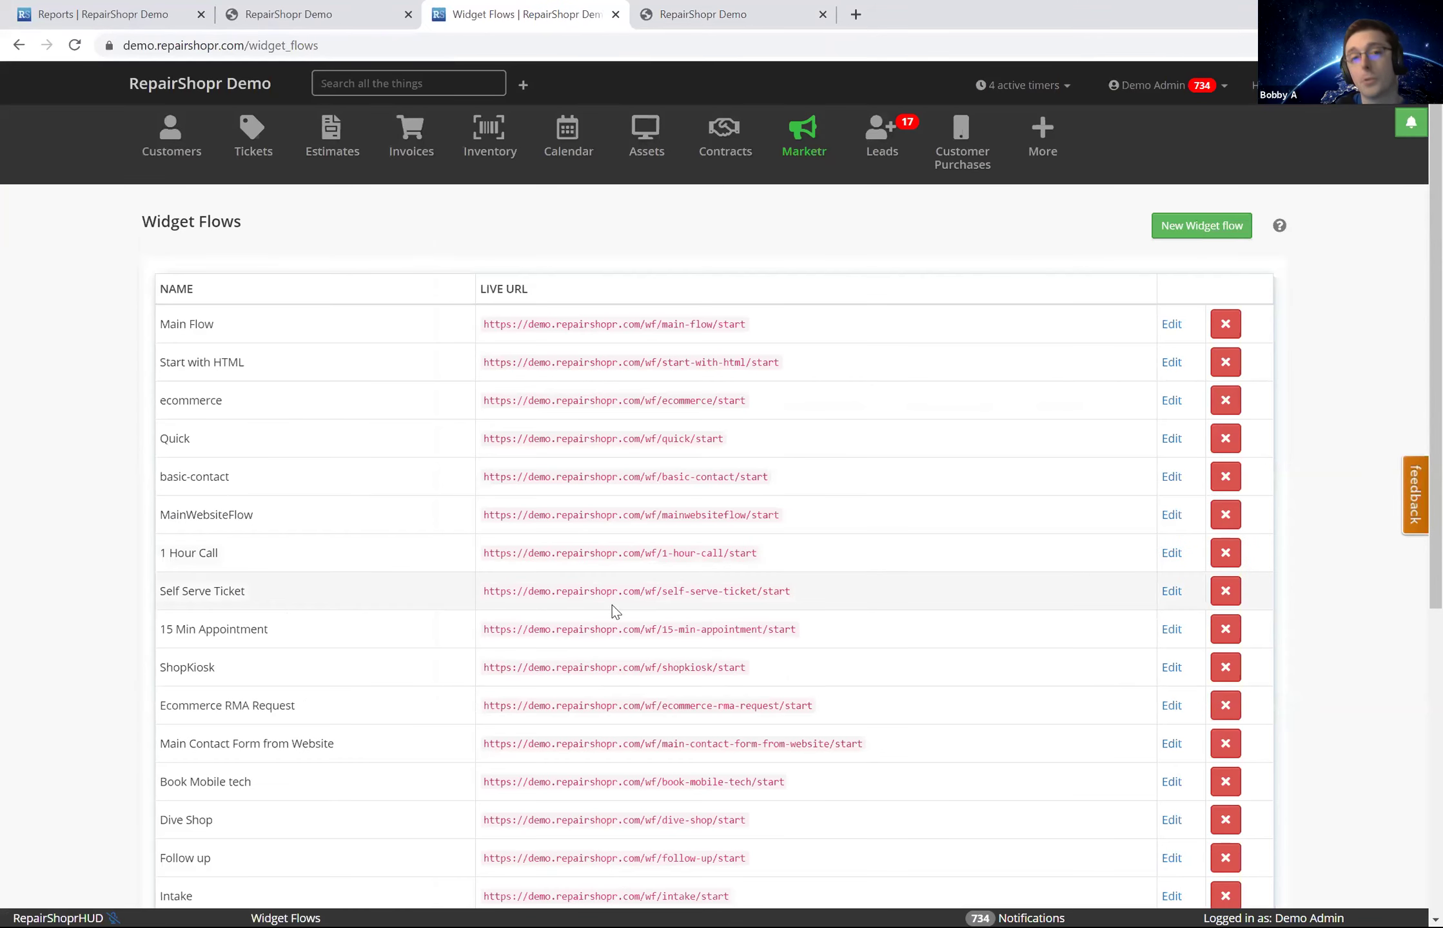
scroll(618, 594, "down", 4)
scroll(612, 554, "down", 3)
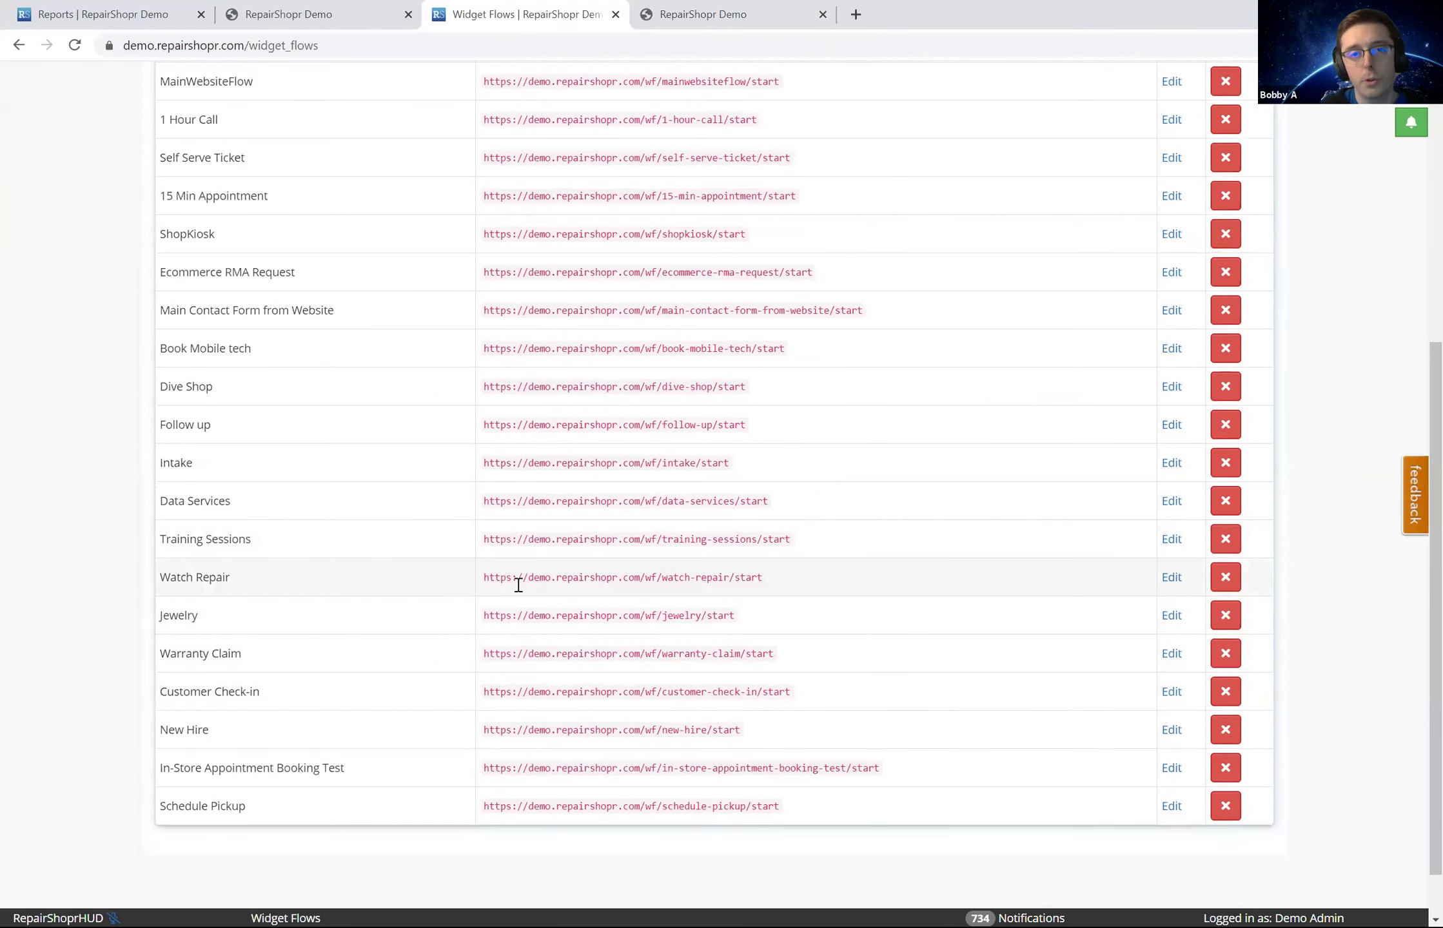
left_click(1171, 809)
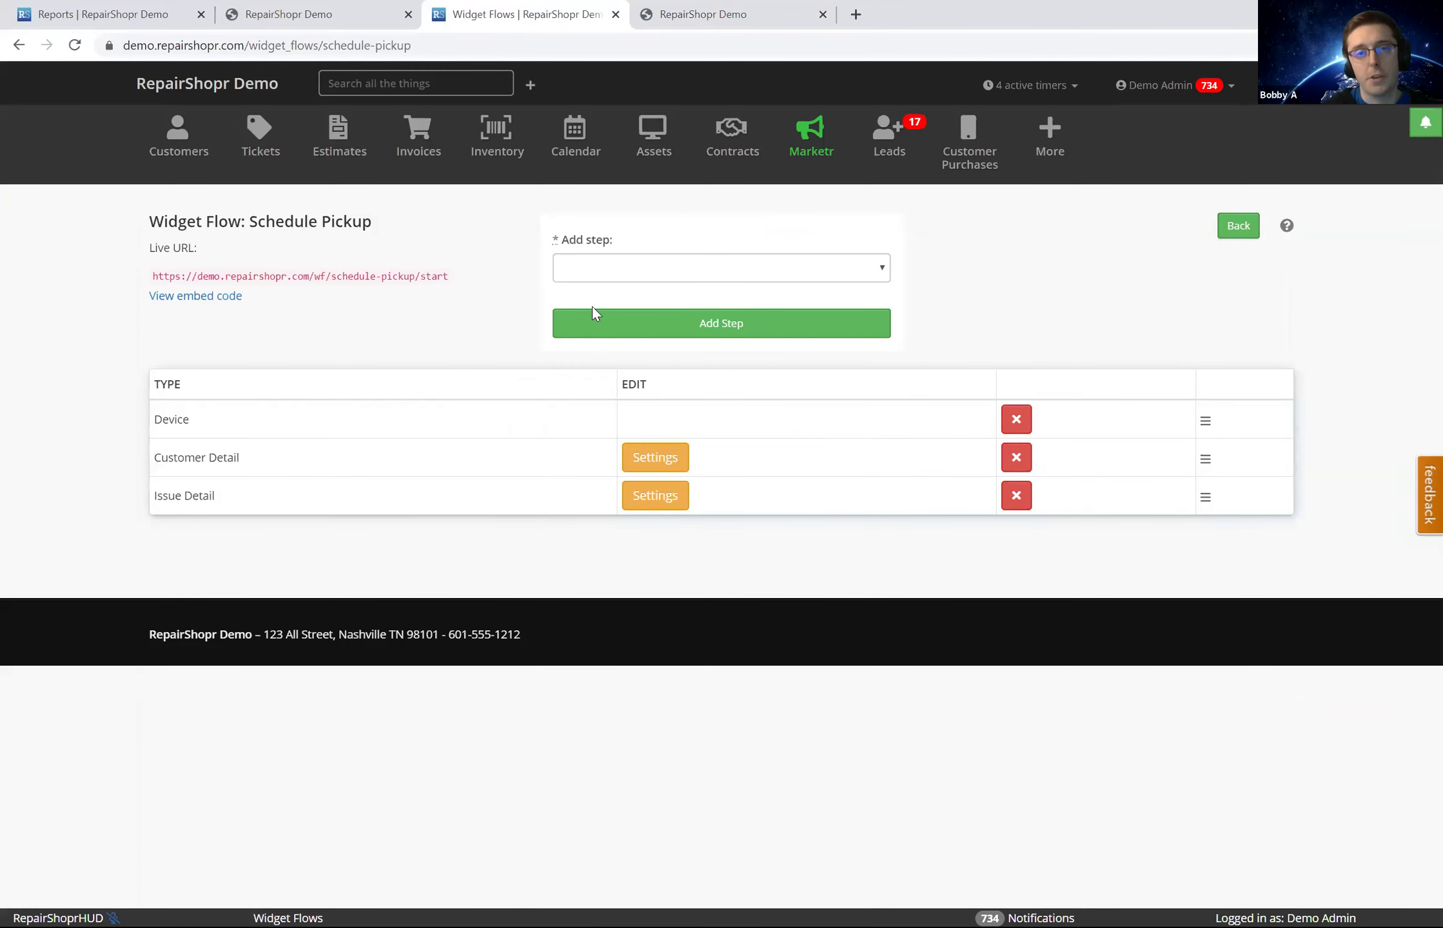
- Review the step types available for the Schedule Pickup flow, and open and close the Customer Detail step settings
left_click(616, 266)
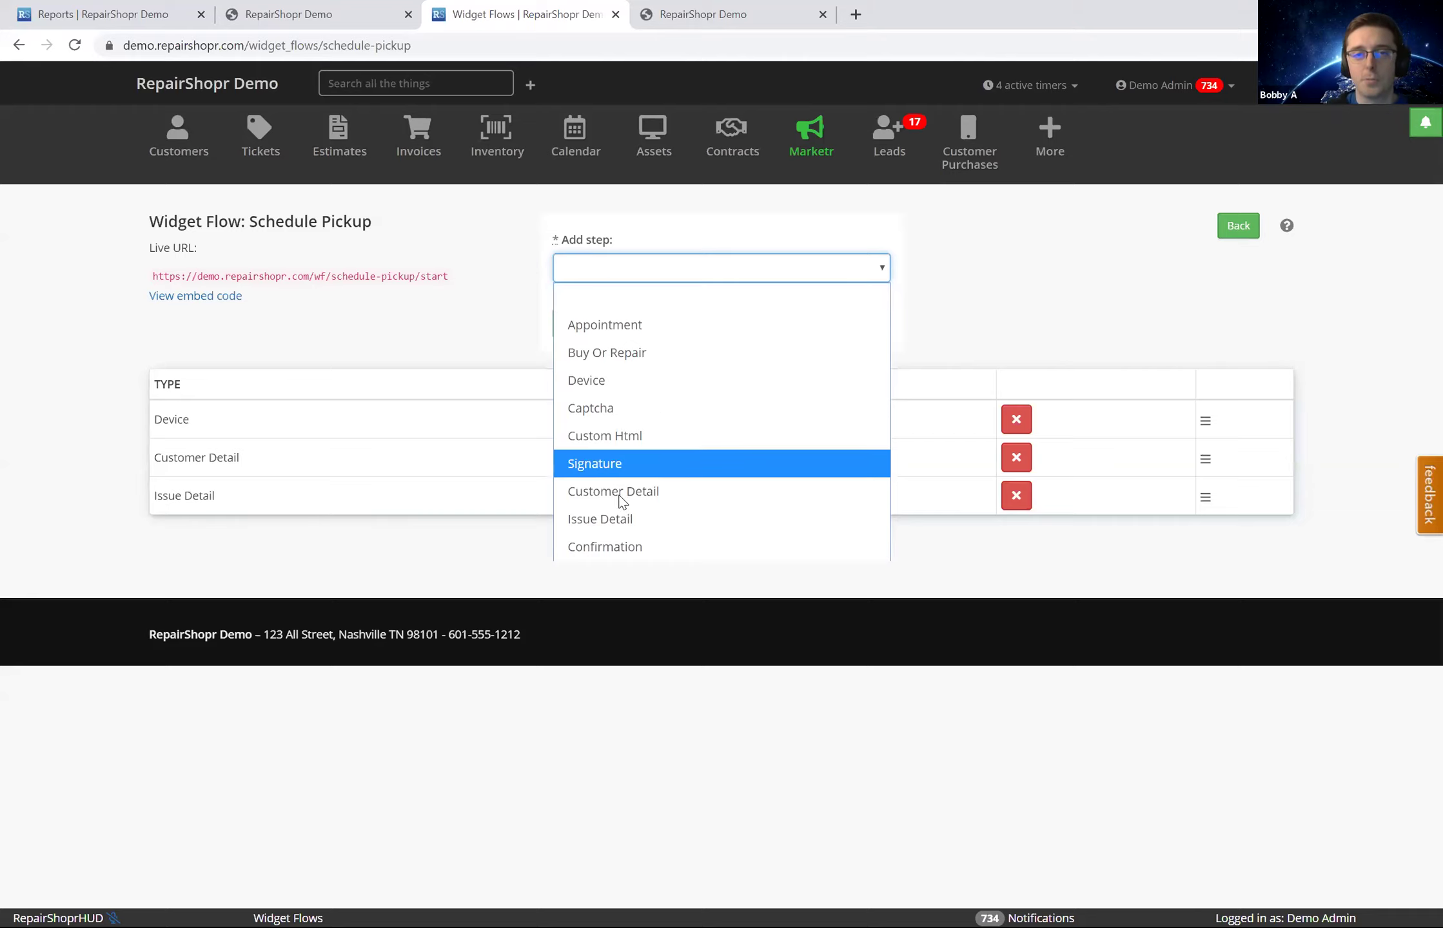
left_click(393, 560)
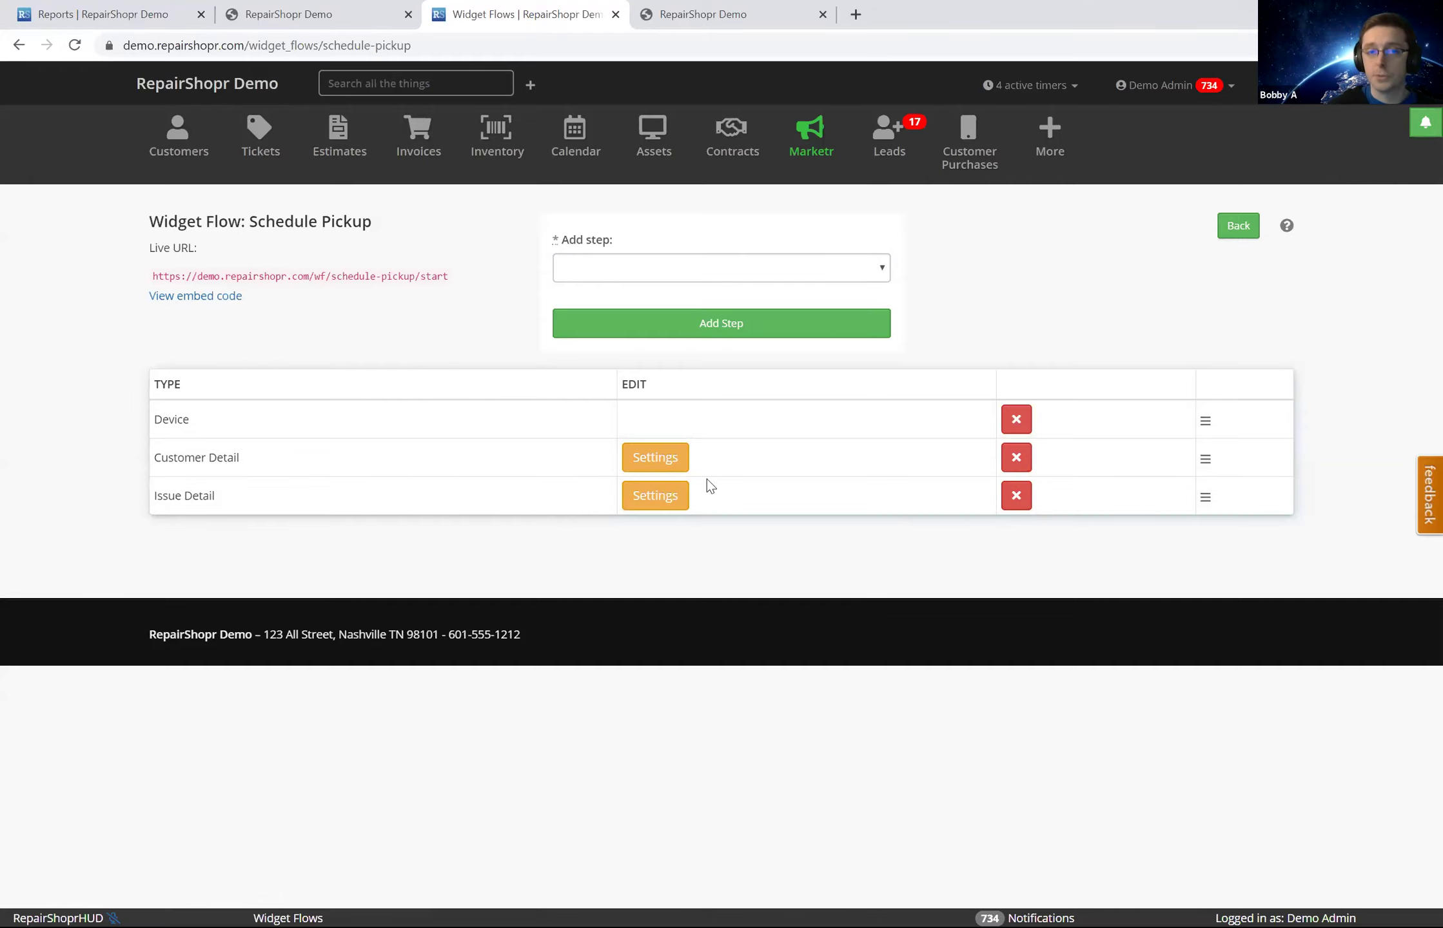
left_click(666, 462)
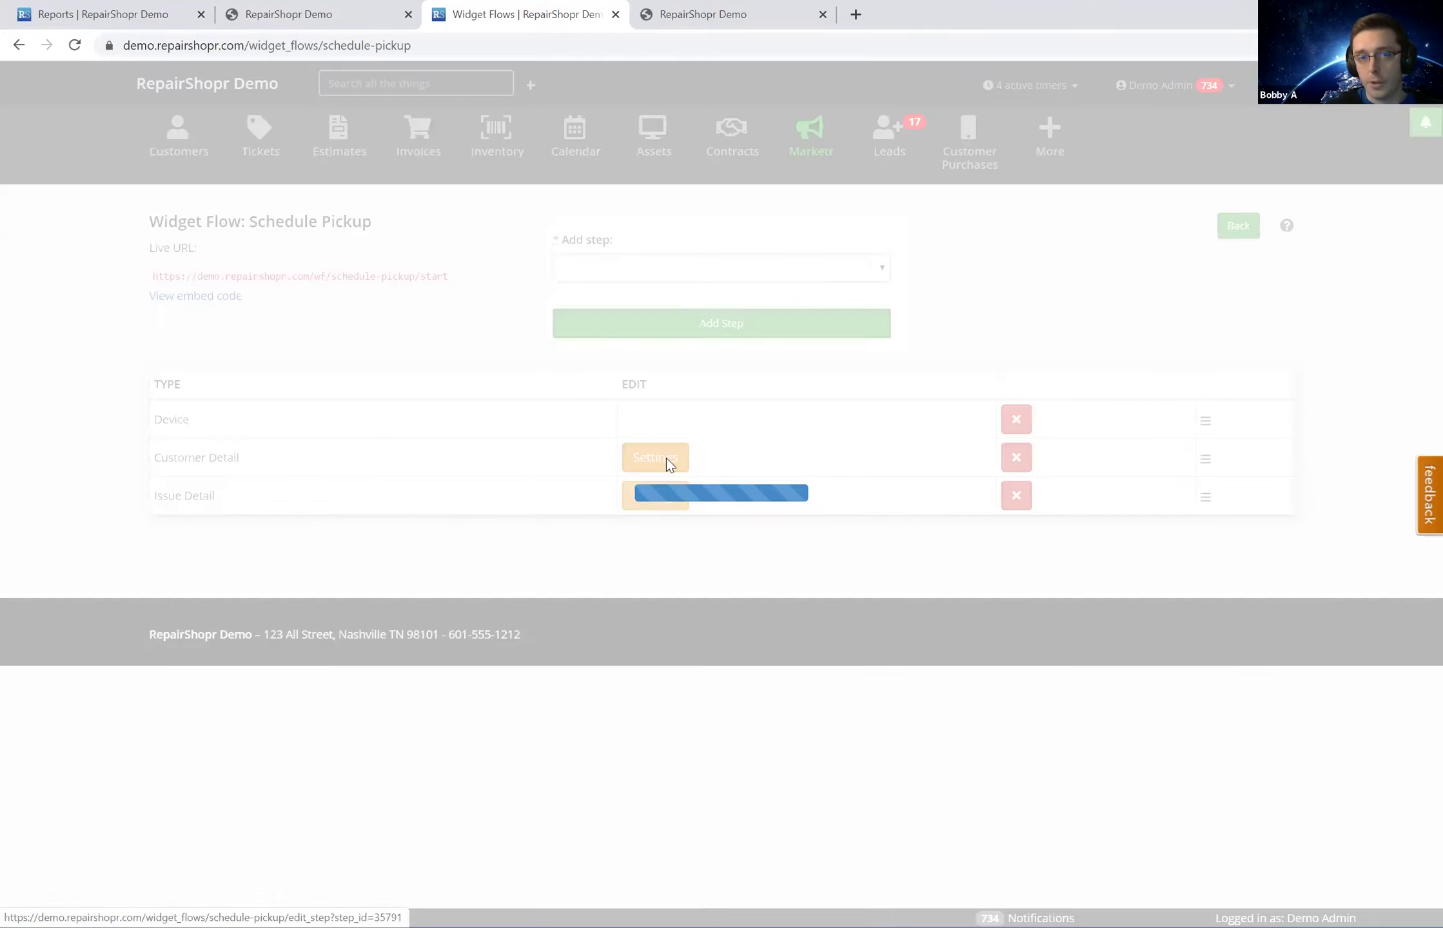
left_click(957, 120)
- Add a Custom Html step to the Schedule Pickup flow and look over the available step types again
left_click(657, 262)
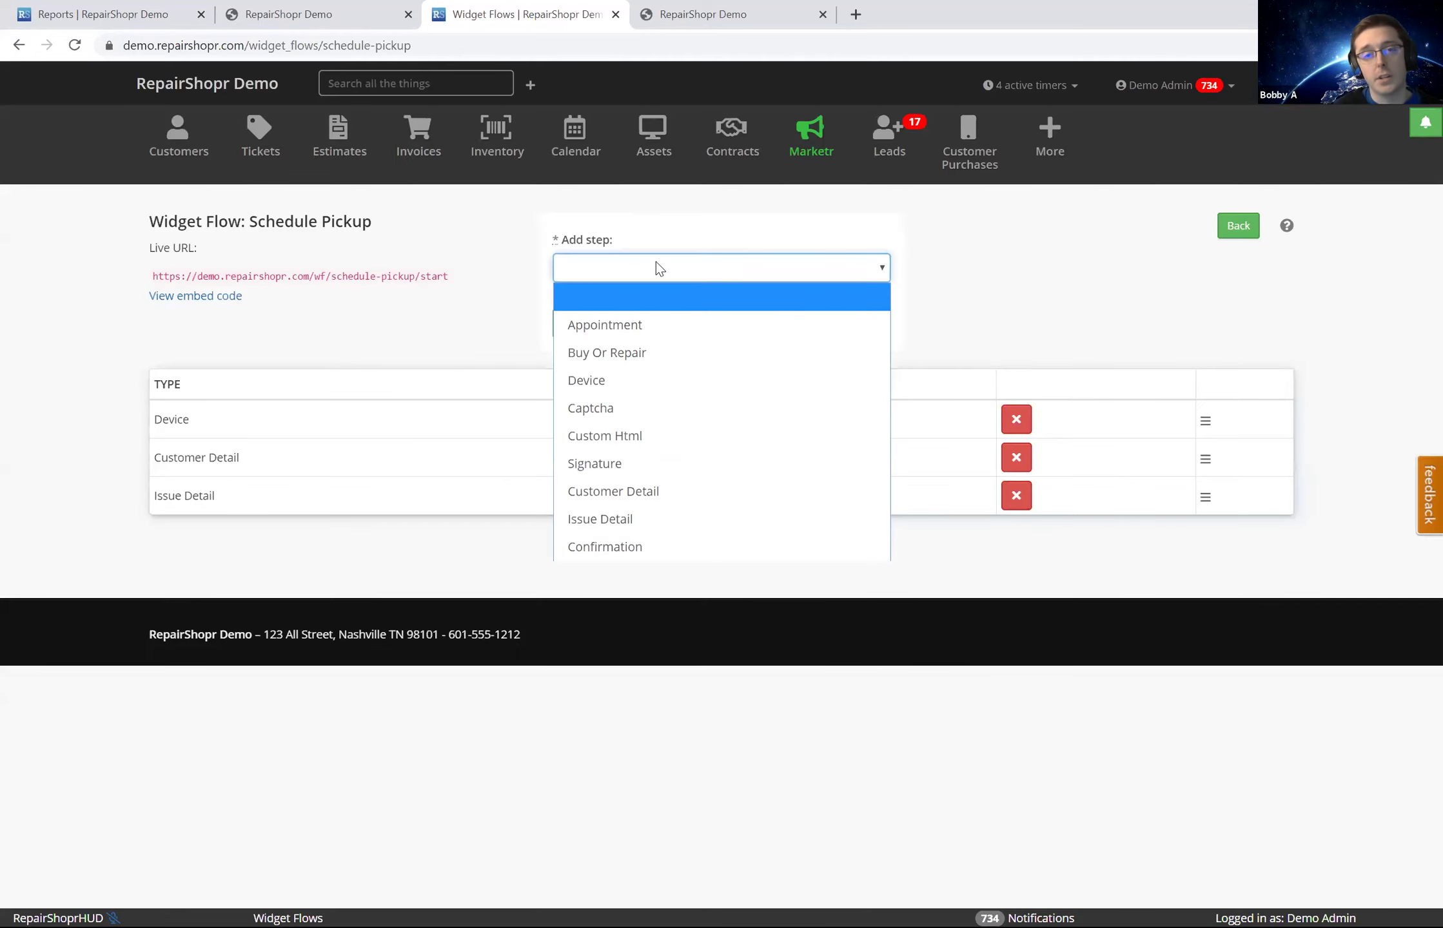
left_click(622, 515)
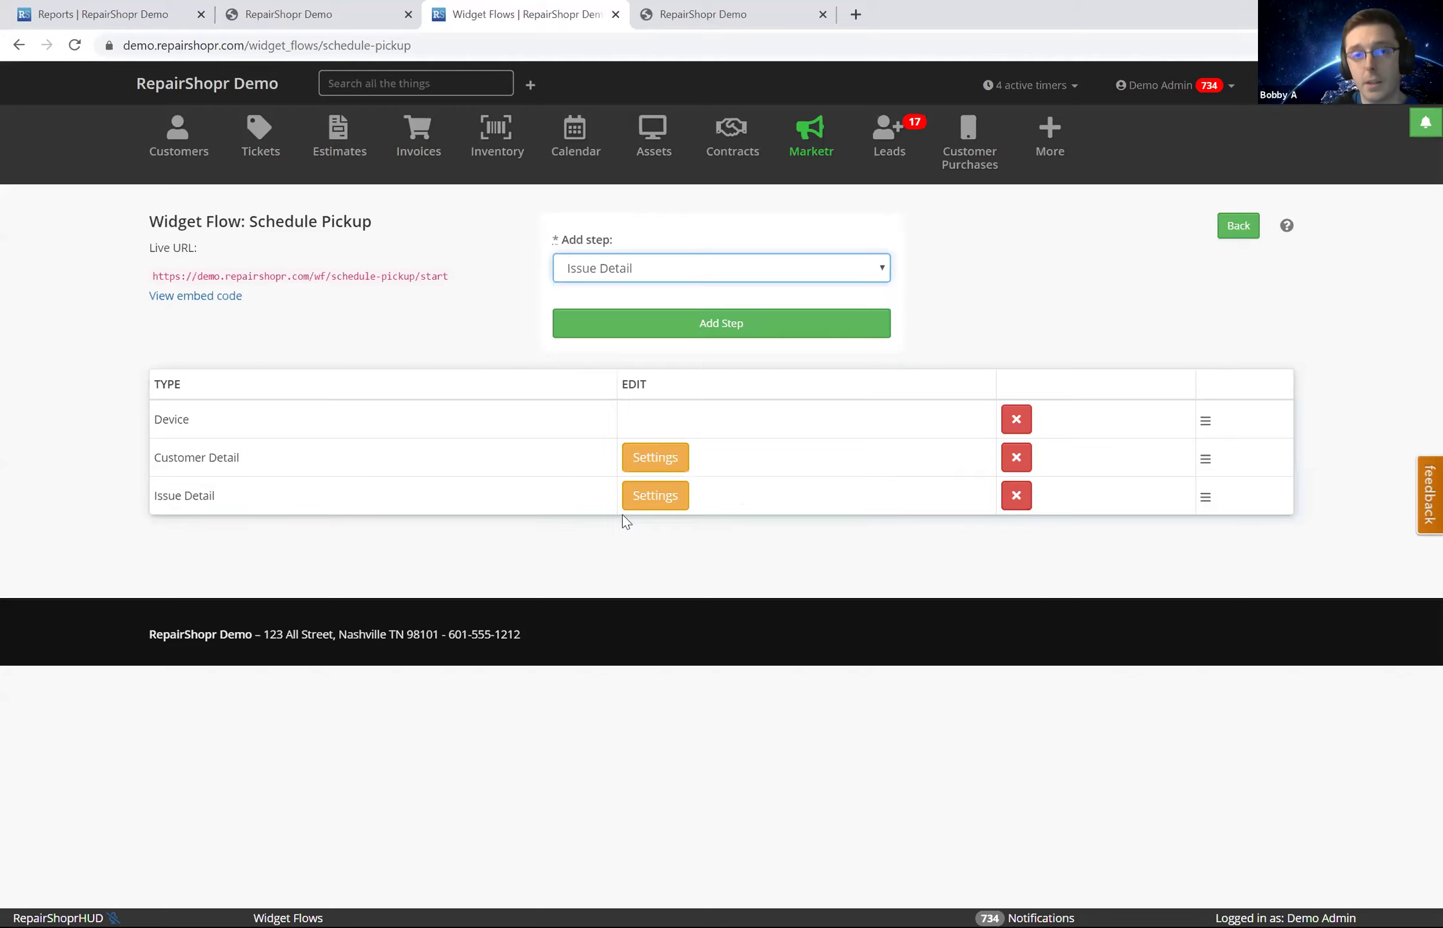
left_click(867, 268)
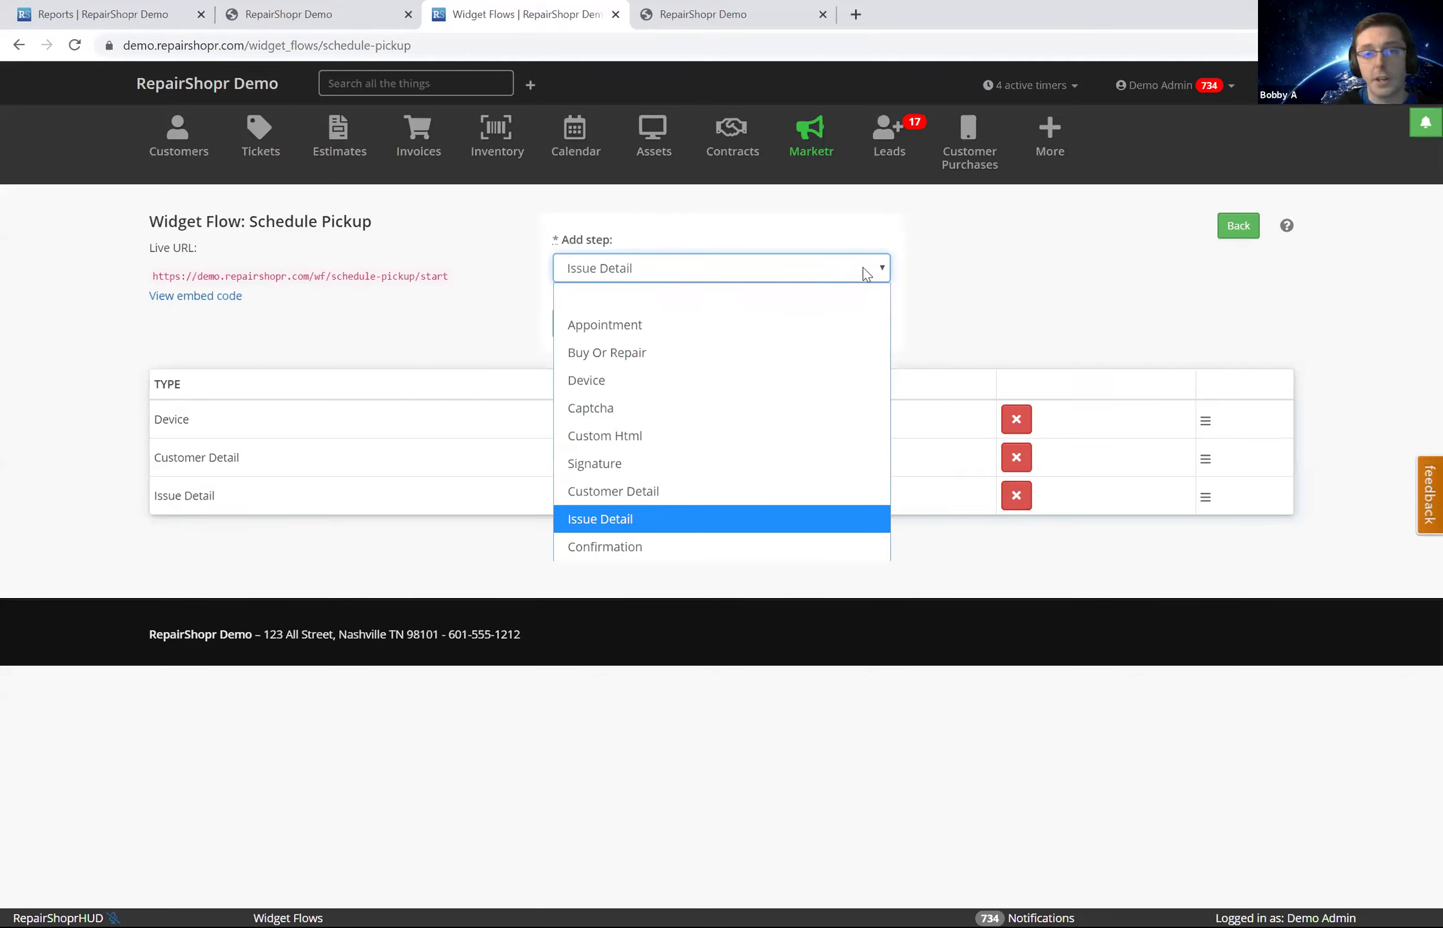
left_click(702, 432)
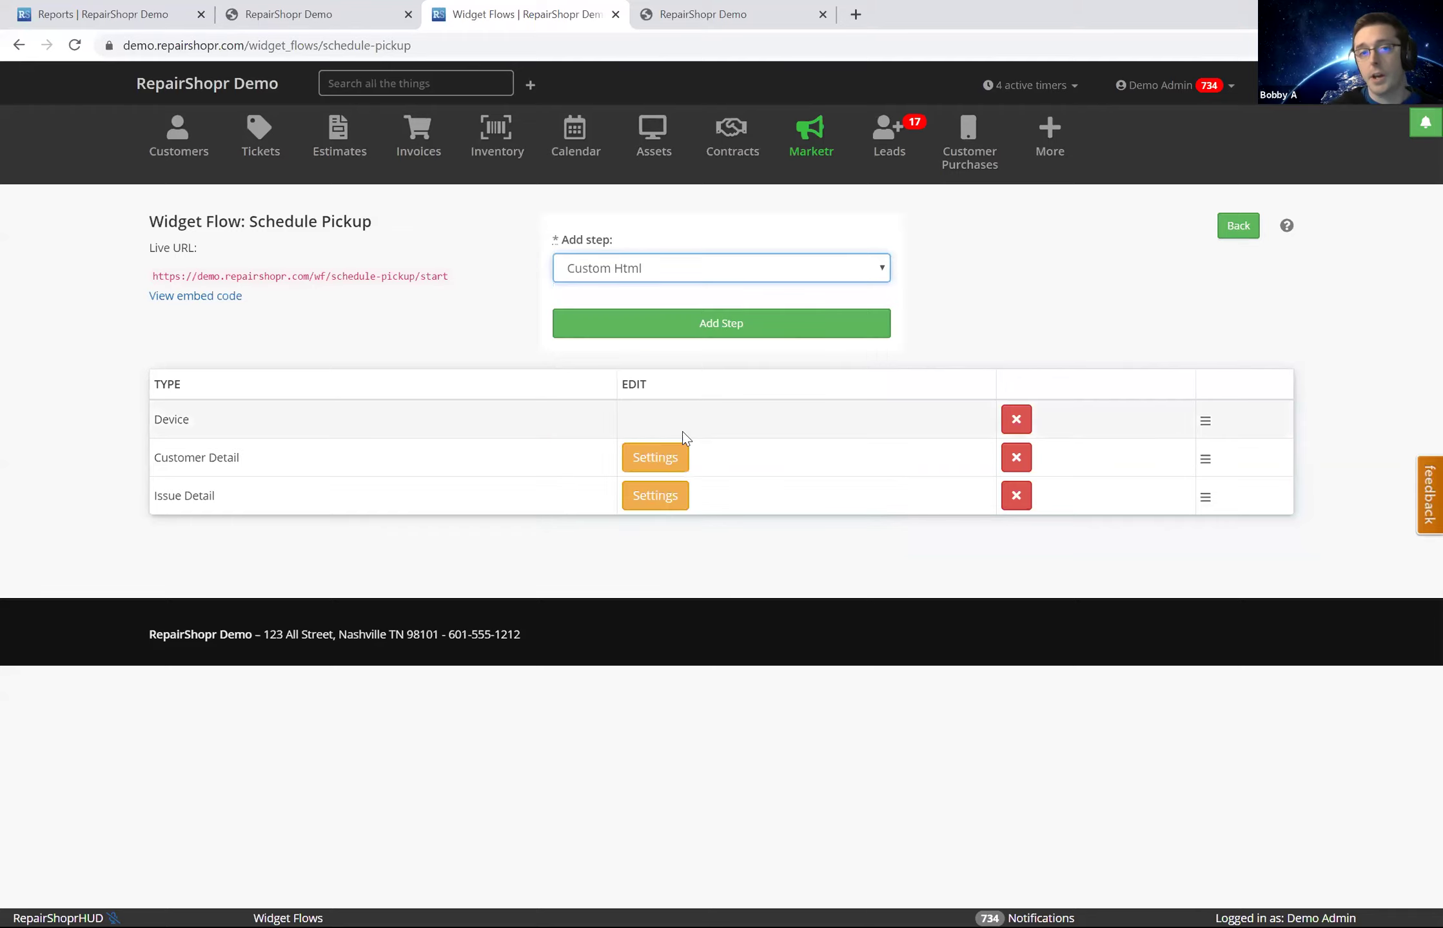
left_click(720, 323)
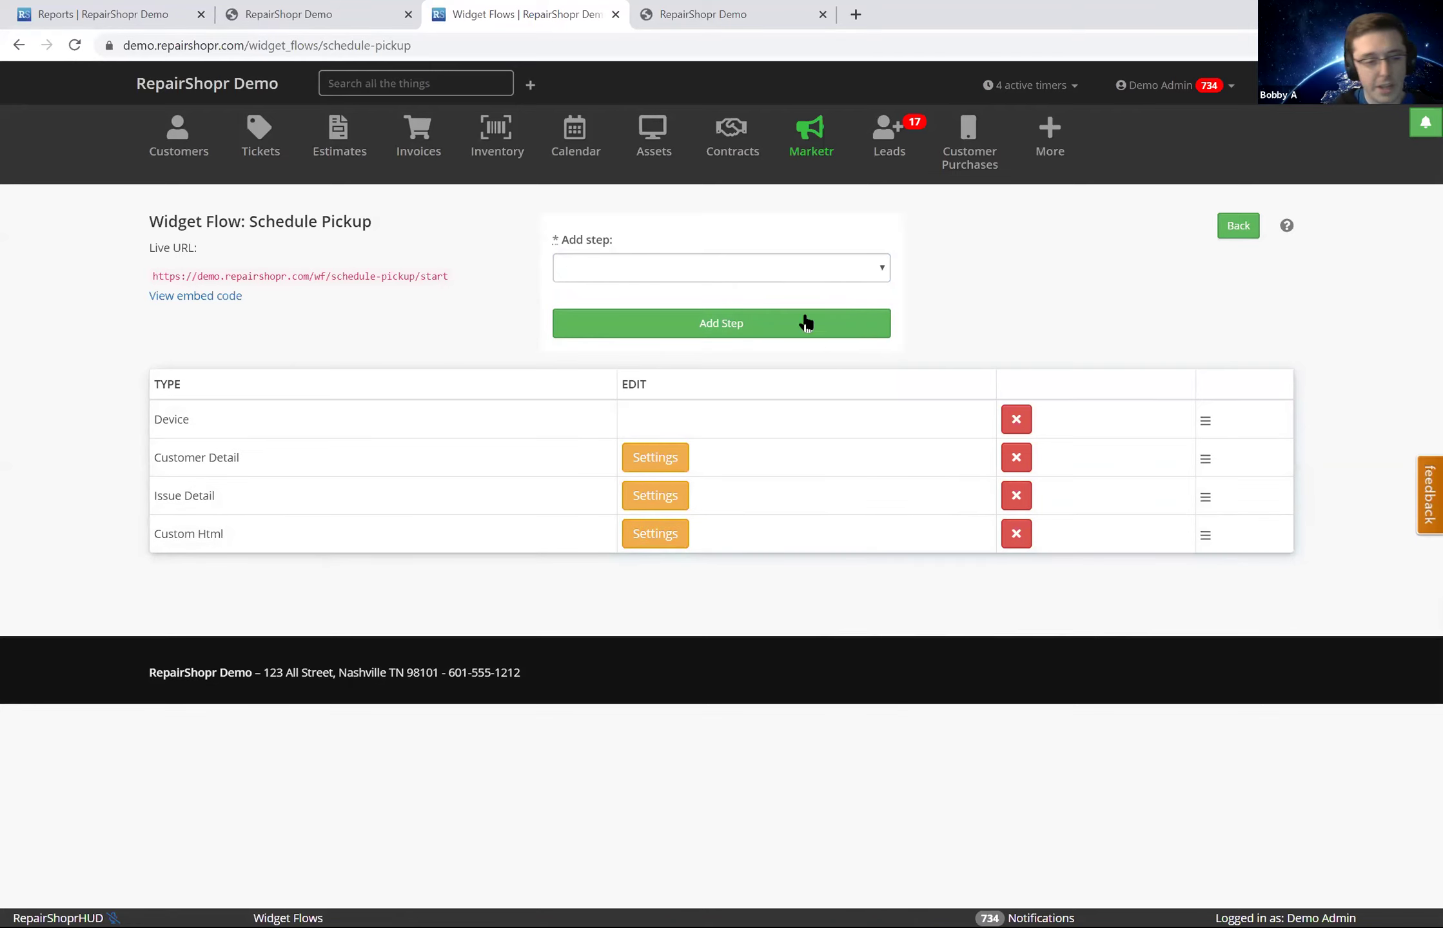
left_click(785, 272)
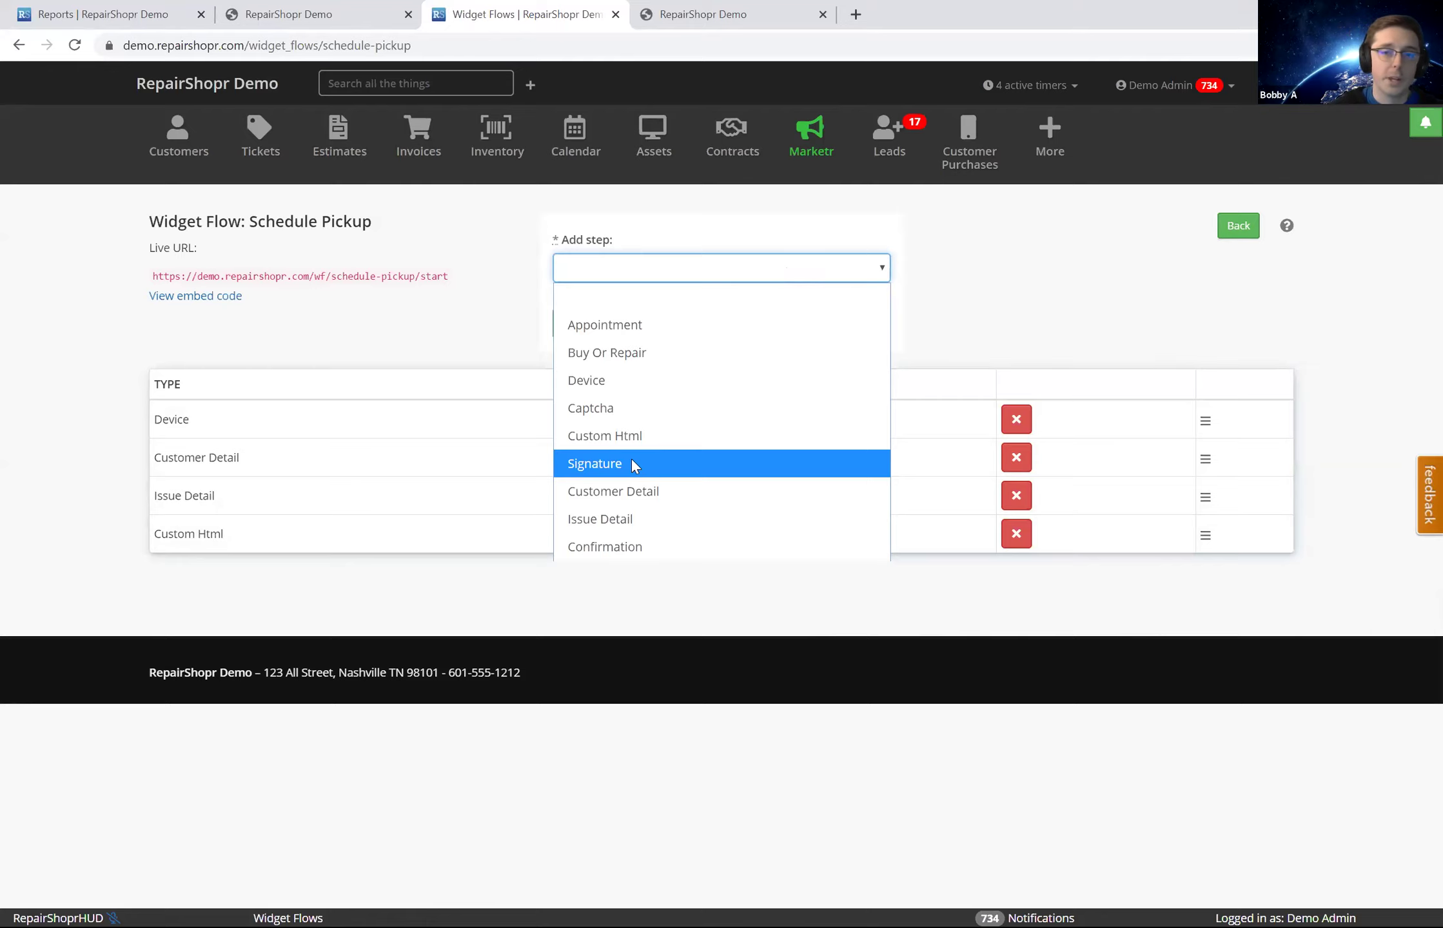
left_click(494, 316)
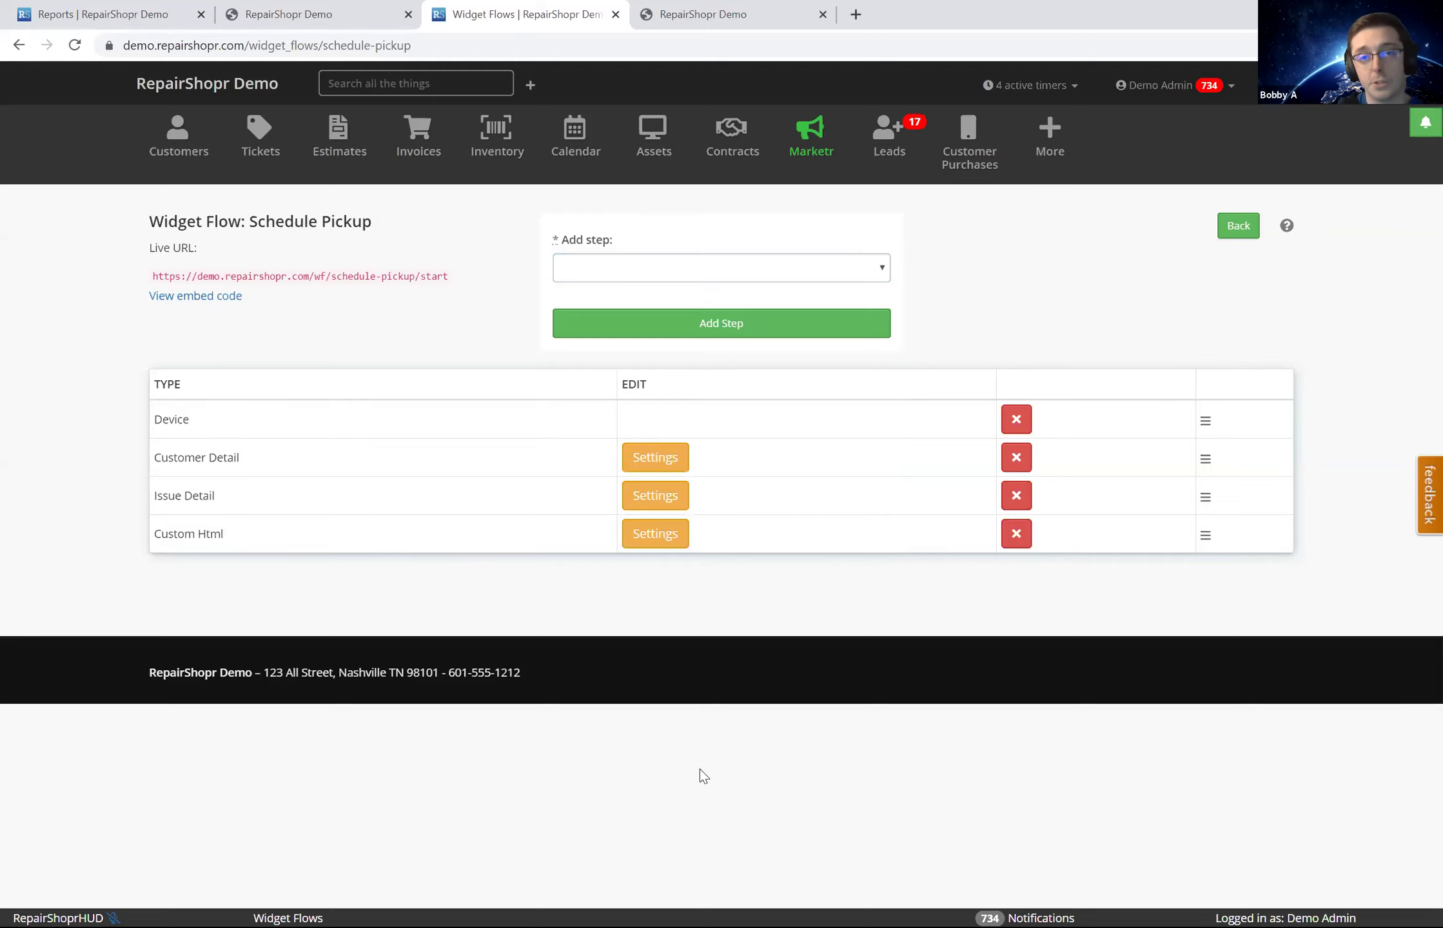
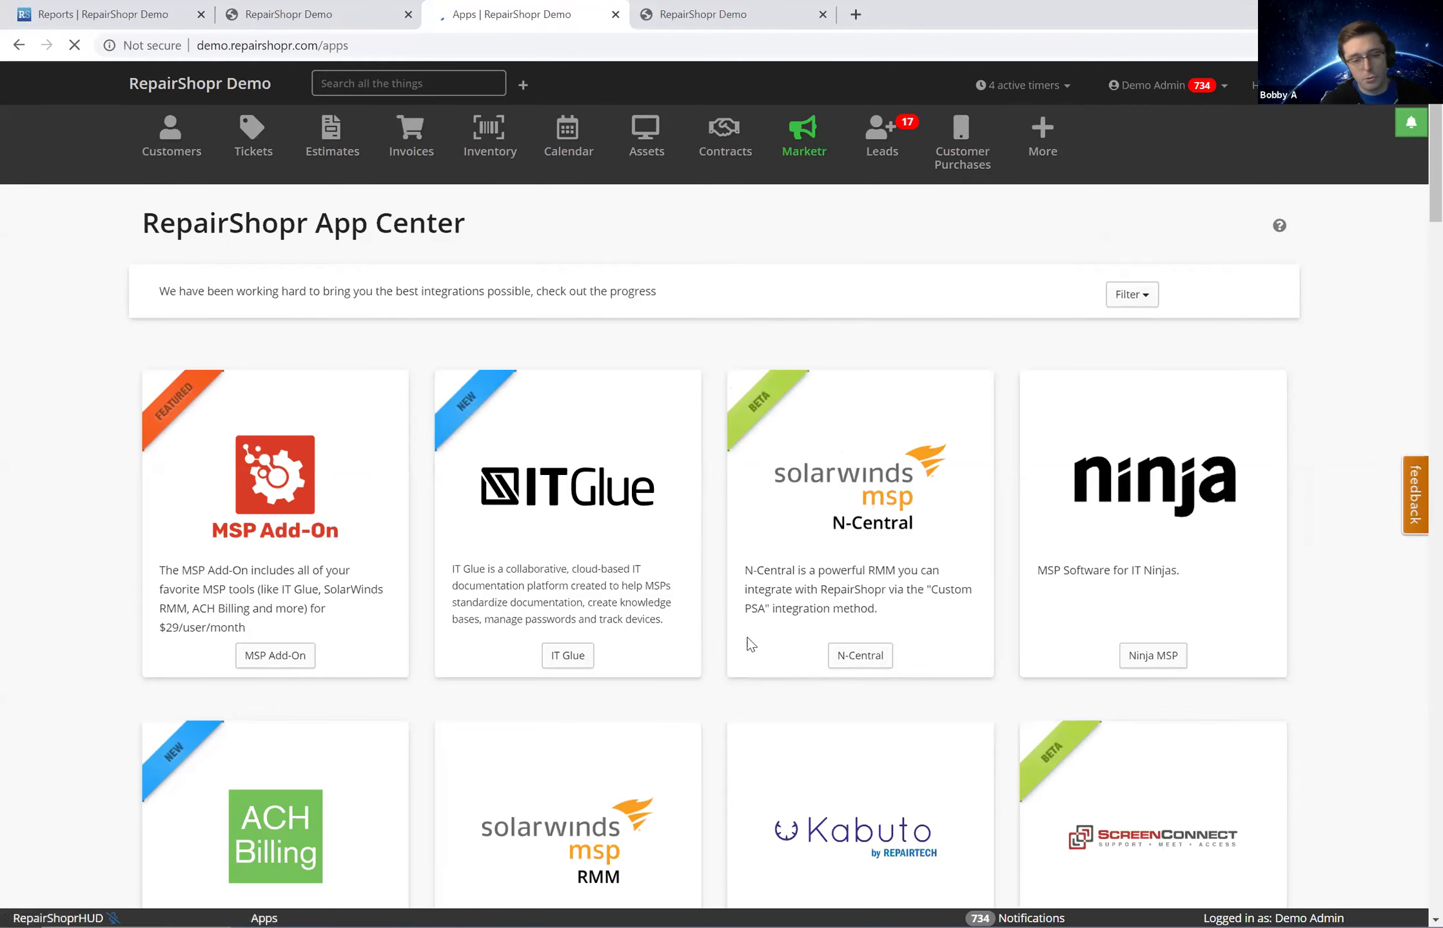
- Examine the integrations in the App Center, from the MSP tools down to the accounting, payment and Zapier apps
scroll(1026, 592, "down", 1)
scroll(1026, 589, "down", 5)
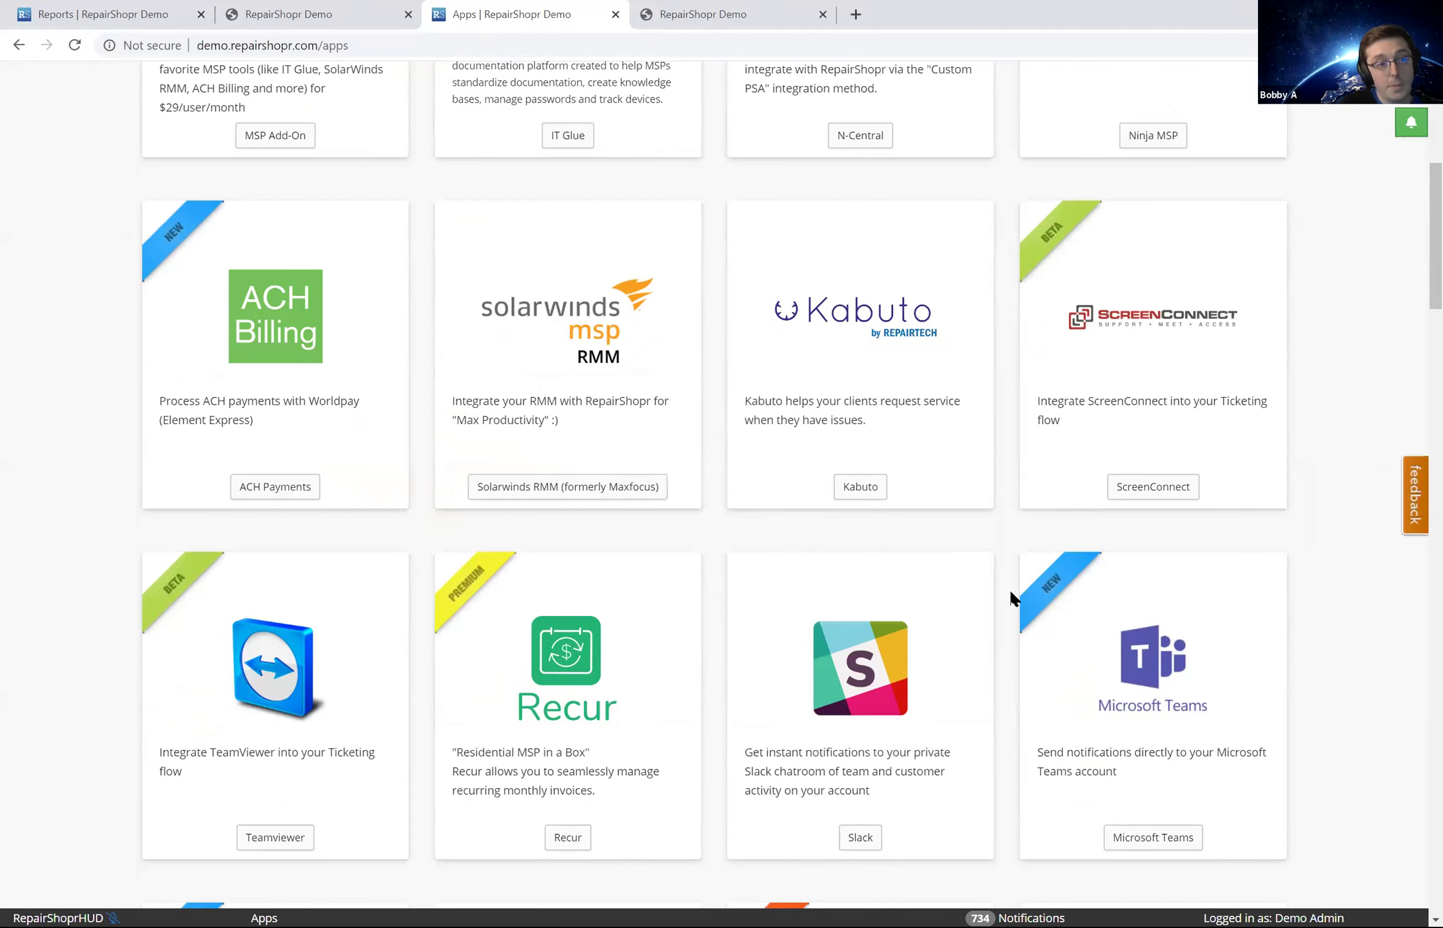
scroll(1010, 593, "down", 5)
scroll(1009, 596, "down", 3)
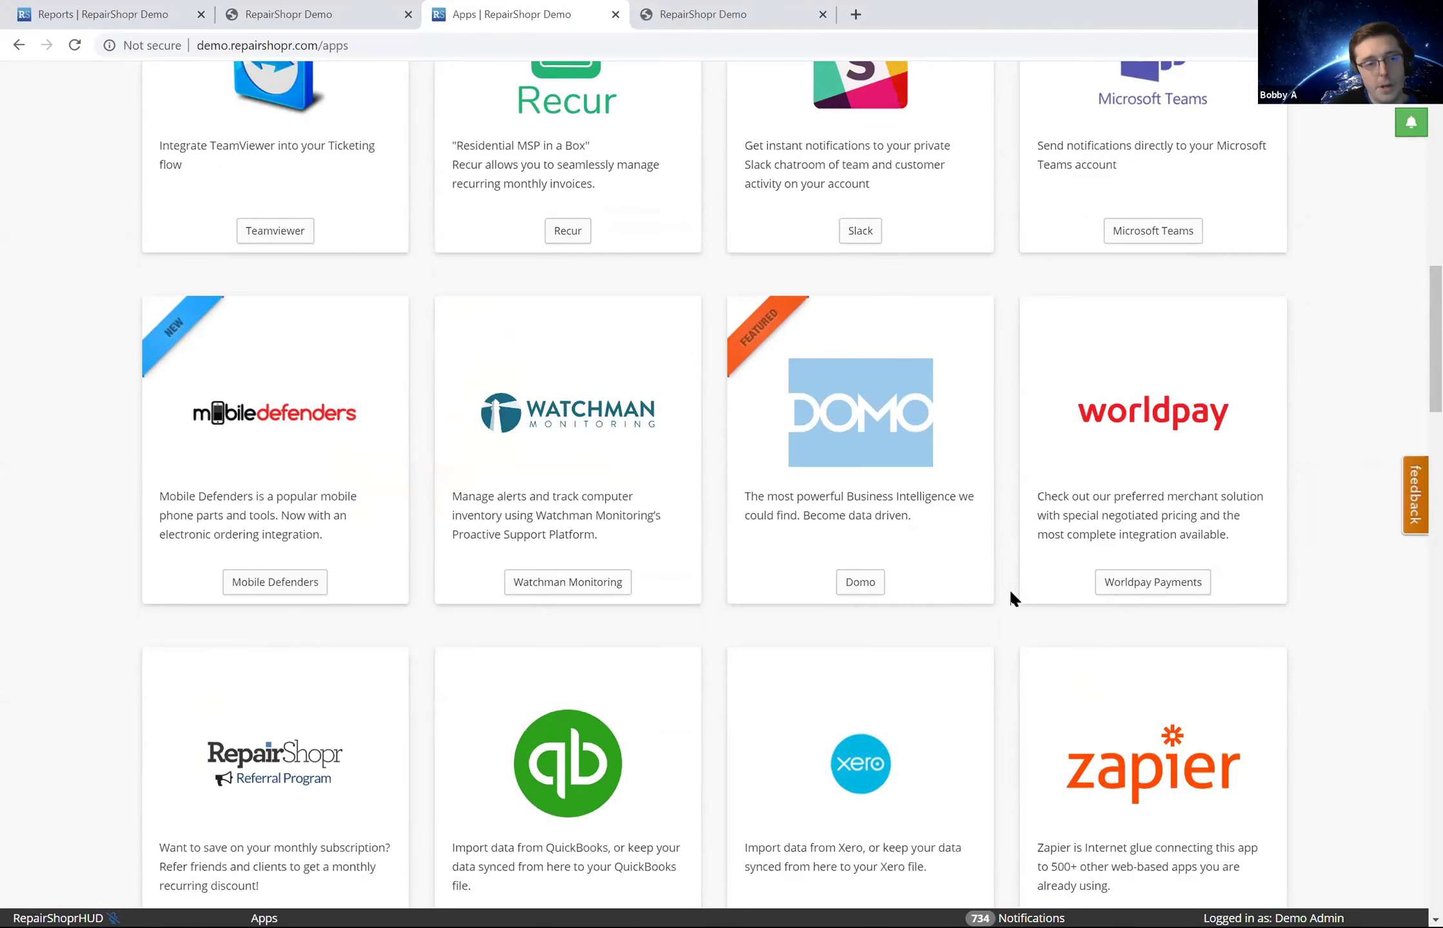
scroll(1002, 601, "down", 4)
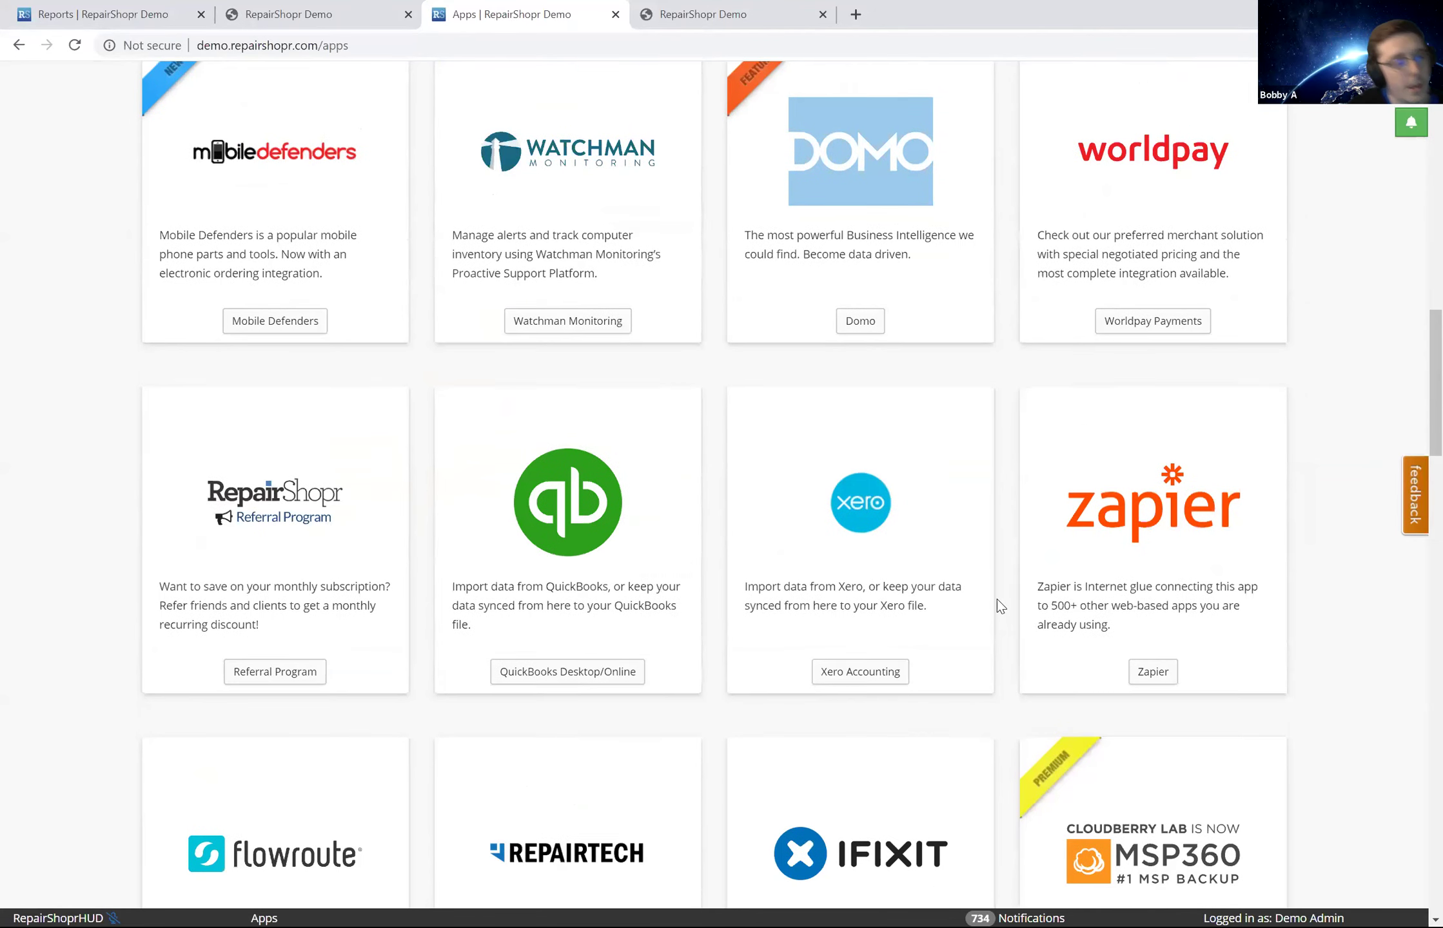
scroll(997, 598, "down", 2)
scroll(1030, 548, "up", 4)
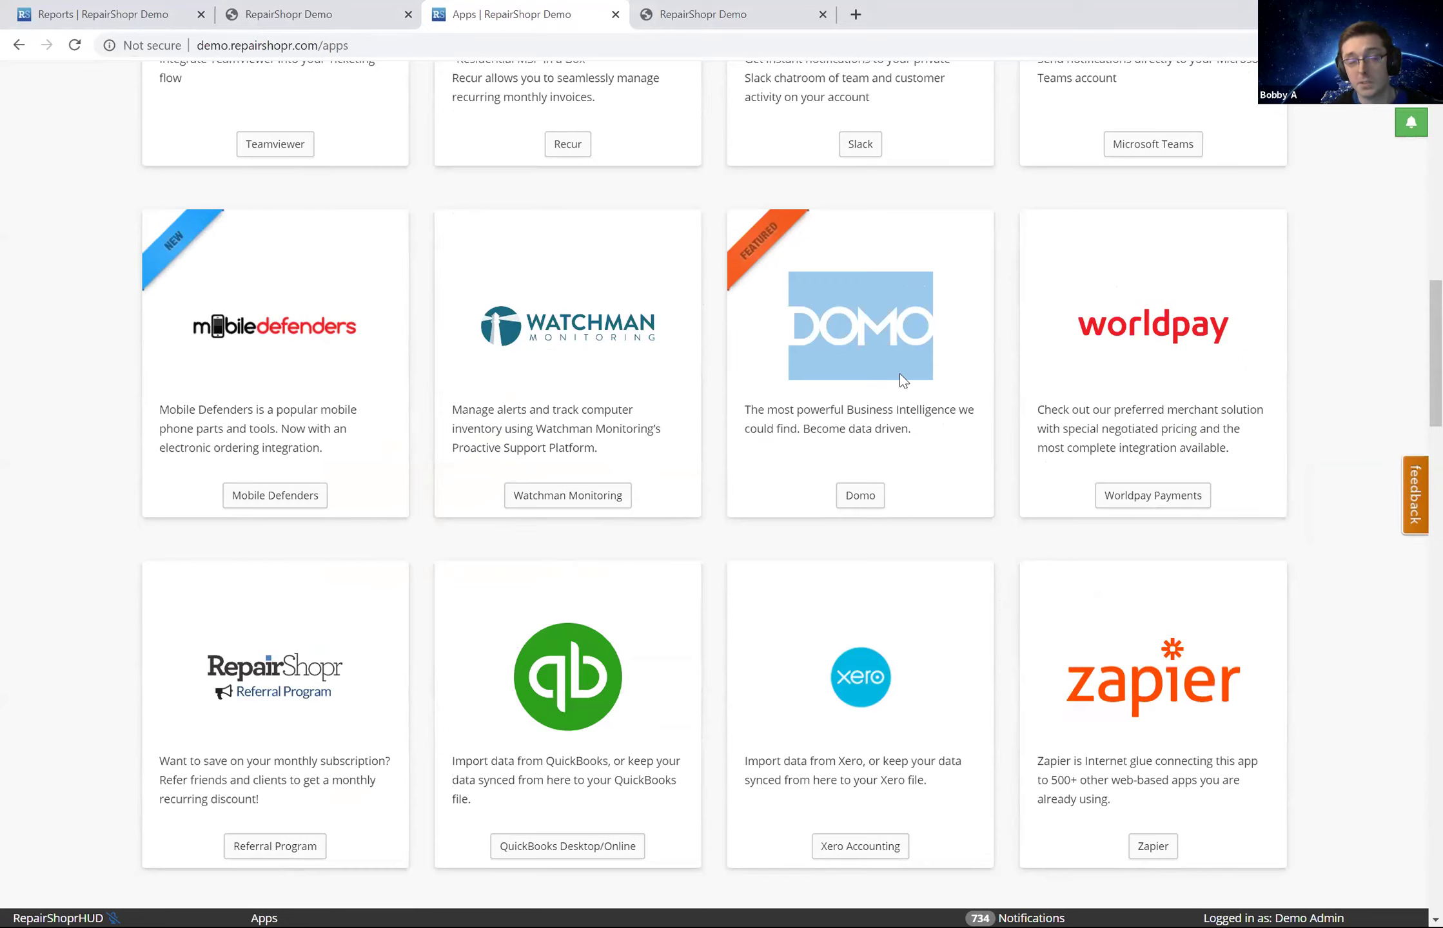
- Open the PDF/email template customization page from the reports tab and look at the customer portal tab
left_click(314, 16)
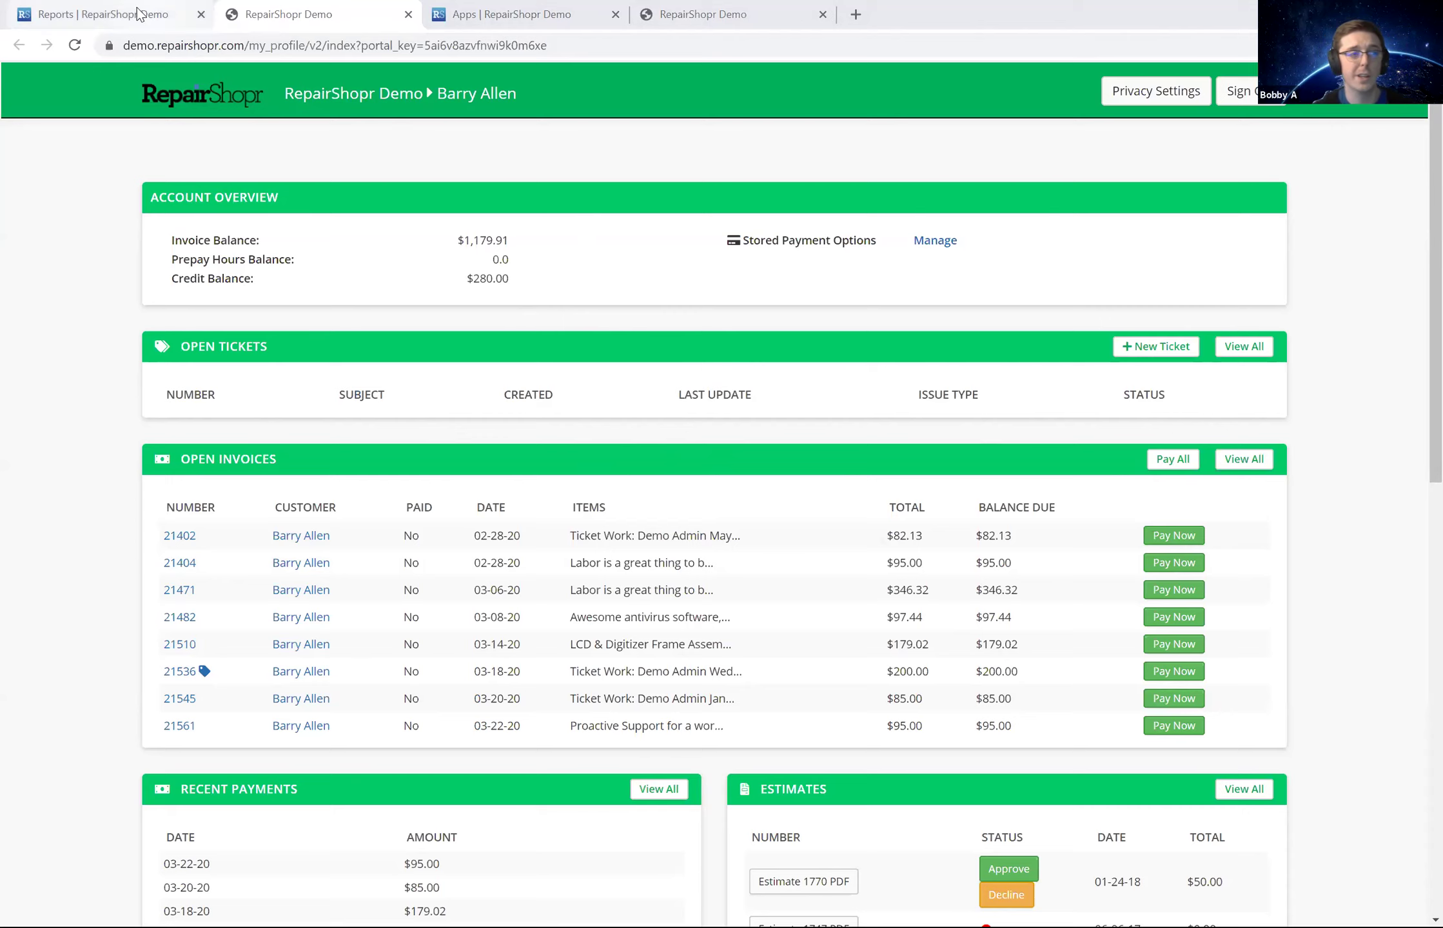
key("ctrl+shift+Tab")
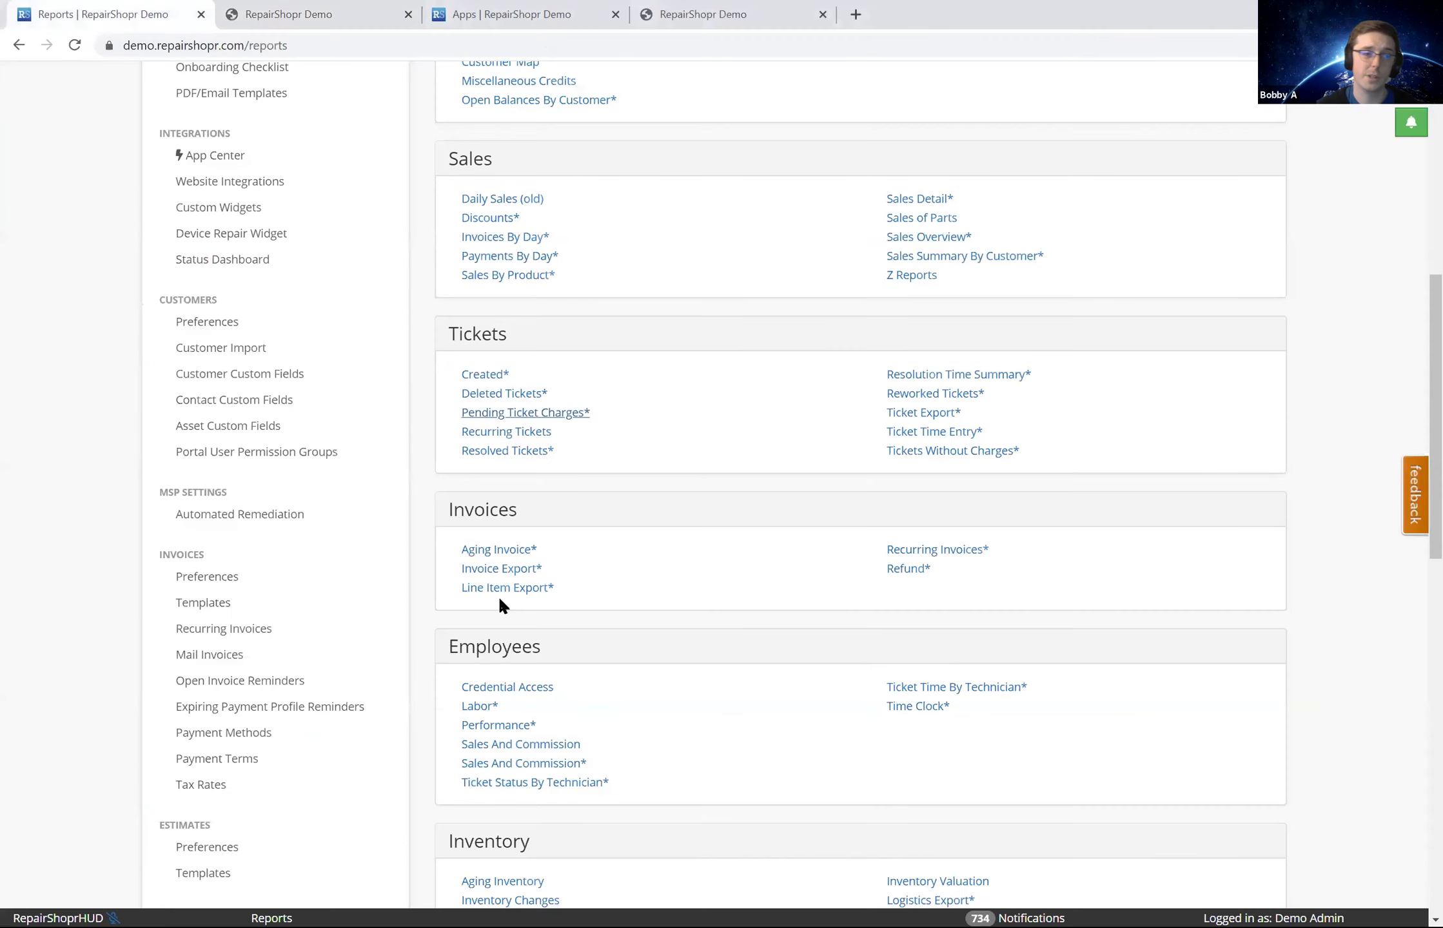
left_click(275, 95)
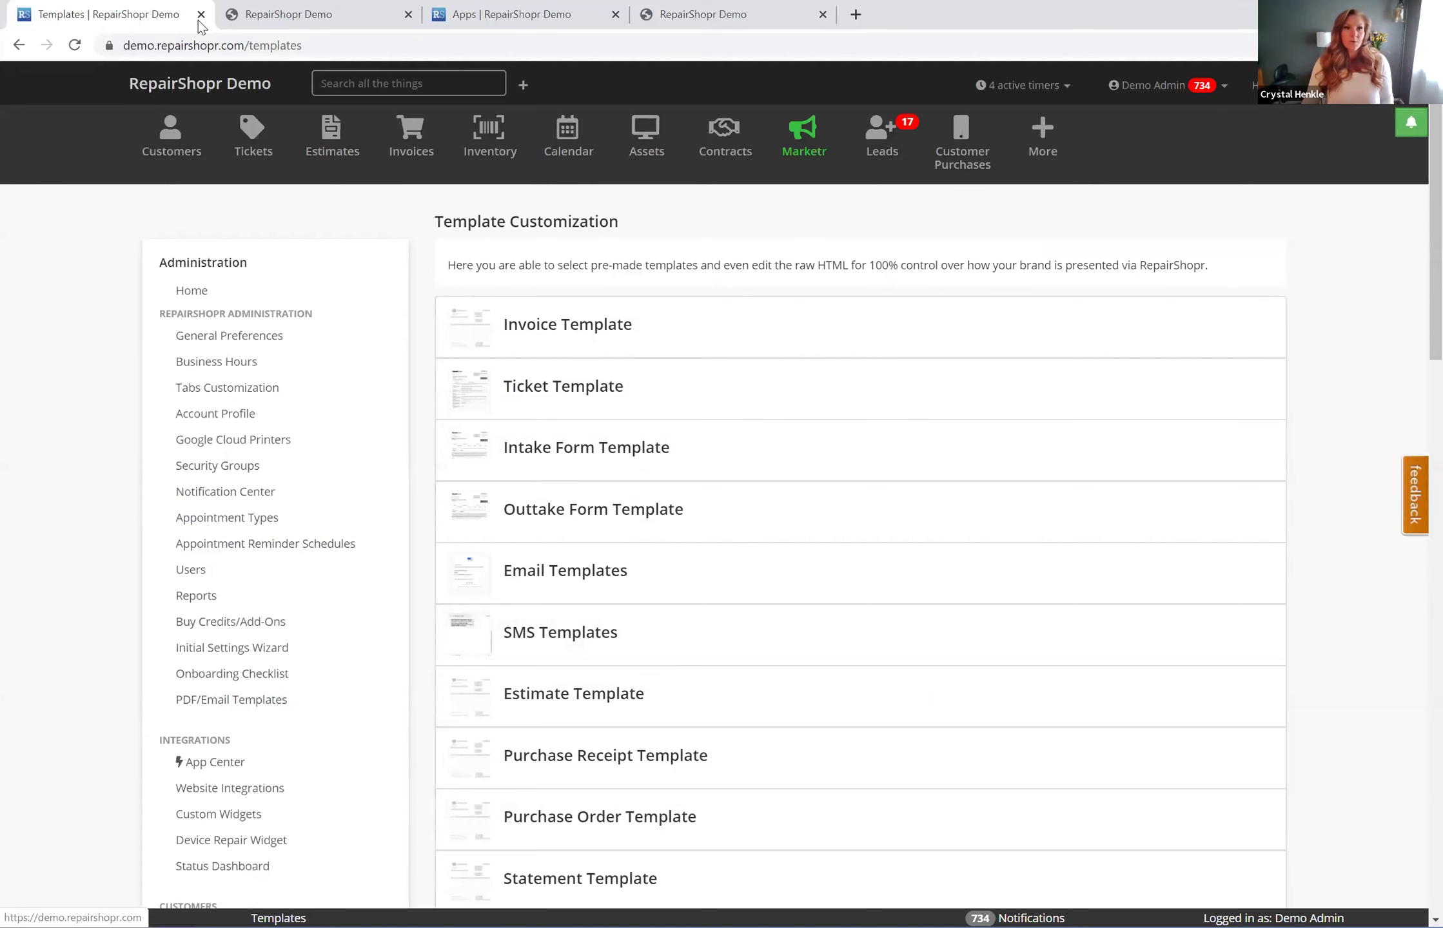
left_click(288, 15)
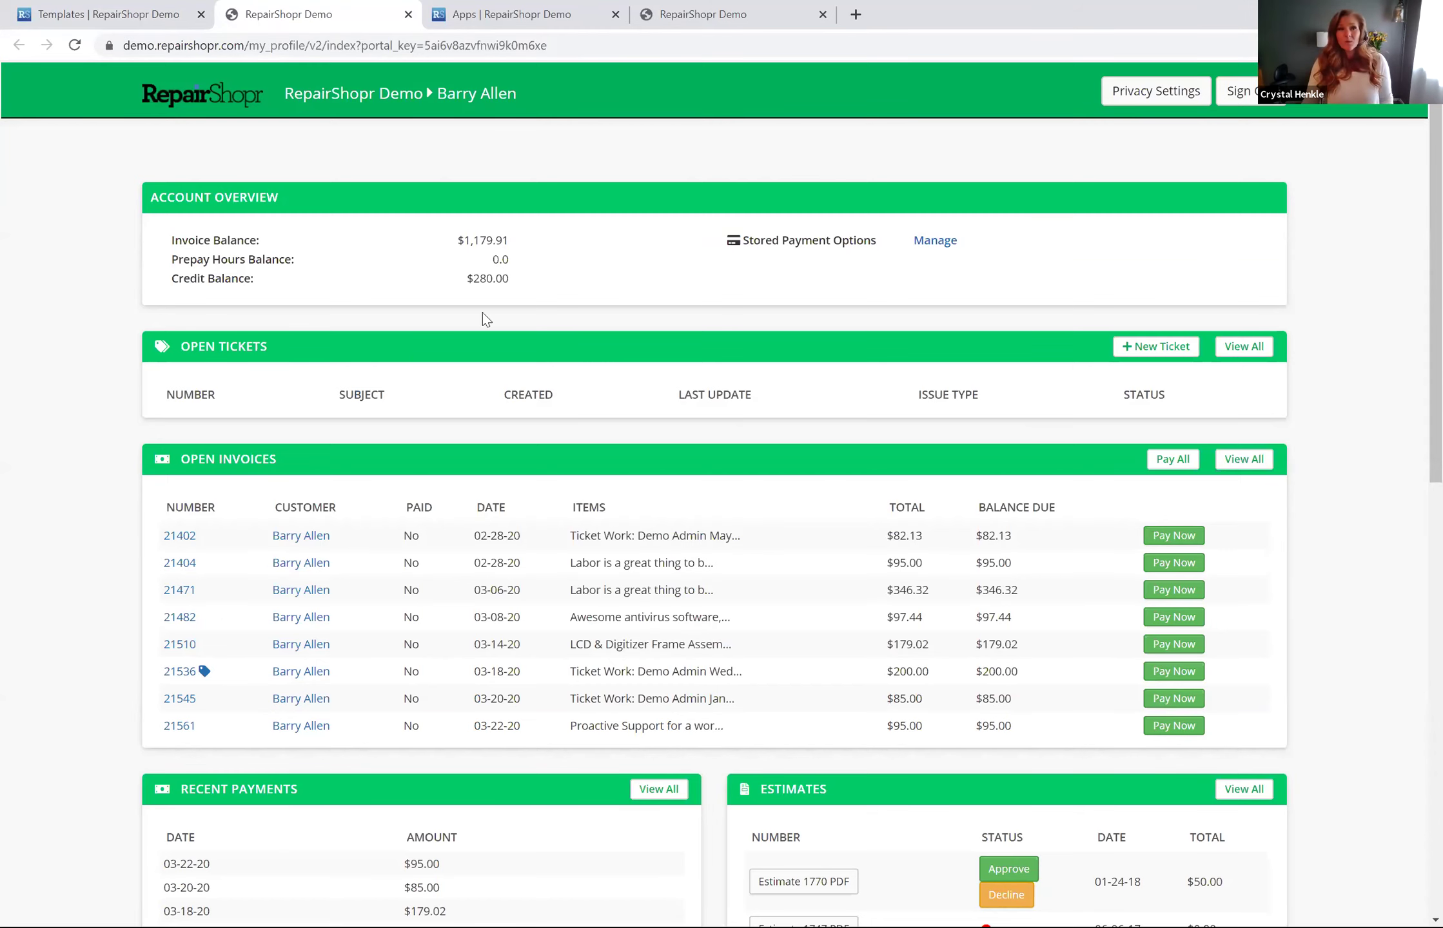
left_click(110, 21)
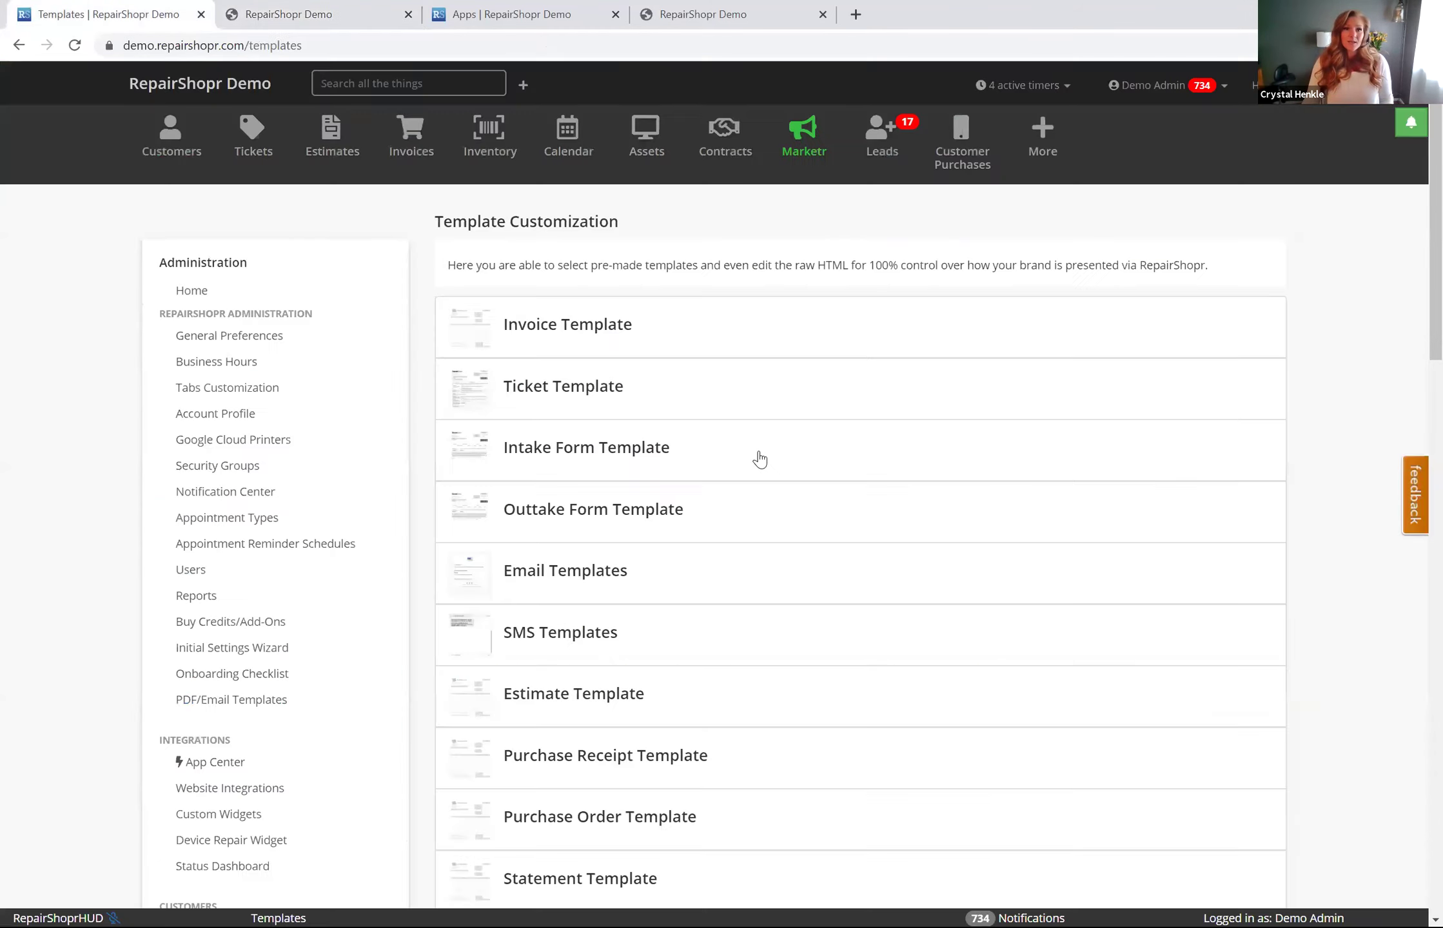
- Open the second invoice in the invoice list, look at the register choices for taking its payment, and return to the invoice
left_click(413, 153)
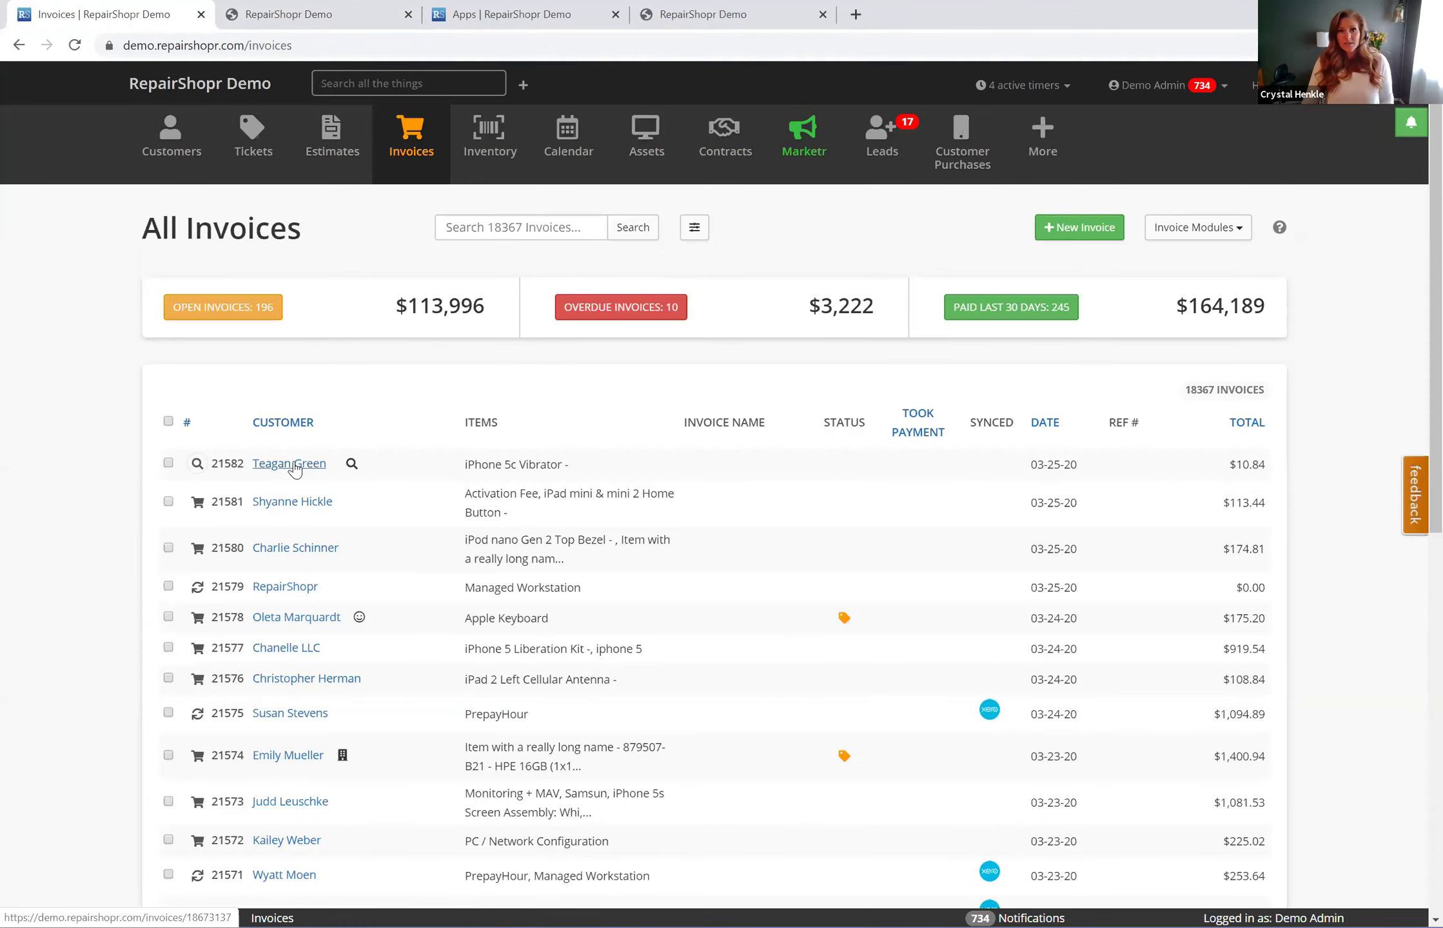
left_click(288, 508)
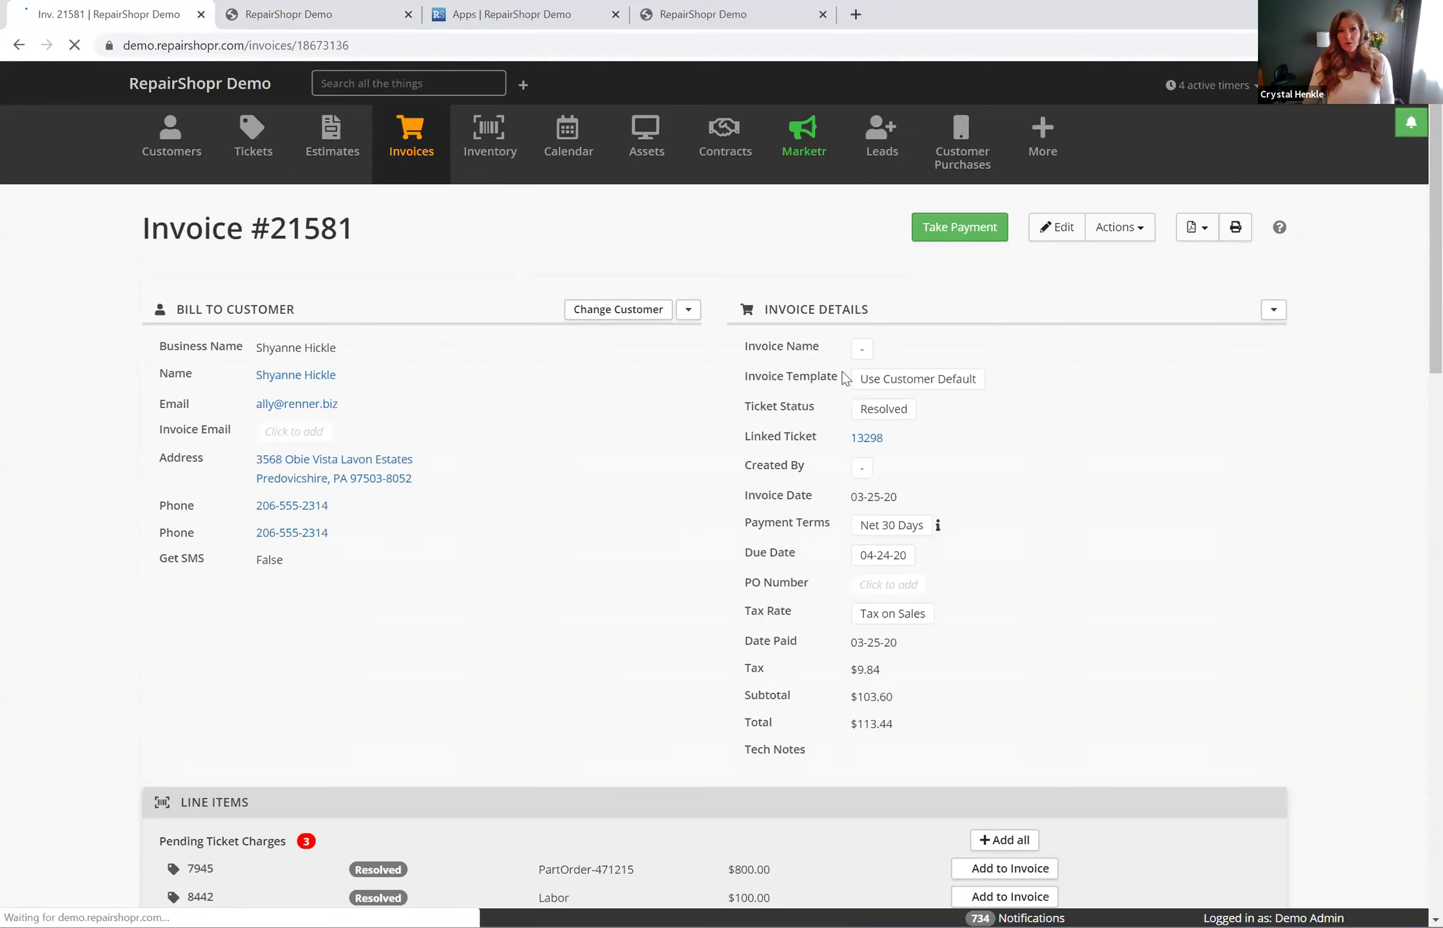
left_click(933, 233)
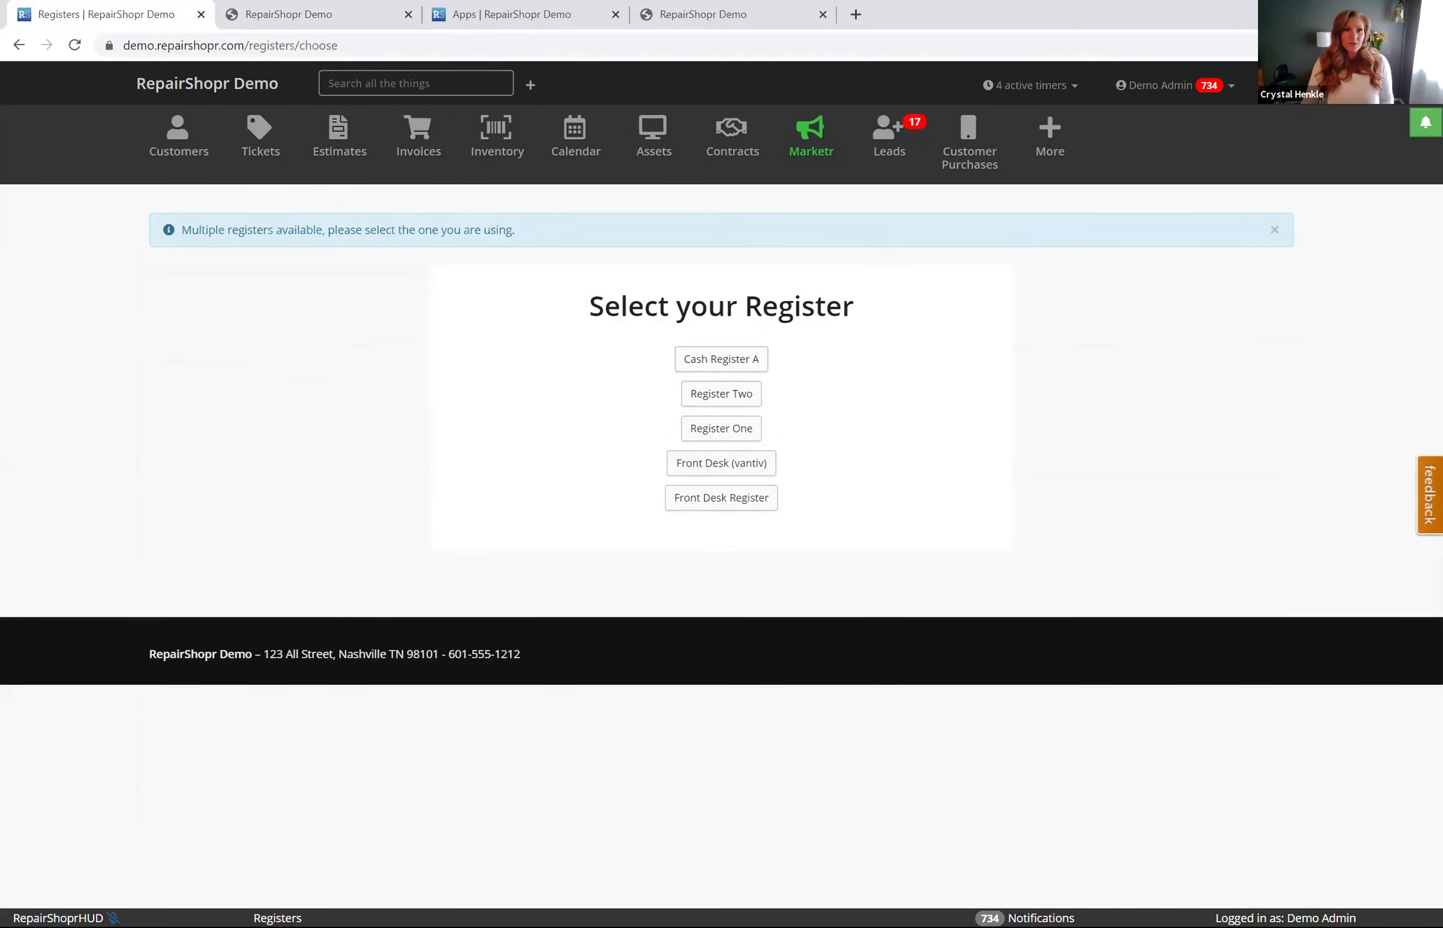
left_click(19, 45)
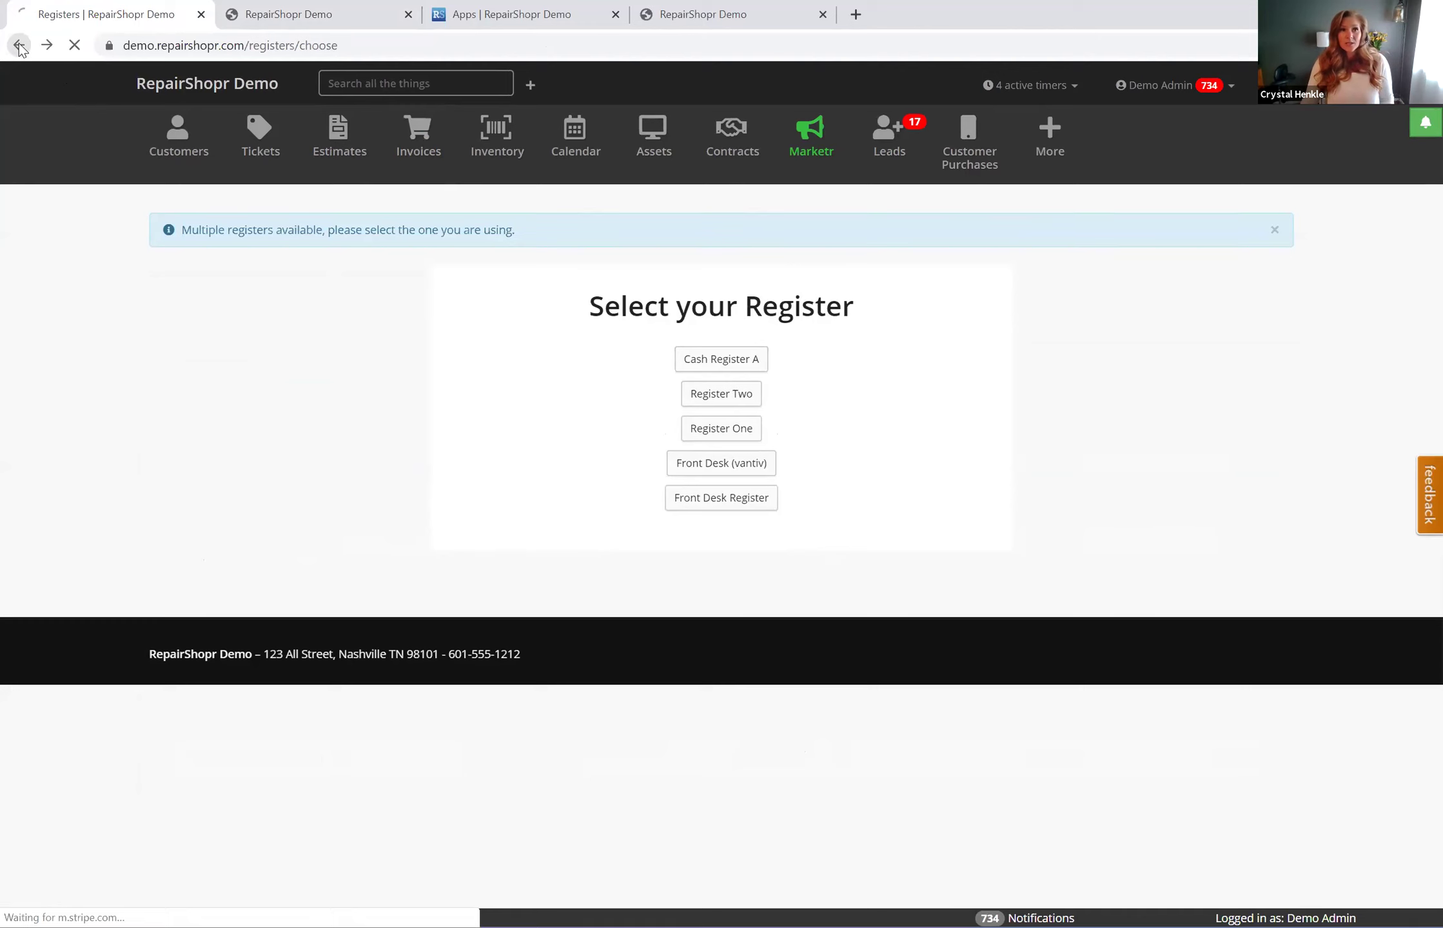
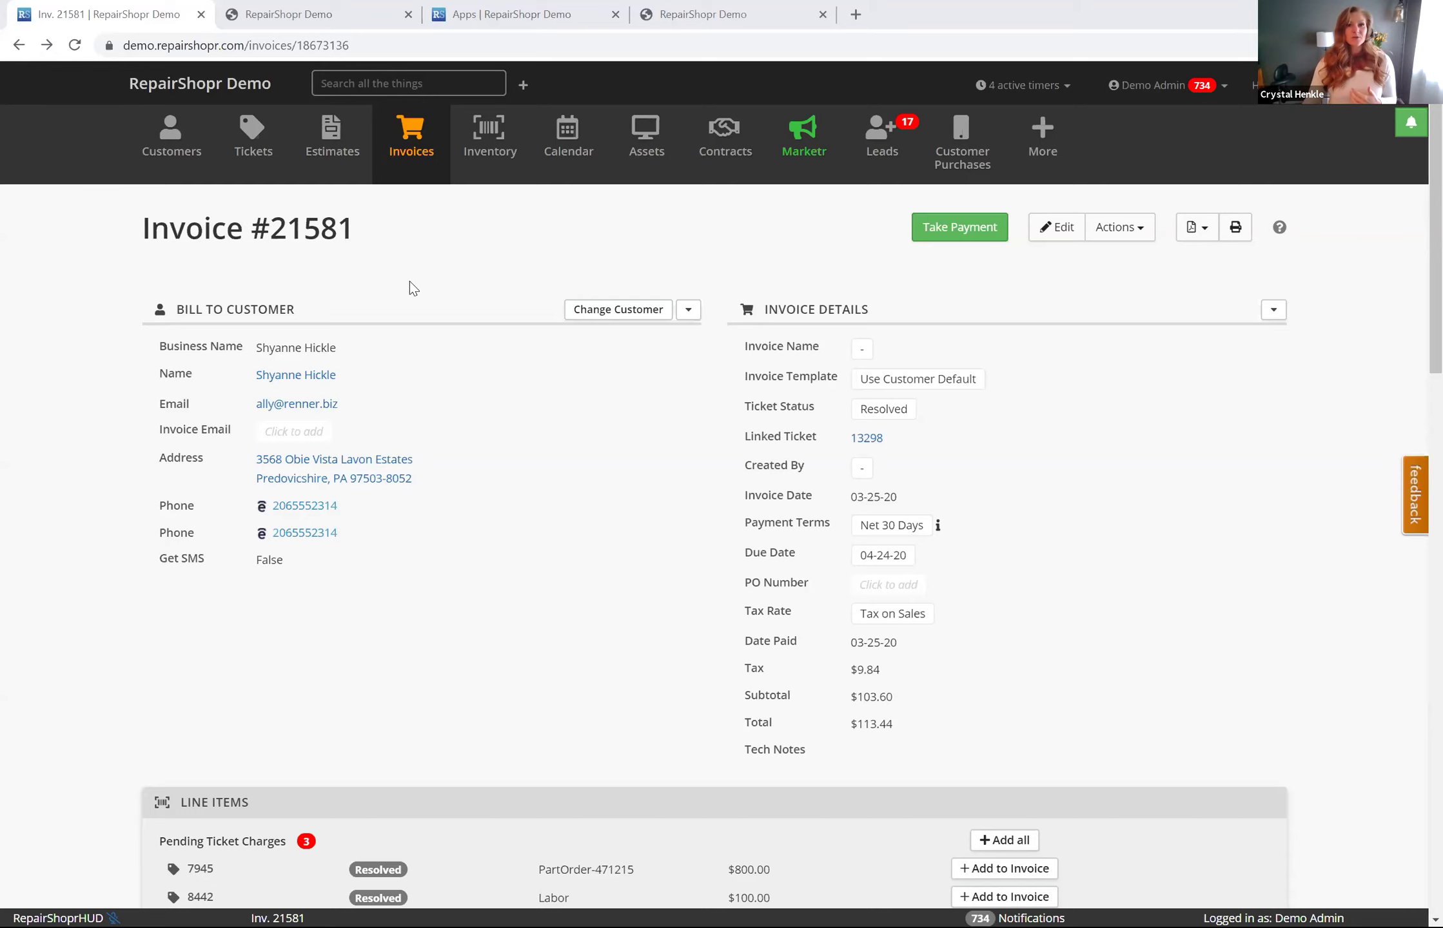
- Look over the saved searches available for the ticket list and close them without applying one
left_click(251, 134)
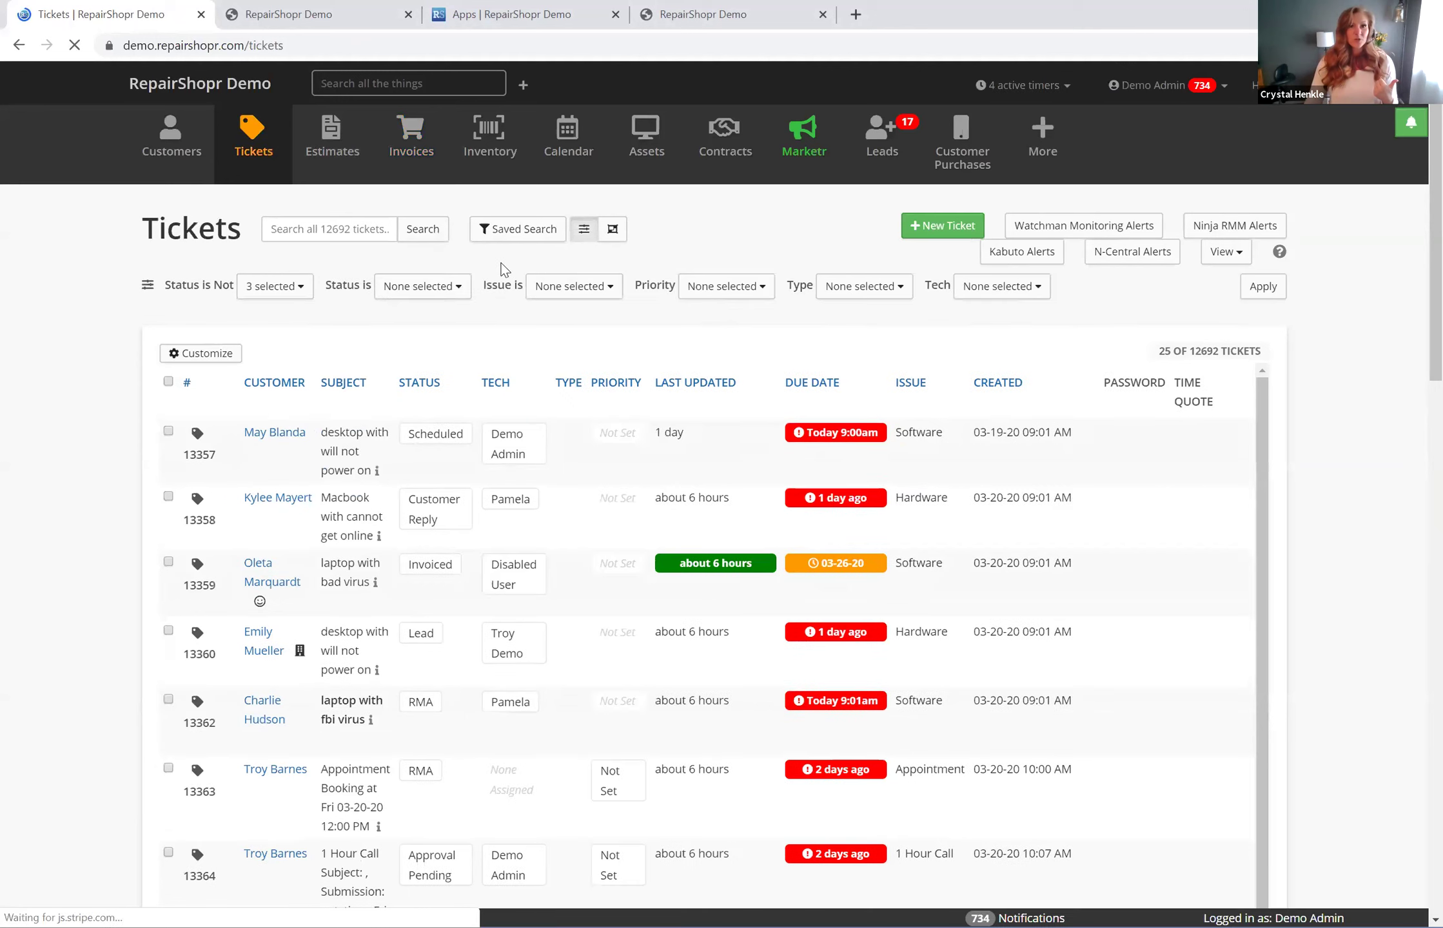
left_click(519, 230)
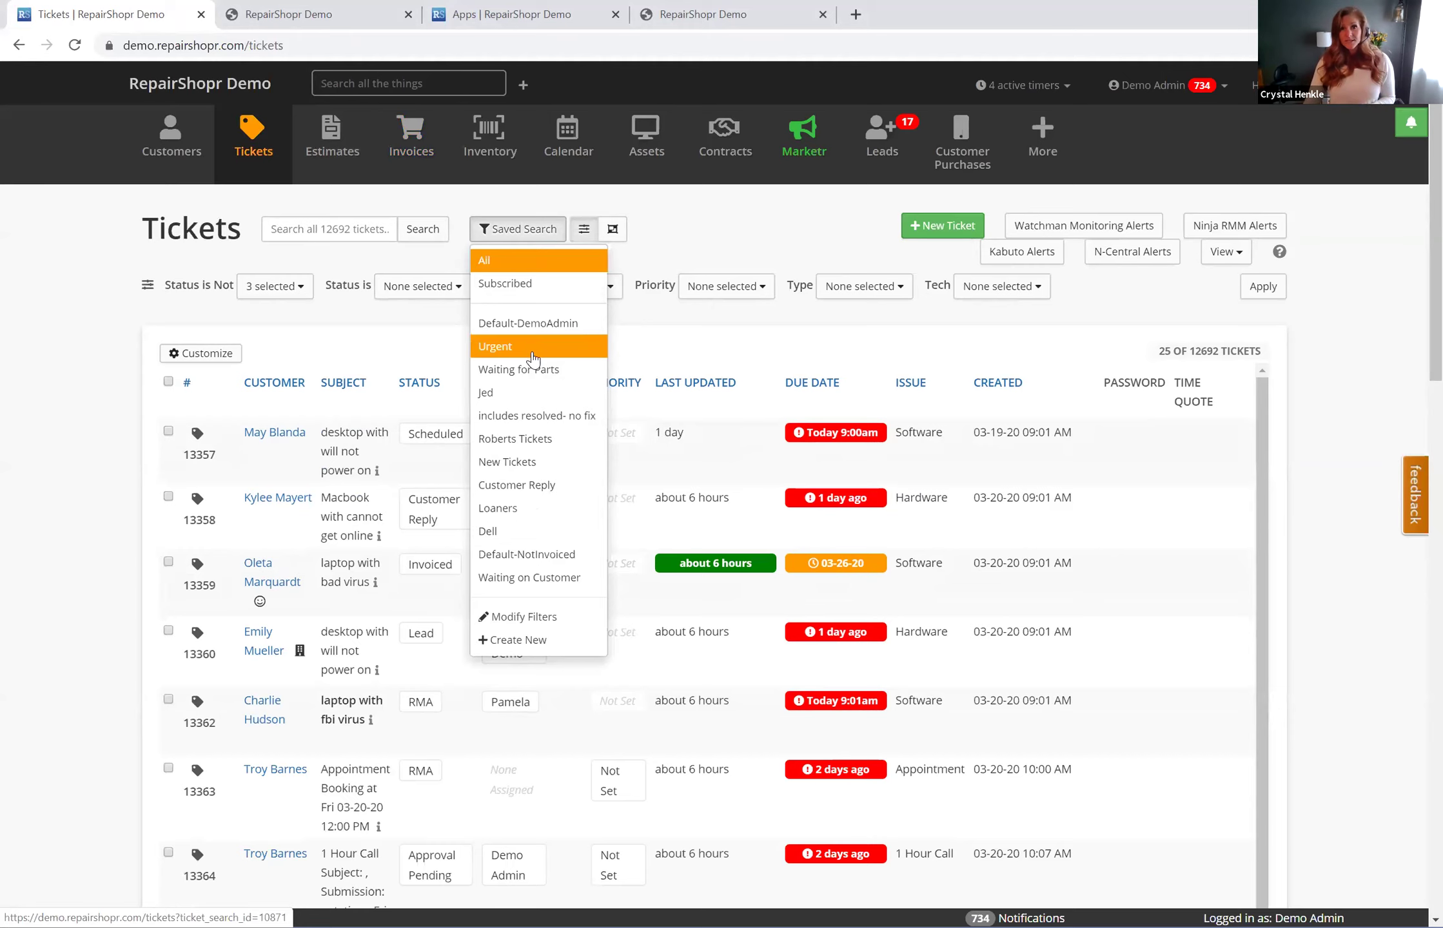
left_click(664, 338)
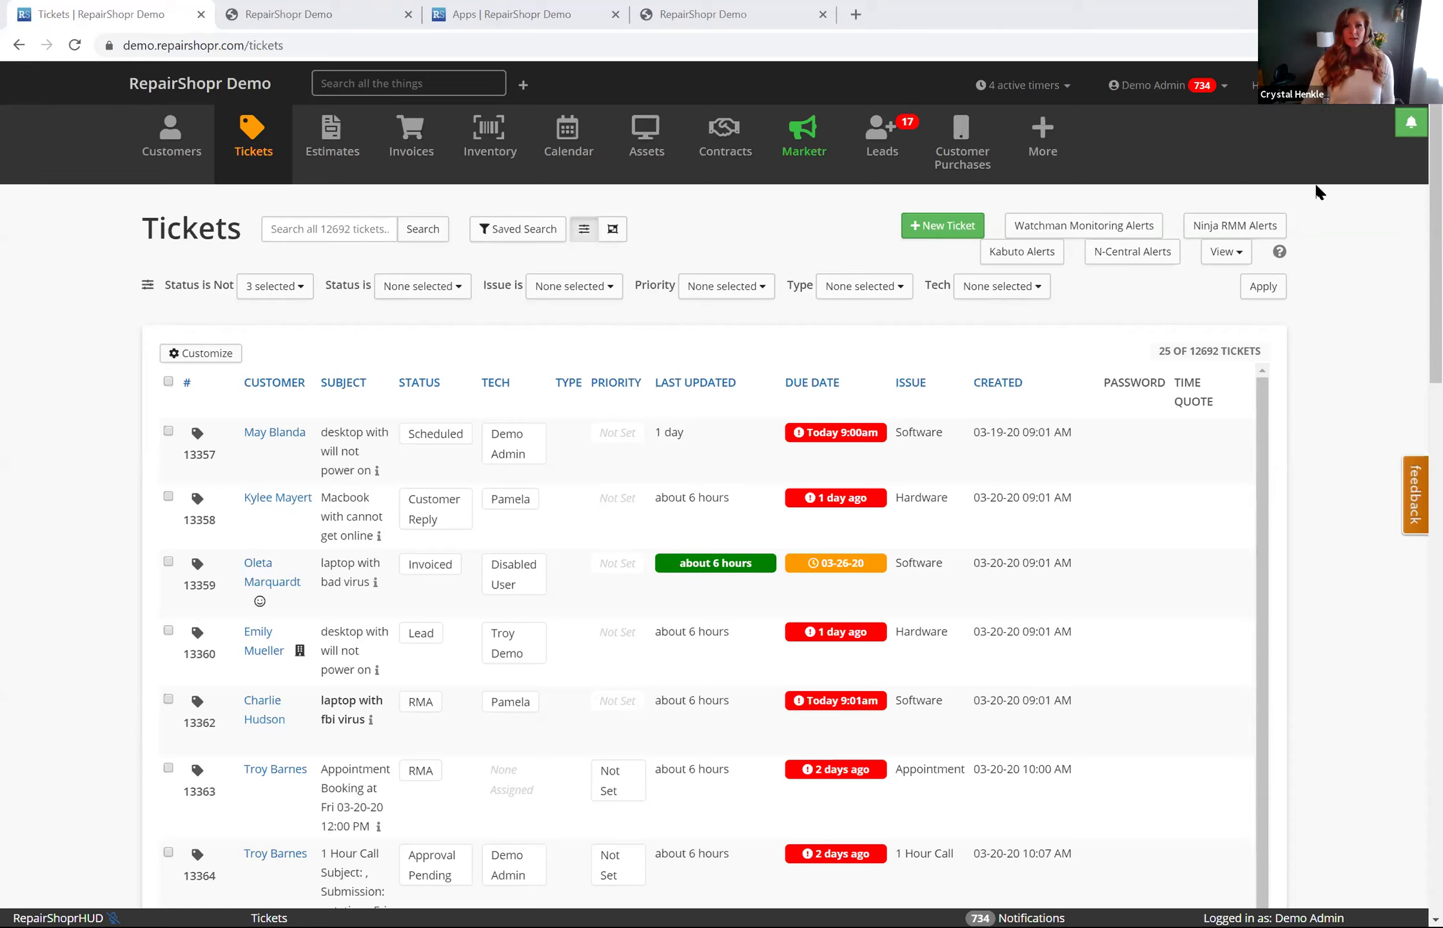
- Open the Tabs Customization page in the administration area and examine which tabs are enabled and their order
left_click(1042, 139)
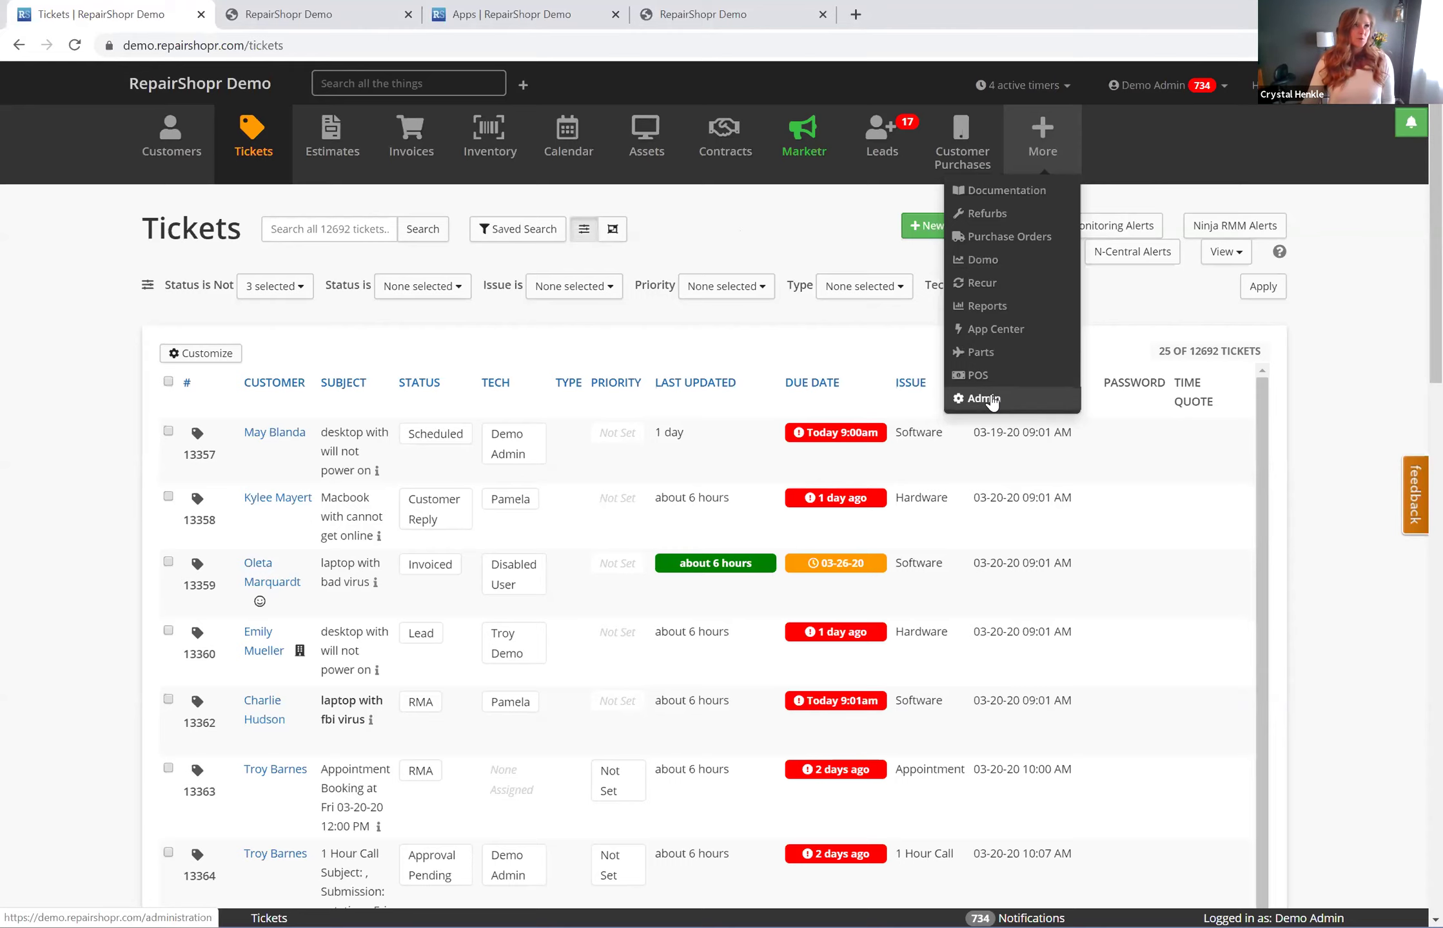
left_click(984, 398)
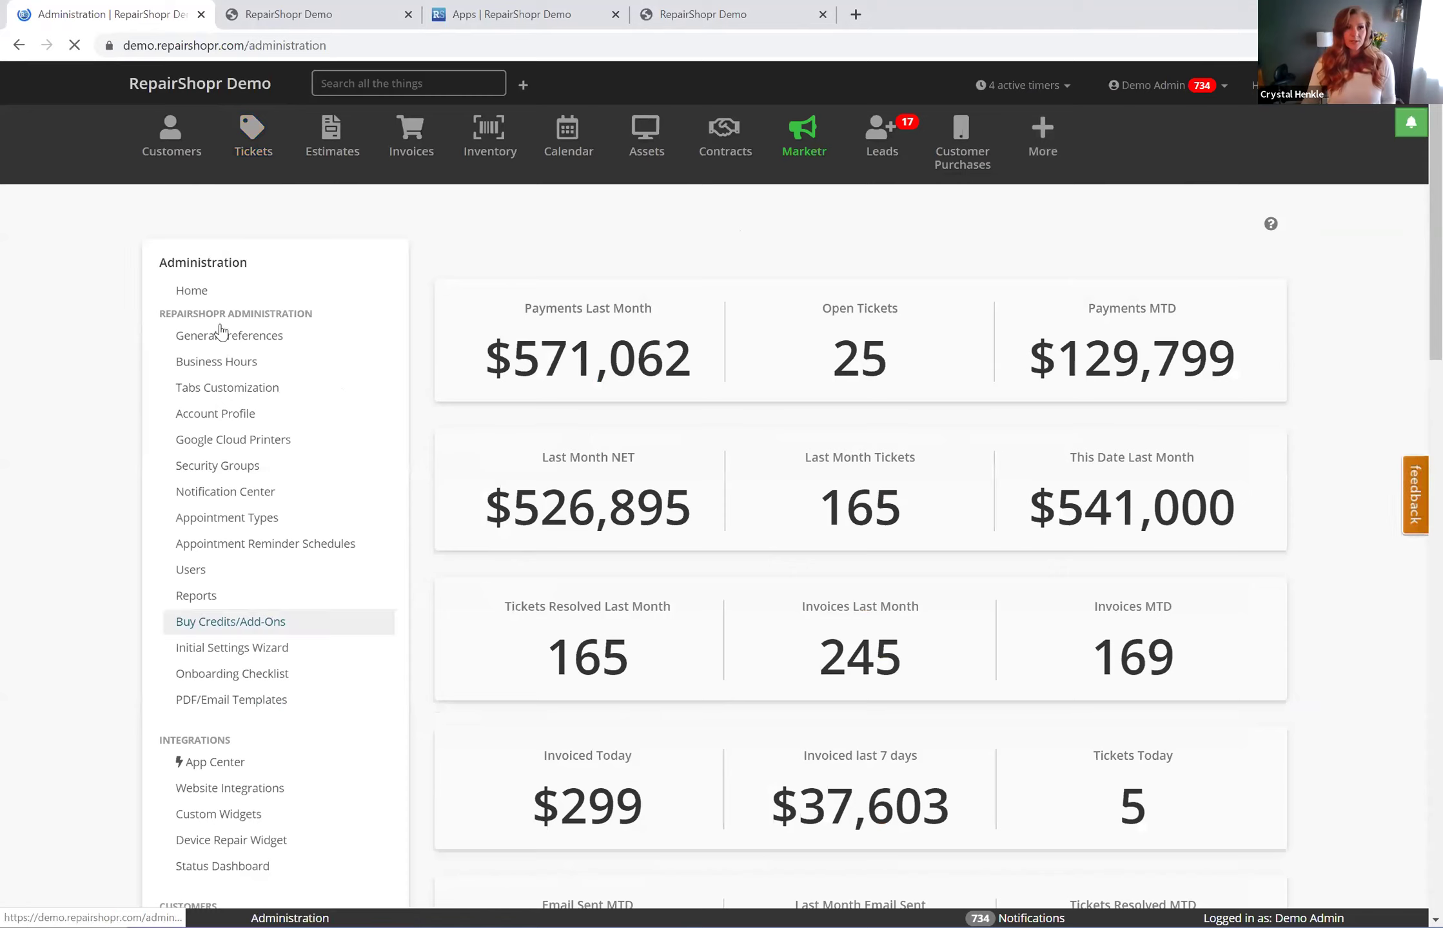
left_click(237, 389)
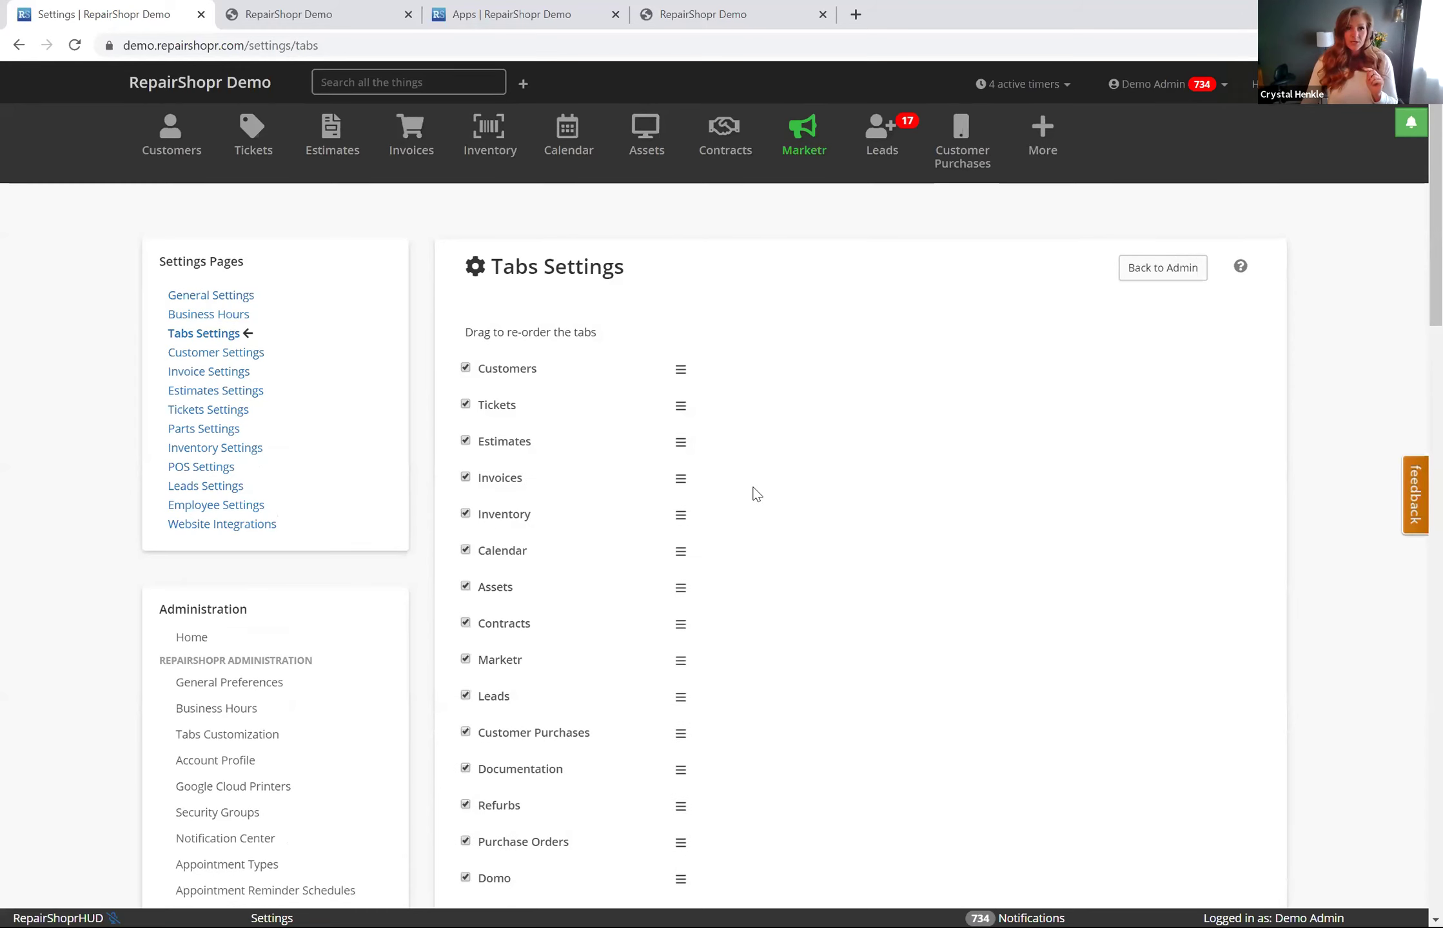
scroll(750, 492, "down", 3)
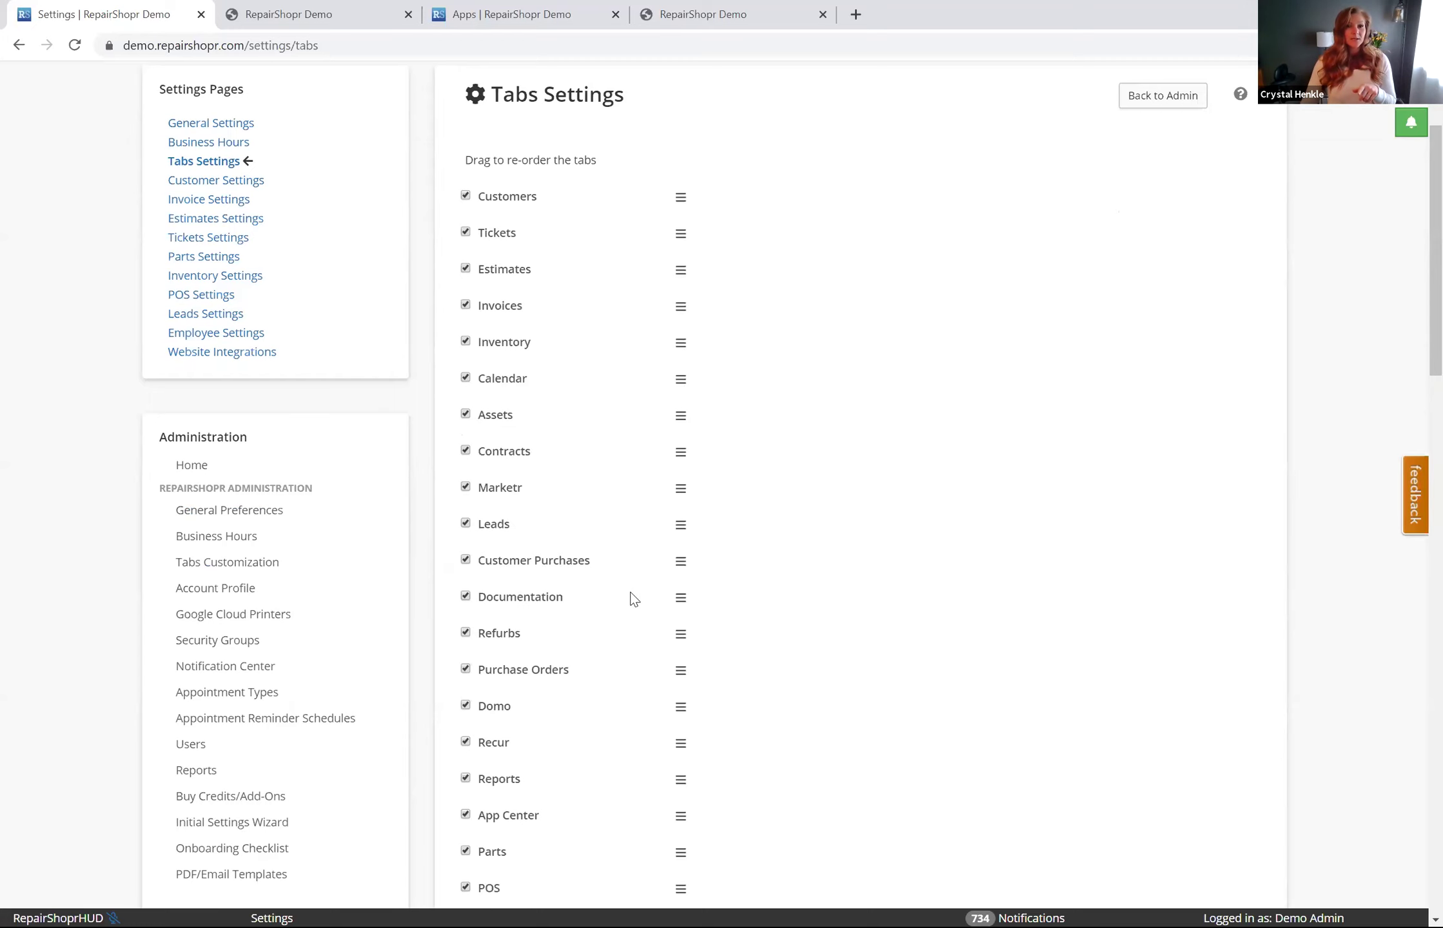
scroll(651, 596, "up", 3)
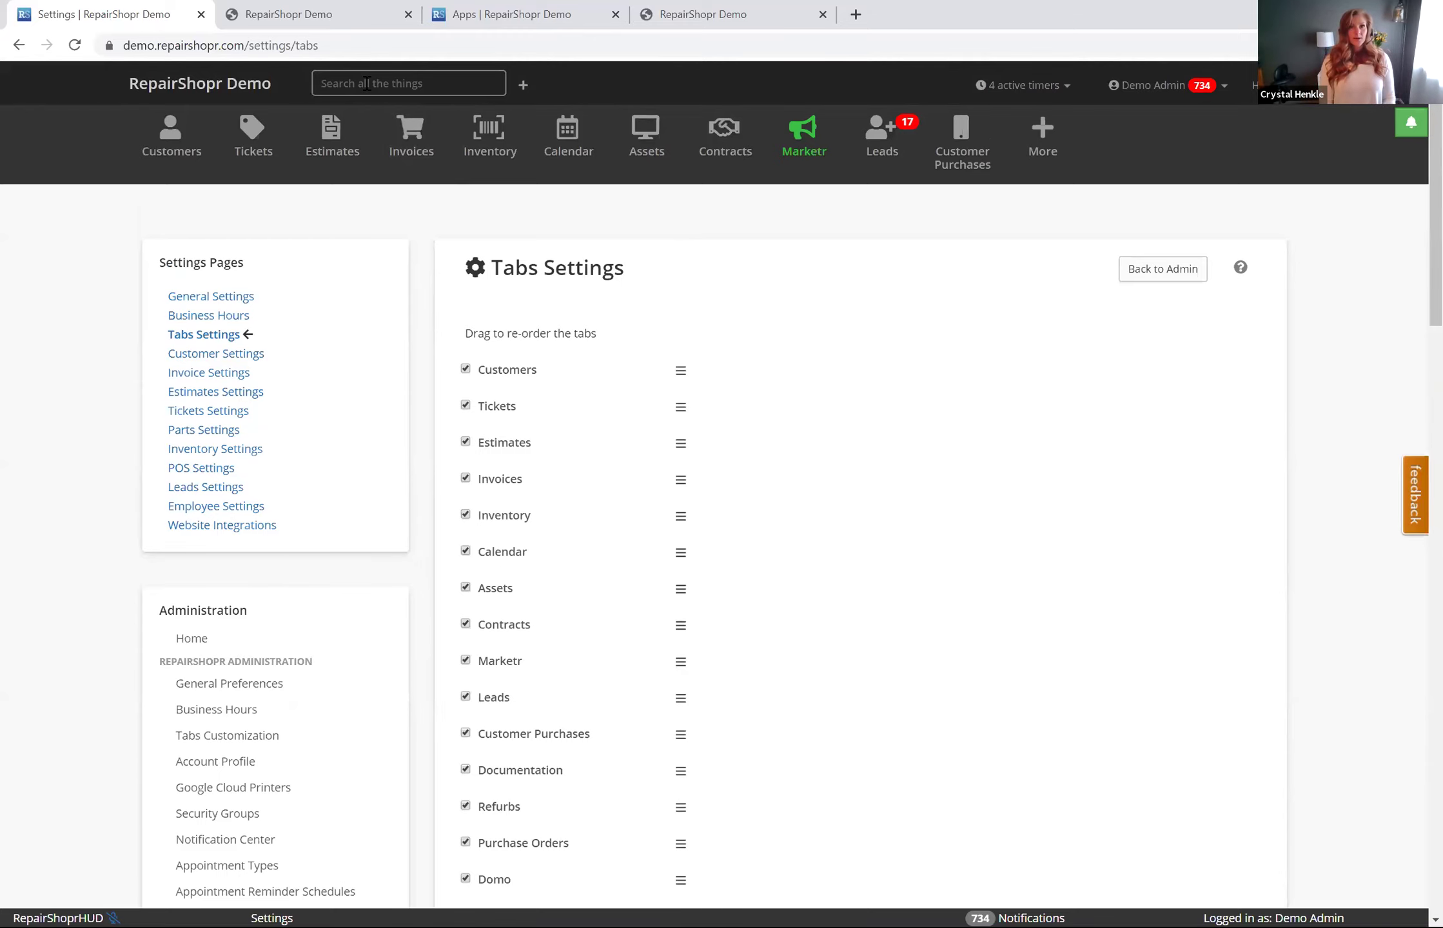
- Open the Admin Portal Group for editing from Portal User Permission Groups and examine its permissions, highlighting Documentation - View Public
scroll(335, 709, "down", 3)
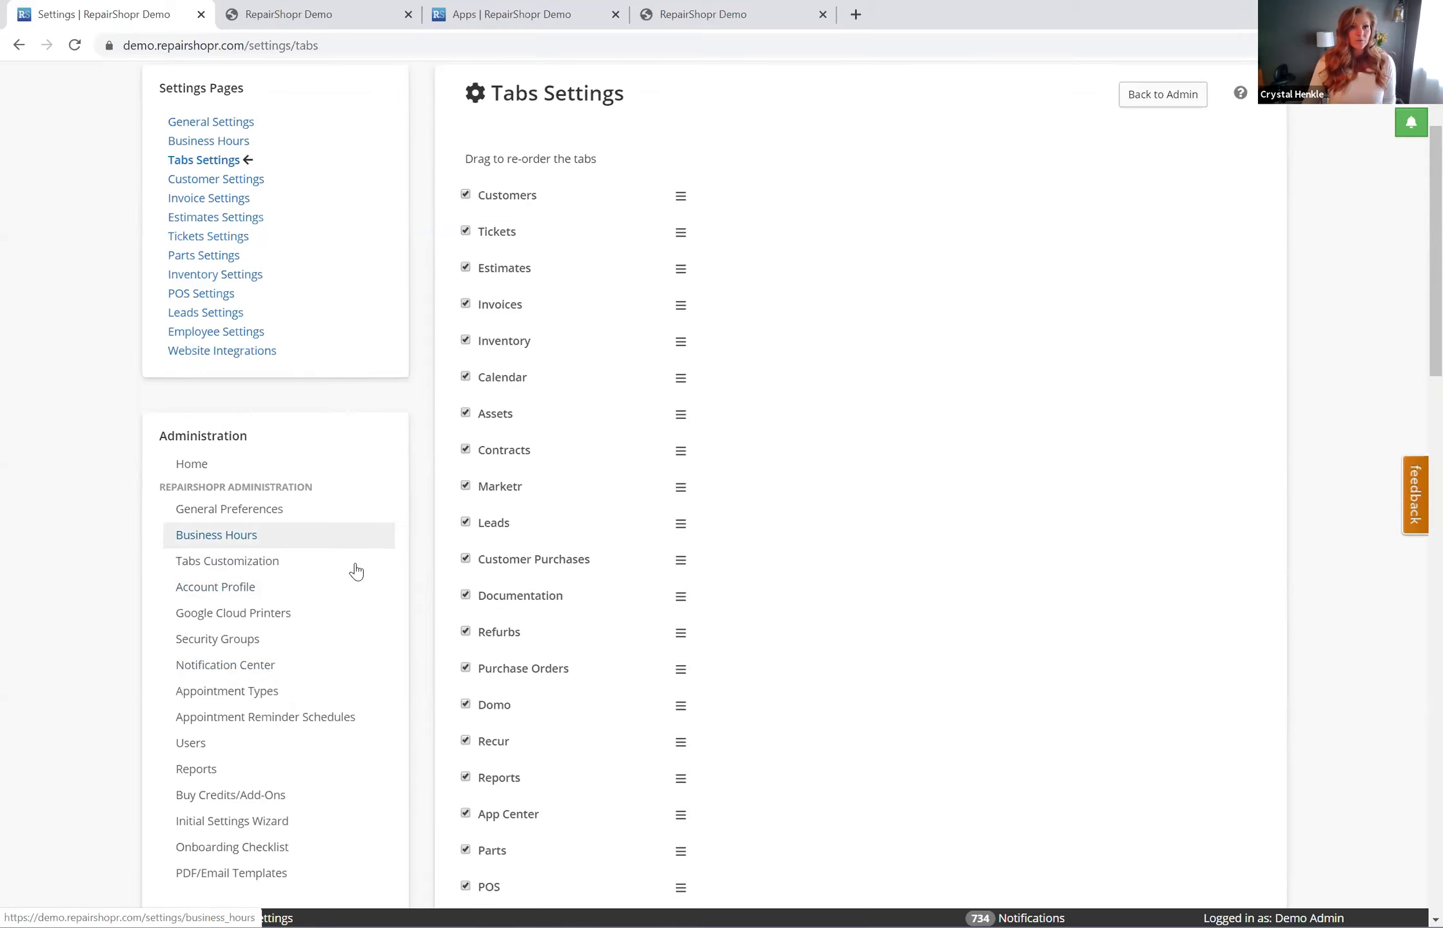
scroll(354, 571, "down", 7)
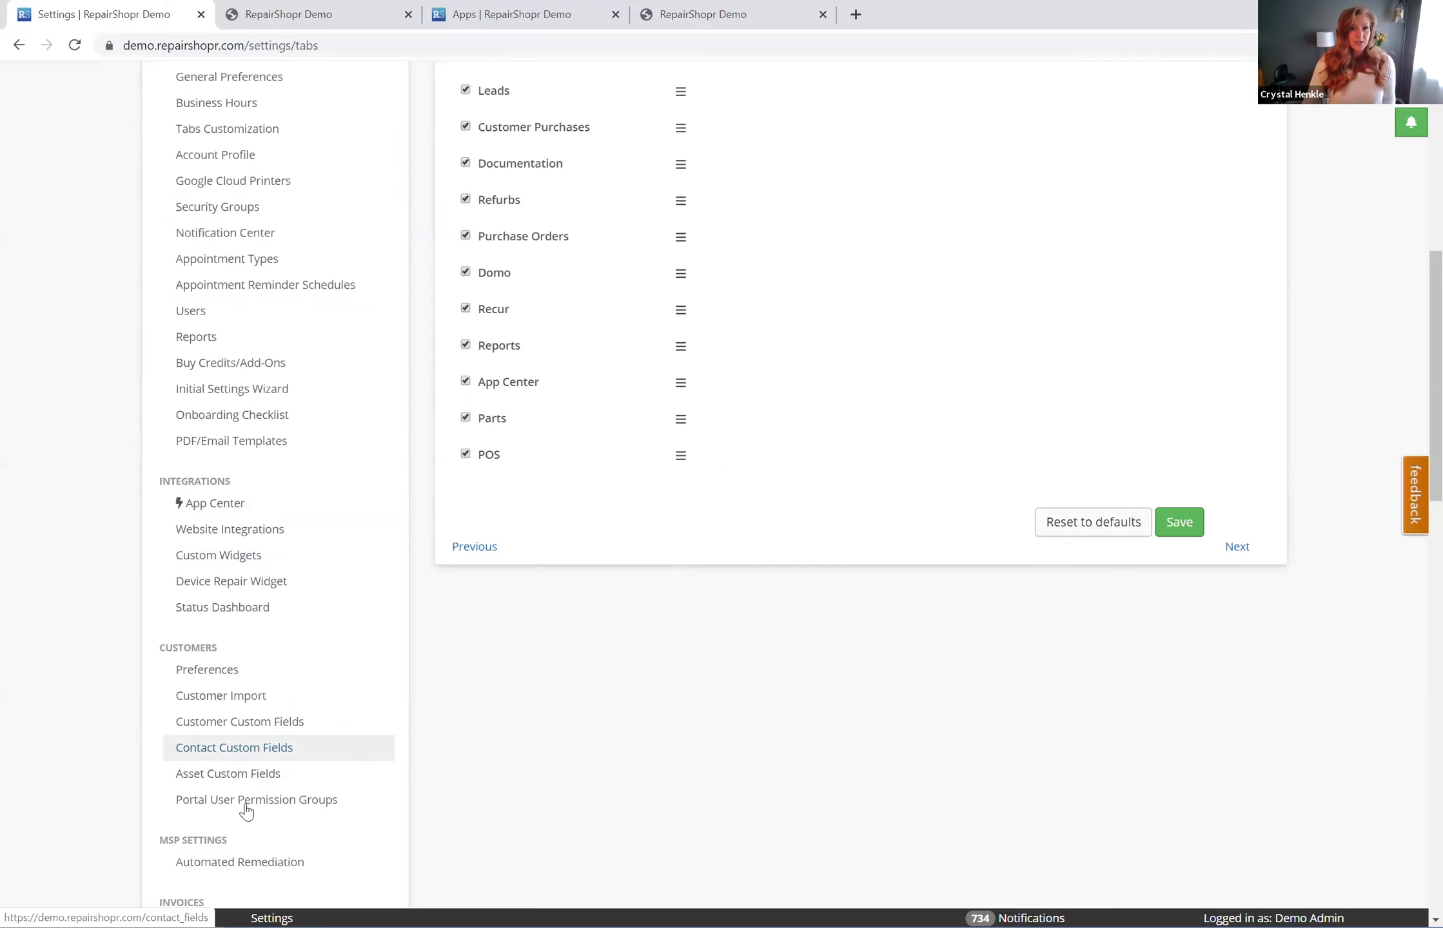
left_click(265, 807)
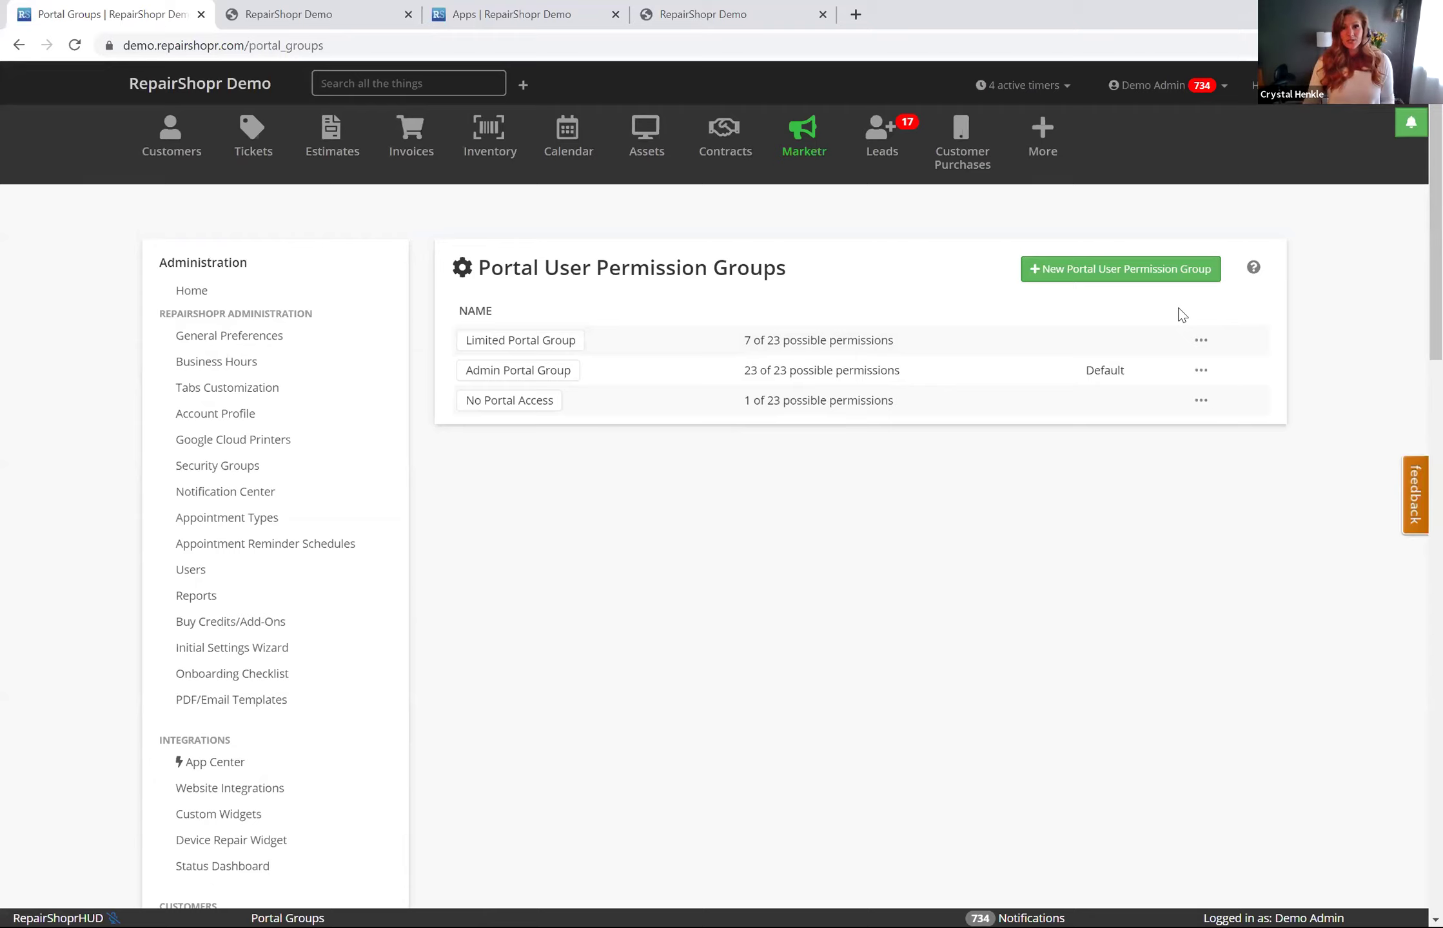
left_click(1202, 371)
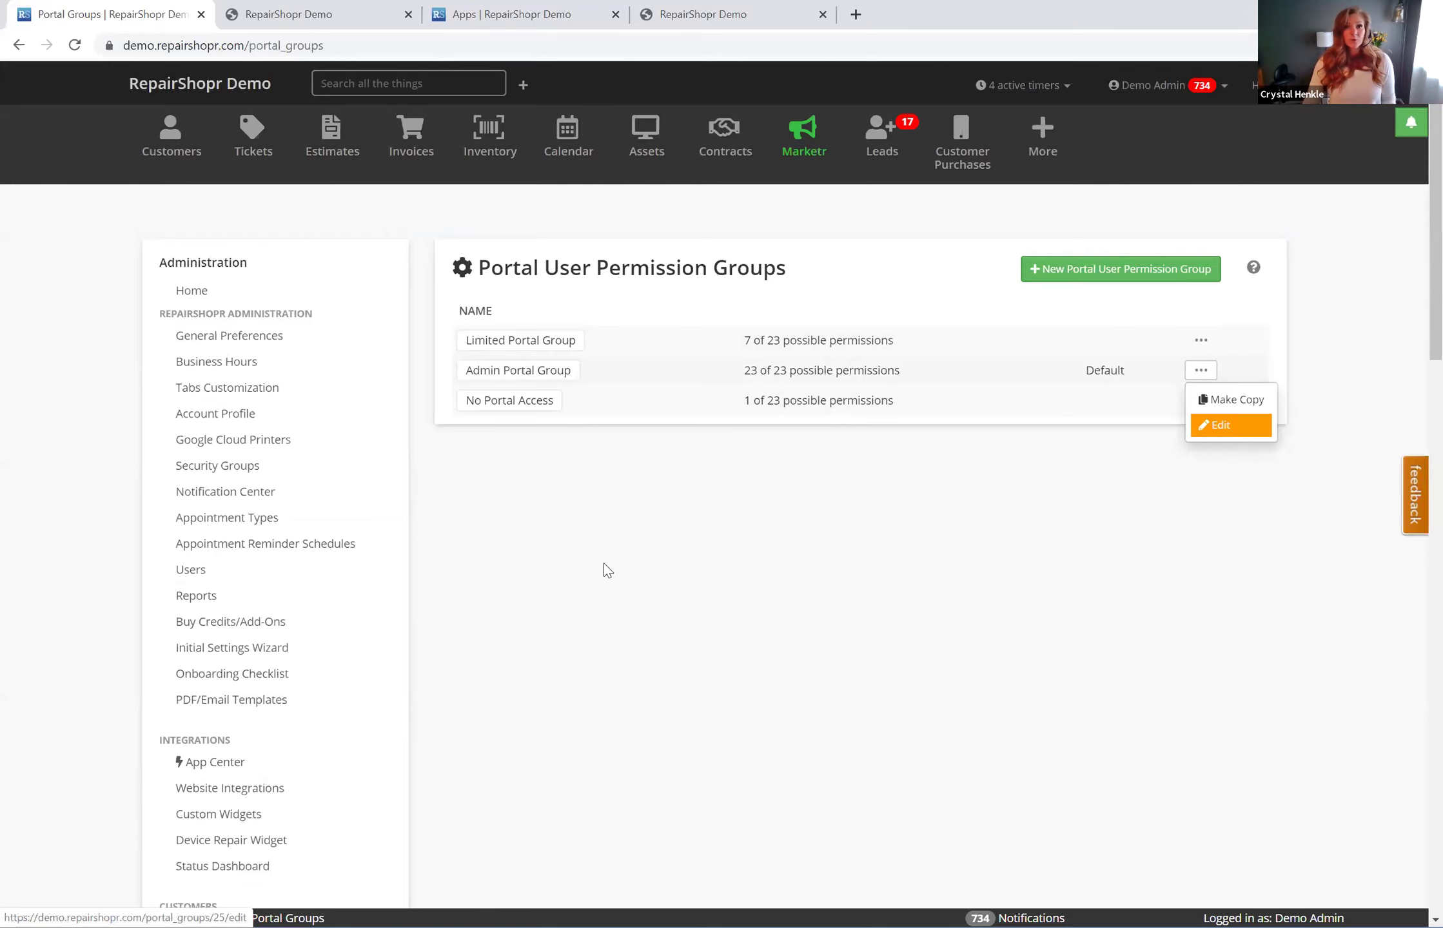
left_click(1220, 425)
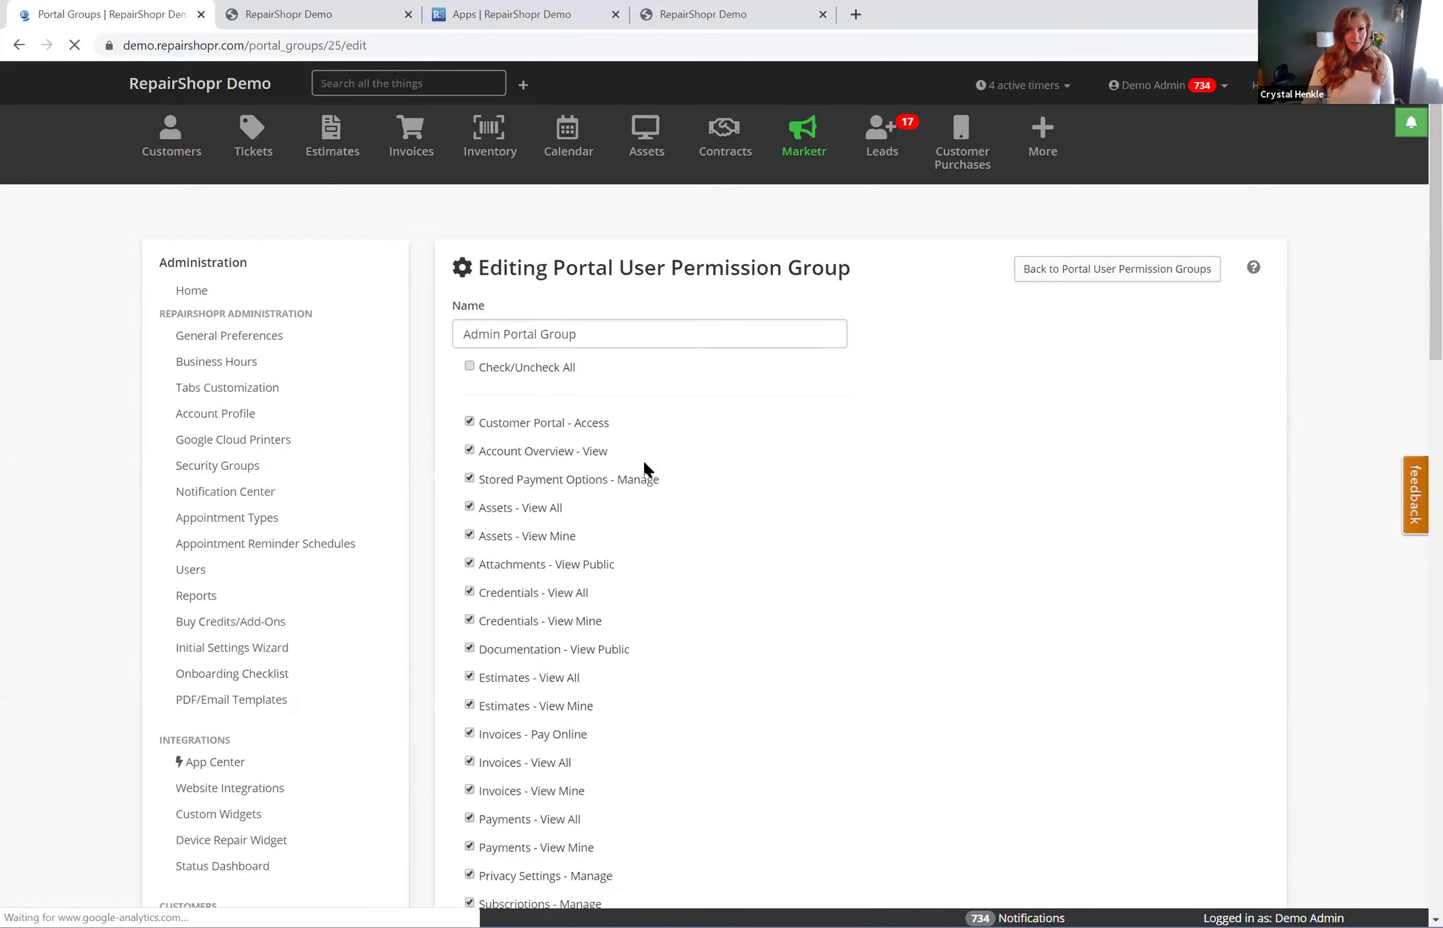
scroll(760, 577, "down", 5)
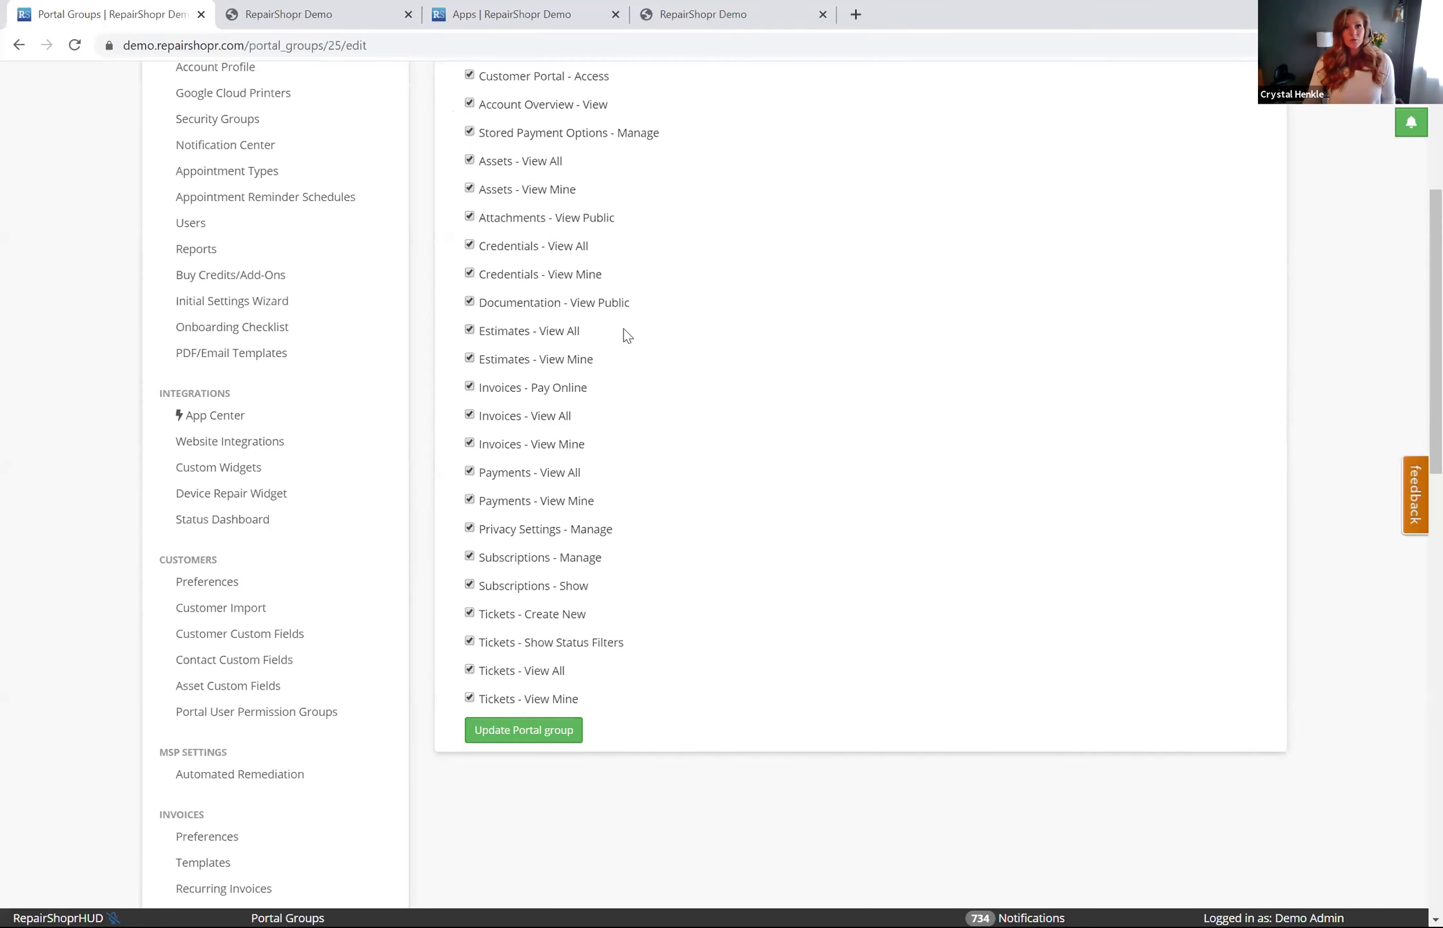
left_click_drag(631, 303, 476, 303)
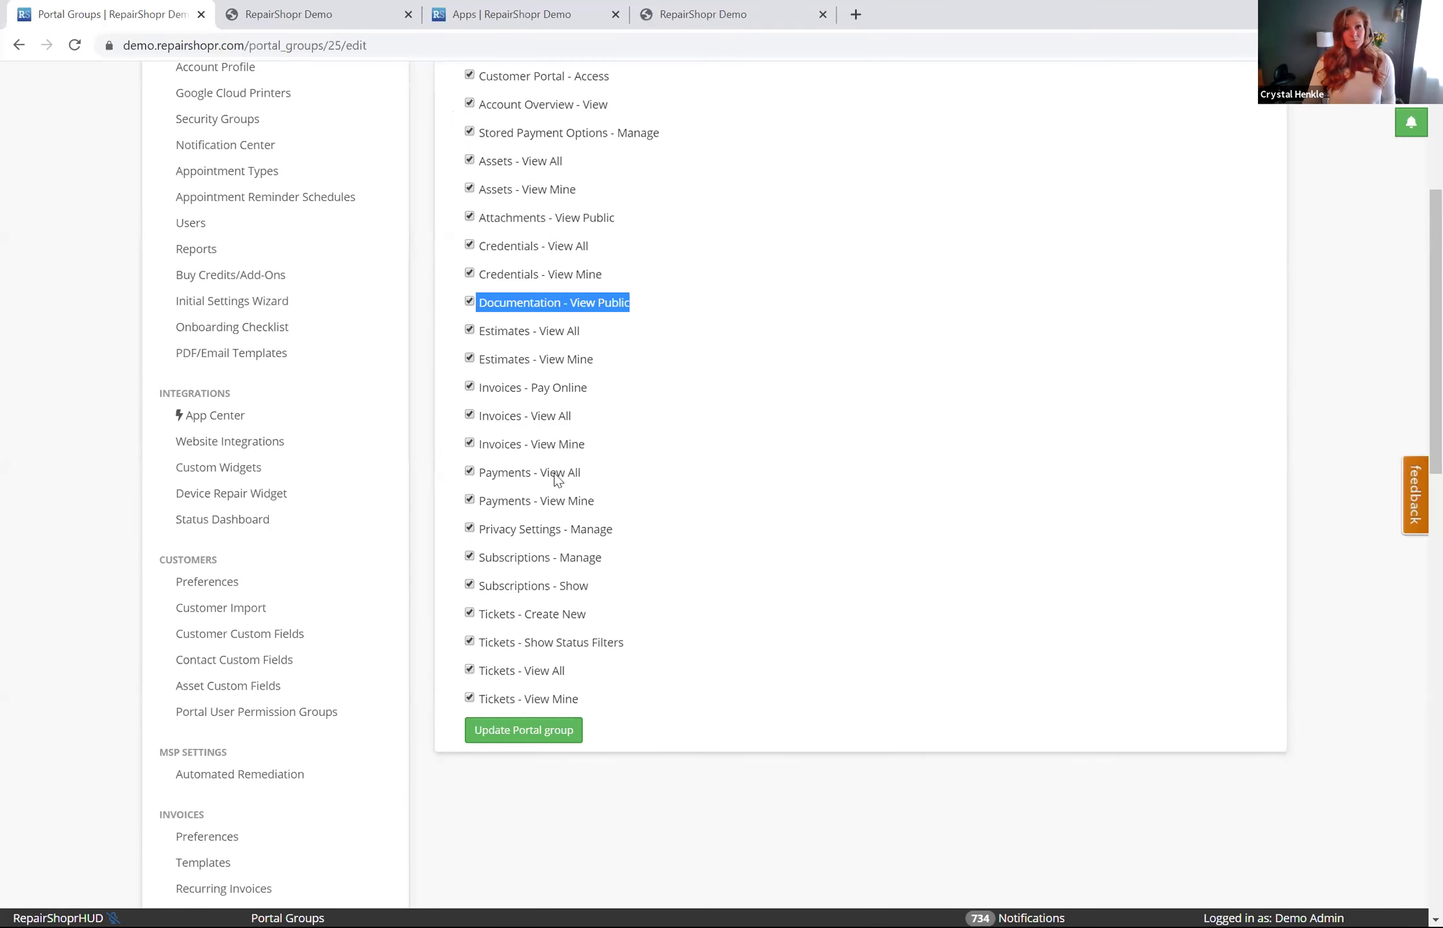
scroll(772, 395, "up", 5)
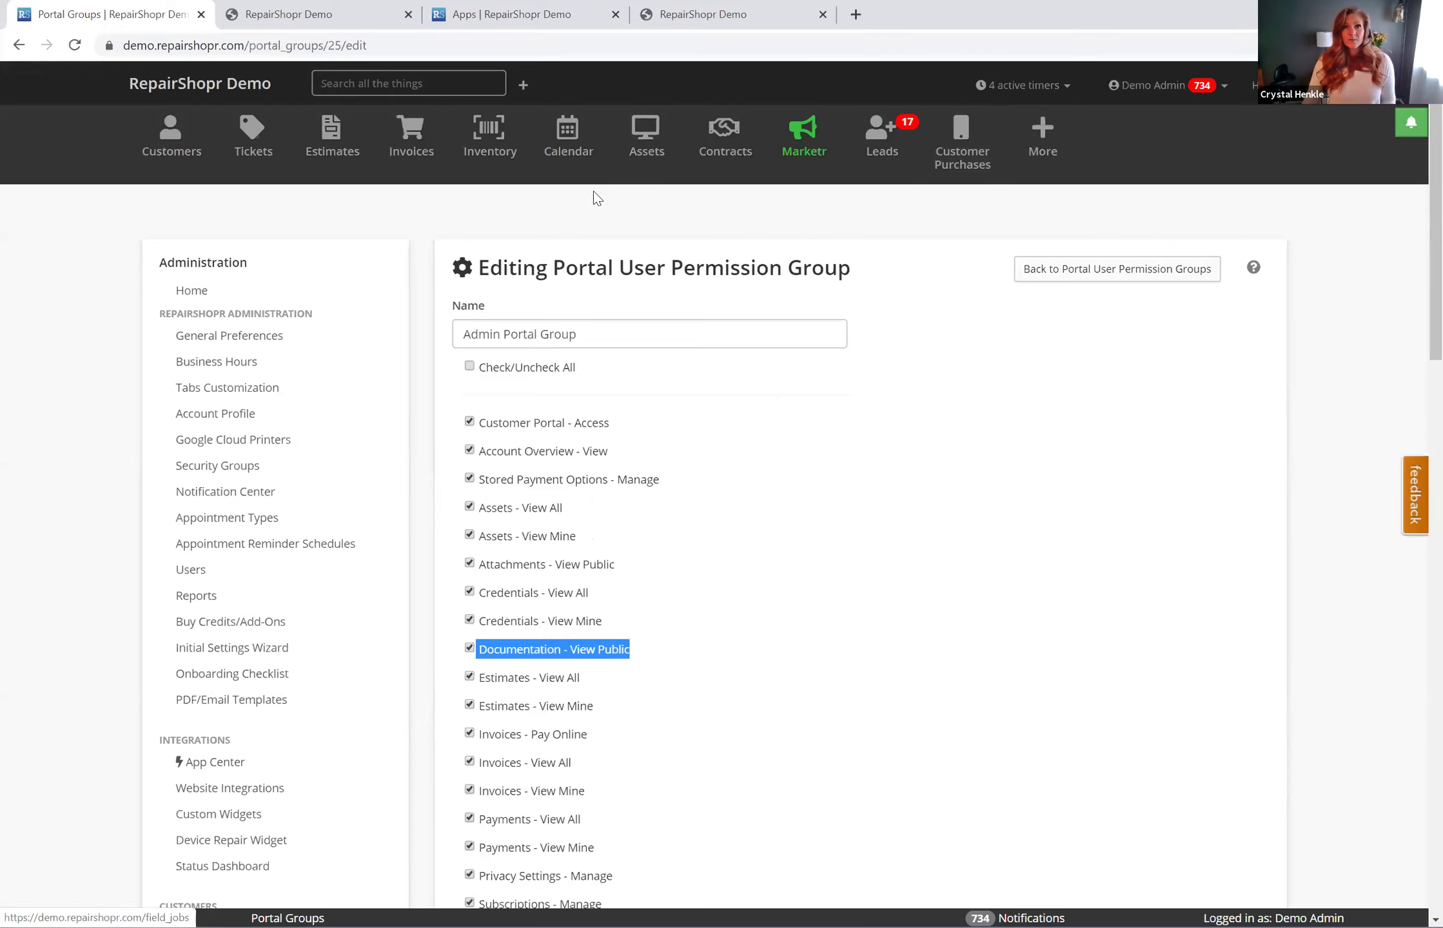
- Start a new page in the Documentation Center and set its page type to Customer Portal
left_click(1044, 135)
left_click(1030, 190)
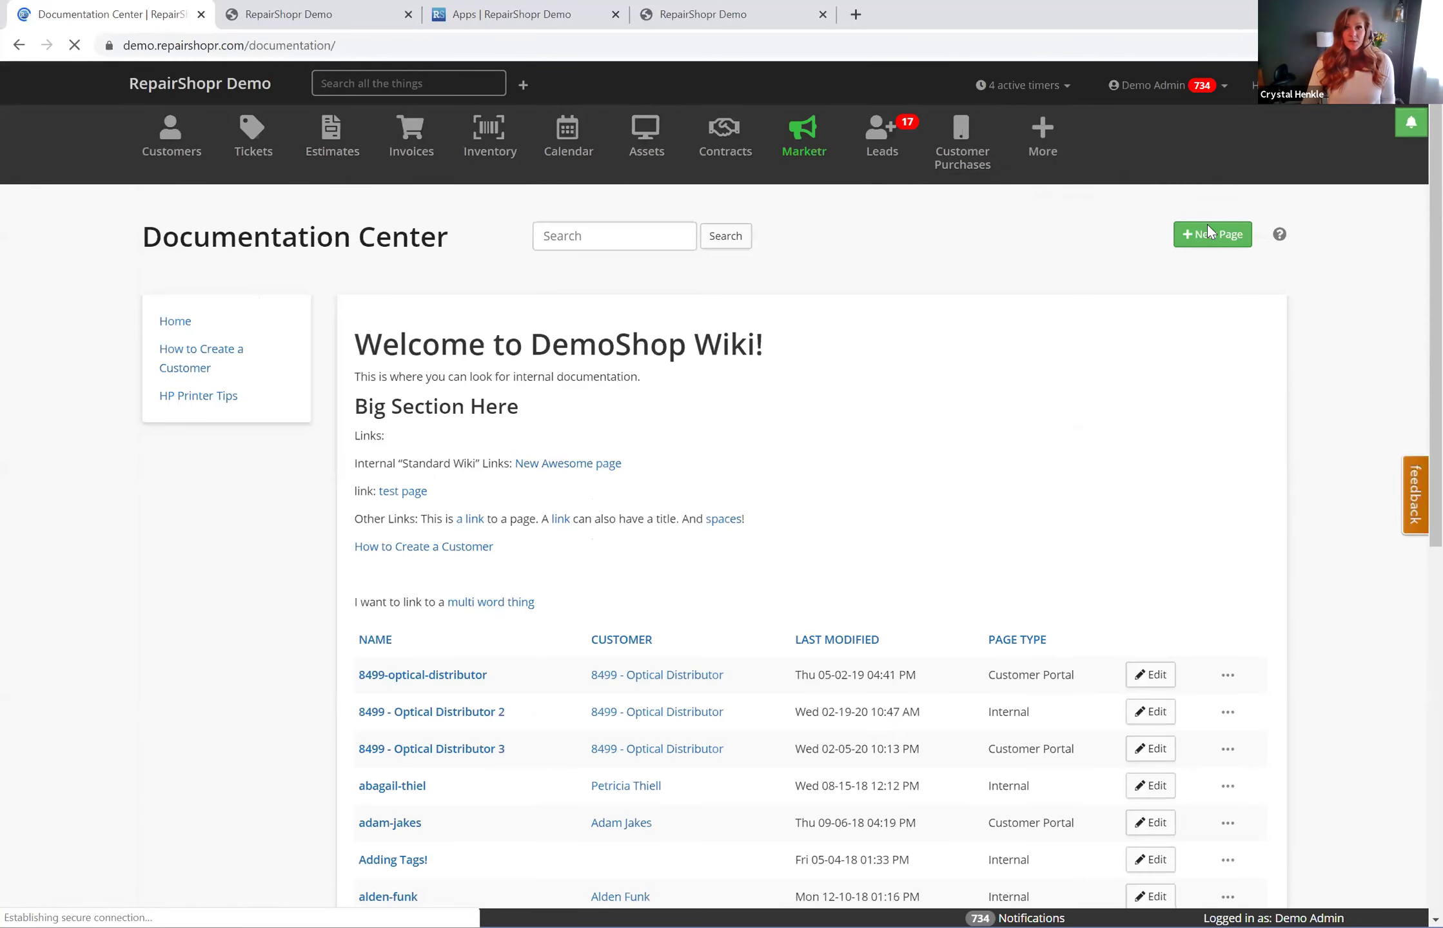
left_click(1215, 236)
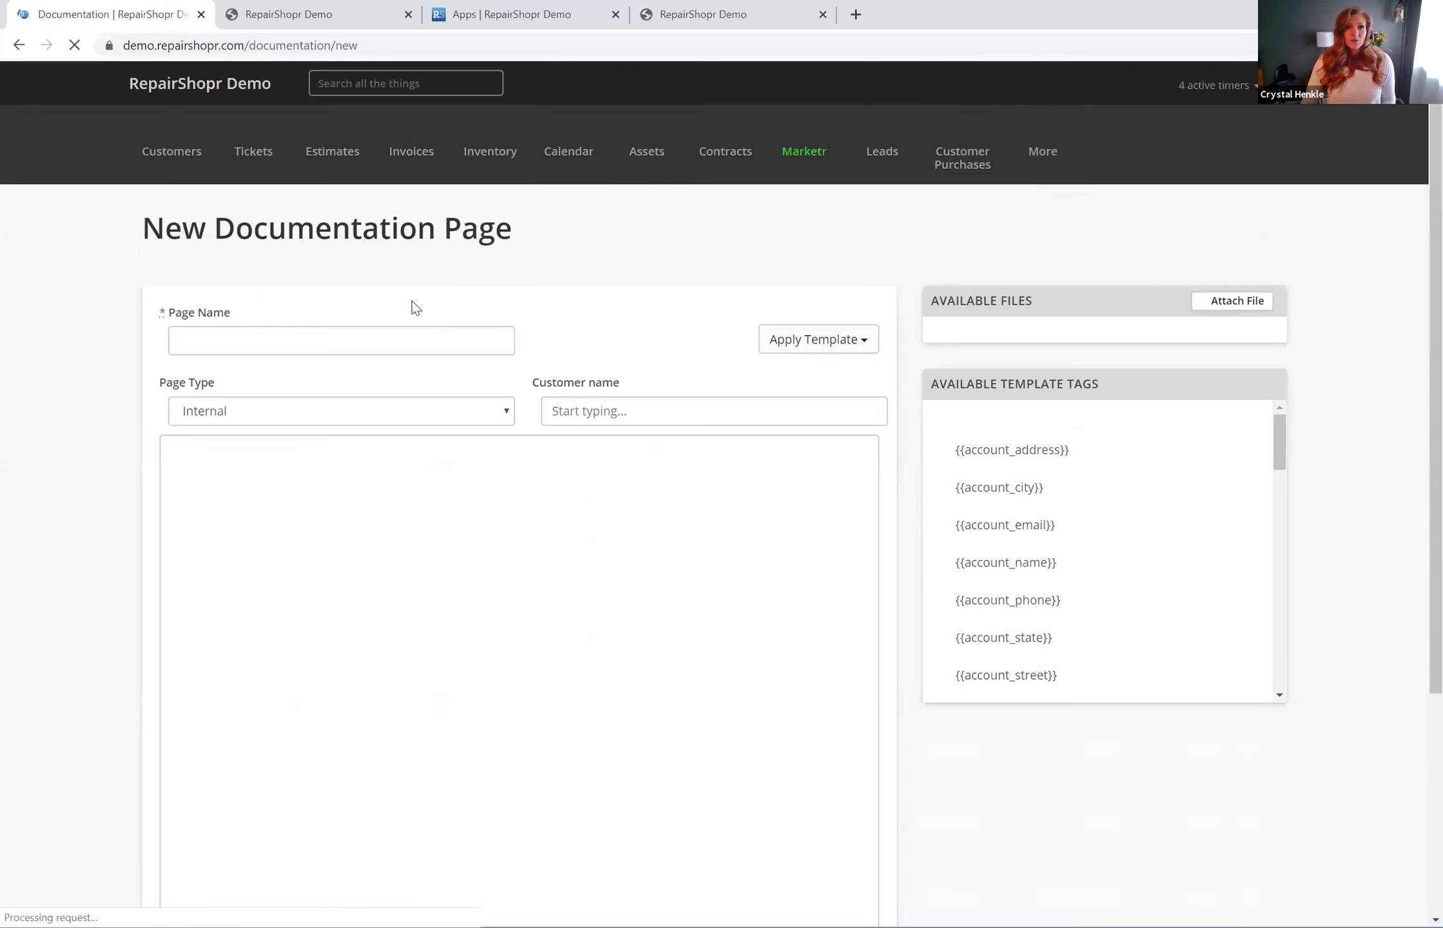
left_click(230, 464)
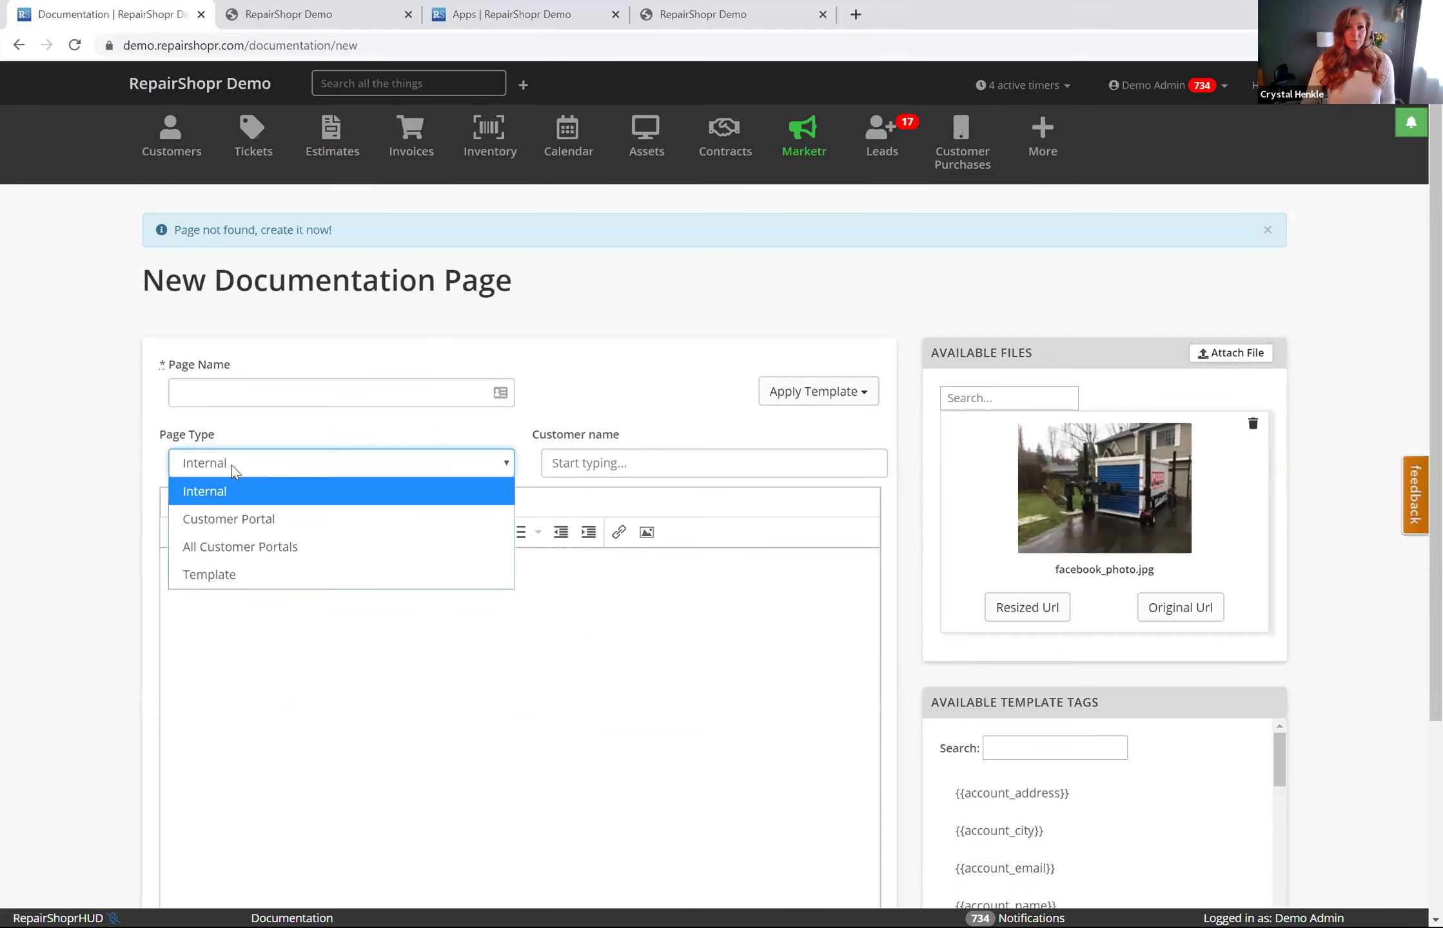
left_click(248, 519)
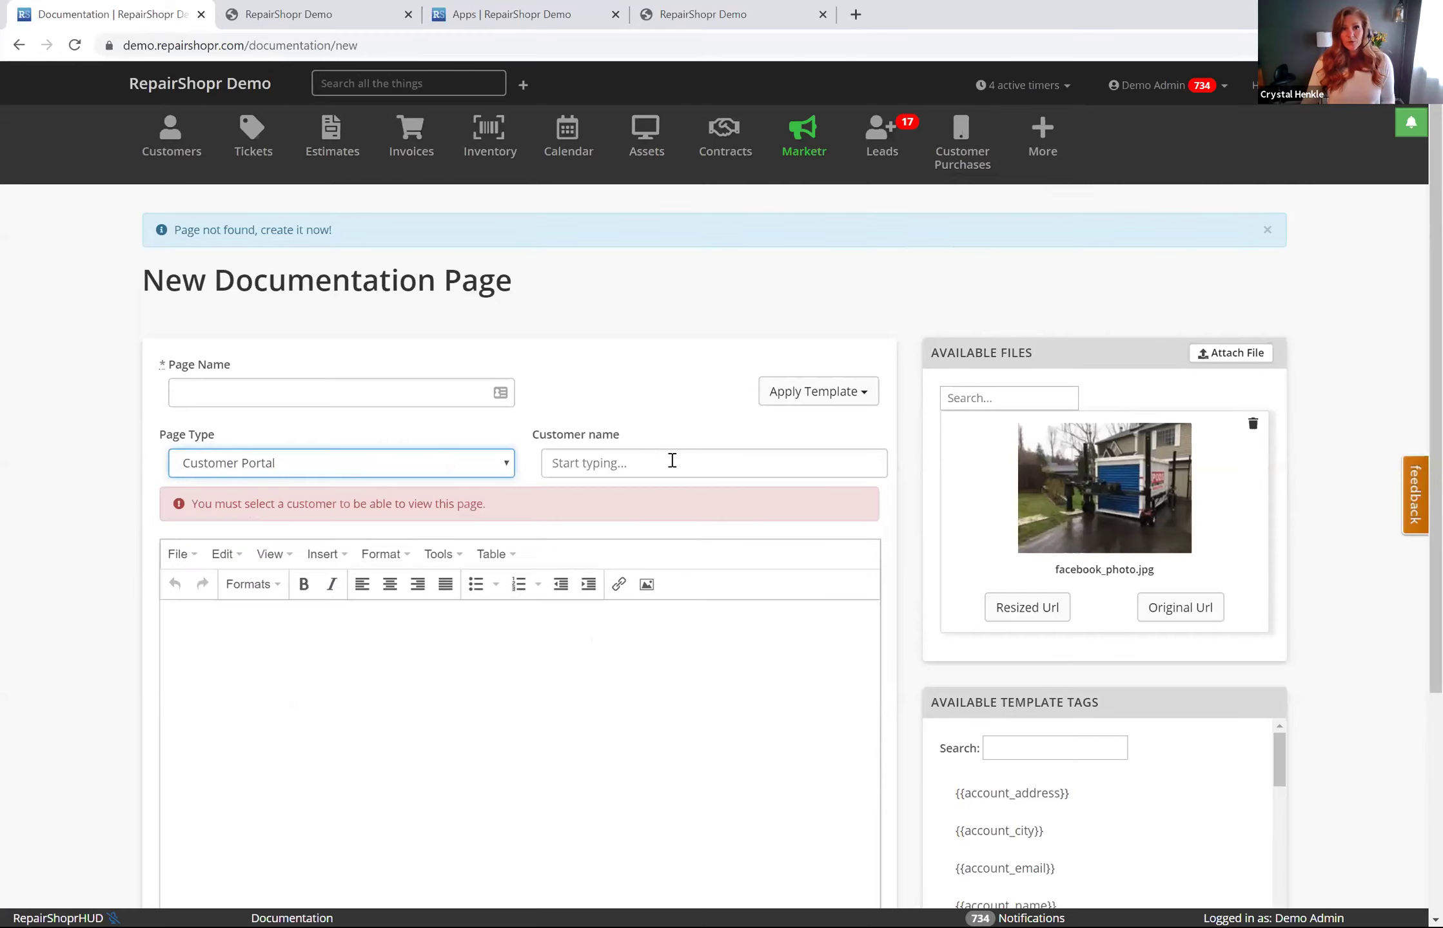
- Change the new documentation page's type to All Customer Portals and look over the page type options again
left_click(343, 463)
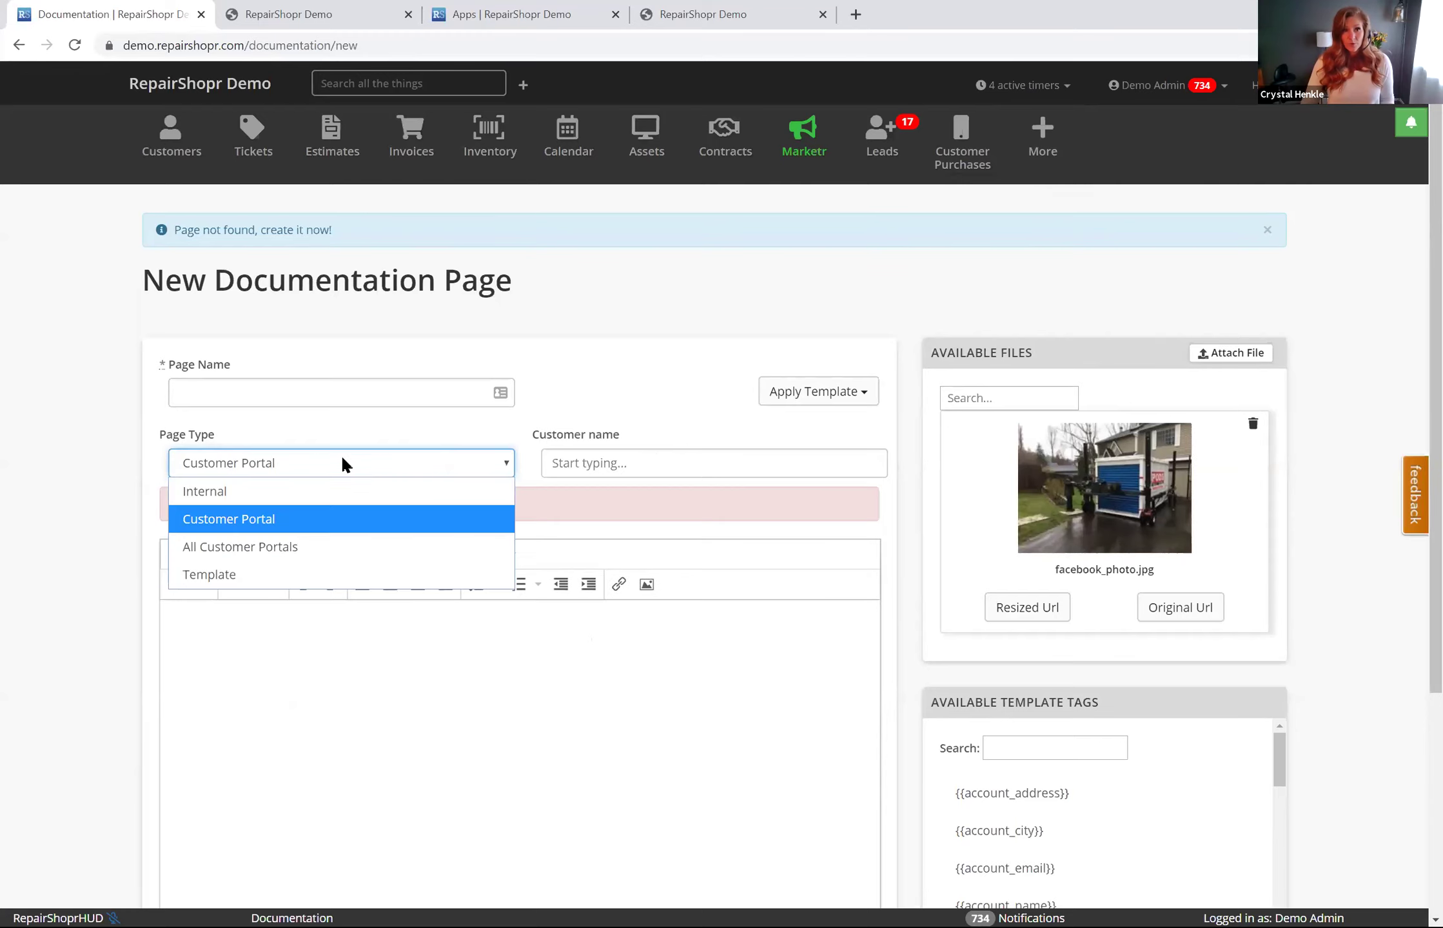
left_click(283, 547)
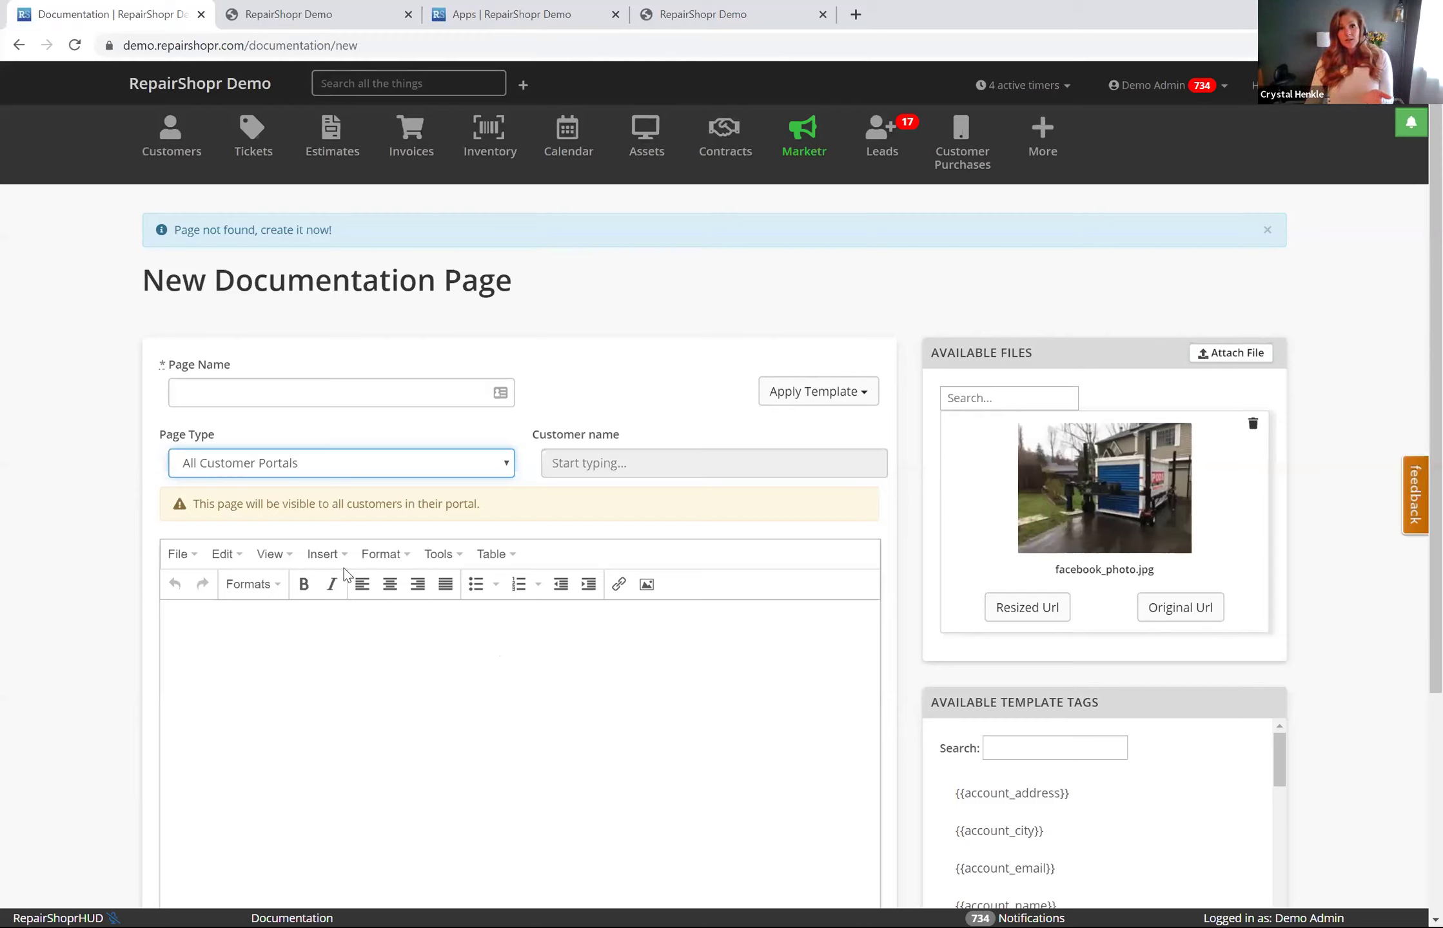
left_click(290, 464)
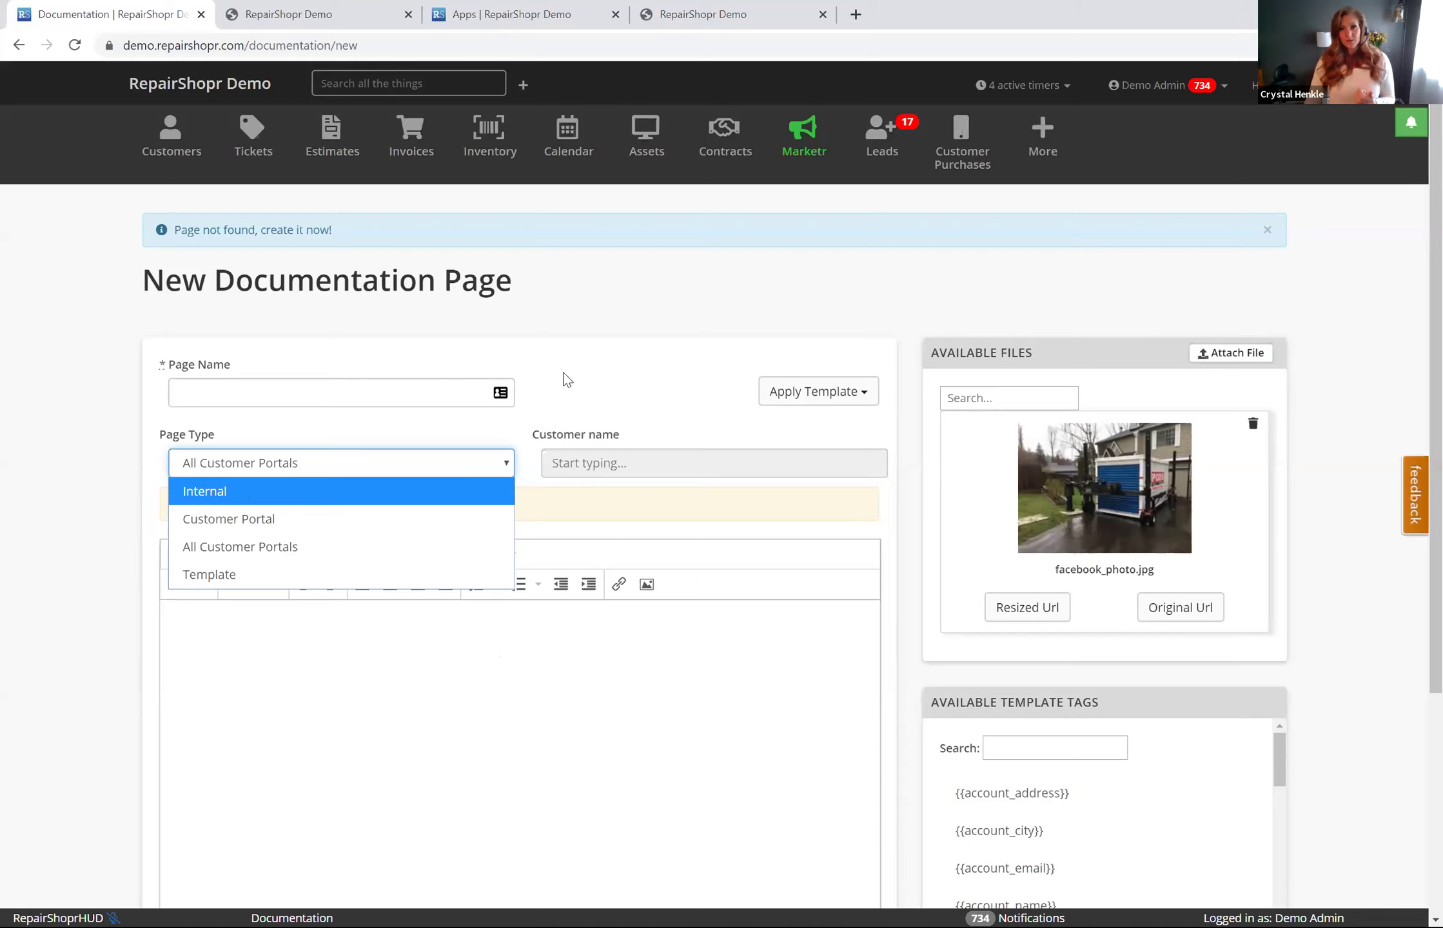
left_click(603, 365)
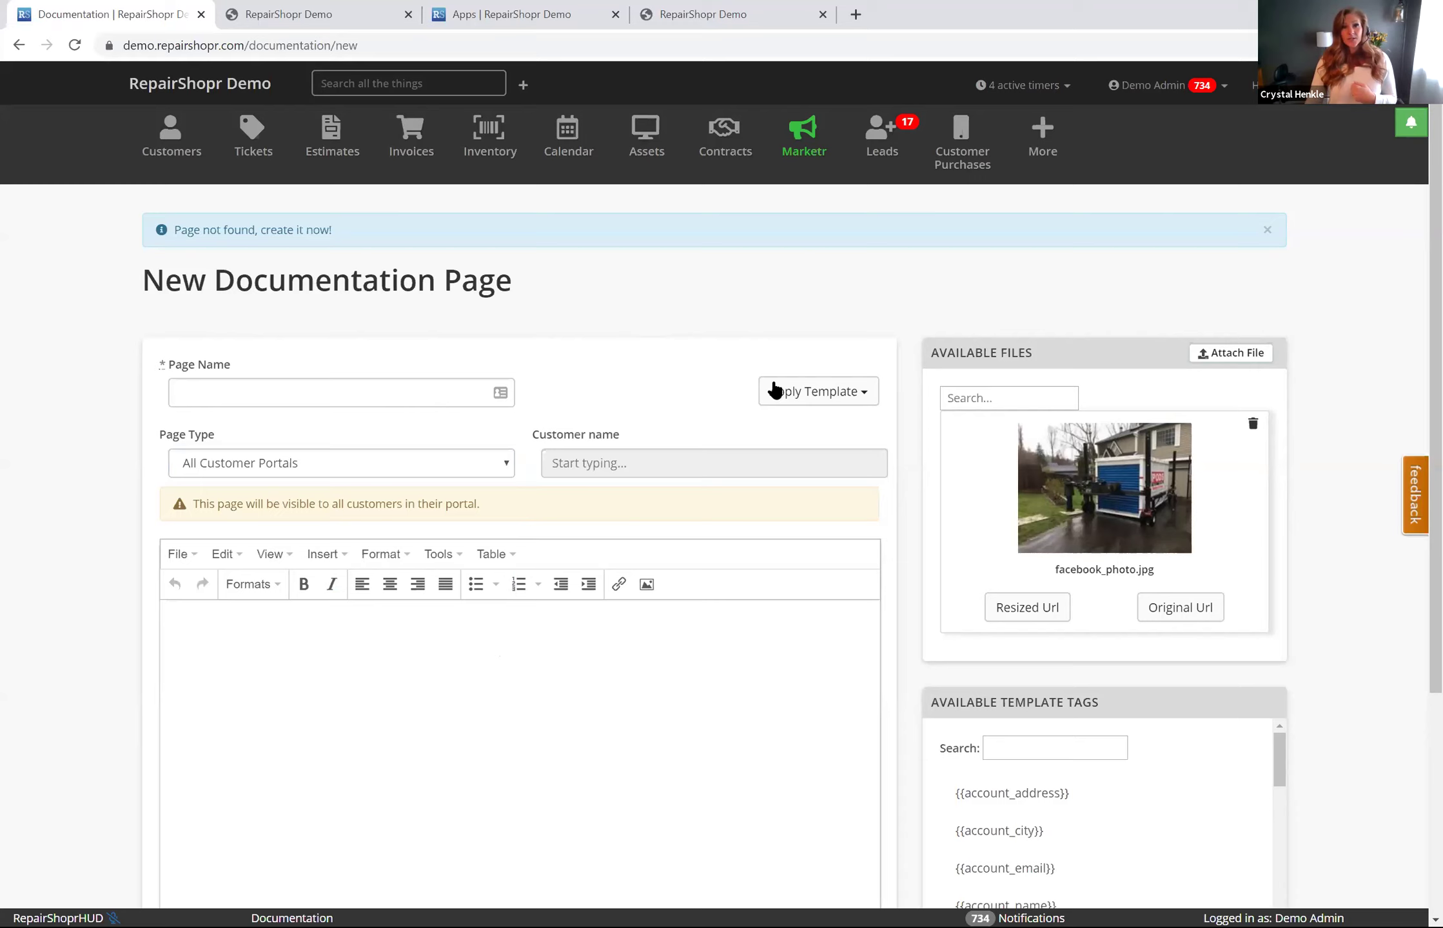
- Open Marketr, preview the "COVID-19 - Need help moving remote?" gallery template, close the preview, and return to the running mailers
left_click(1057, 157)
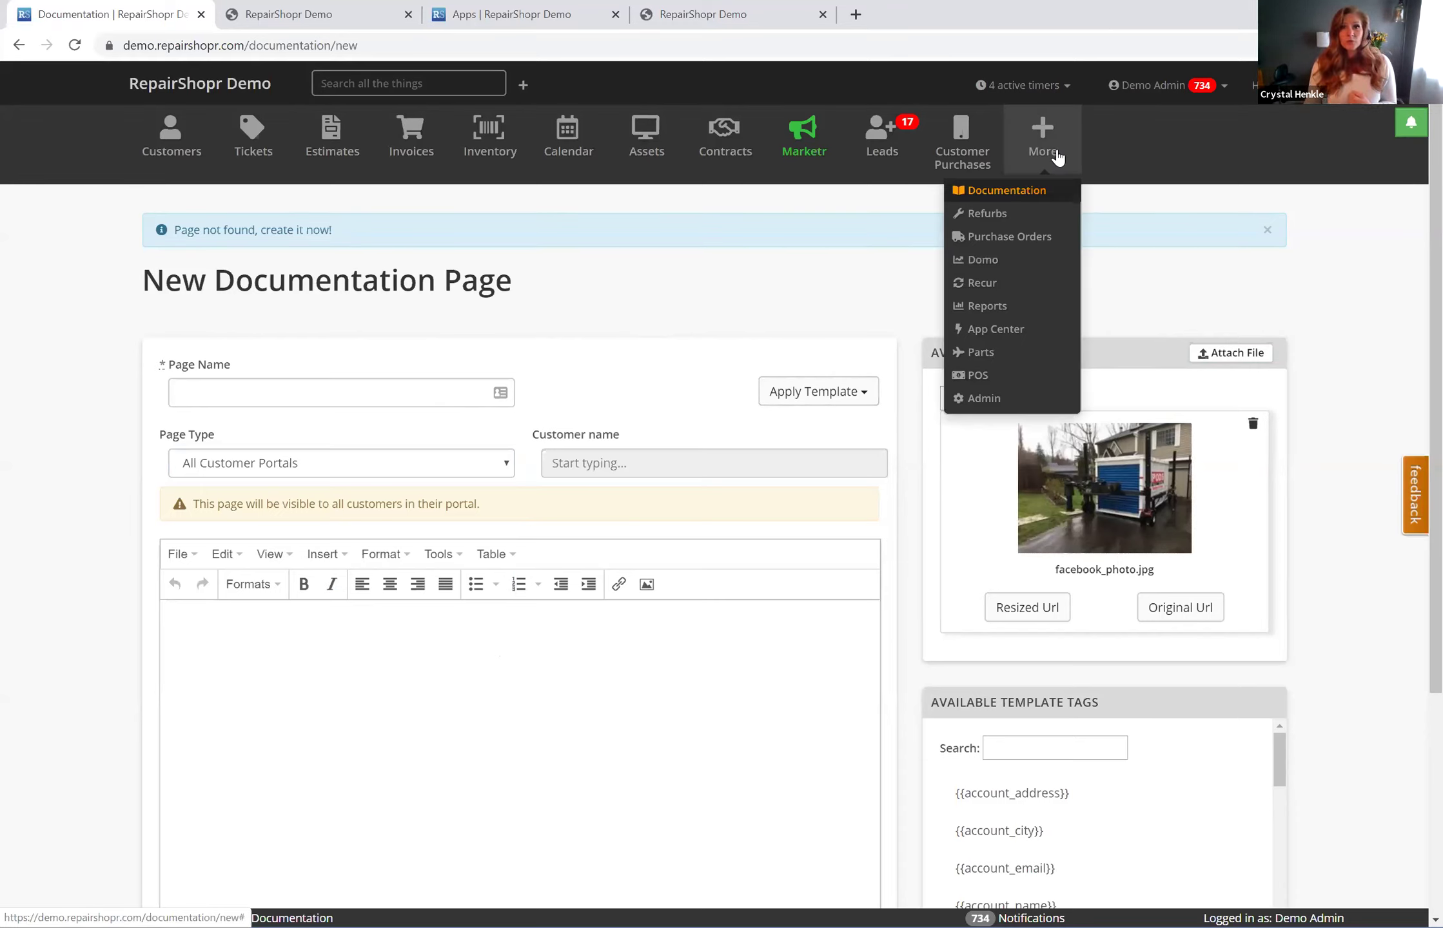
left_click(802, 132)
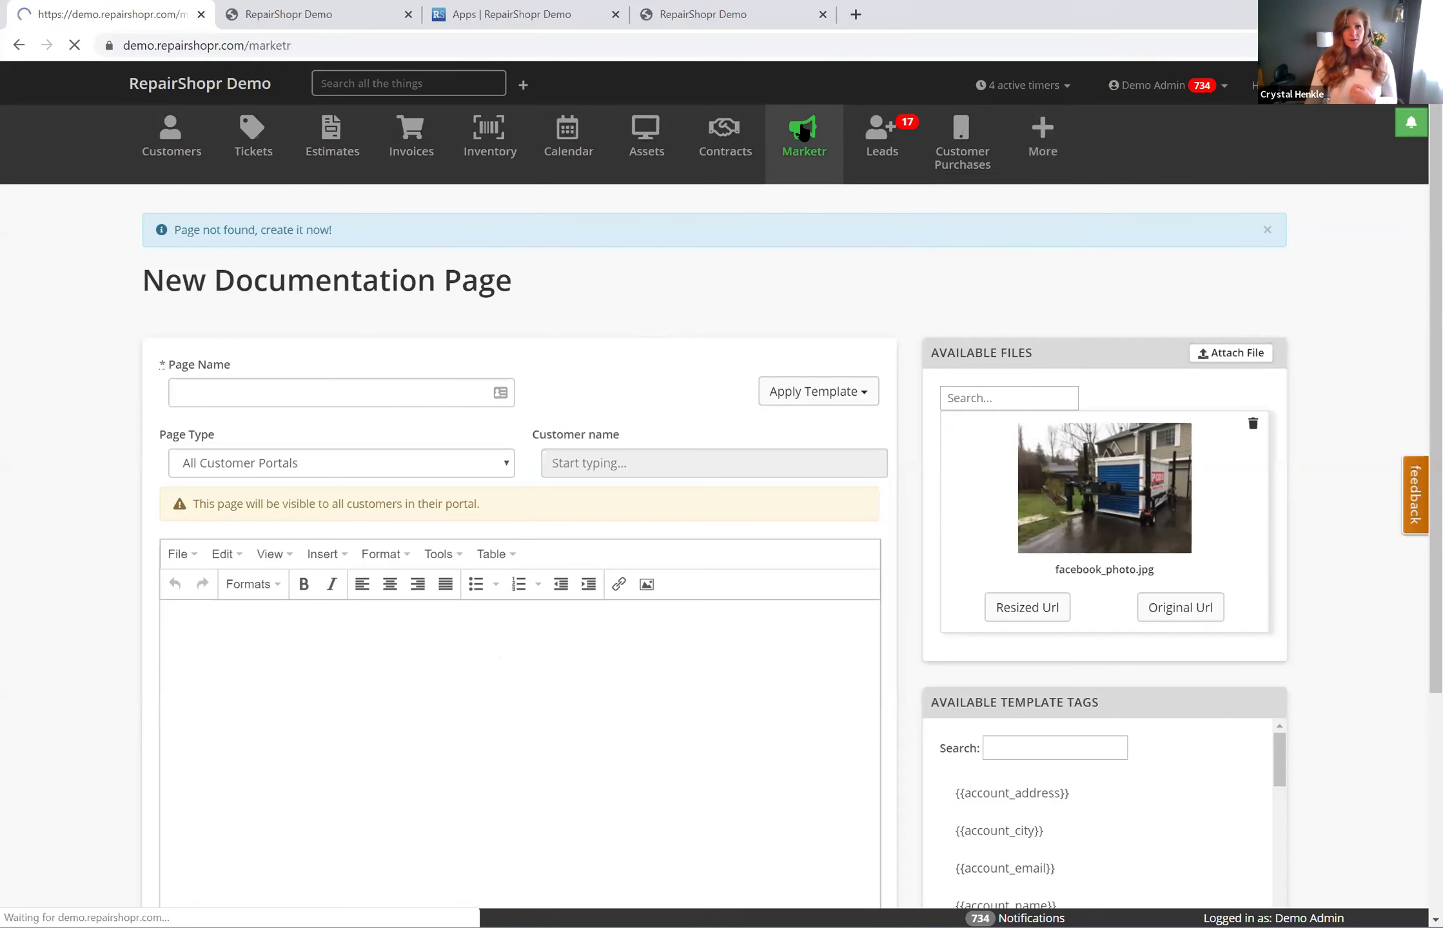
scroll(715, 458, "down", 6)
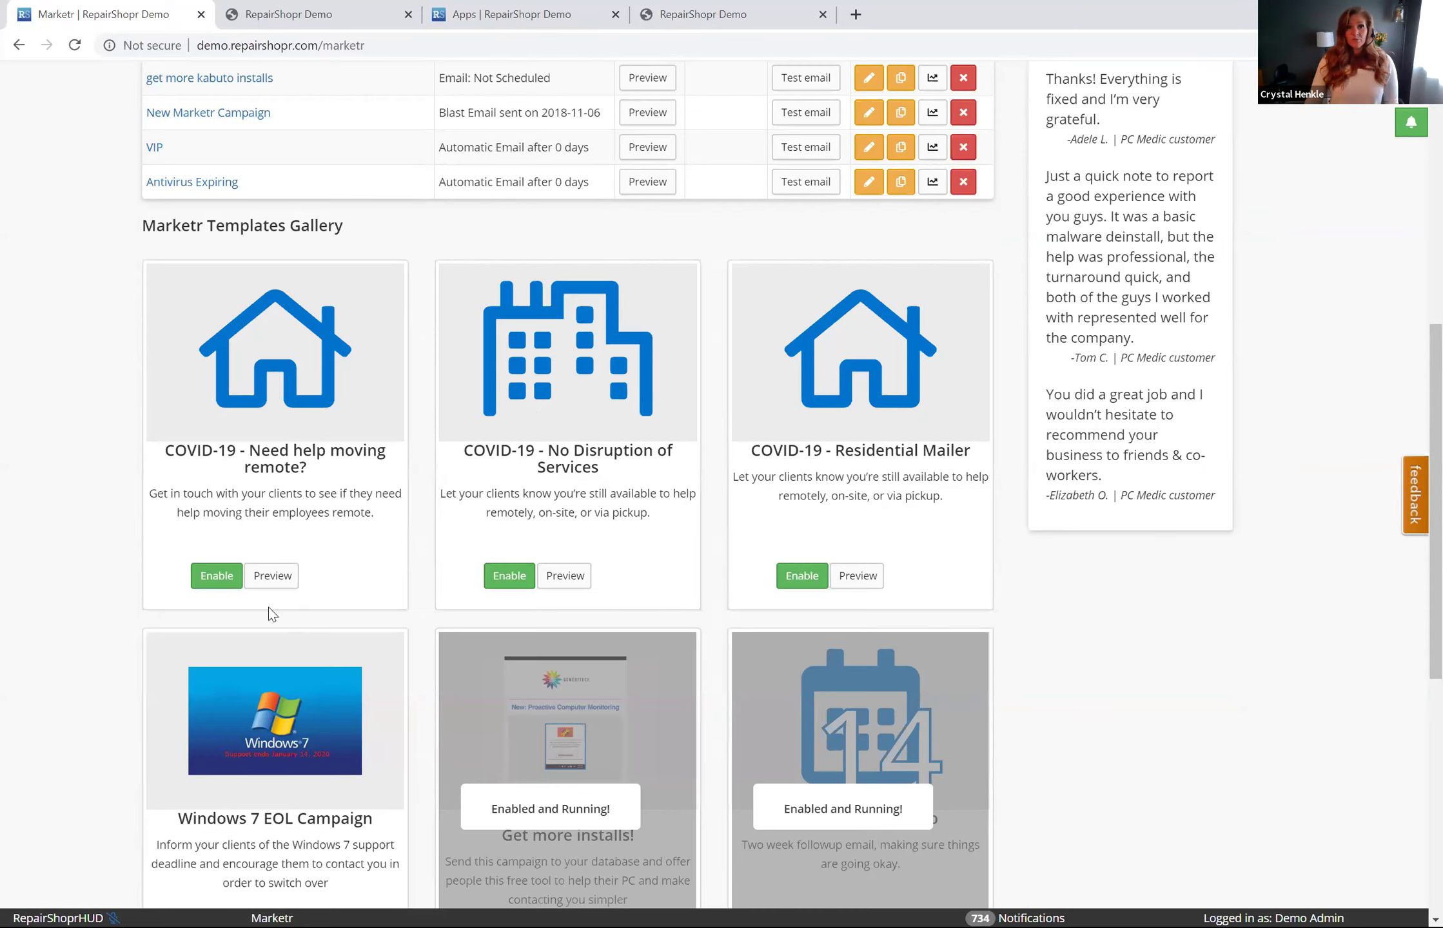
left_click(272, 576)
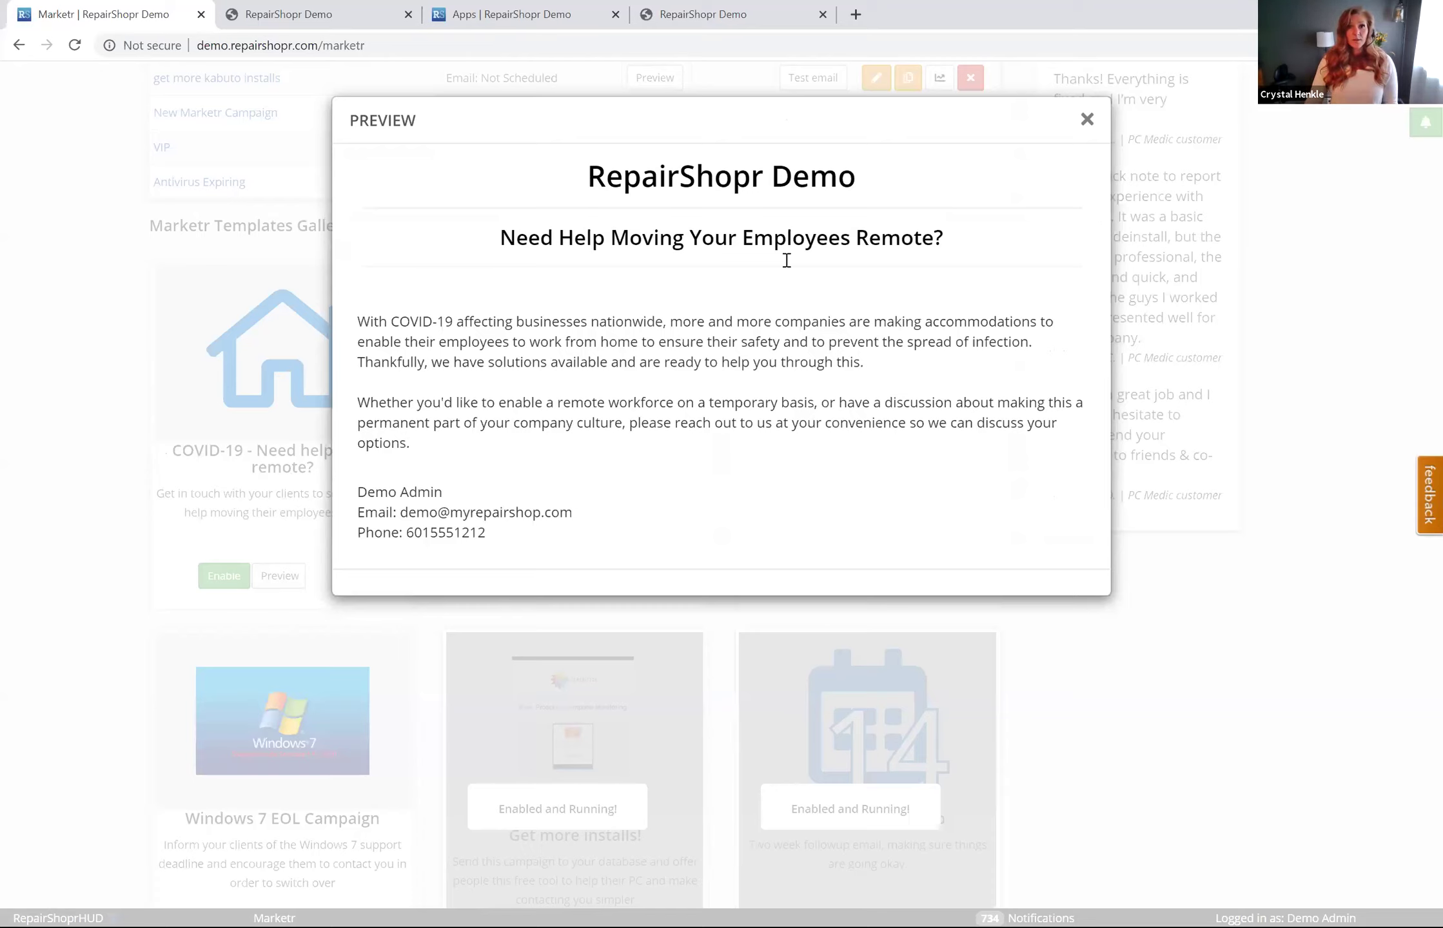
left_click(1087, 121)
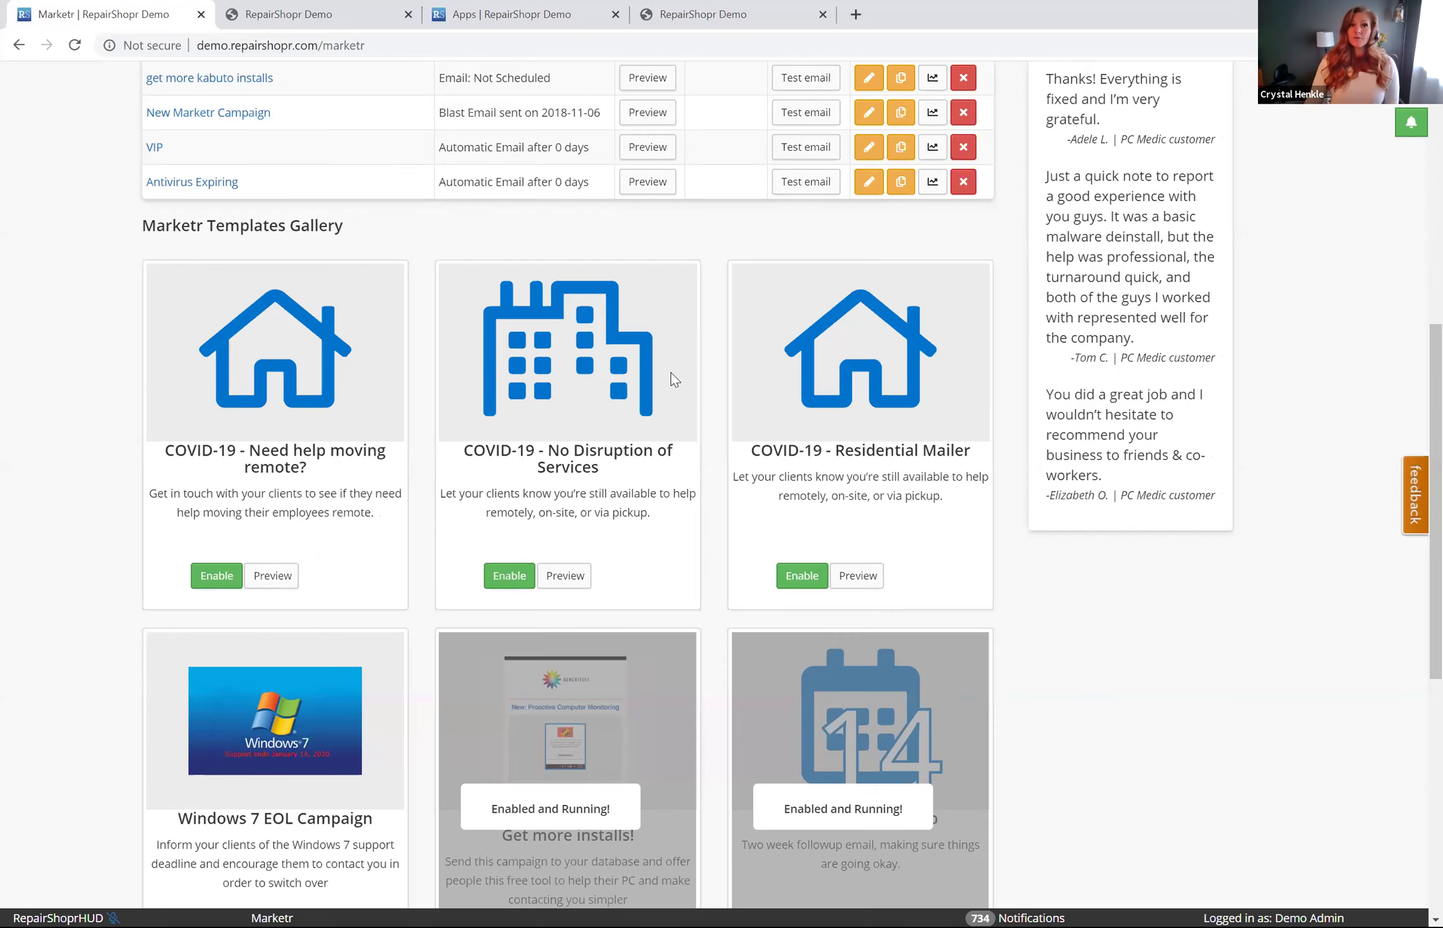
scroll(666, 335, "up", 10)
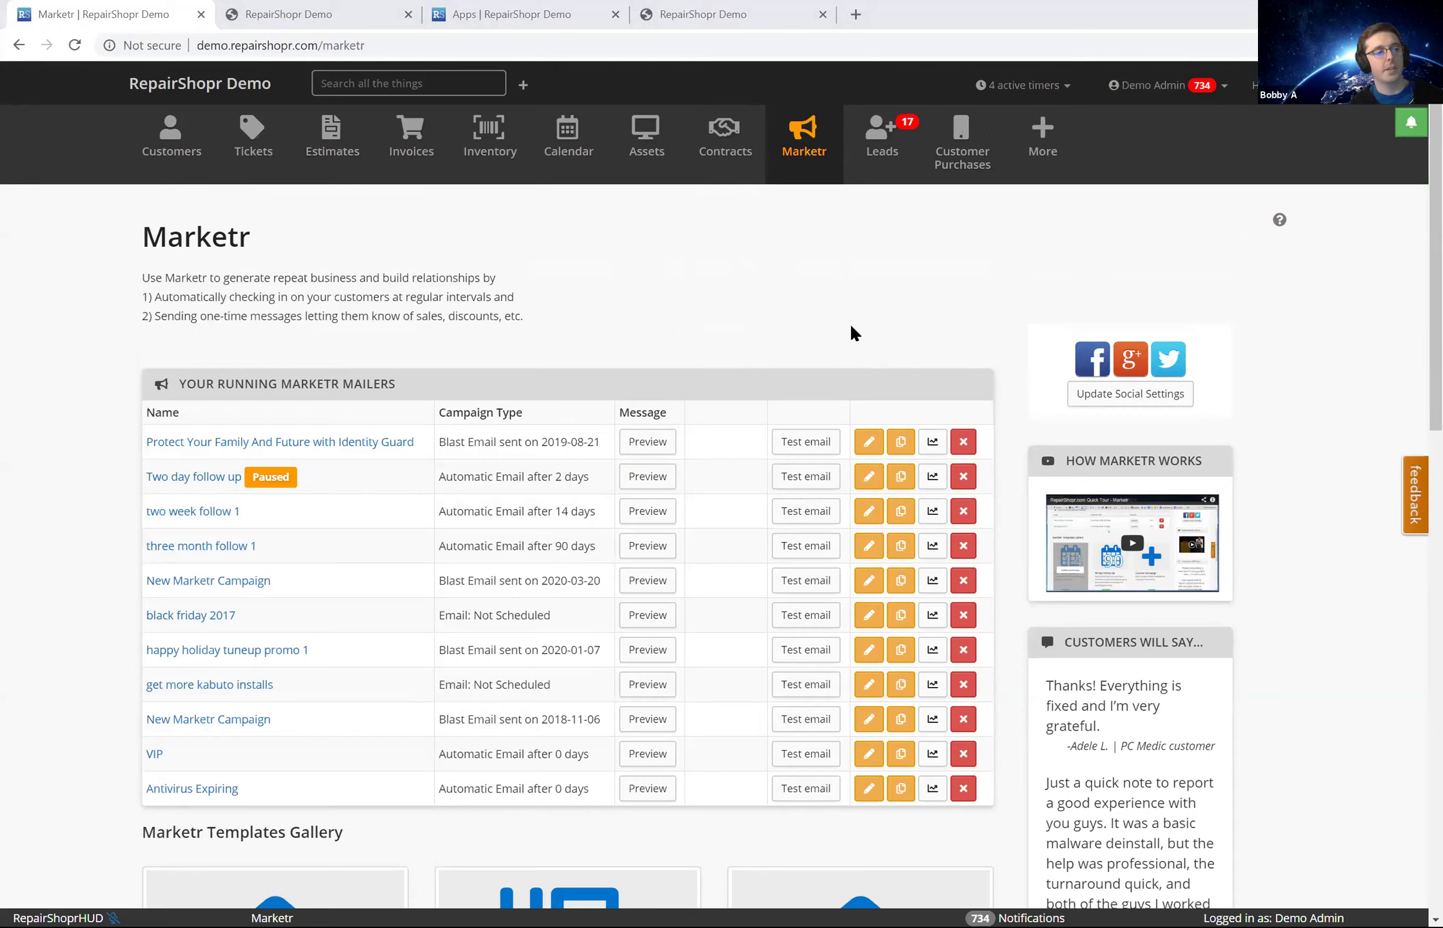
- Open Custom Widgets in Administration and look through the list of widget flows and their live URLs
left_click(1049, 153)
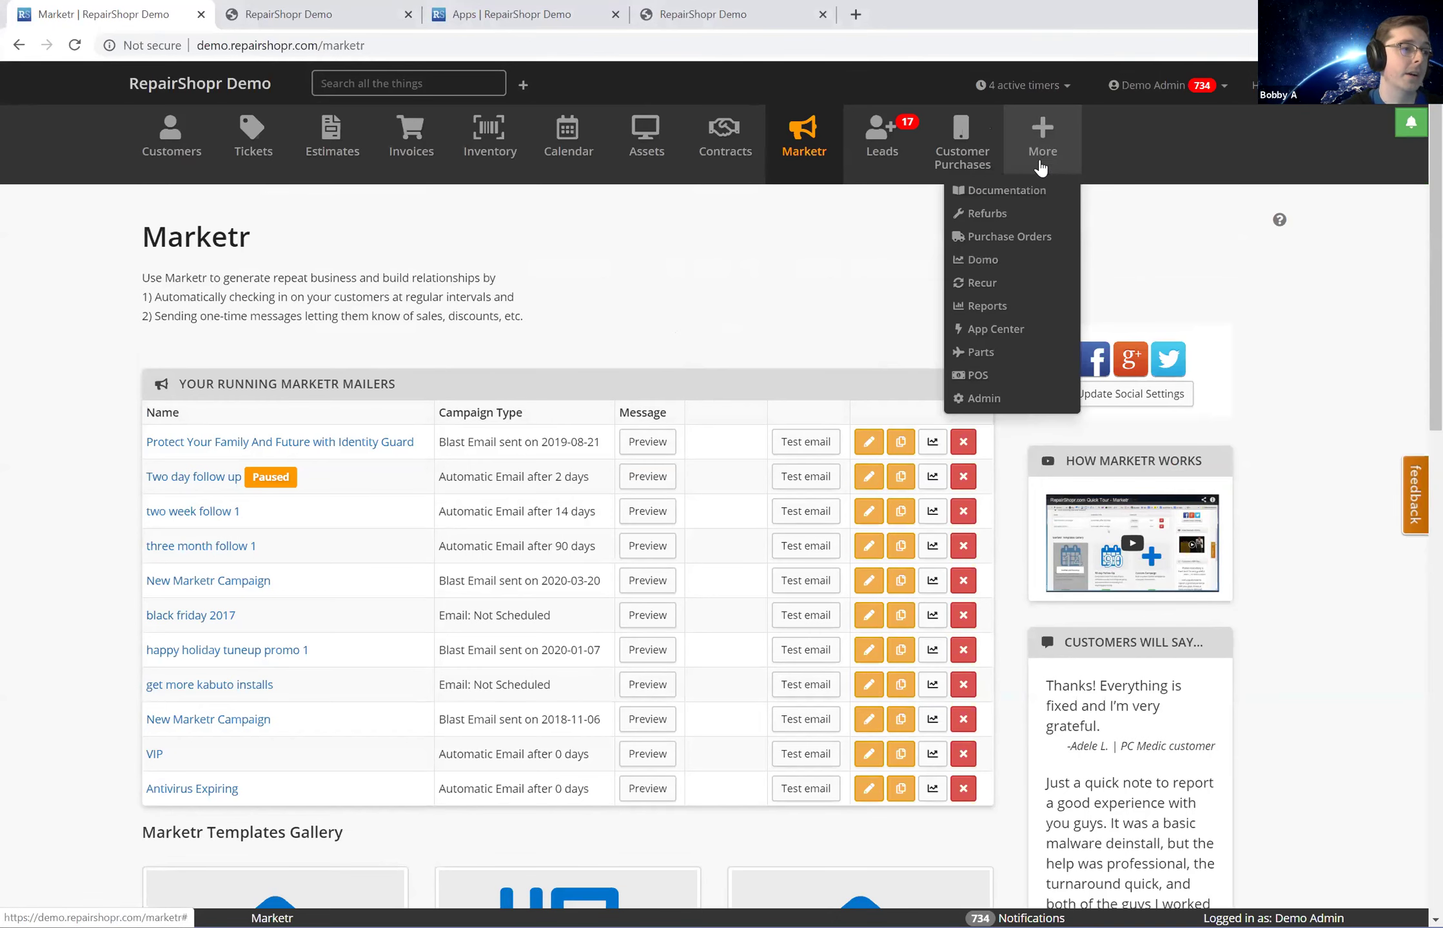
left_click(1002, 402)
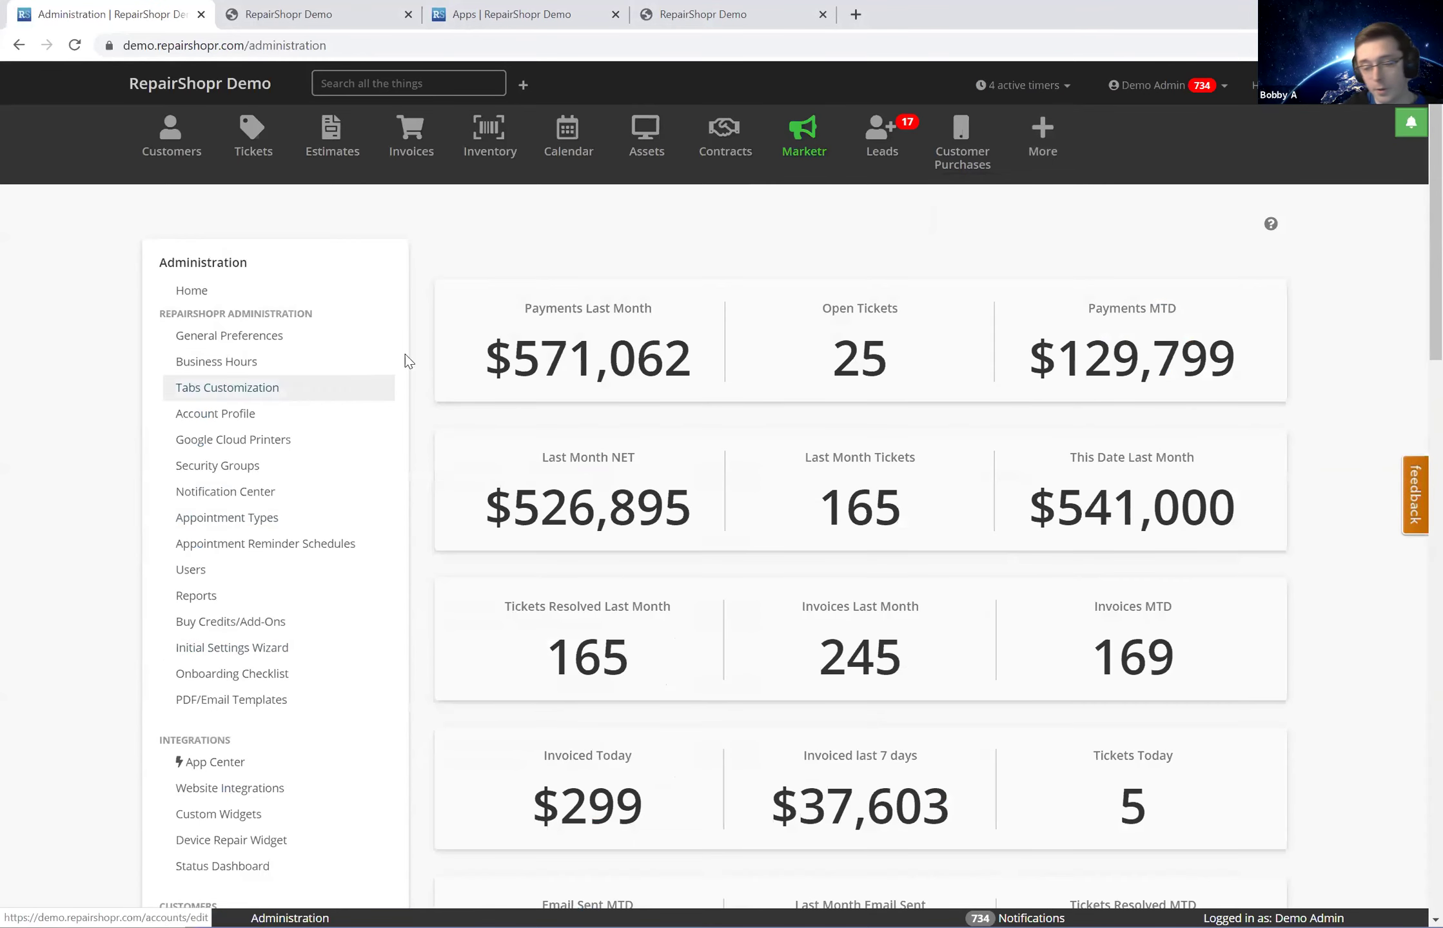
left_click(234, 818)
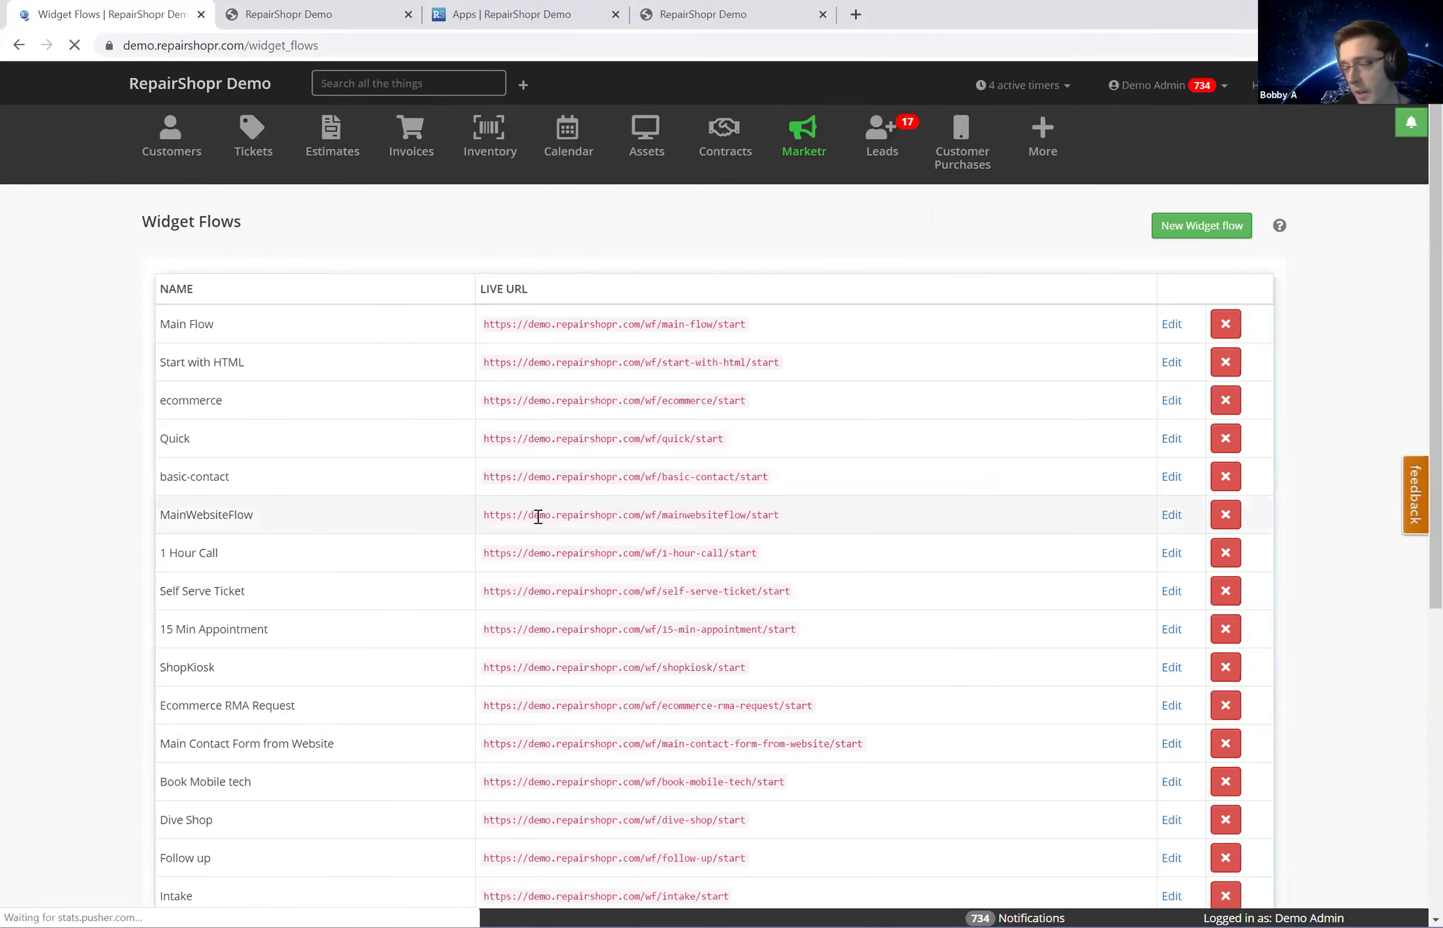
scroll(715, 476, "down", 4)
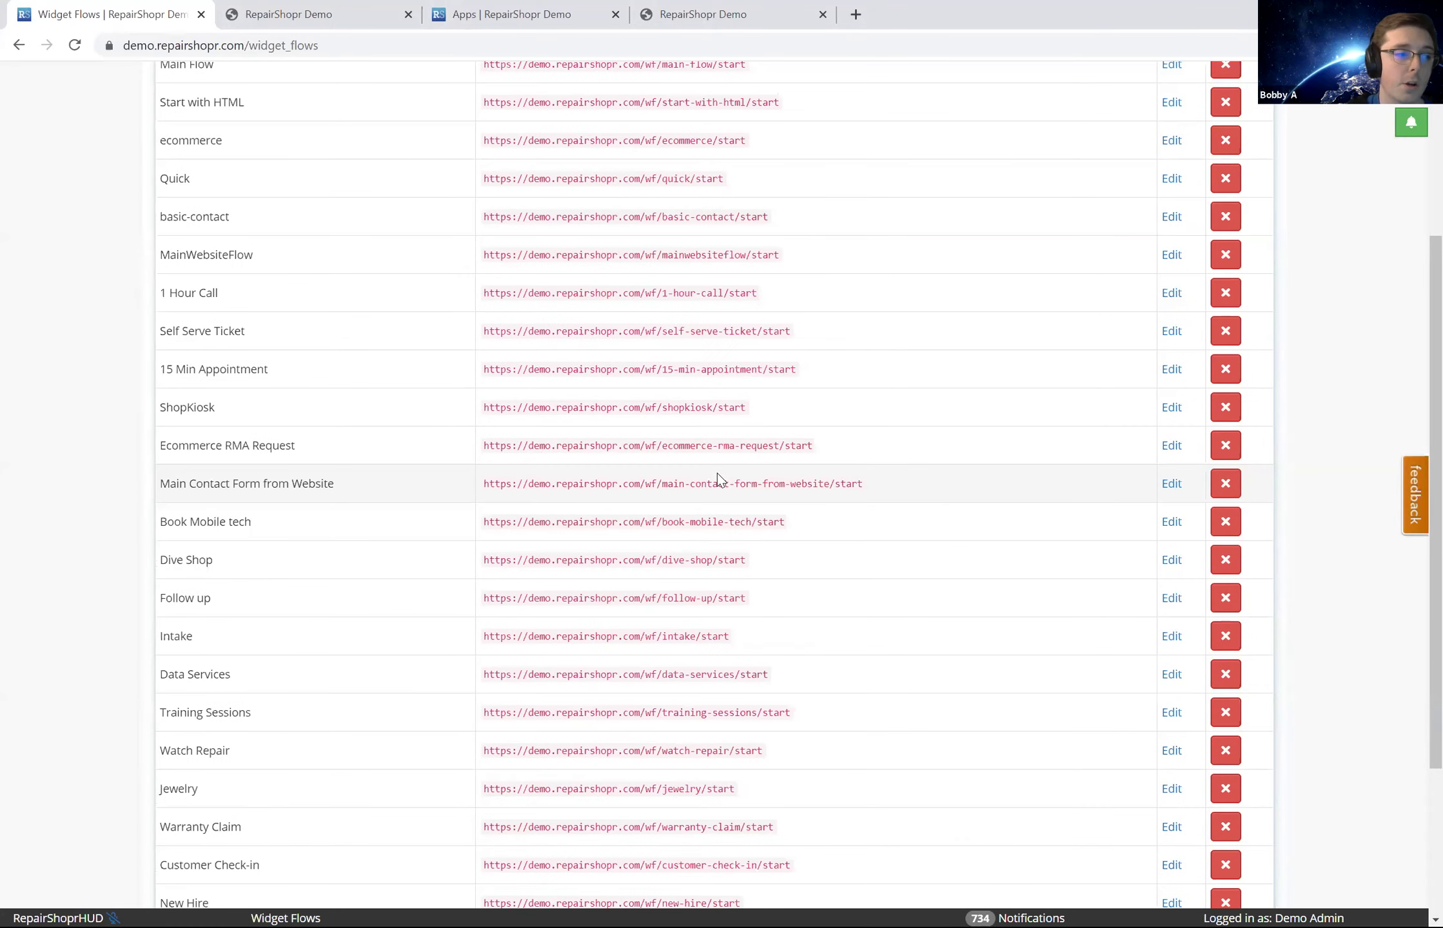
scroll(717, 477, "down", 3)
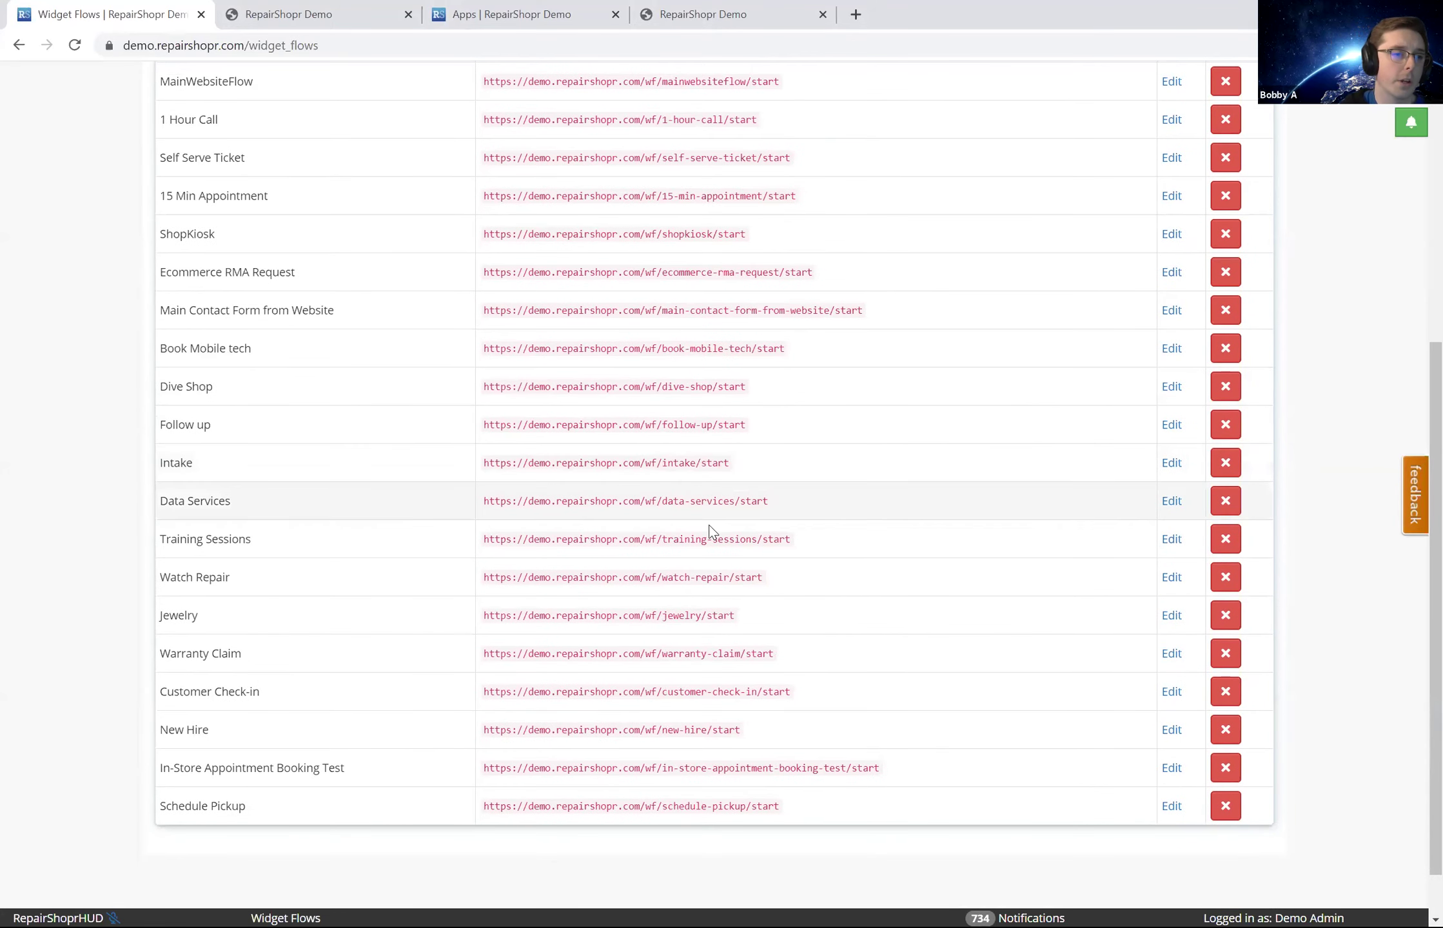
scroll(772, 497, "up", 5)
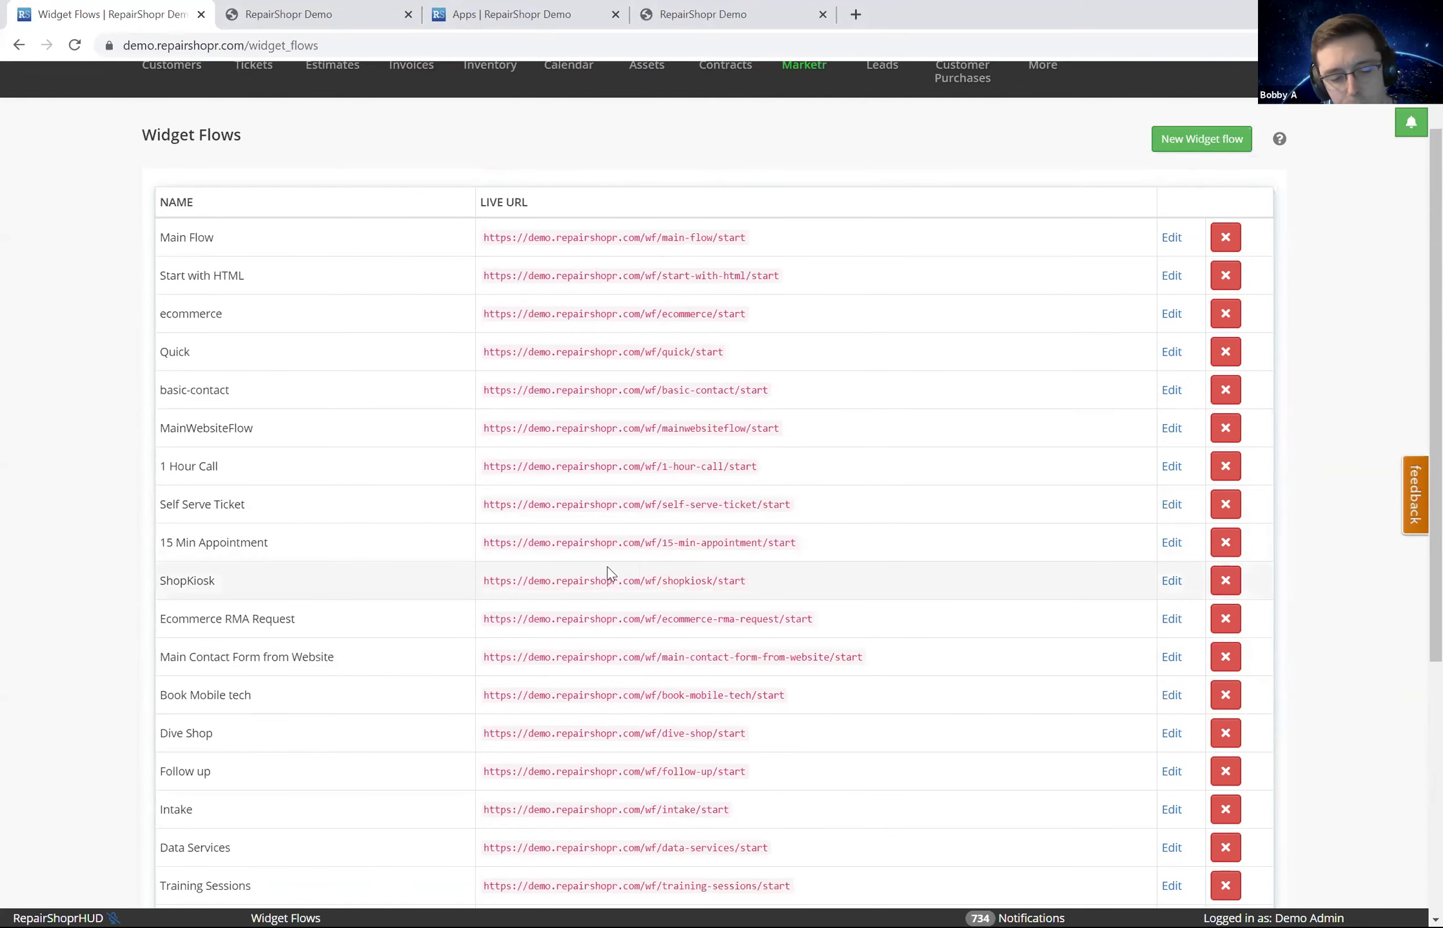
- Open Main Flow for editing, review its Customer Detail step options and save that step's settings
left_click(1181, 238)
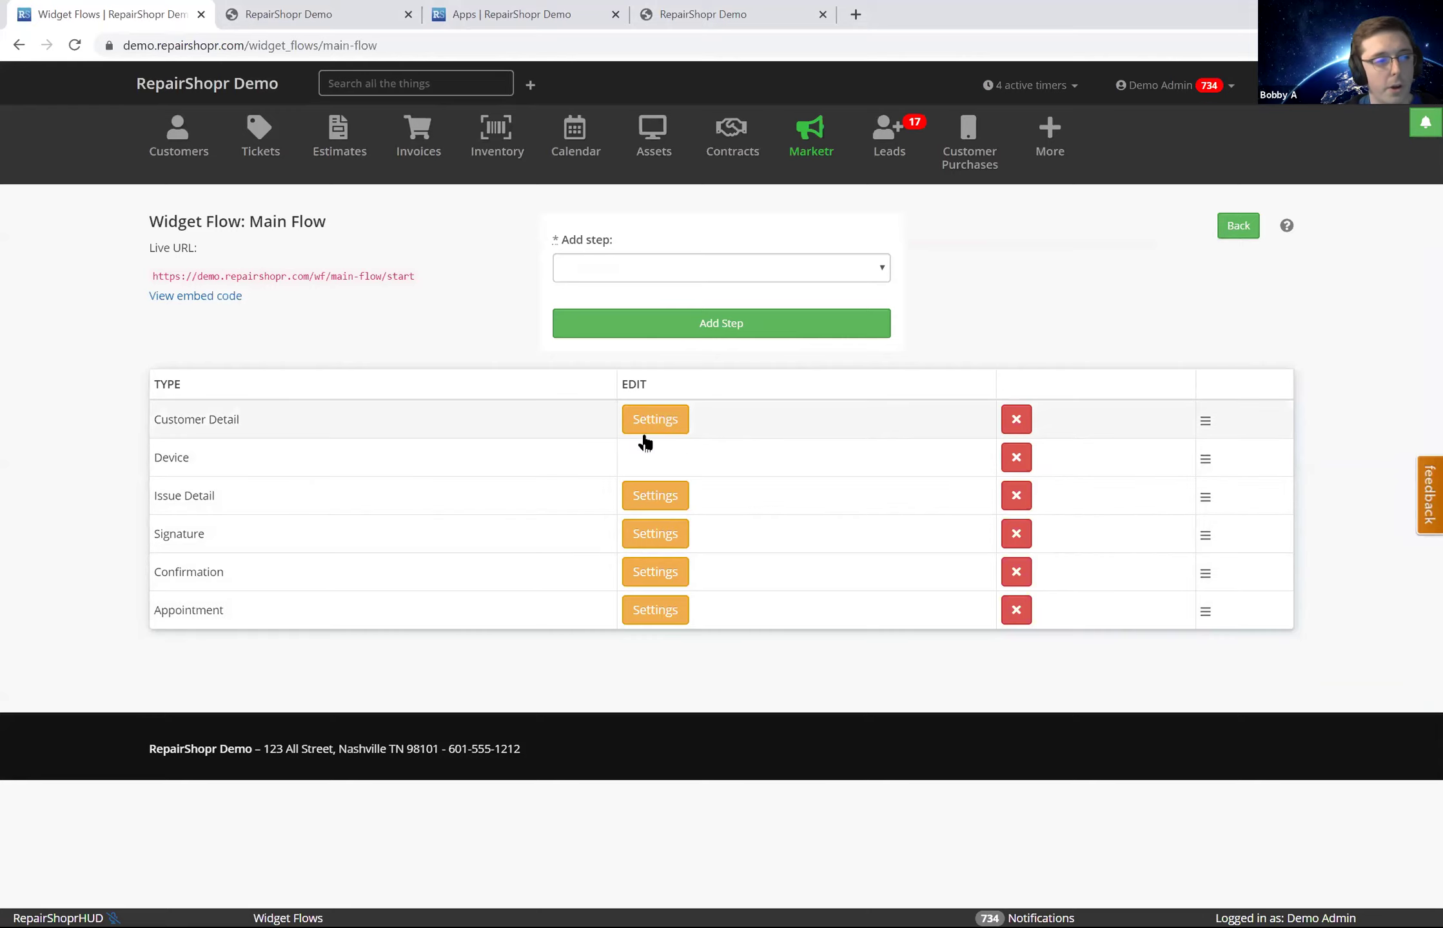
left_click(657, 420)
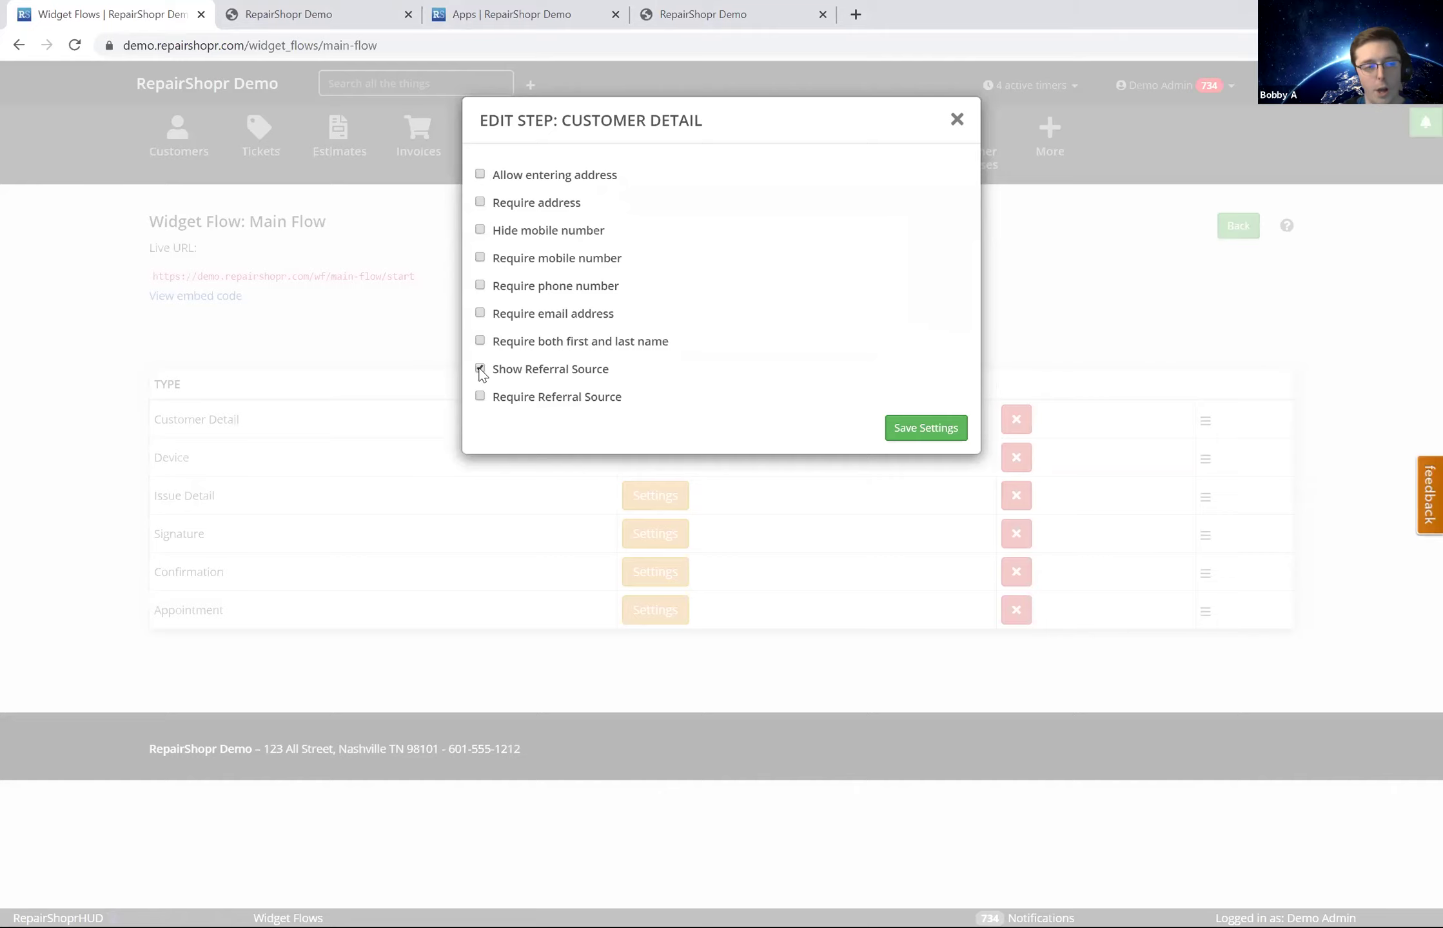
left_click(937, 425)
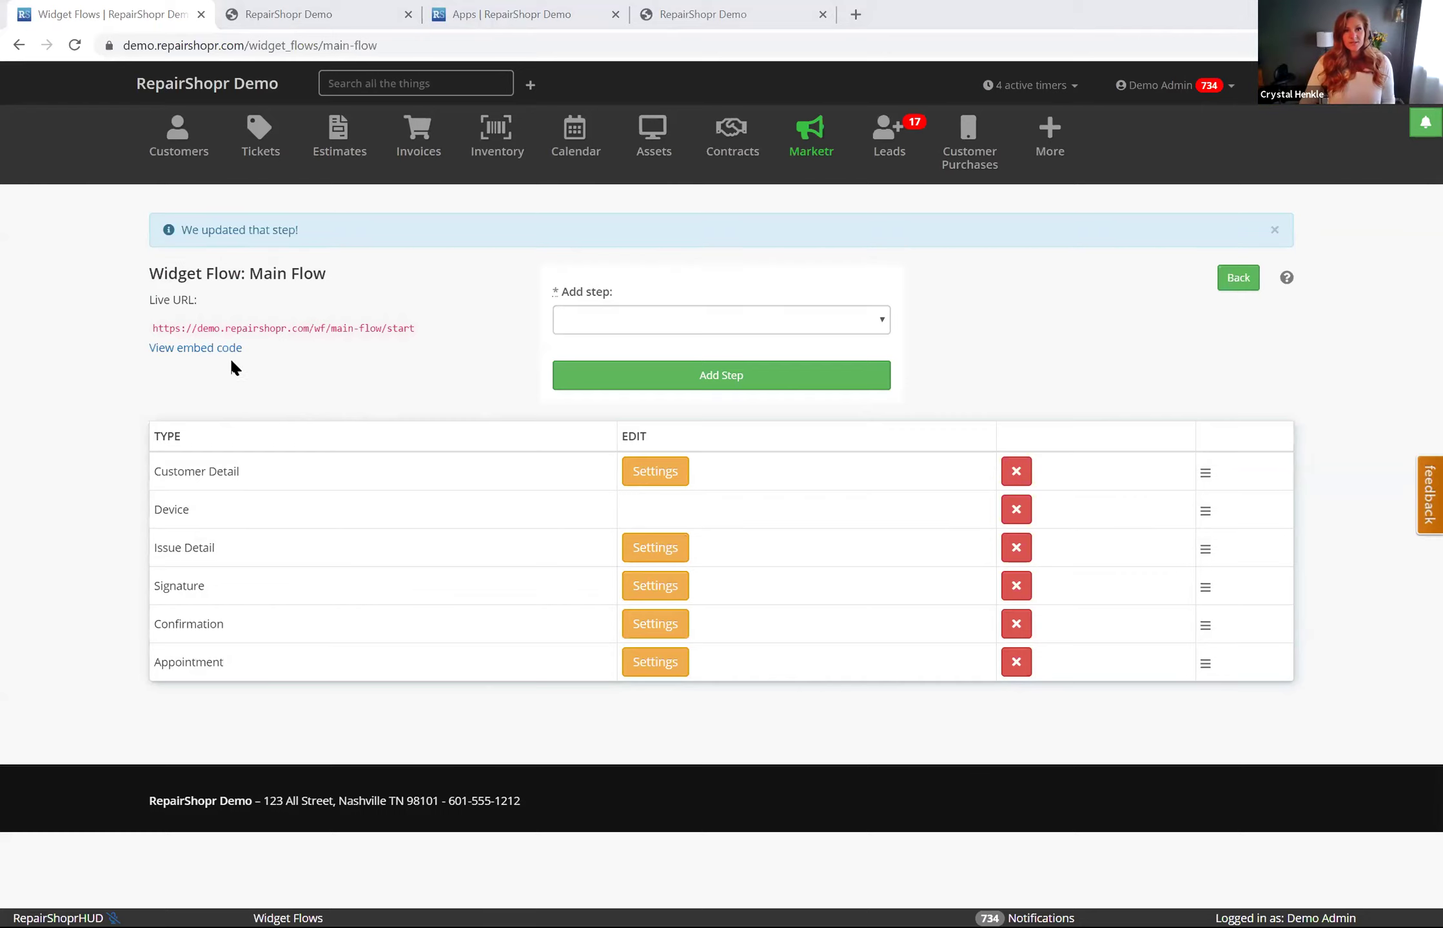
- Copy the Main Flow's live URL and open it in a new browser tab
left_click_drag(419, 332, 156, 334)
key("ctrl+c")
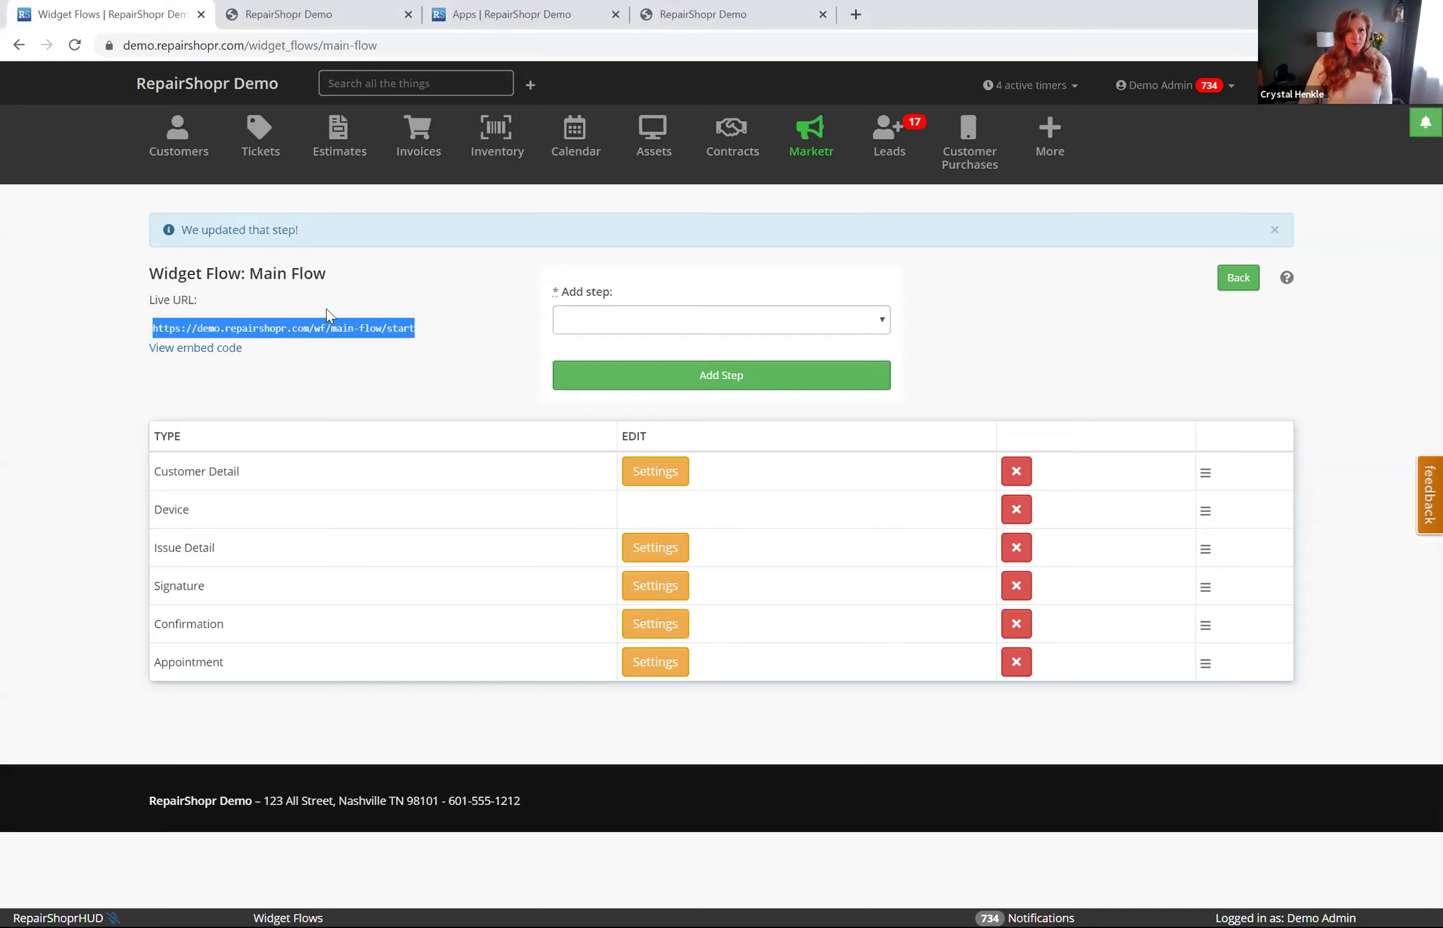
left_click(855, 14)
key("ctrl+v")
key("Return")
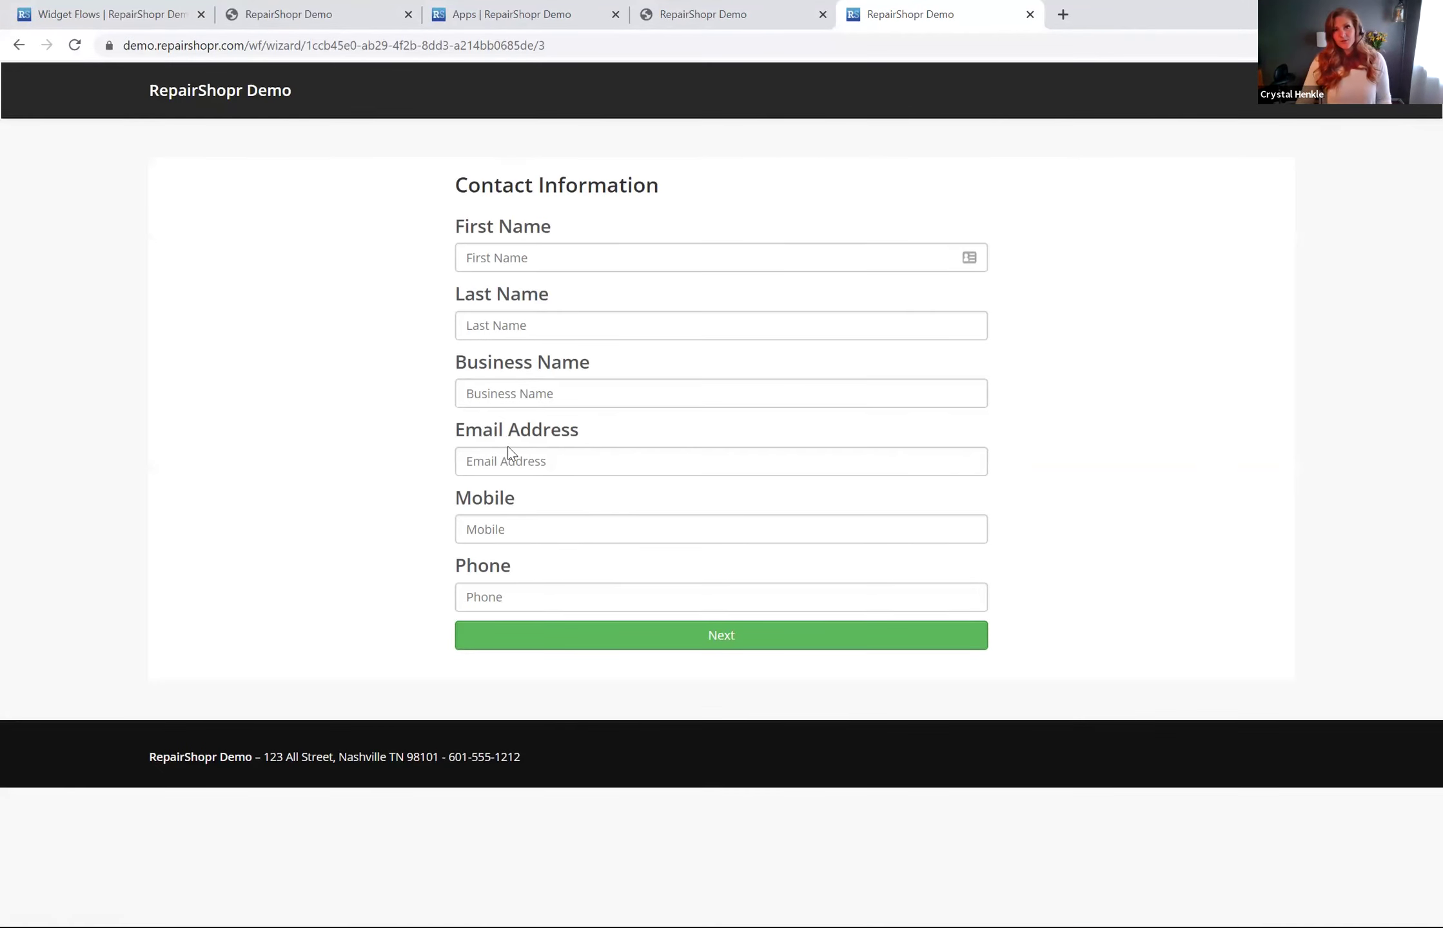
- Continue past the blank contact form and choose a White iPhone 7 Plus on verizon with the issue Broken Screen
left_click(688, 639)
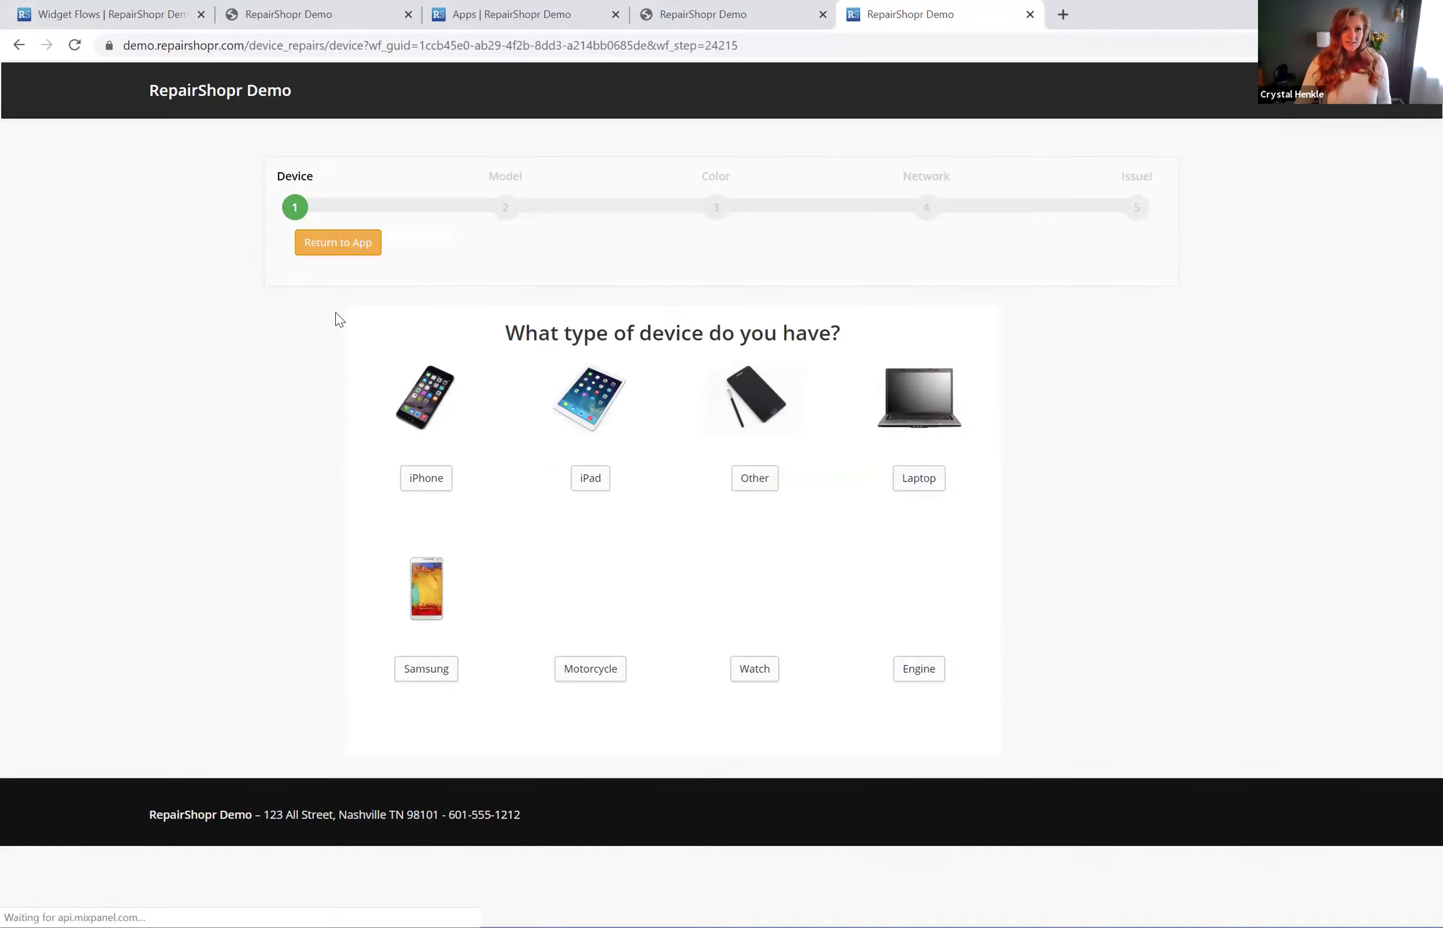
left_click(422, 480)
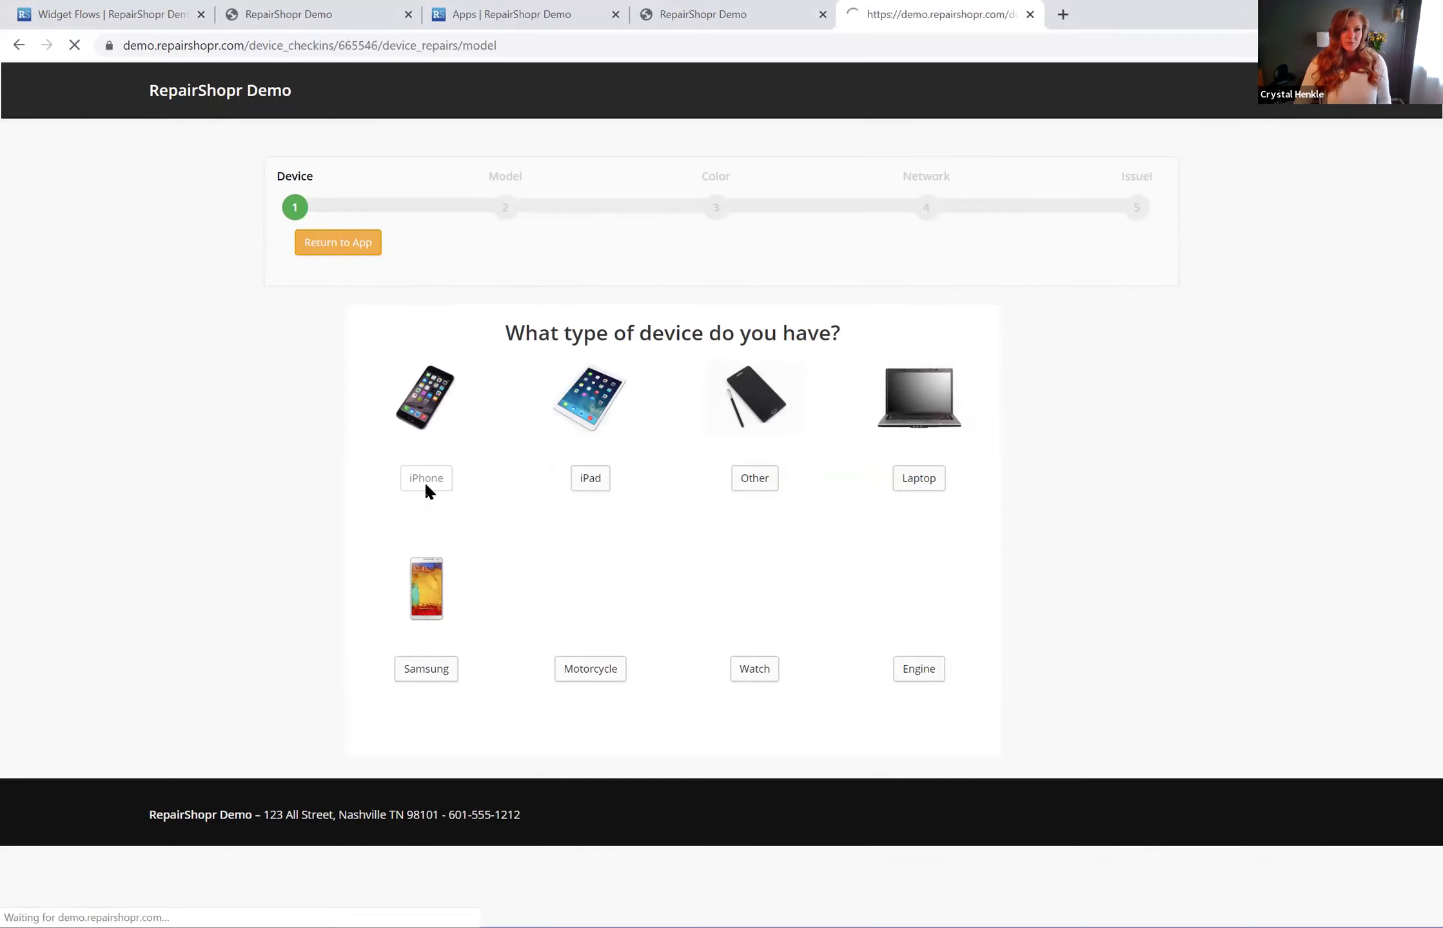
left_click(533, 426)
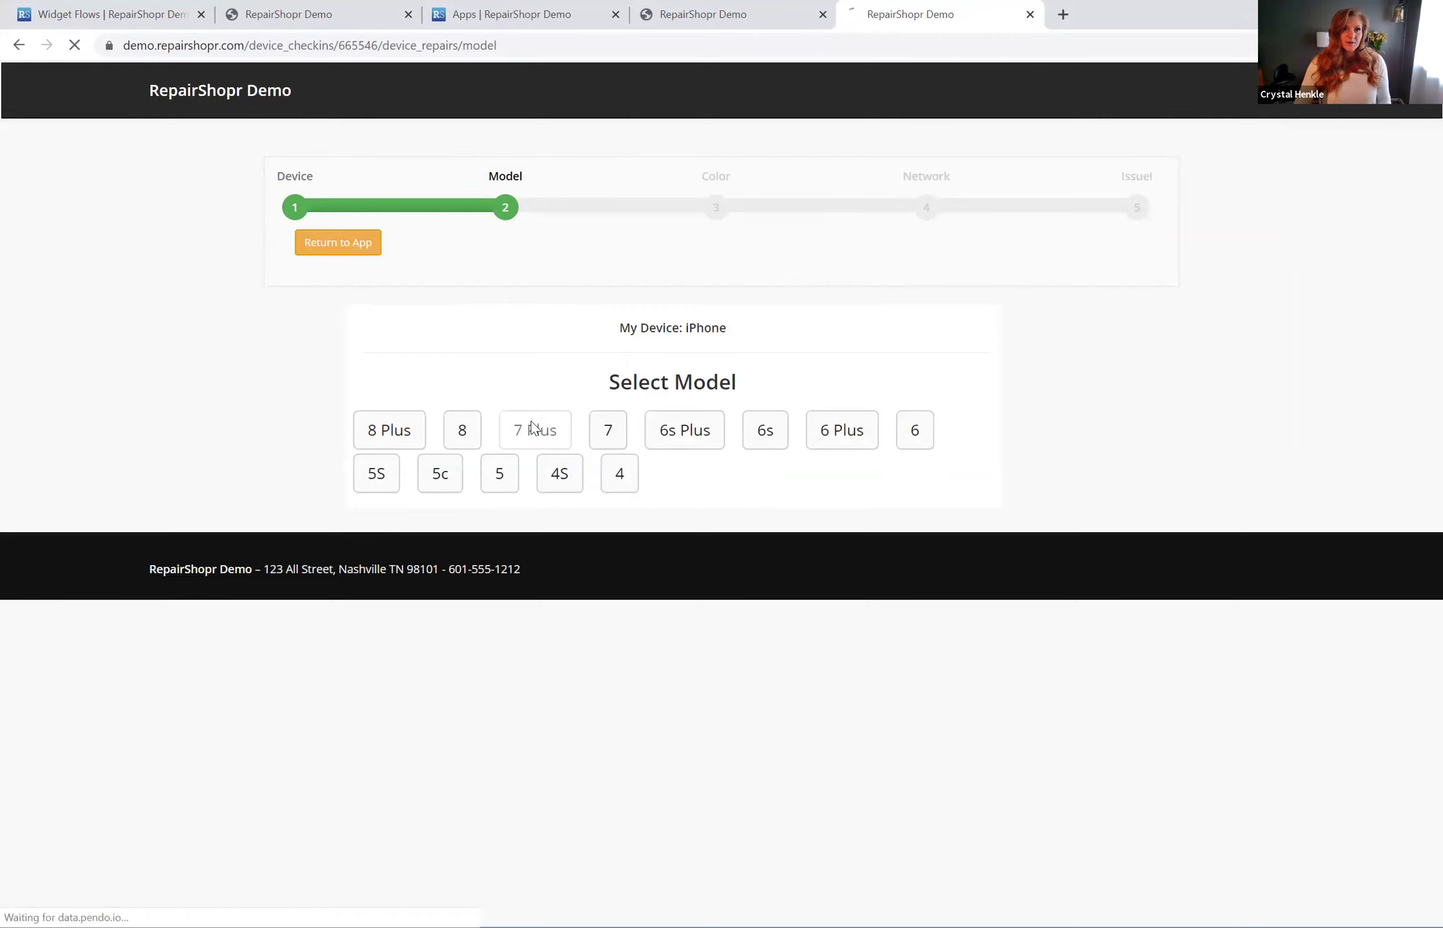
left_click(671, 429)
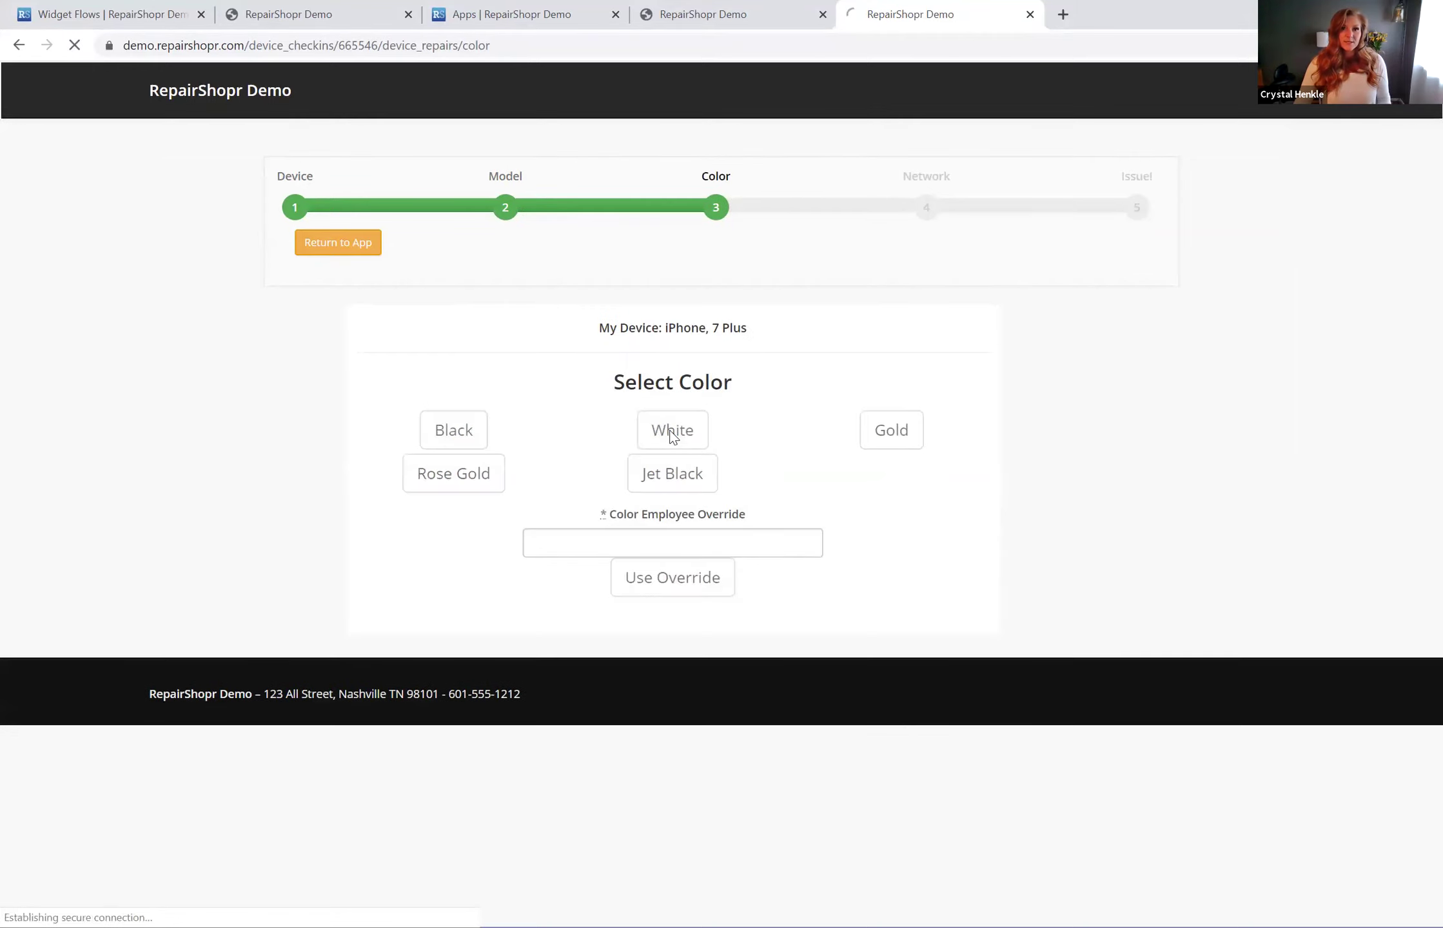
left_click(667, 429)
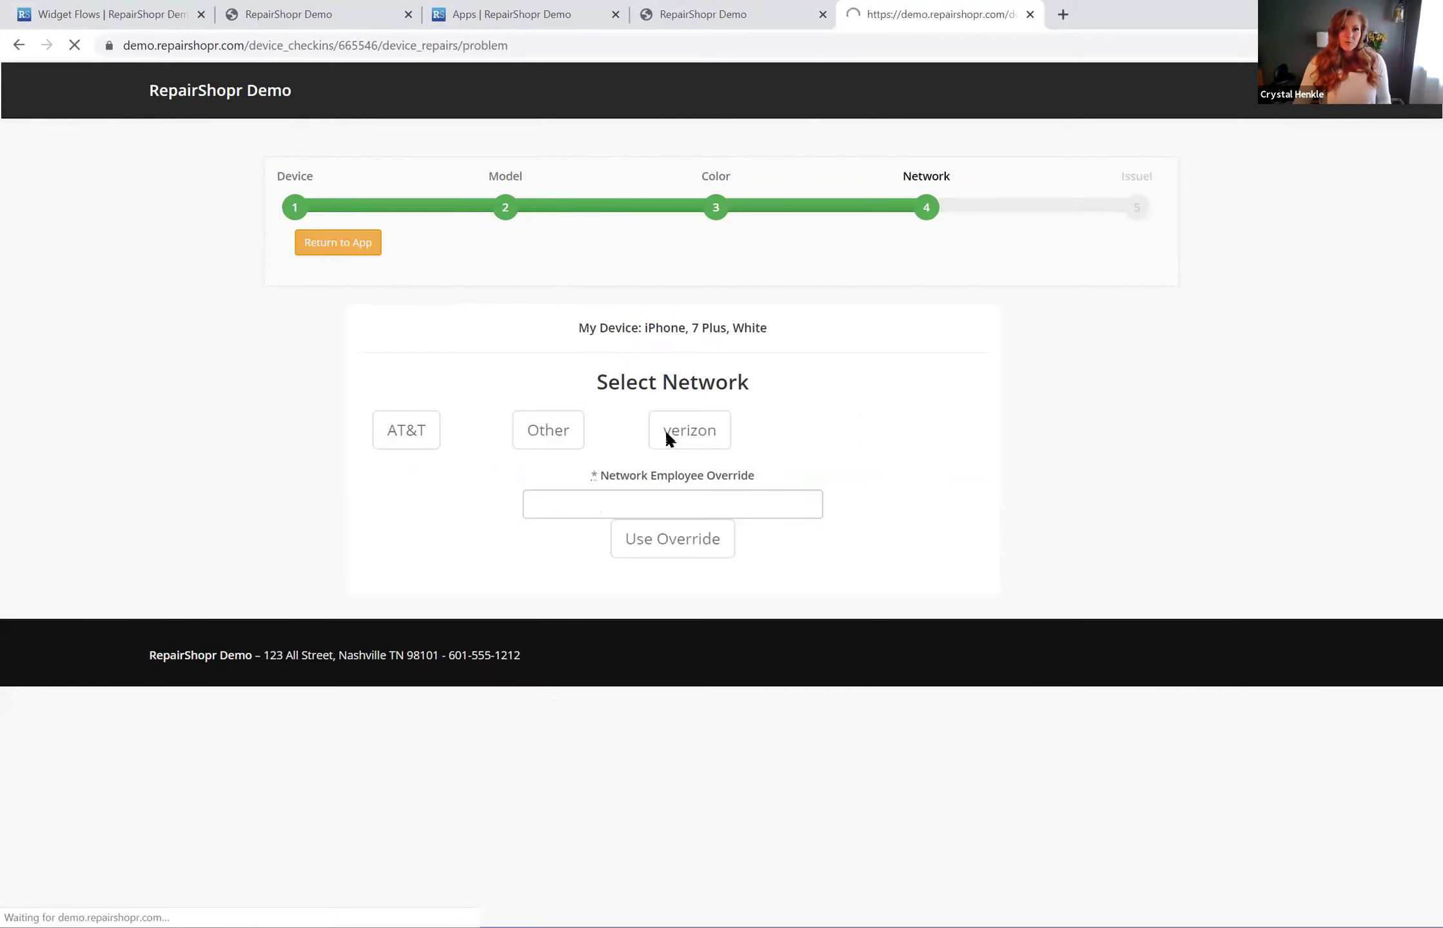
left_click(700, 464)
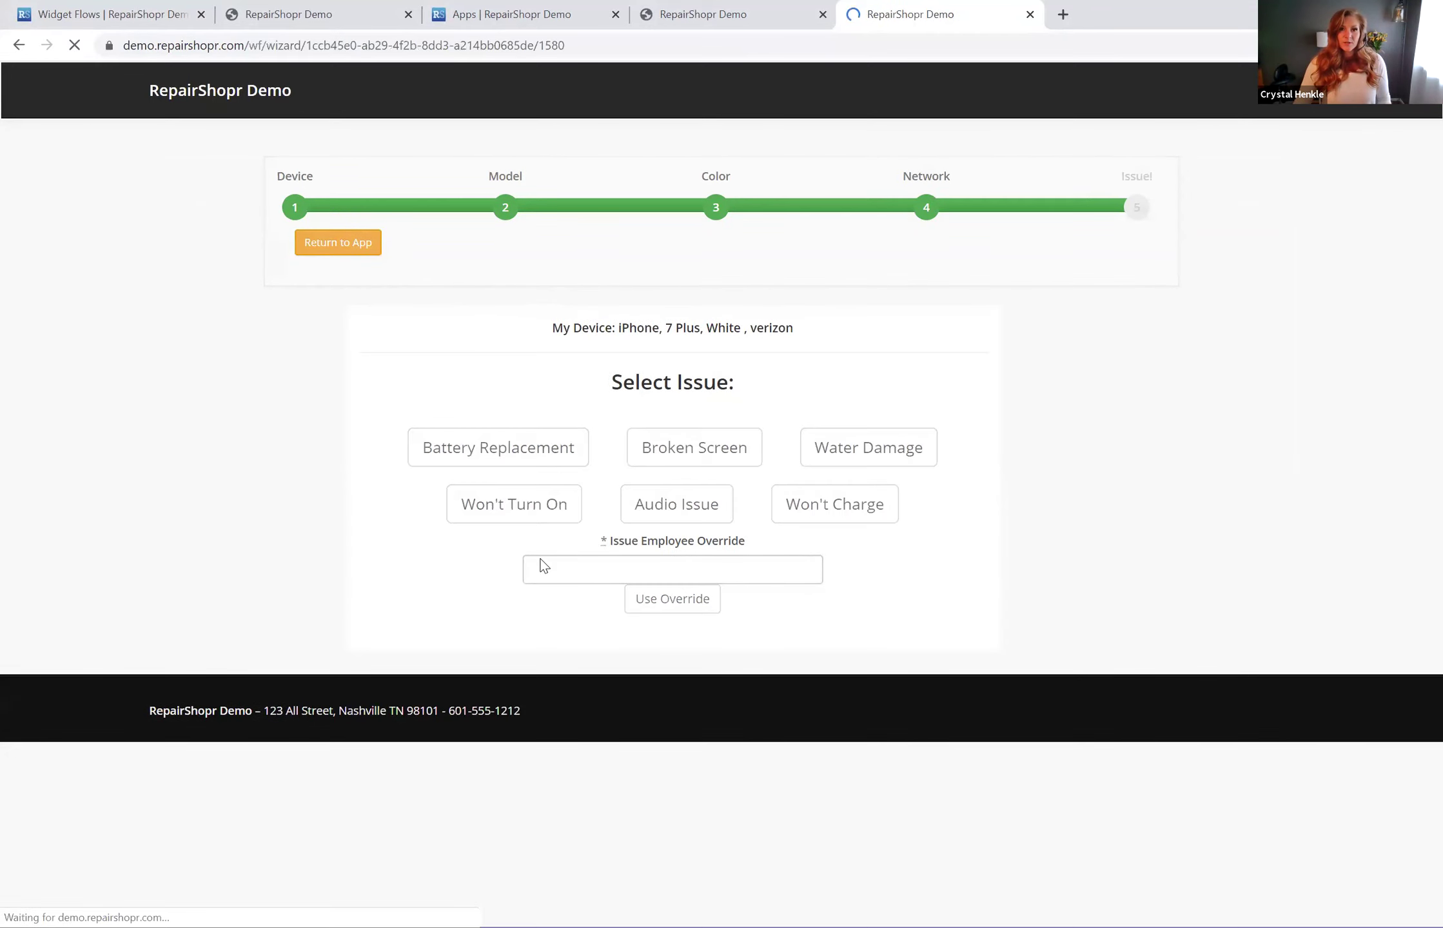
- Set the issue type to Phone Repair and continue with the remaining issue details left blank
left_click(549, 254)
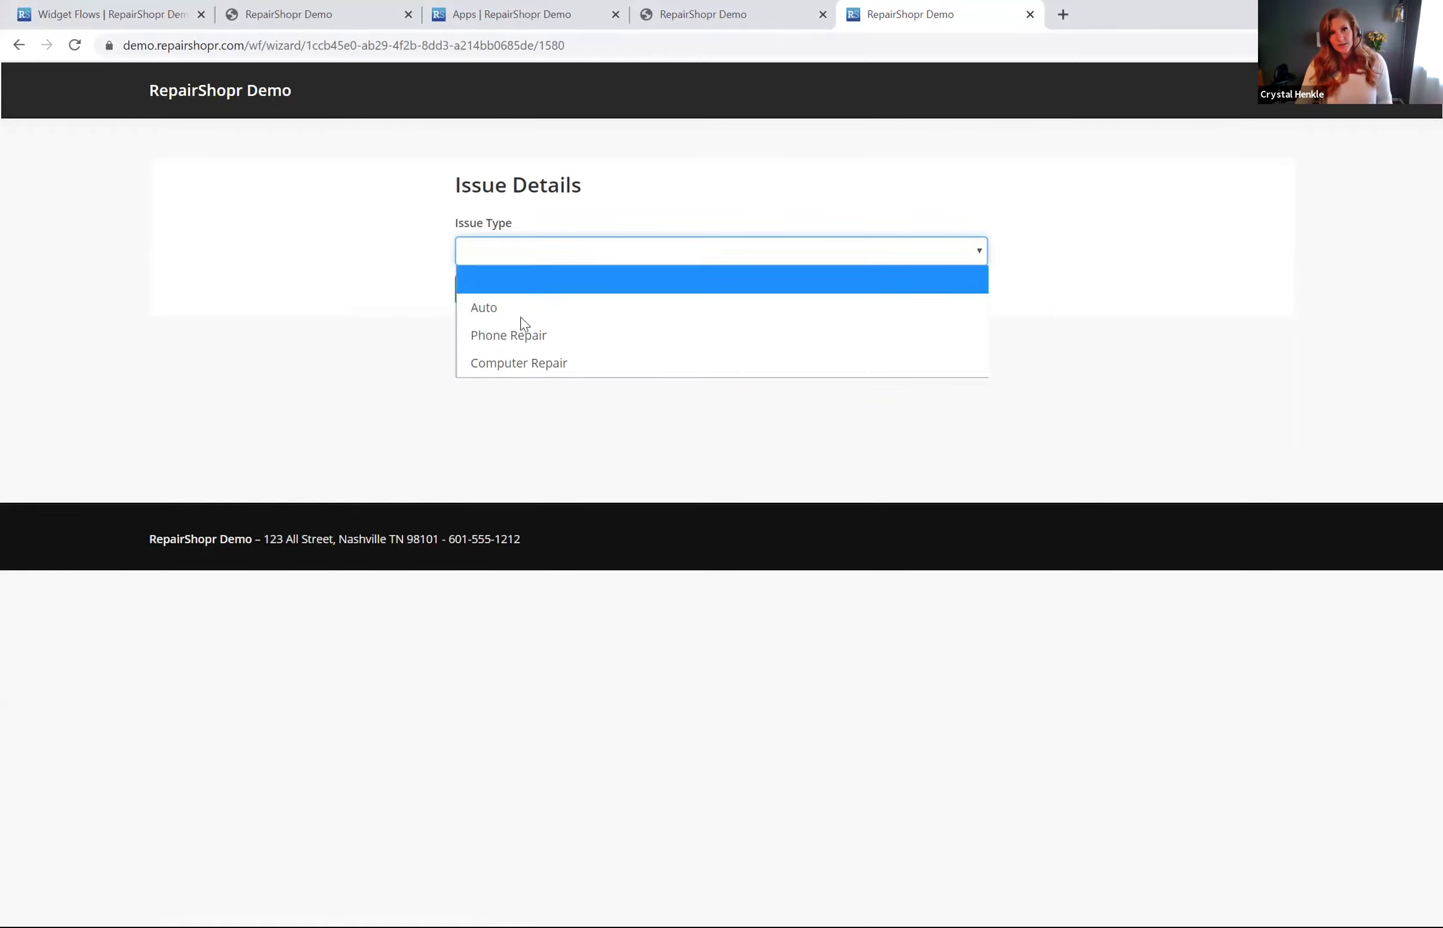
left_click(528, 339)
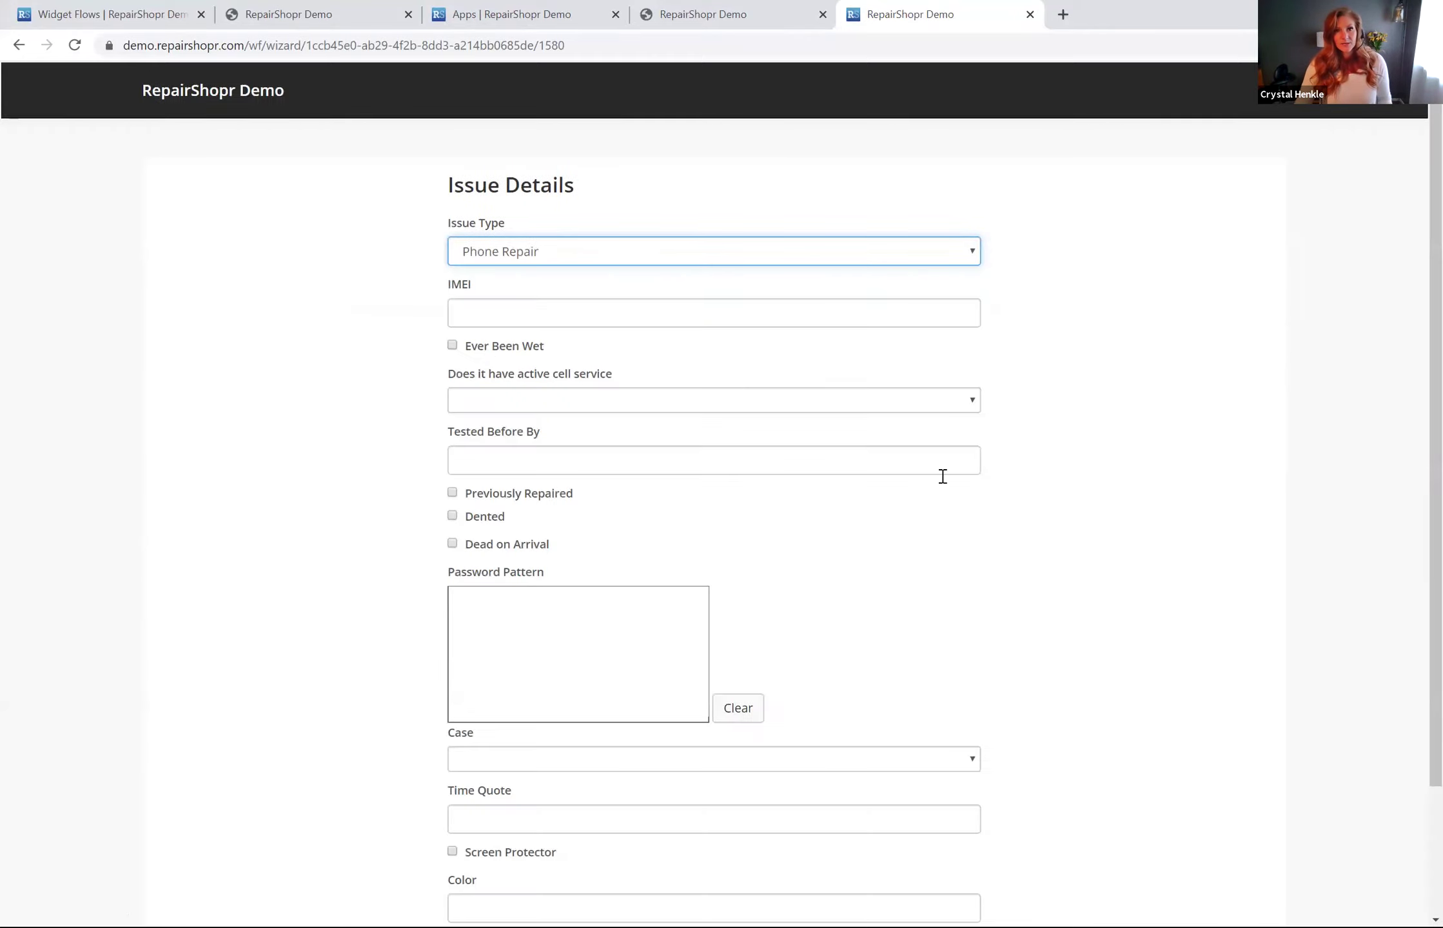
scroll(896, 548, "down", 2)
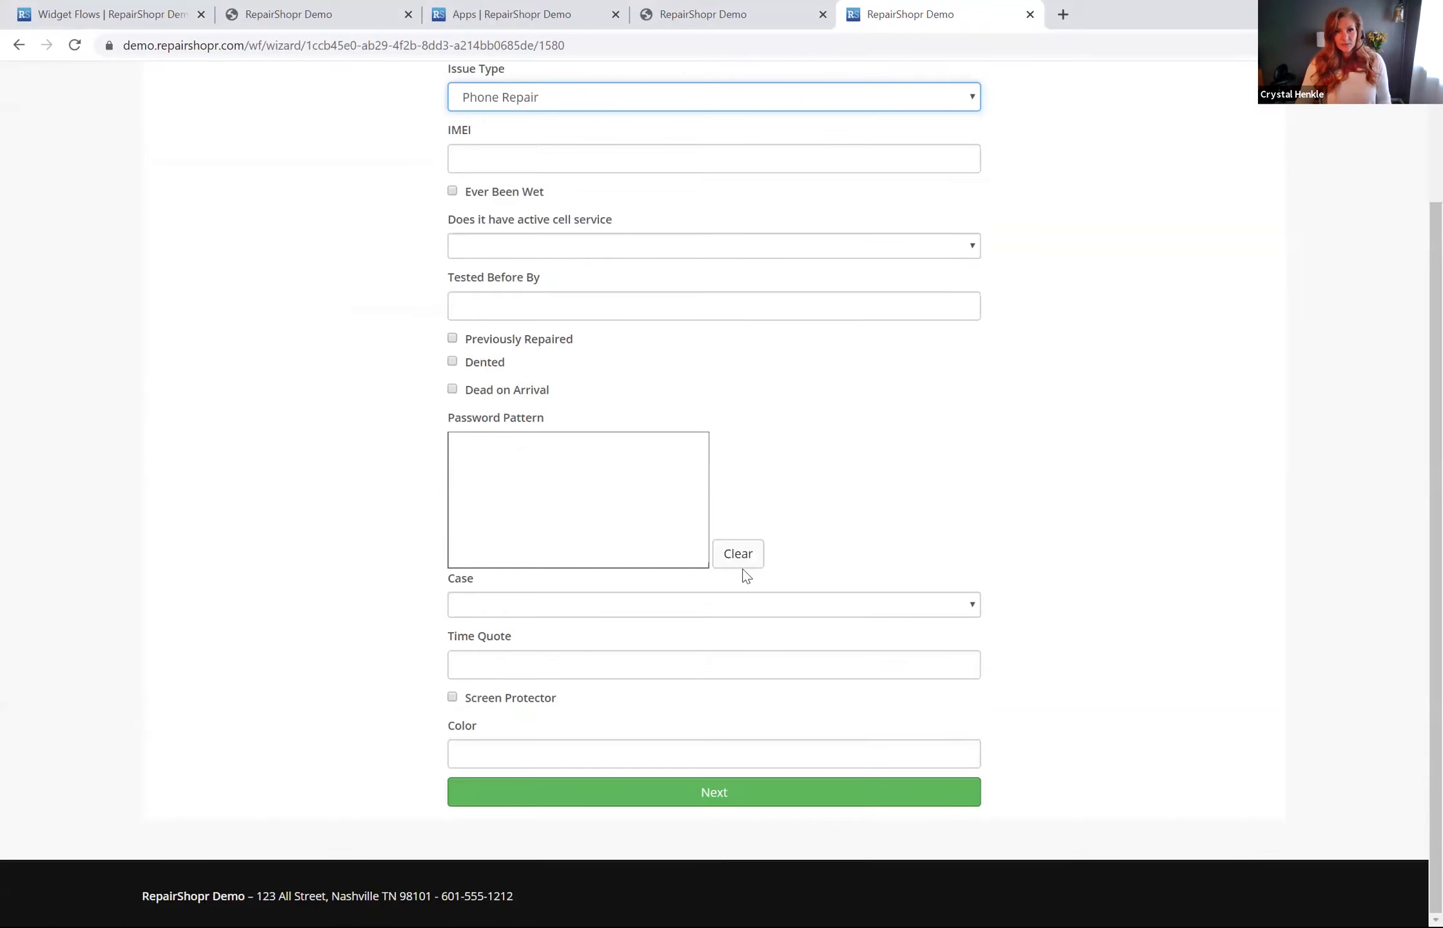
left_click(741, 786)
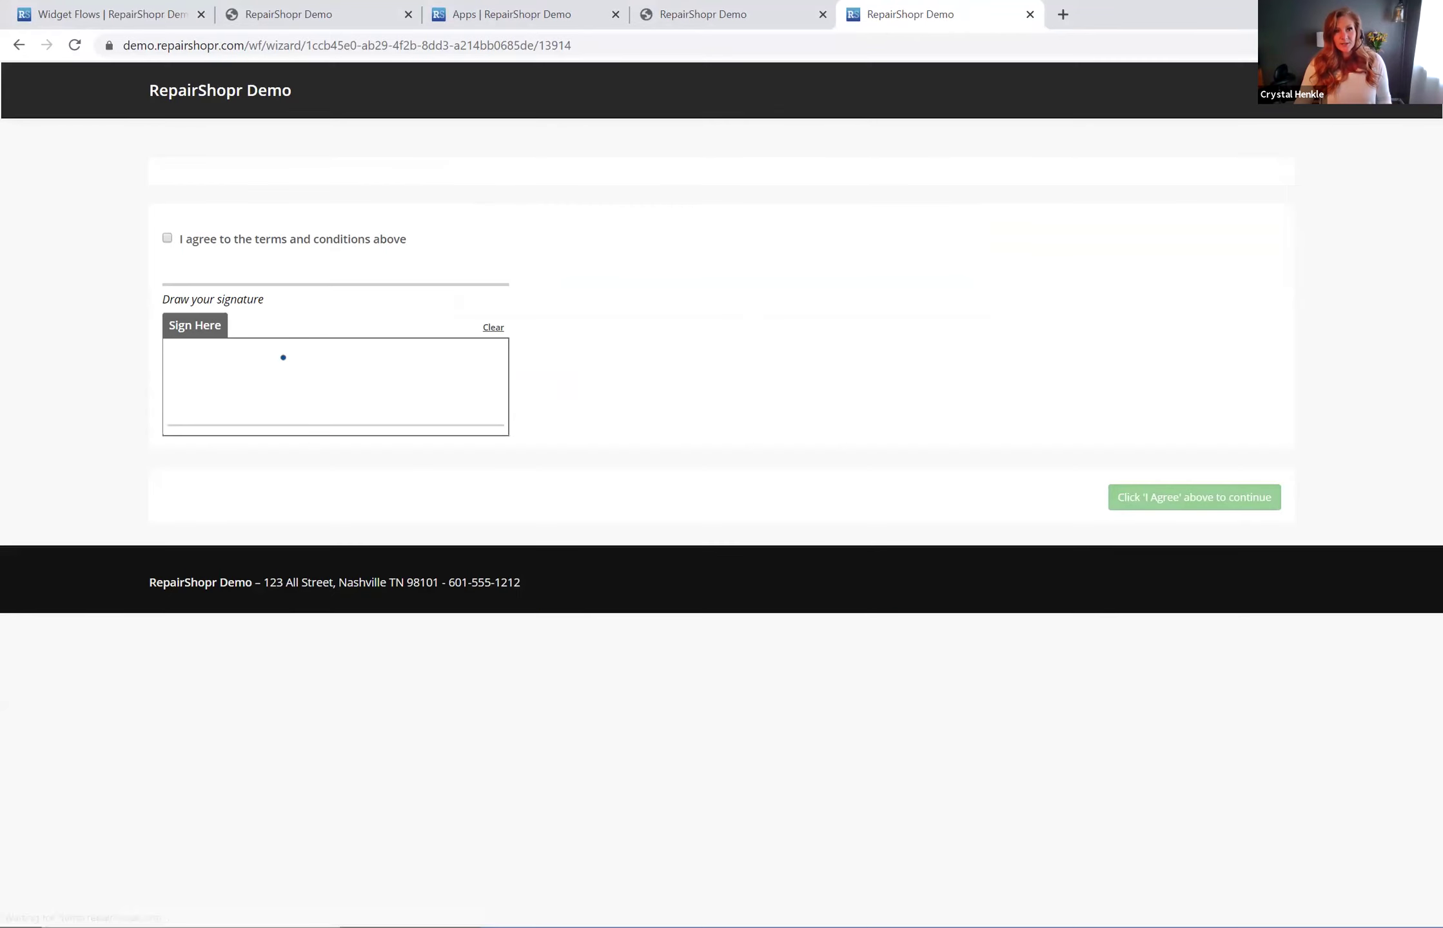
- Draw a signature across the signing box, agree to the terms and conditions, and continue to finish the form
mouse_move(280, 363)
left_mouse_down()
mouse_move(428, 390)
mouse_move(494, 371)
left_mouse_up()
left_click(167, 238)
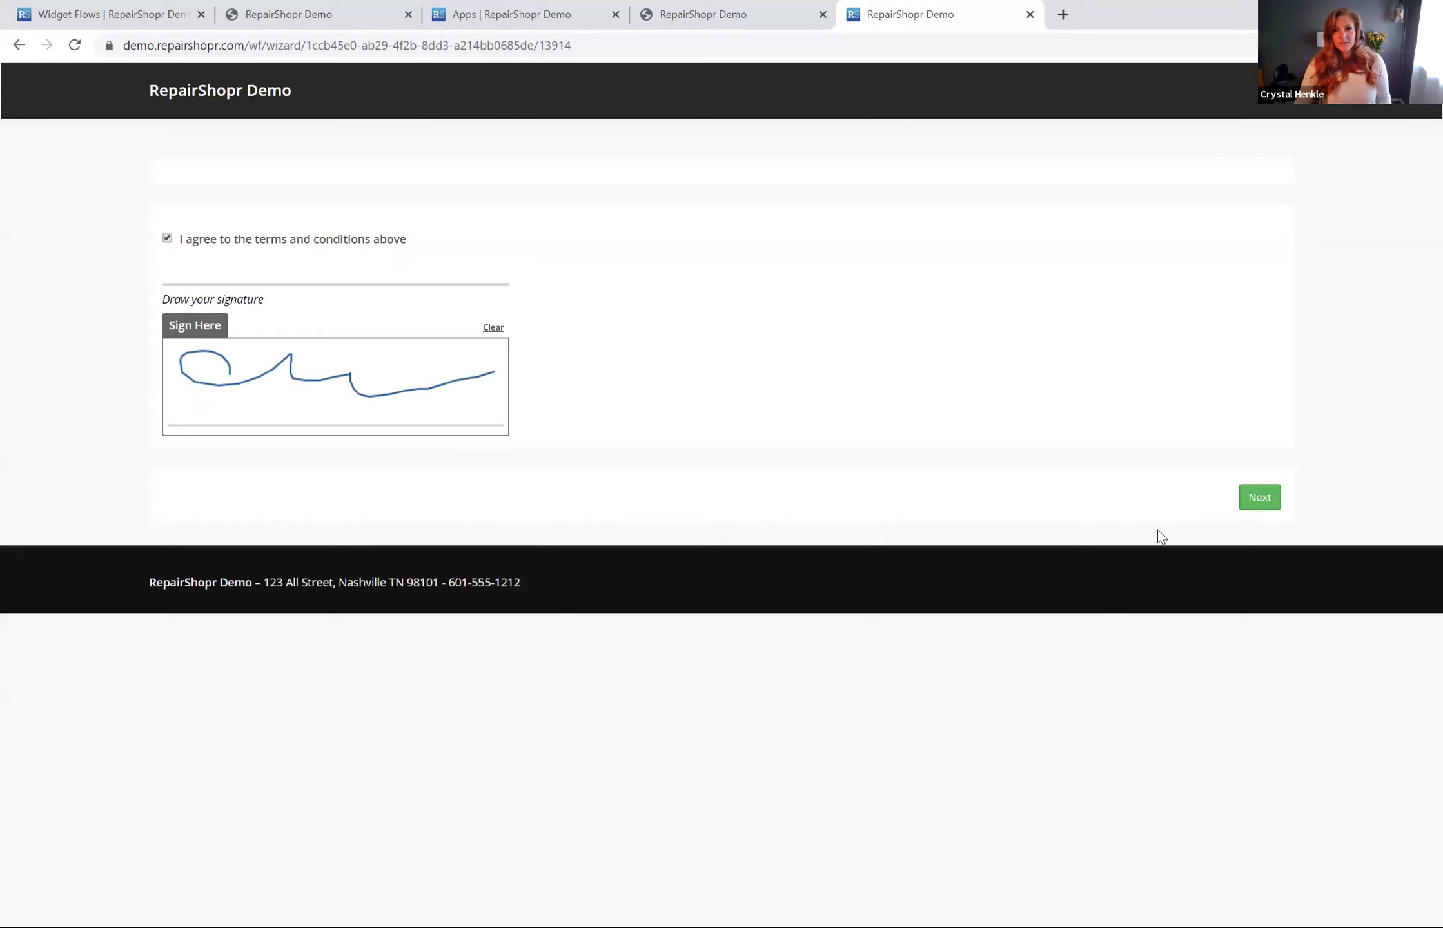
left_click(1260, 498)
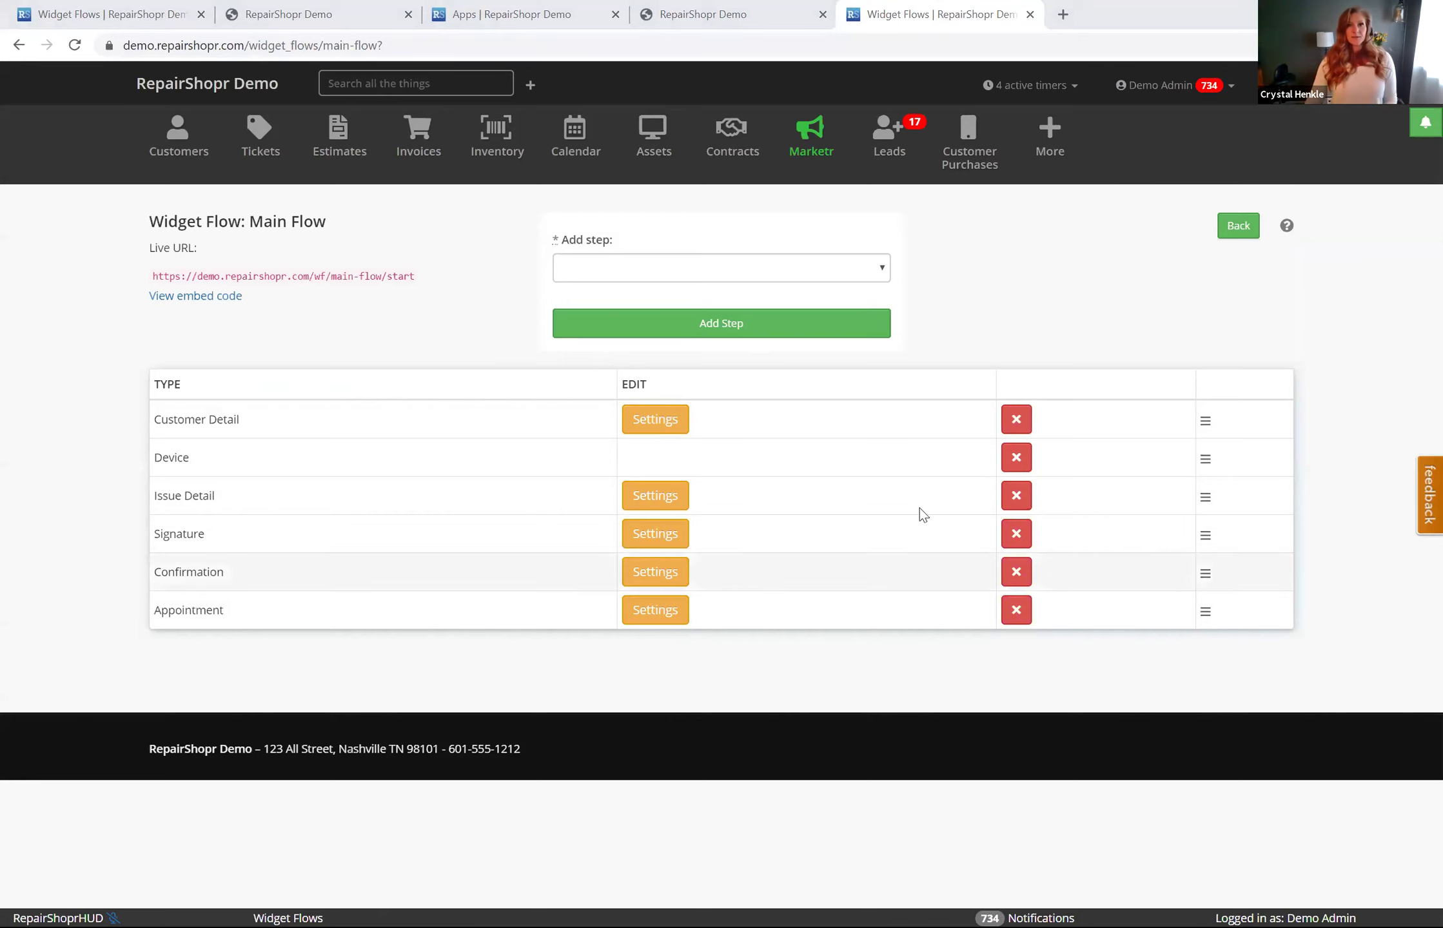
- Open the "desktop with will not power on" ticket from the ticket list and review its details down to Communications
left_click(260, 138)
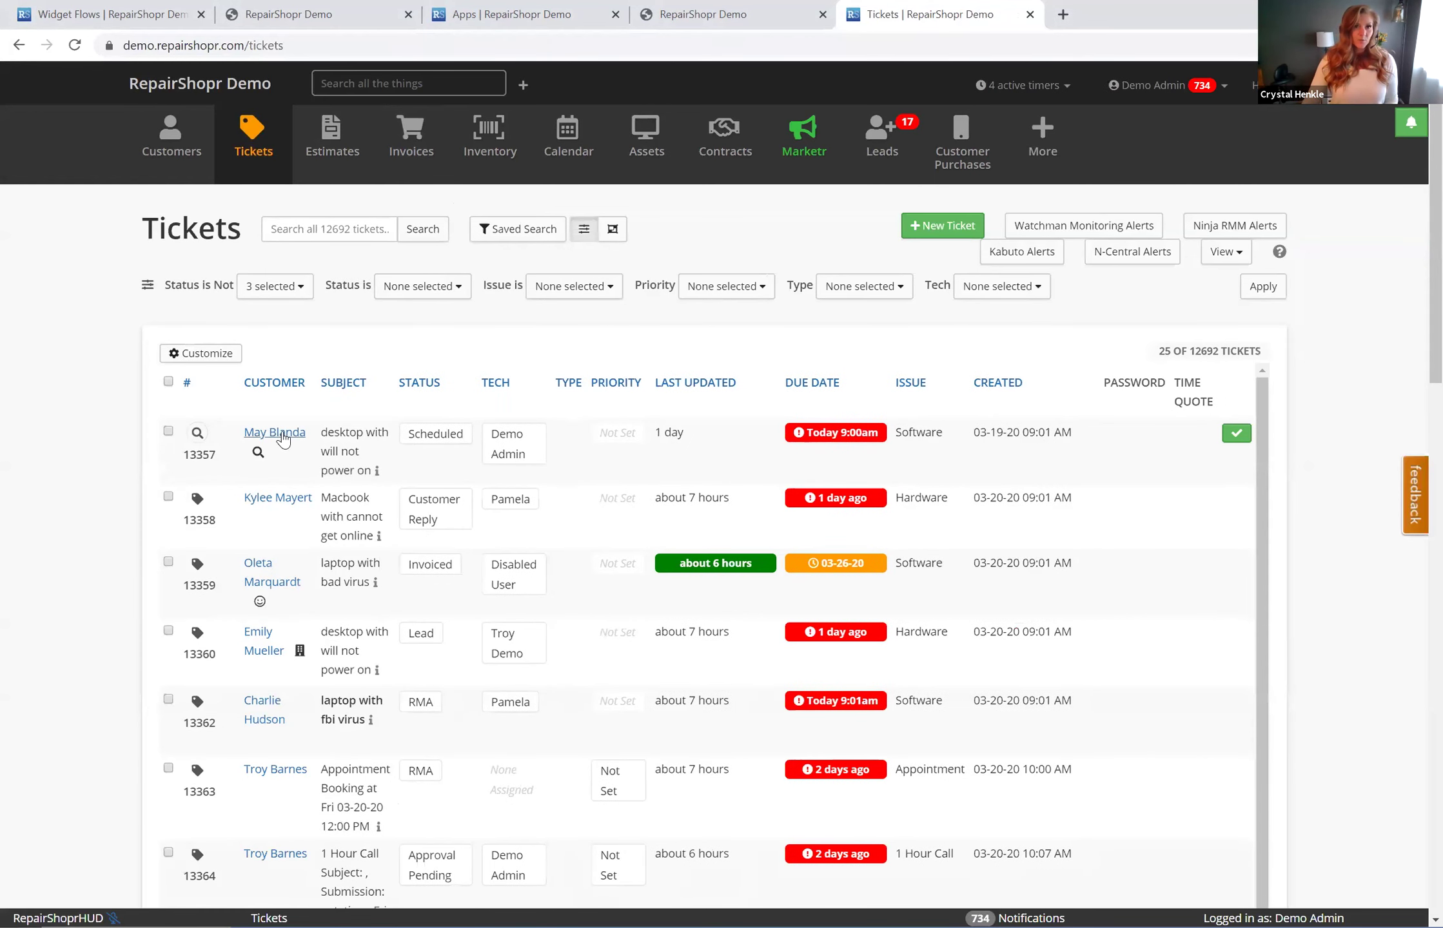
left_click(193, 457)
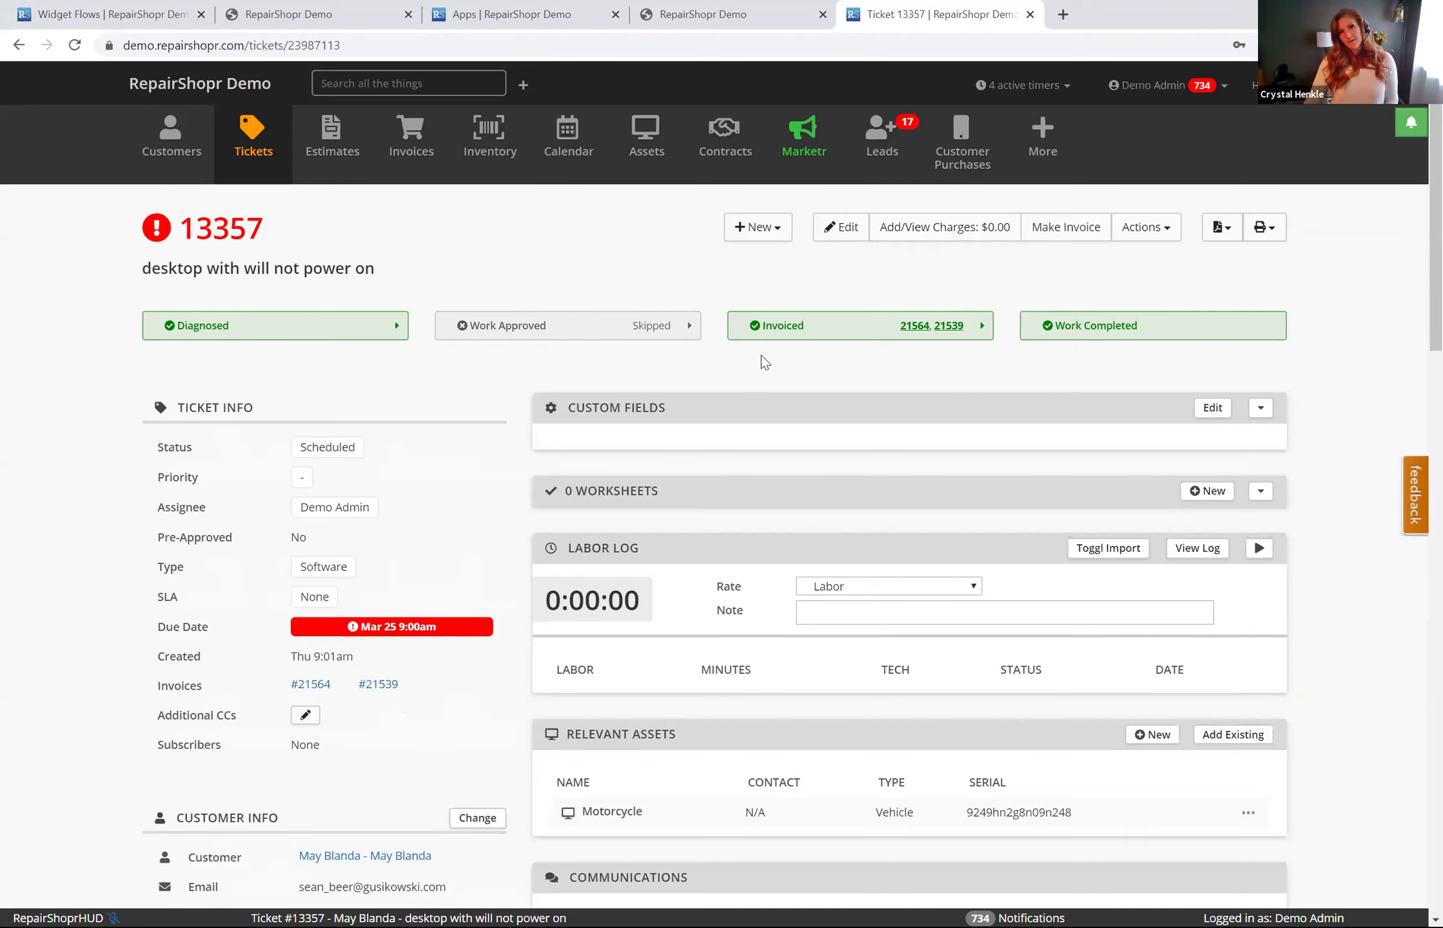
scroll(767, 351, "down", 1)
scroll(709, 396, "down", 2)
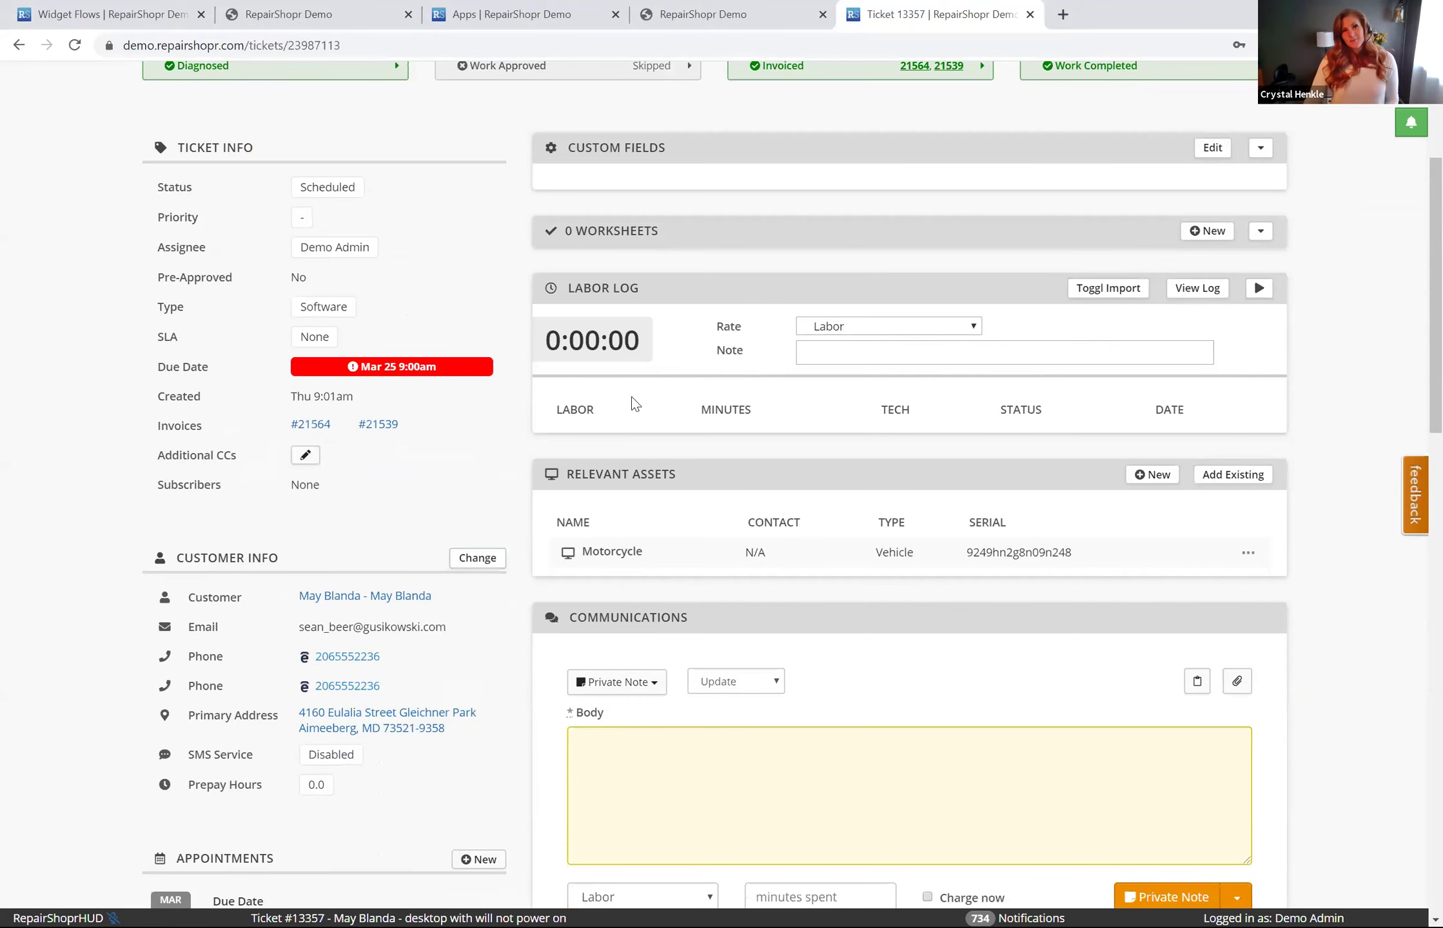
scroll(682, 410, "up", 2)
scroll(716, 409, "down", 3)
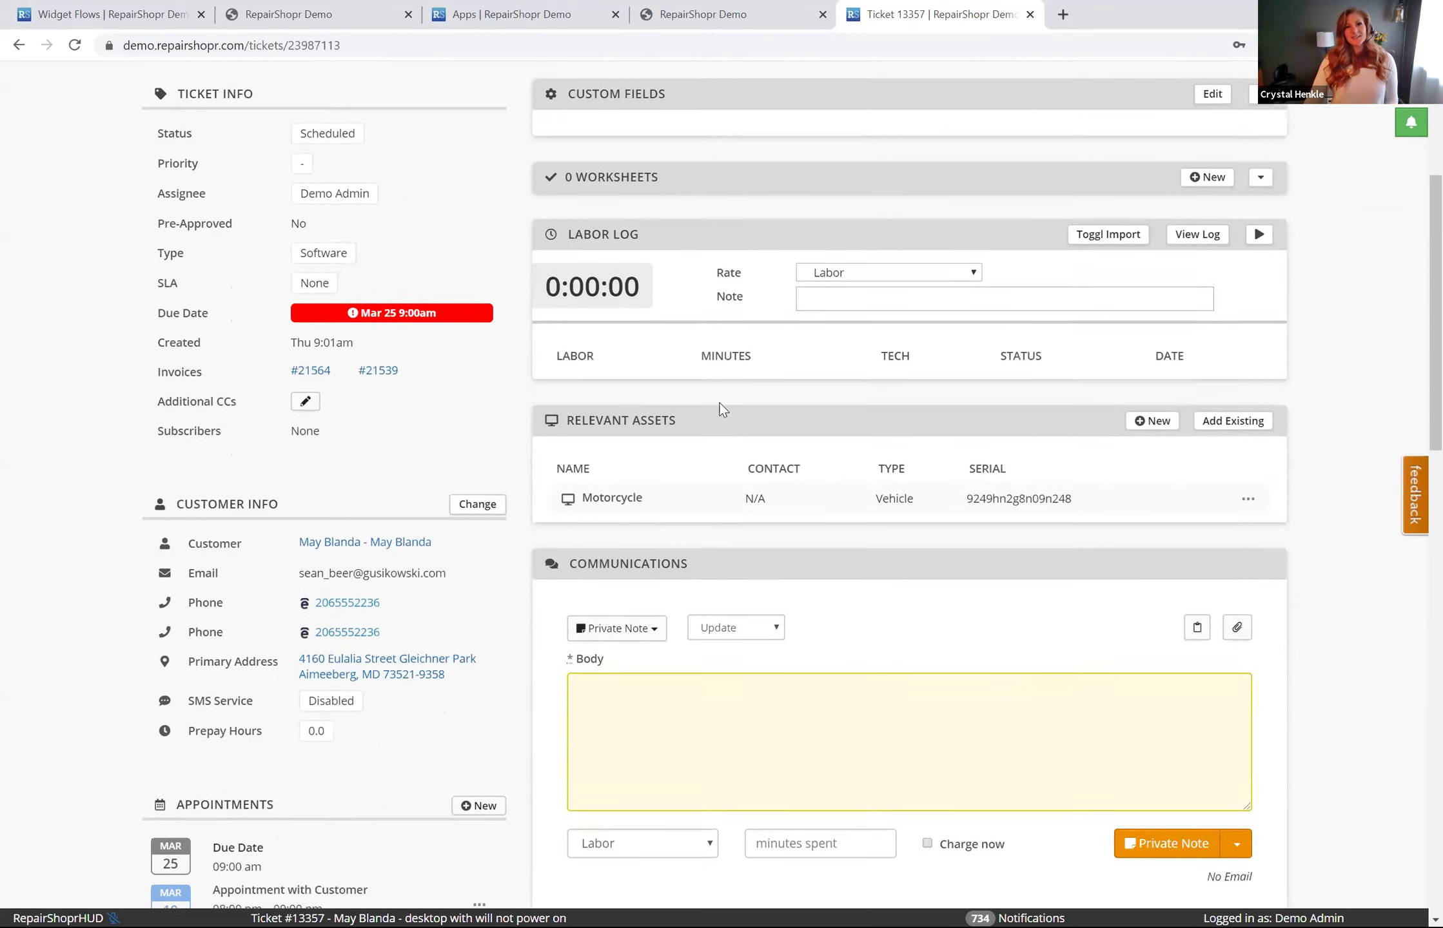
scroll(850, 388, "down", 2)
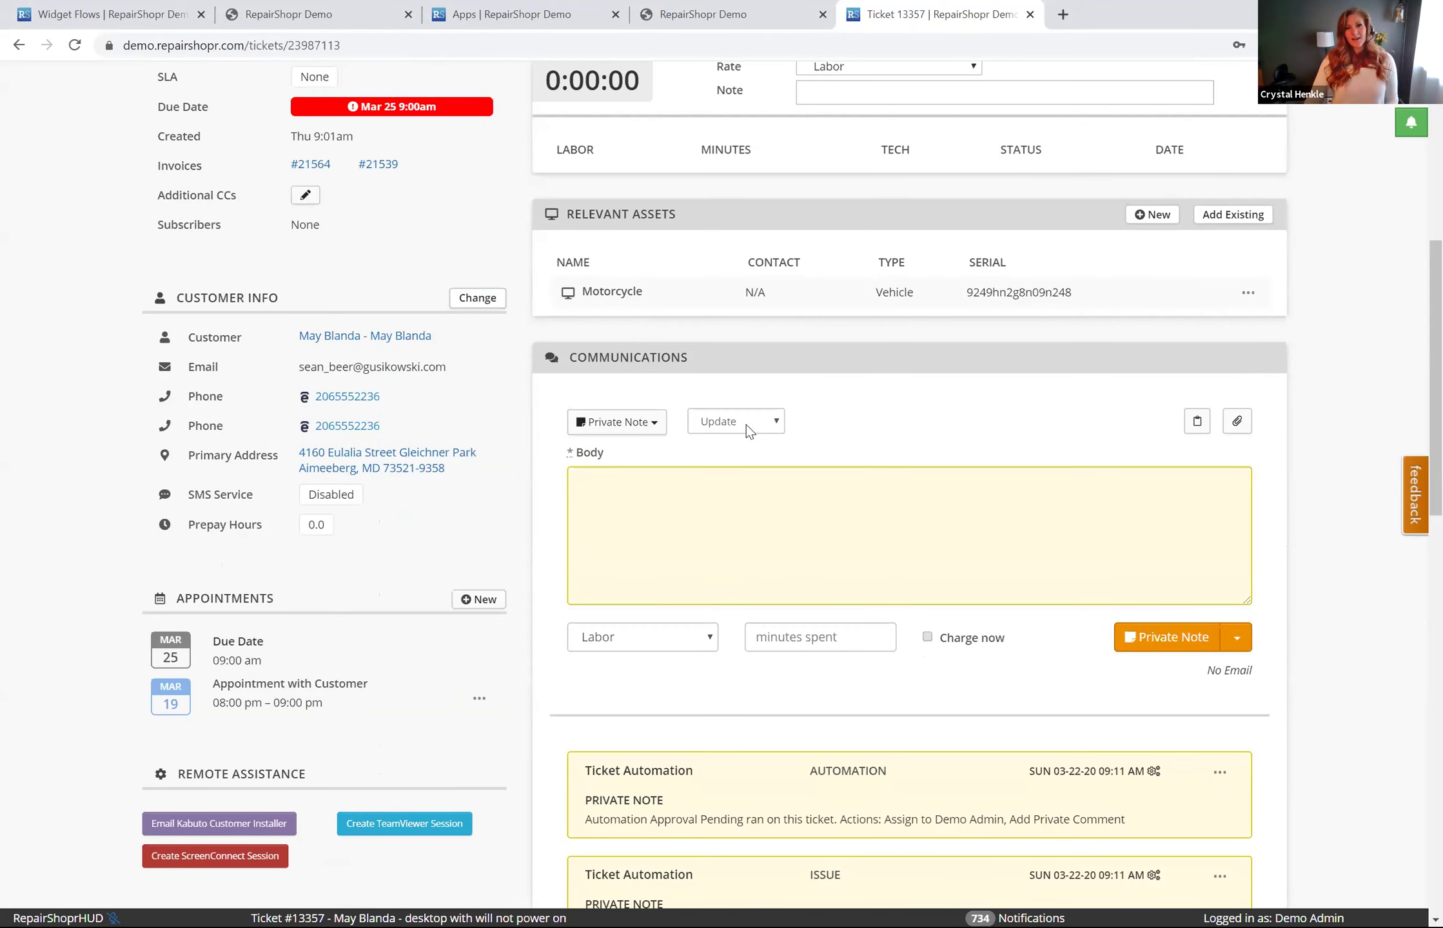
- Examine the subject options for a new ticket communication and compare them with the ticket's progress stages, such as Work Approved
left_click(748, 430)
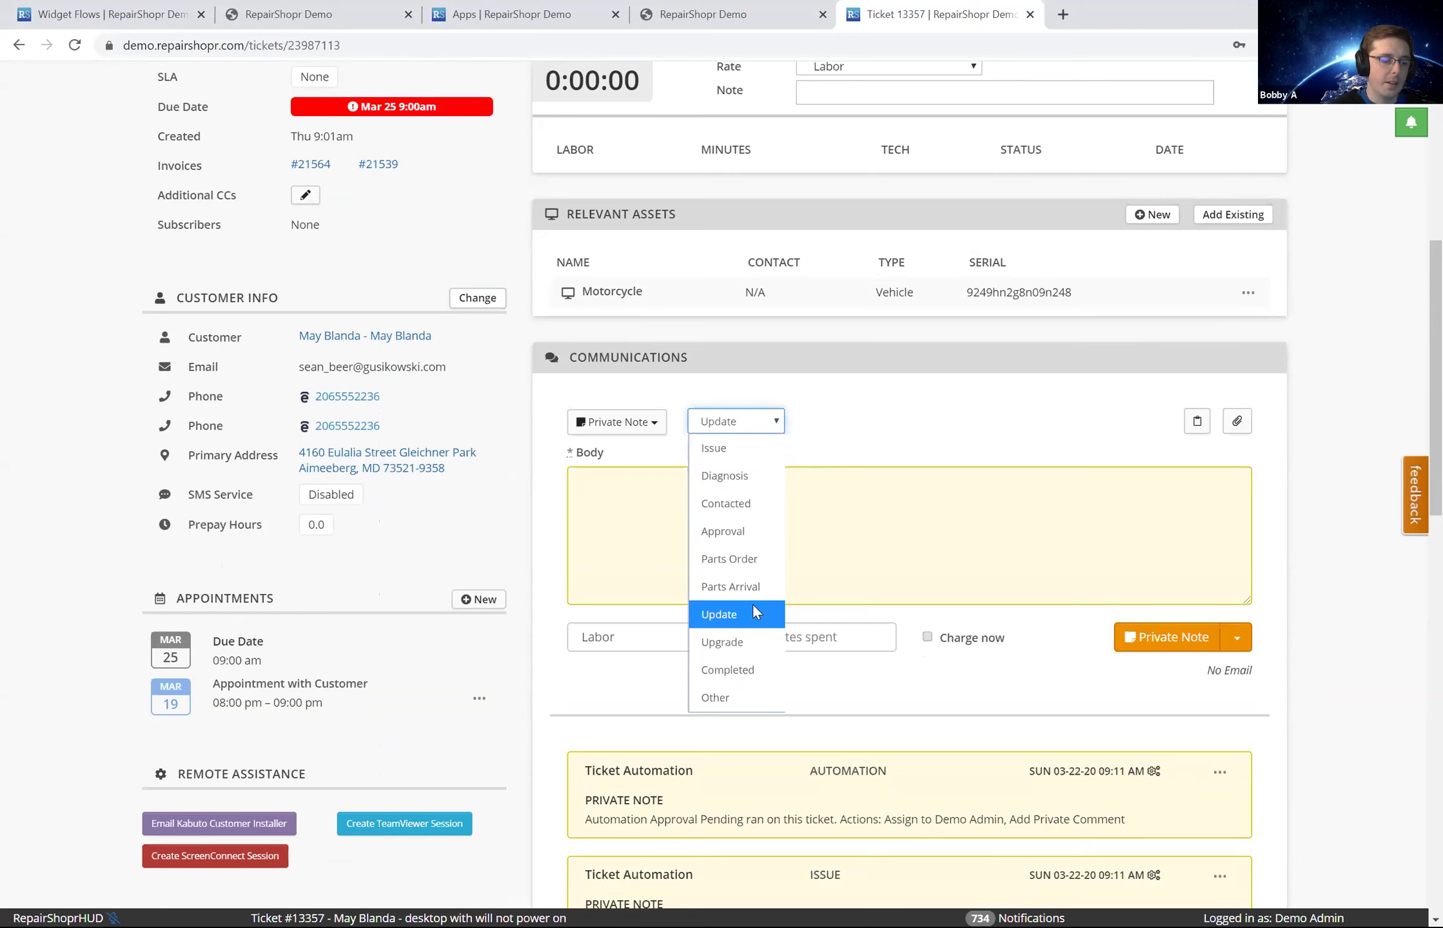
left_click(928, 424)
scroll(919, 422, "up", 3)
scroll(857, 399, "up", 5)
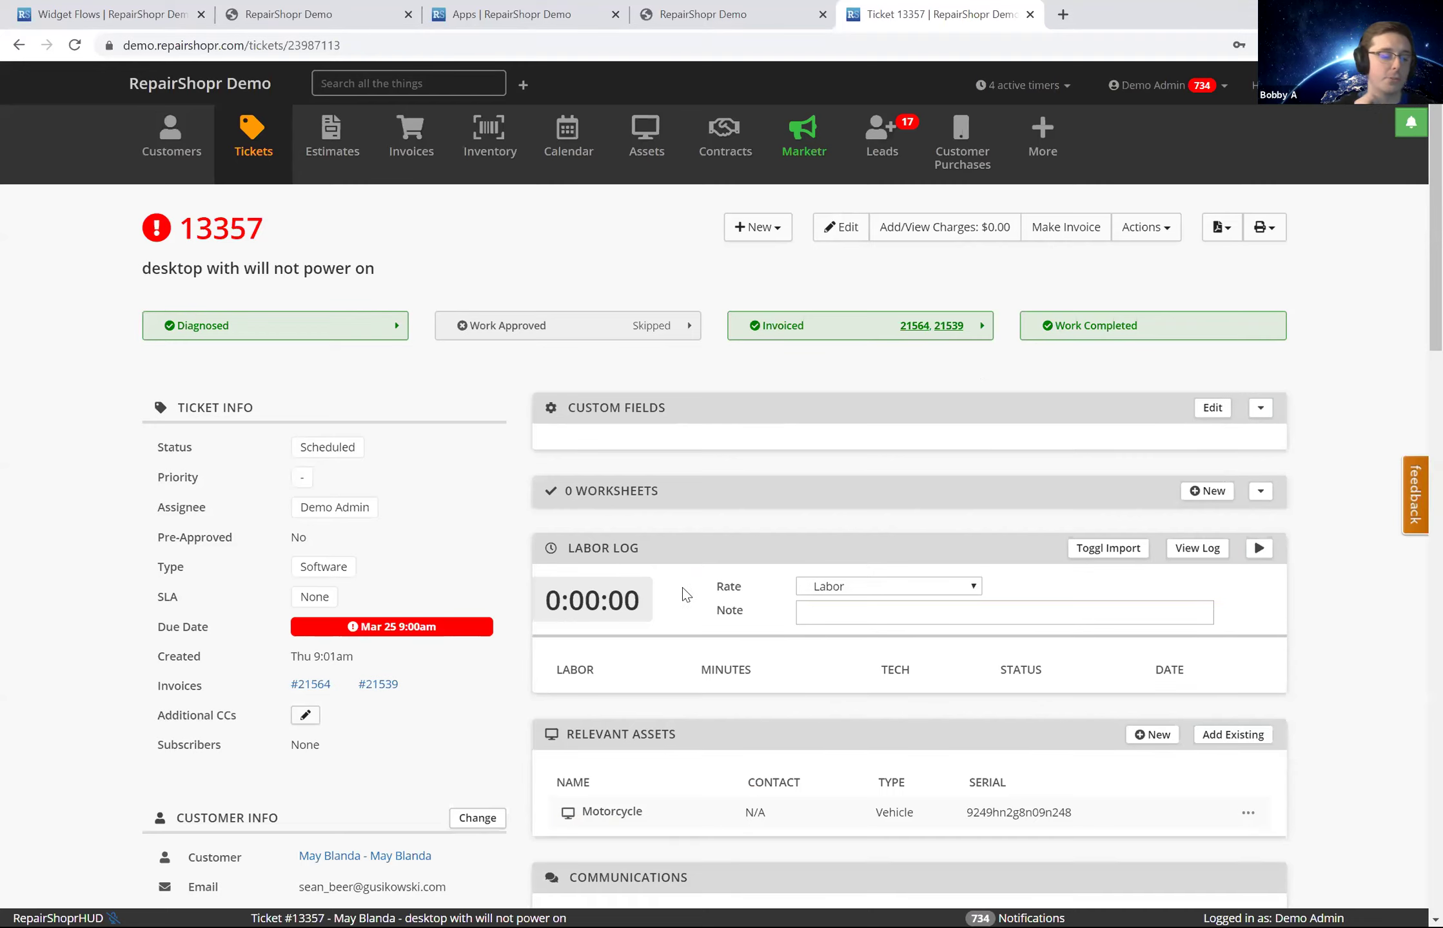
scroll(682, 587, "down", 7)
left_click(759, 508)
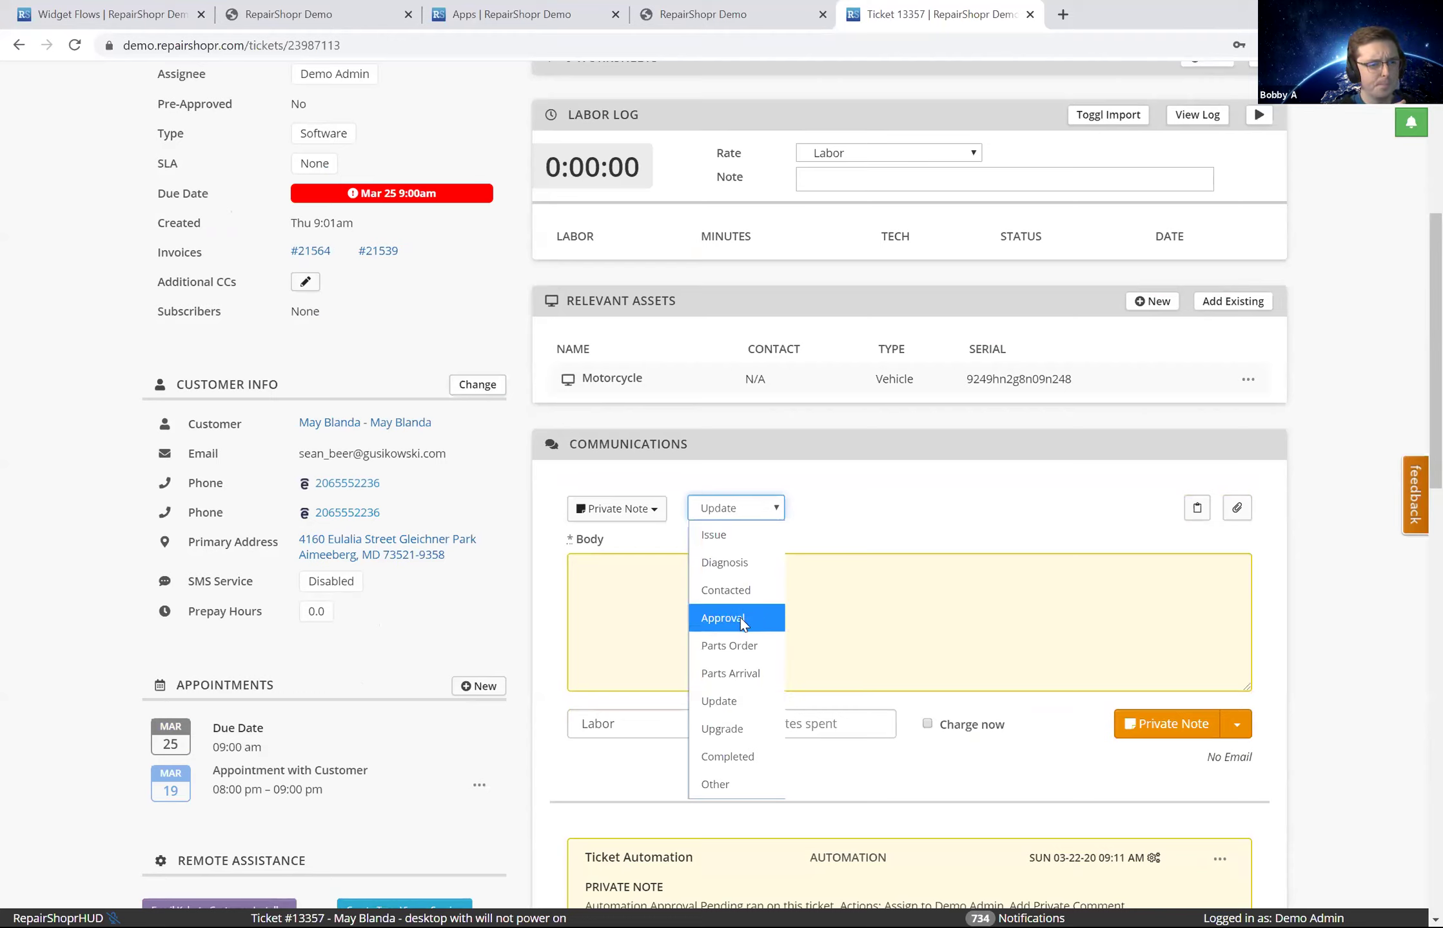
scroll(791, 396, "up", 5)
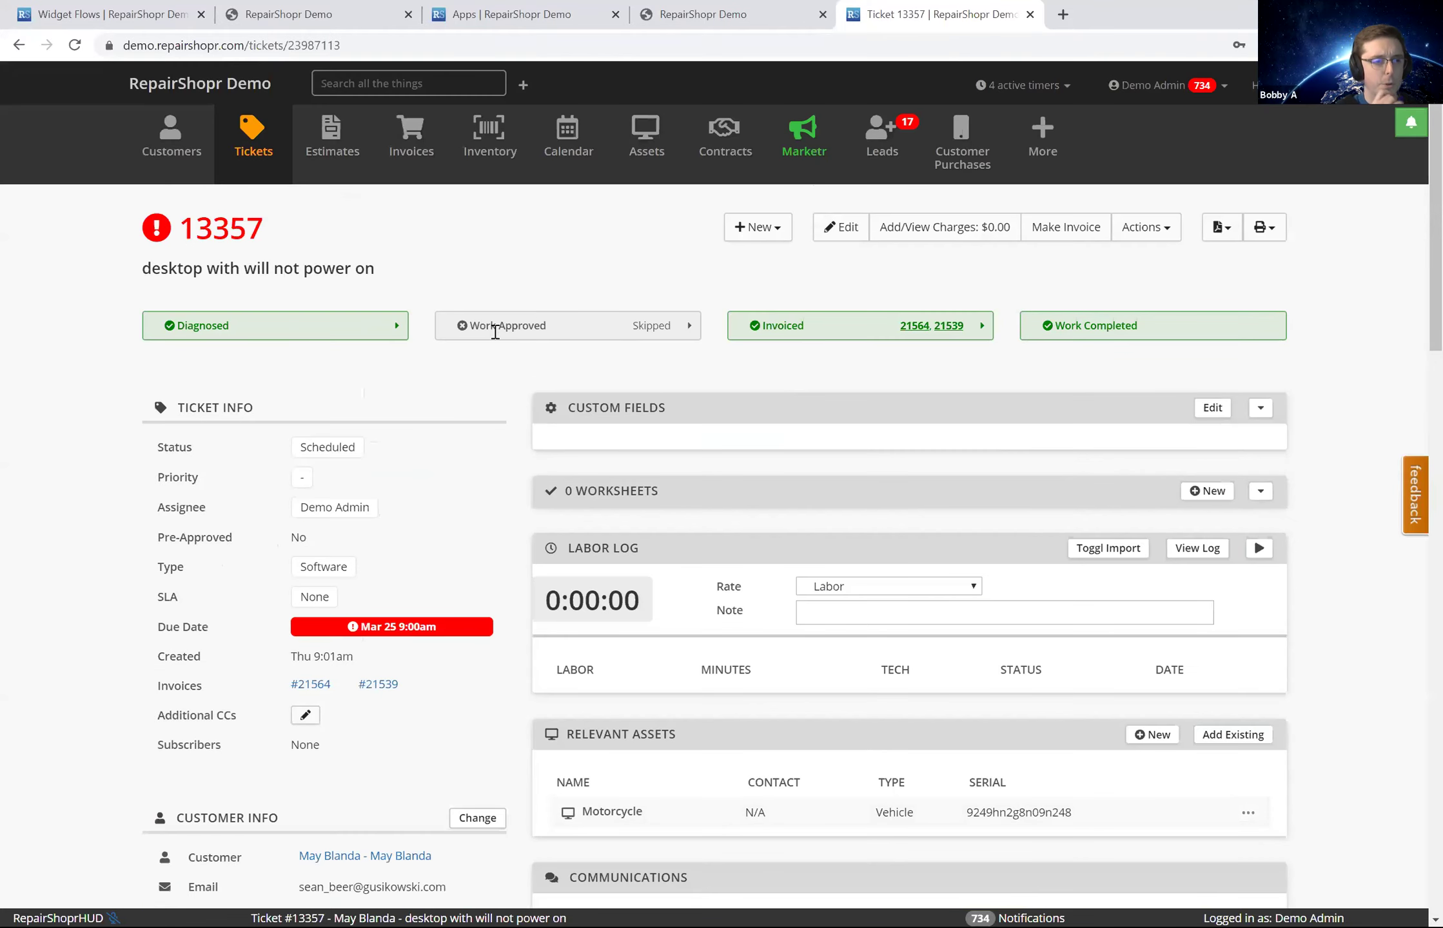
scroll(666, 296, "down", 5)
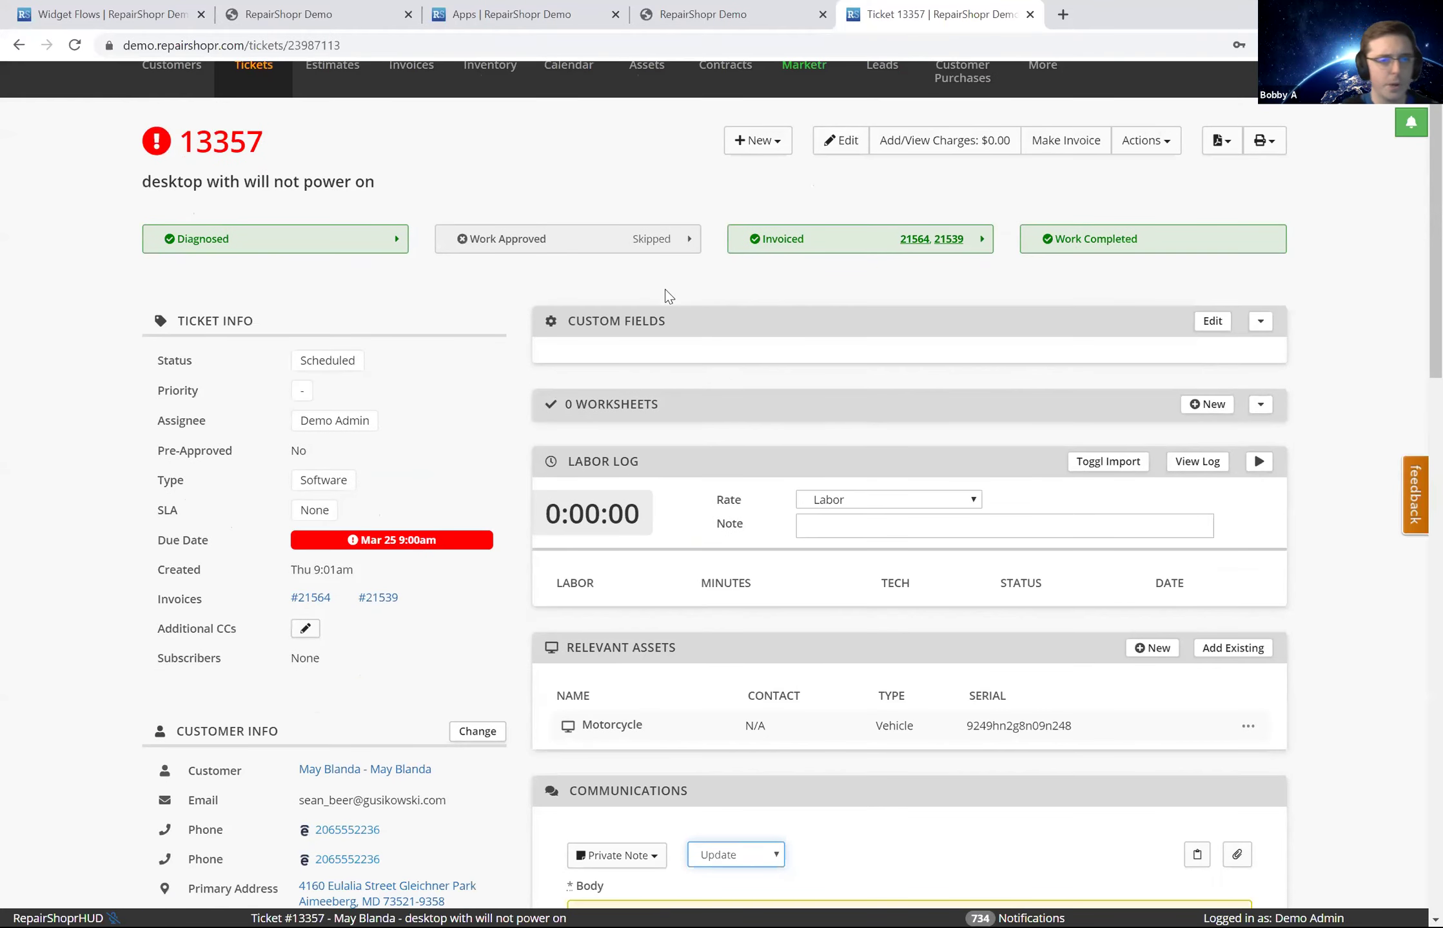
left_click(733, 592)
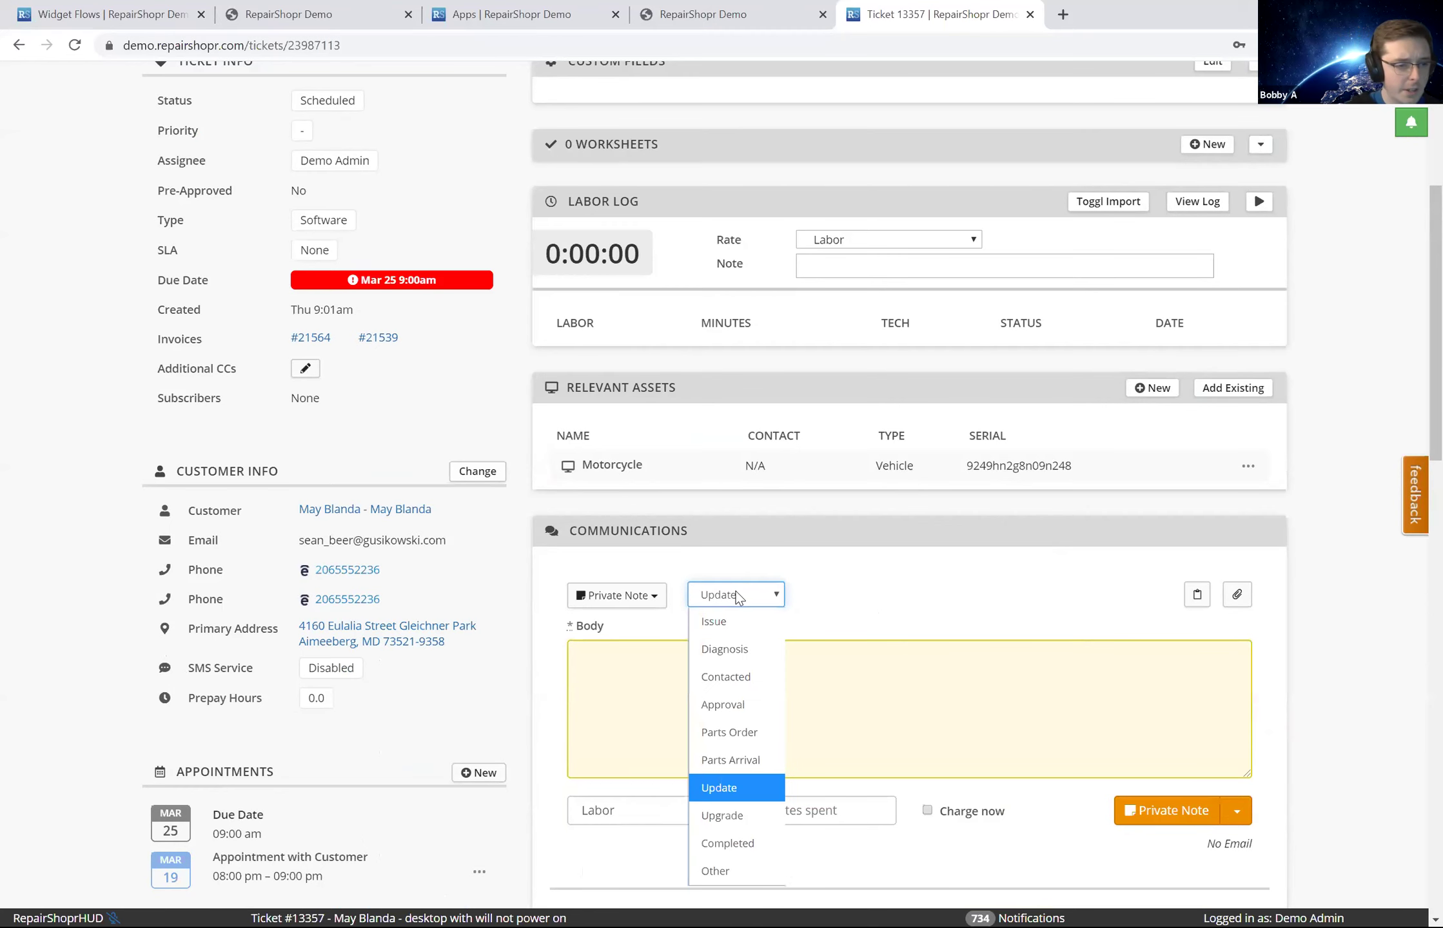
scroll(738, 580, "down", 1)
left_click(745, 514)
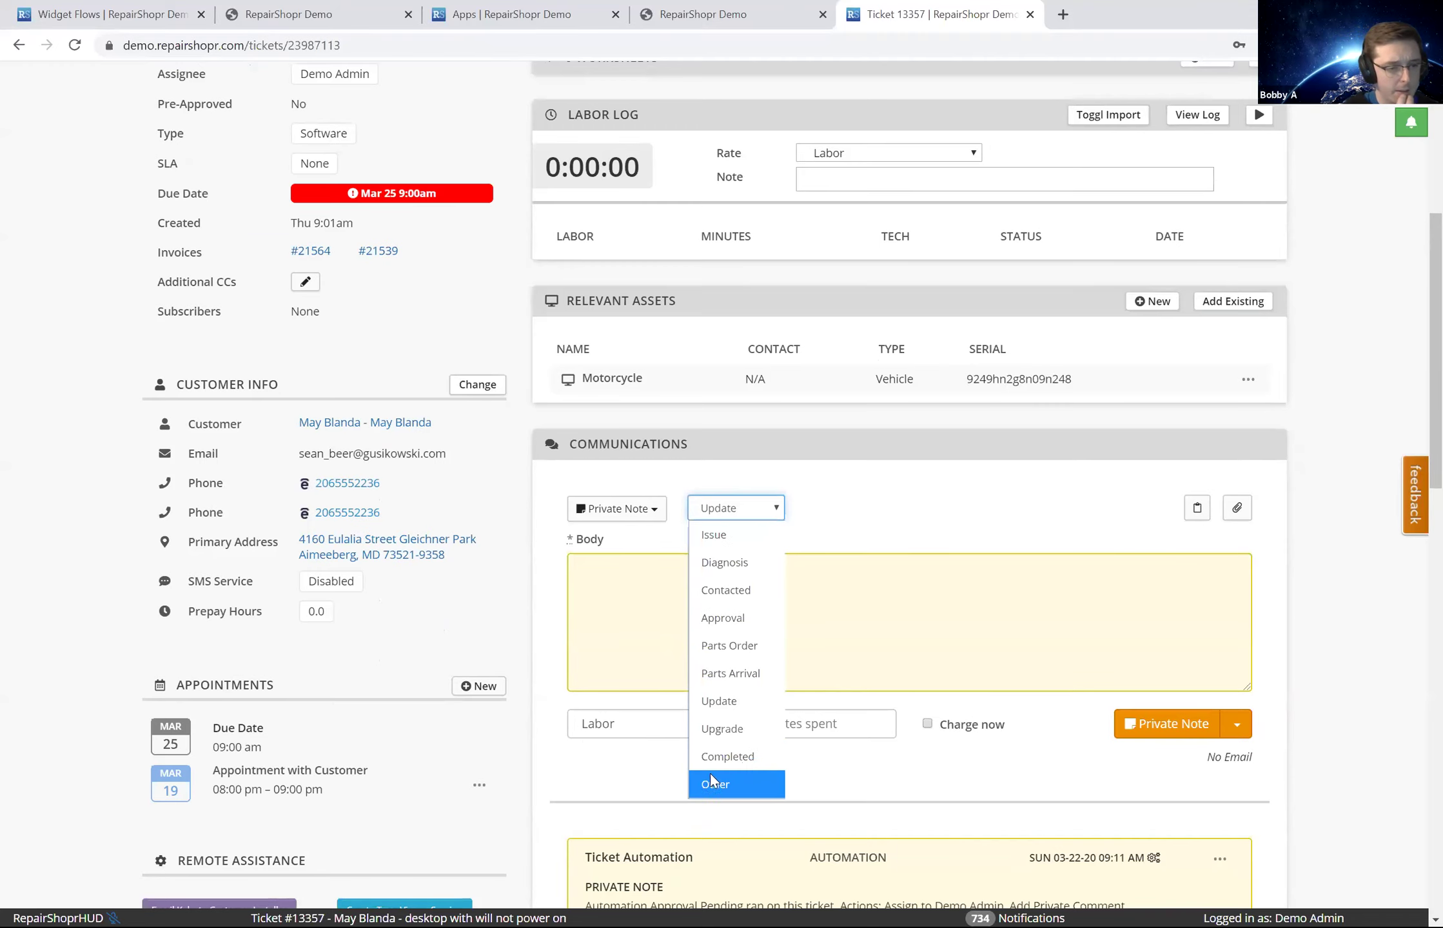
- Close the communication subject choices with Update kept, and review the ticket's progress stages
left_click(744, 755)
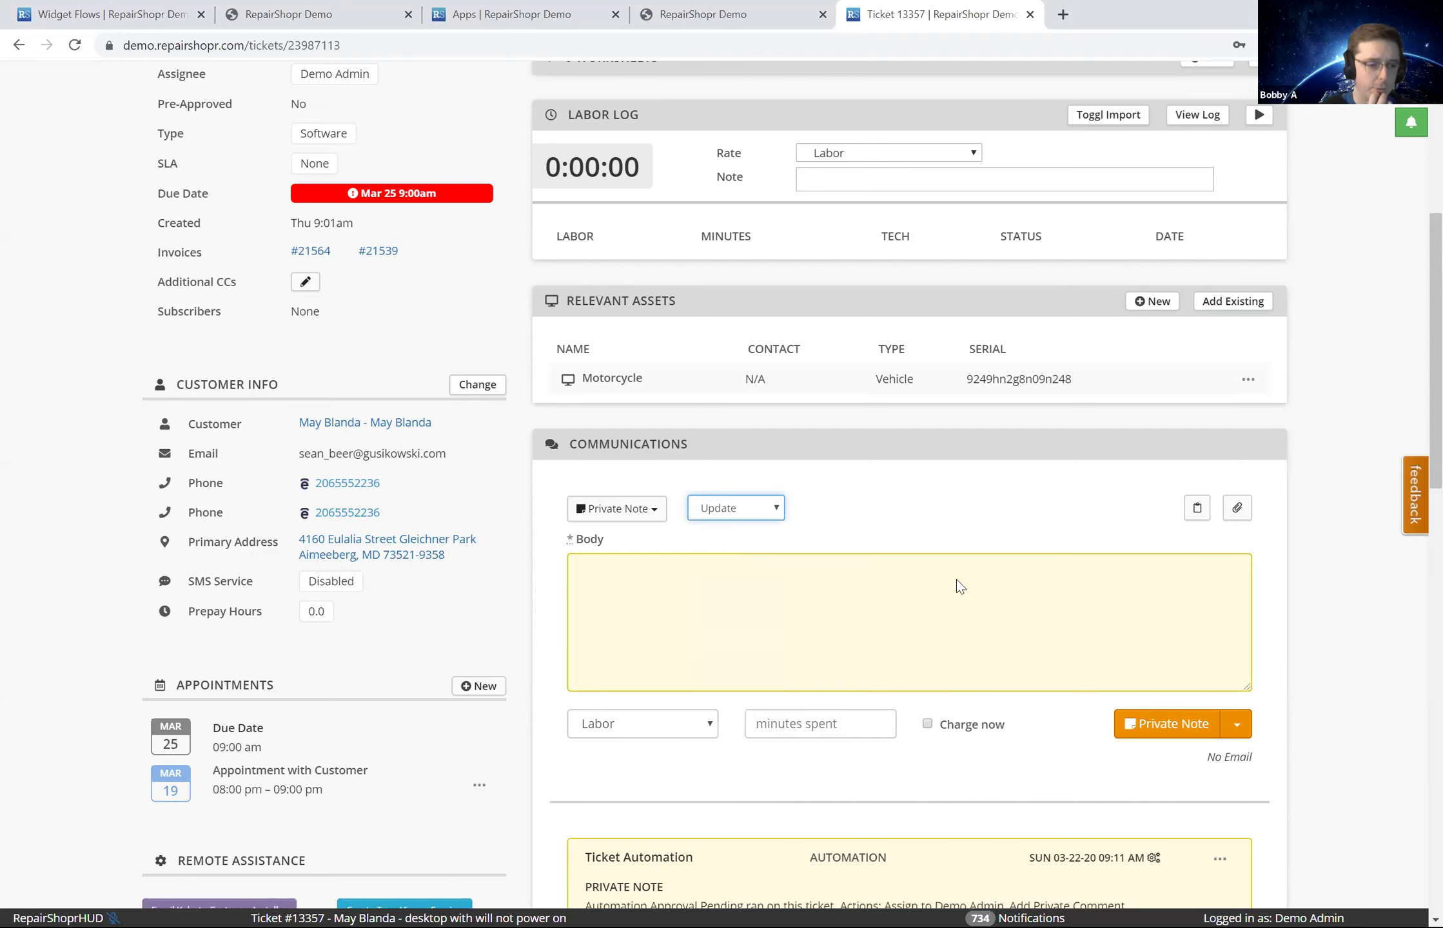
scroll(980, 451, "up", 7)
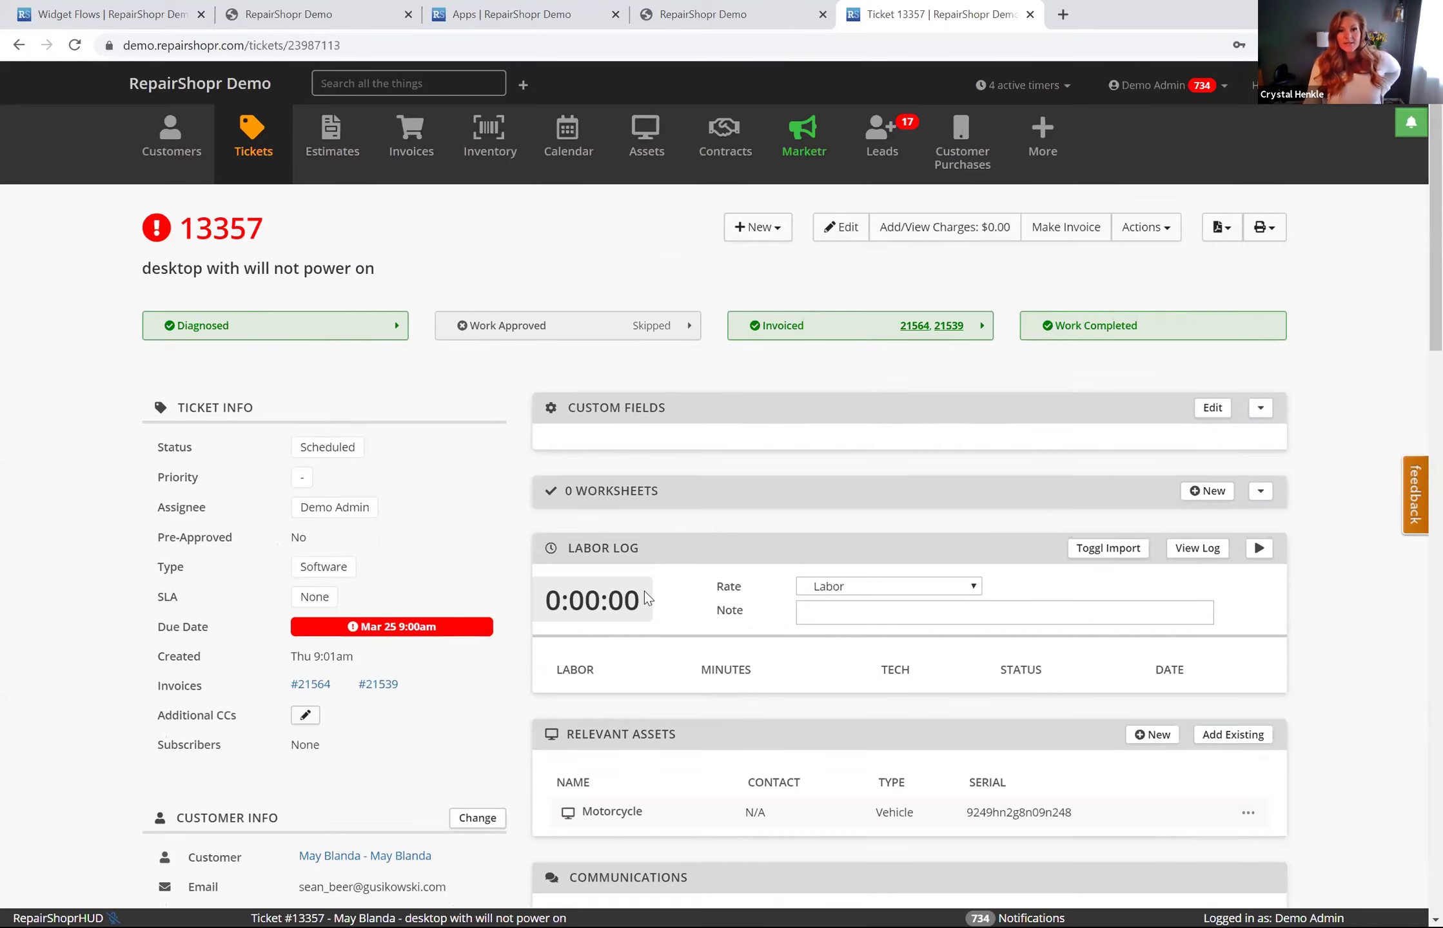
scroll(823, 462, "down", 5)
scroll(784, 632, "up", 5)
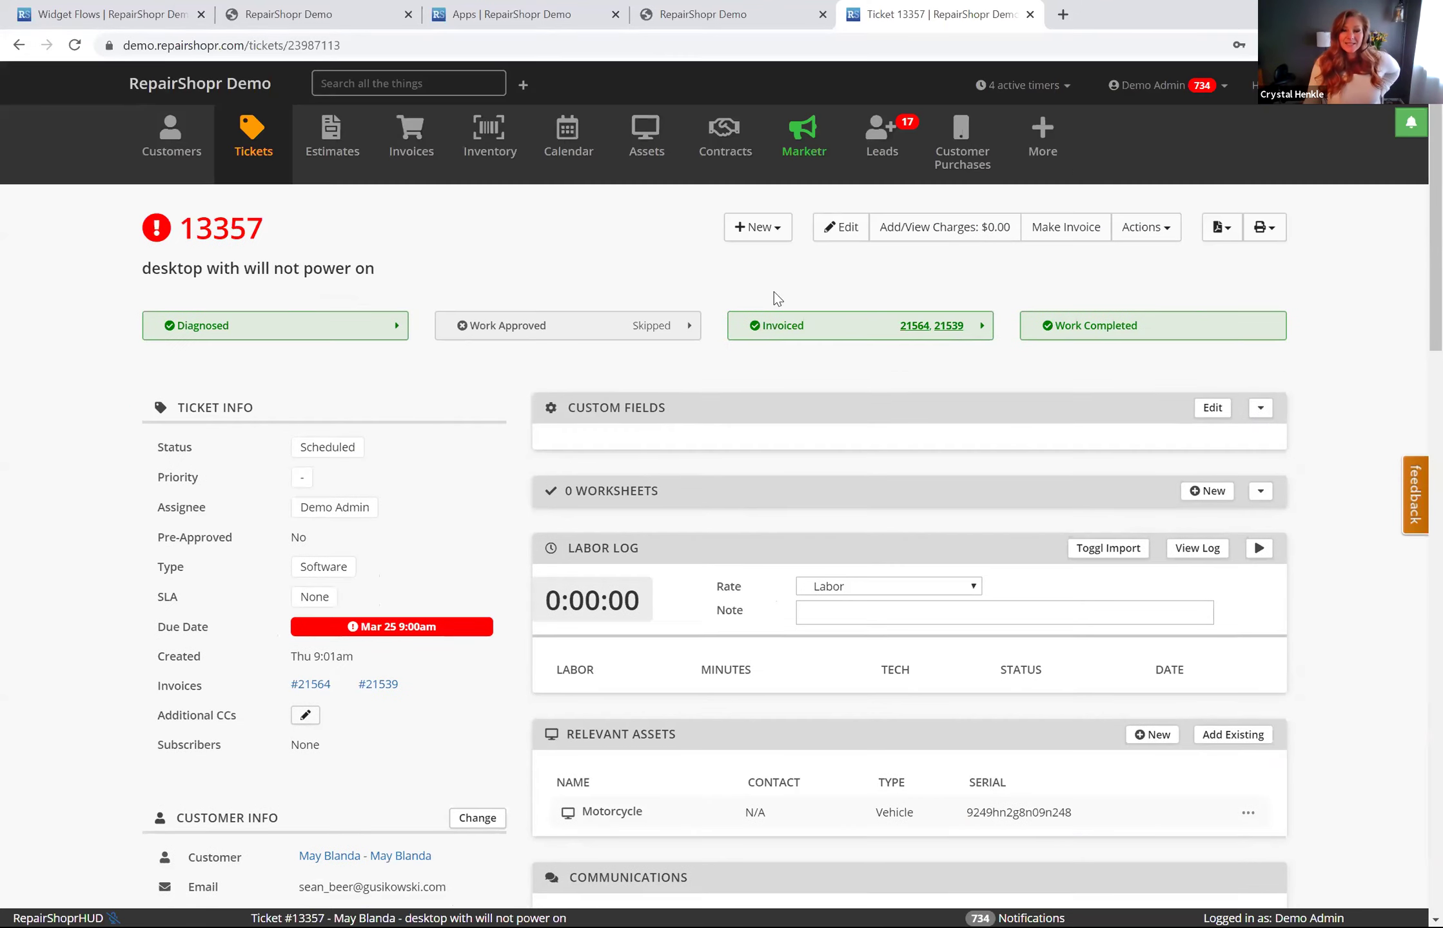
- Open the ticket preferences in Administration and expand the additional settings below the ticket issue types
mouse_move(1042, 142)
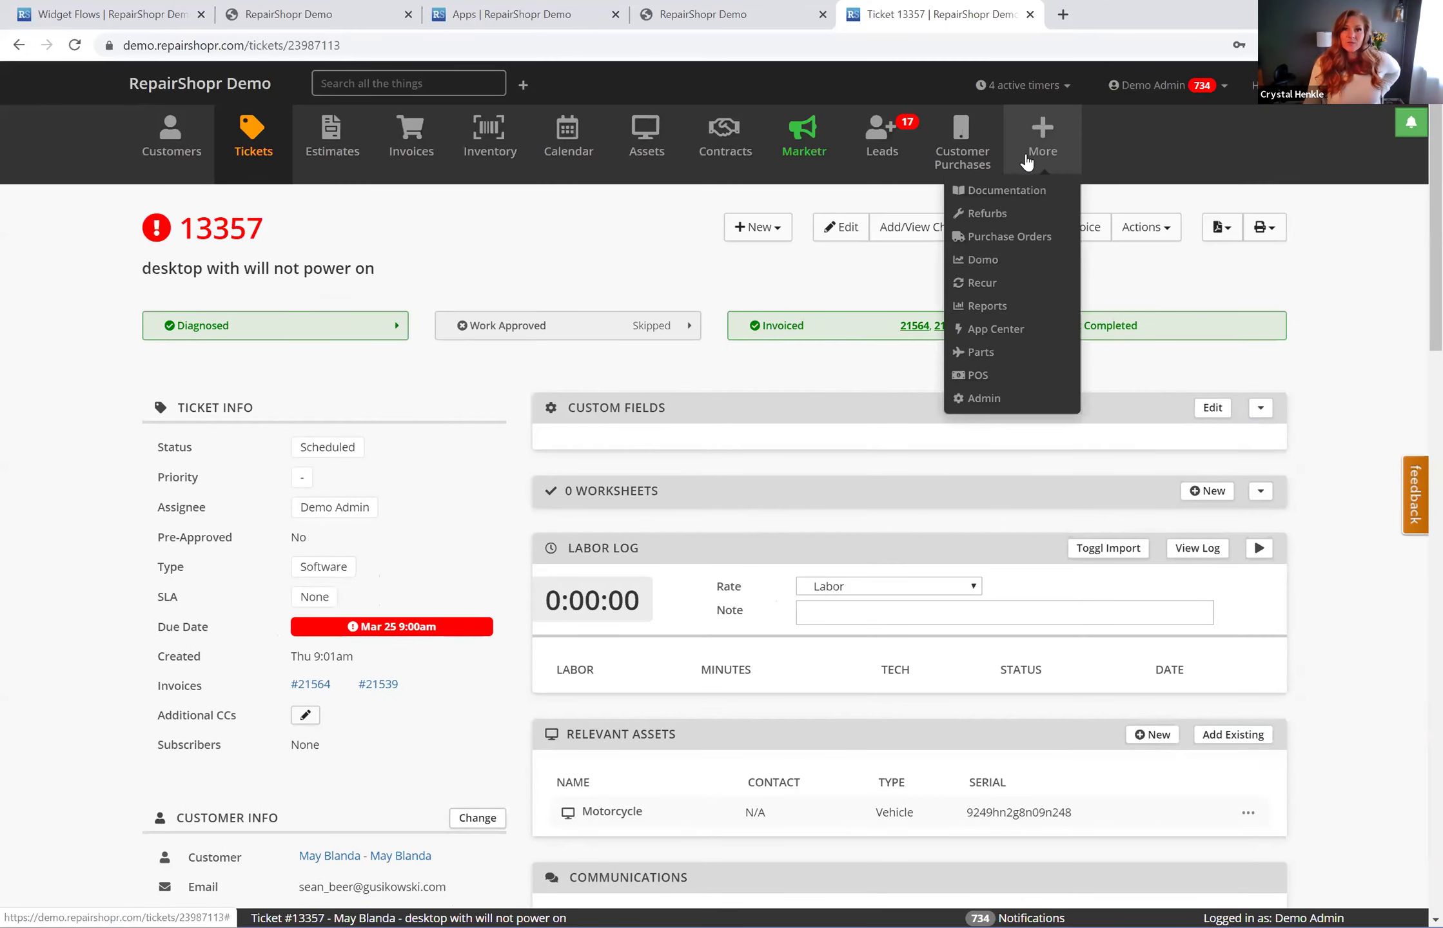
left_click(992, 402)
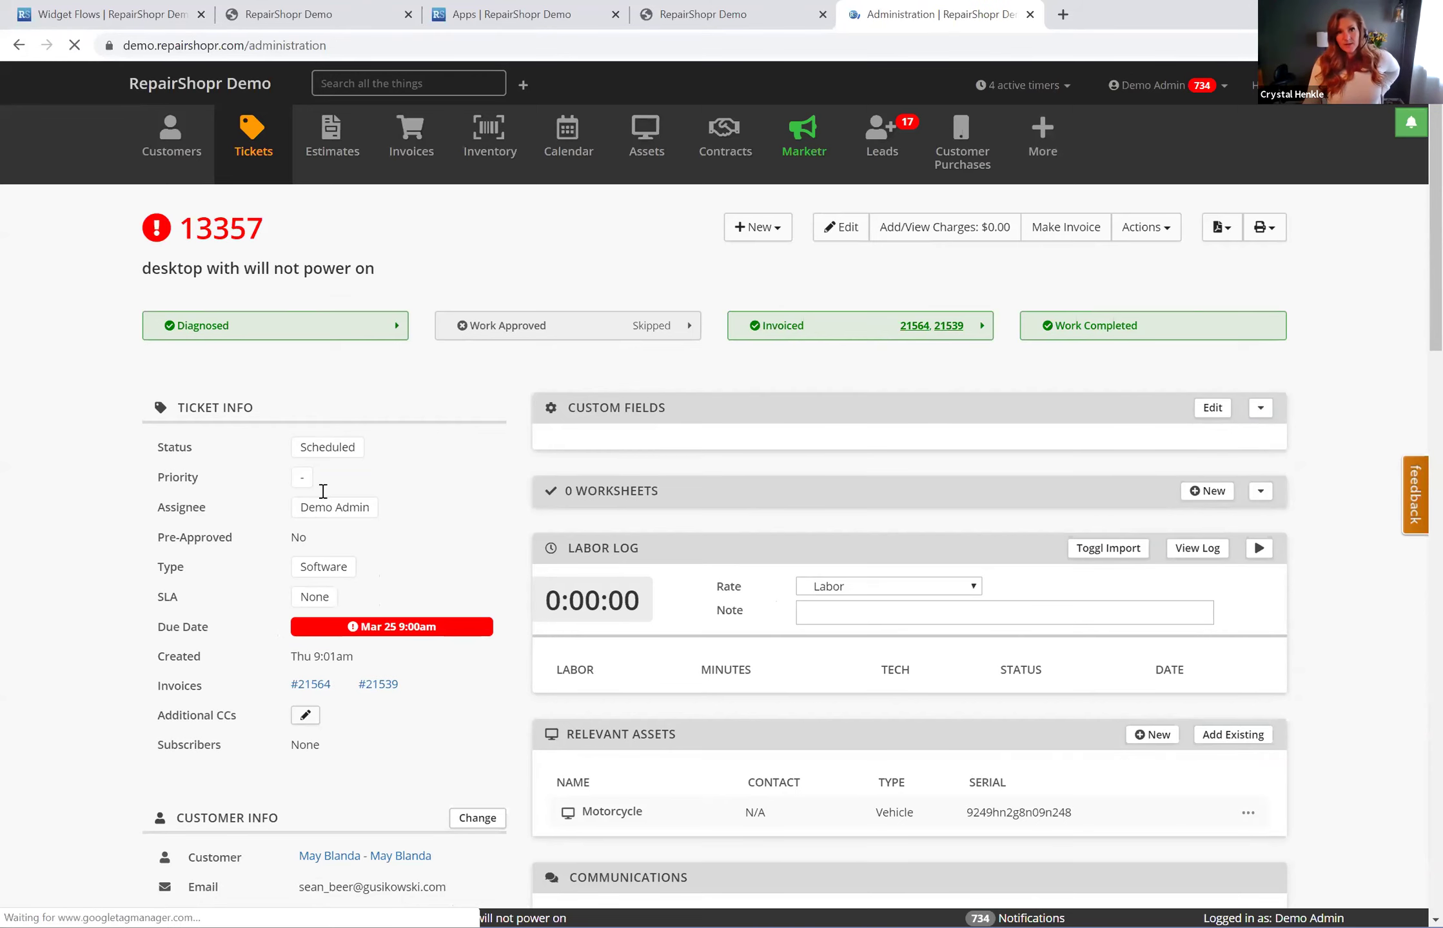
scroll(242, 648, "down", 12)
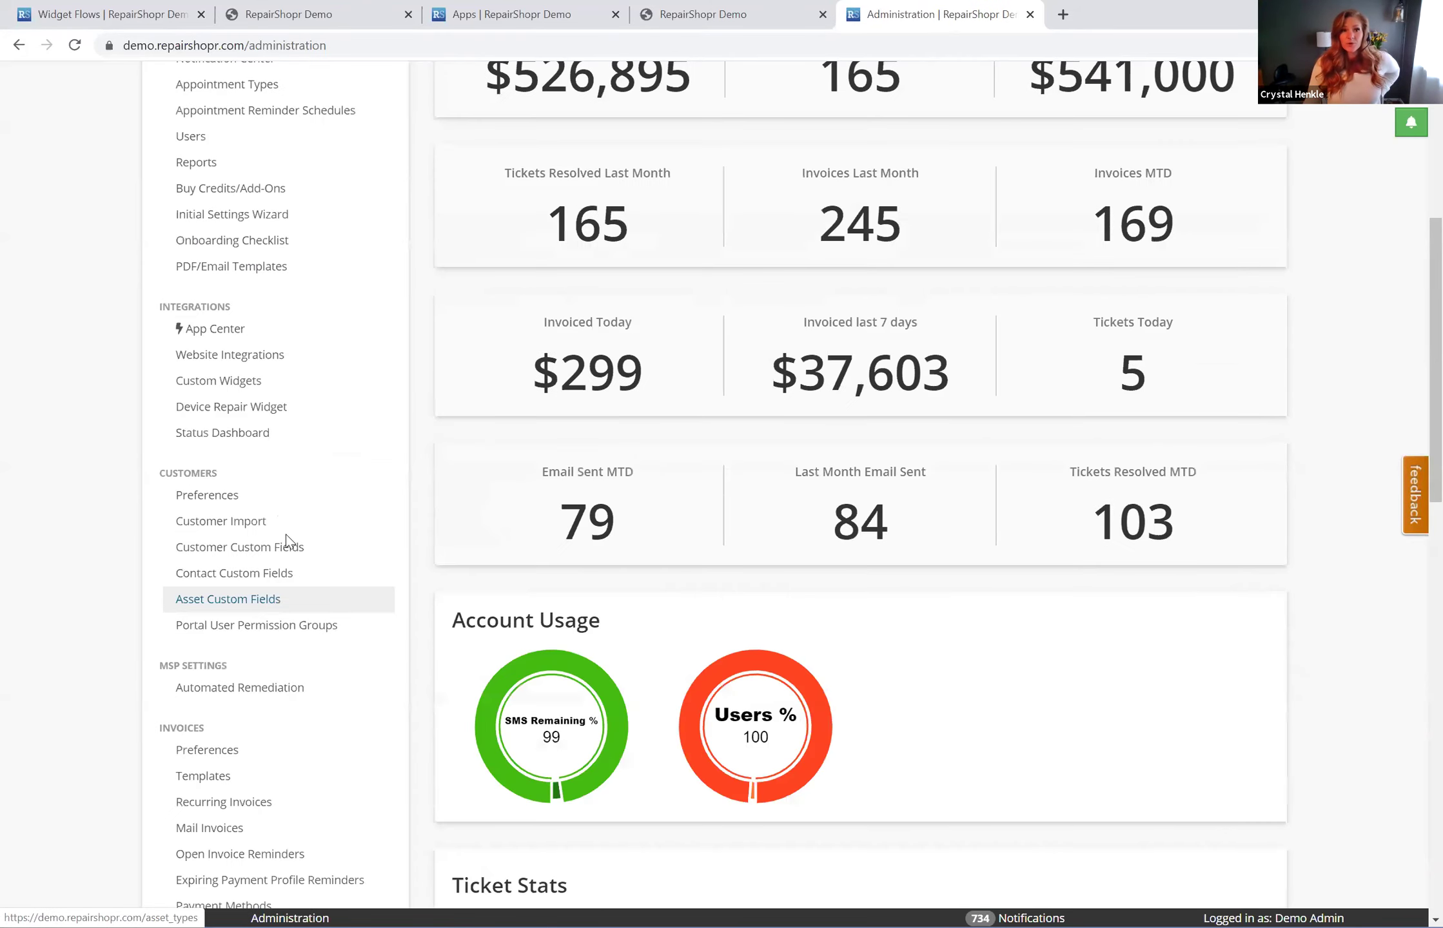
left_click(213, 588)
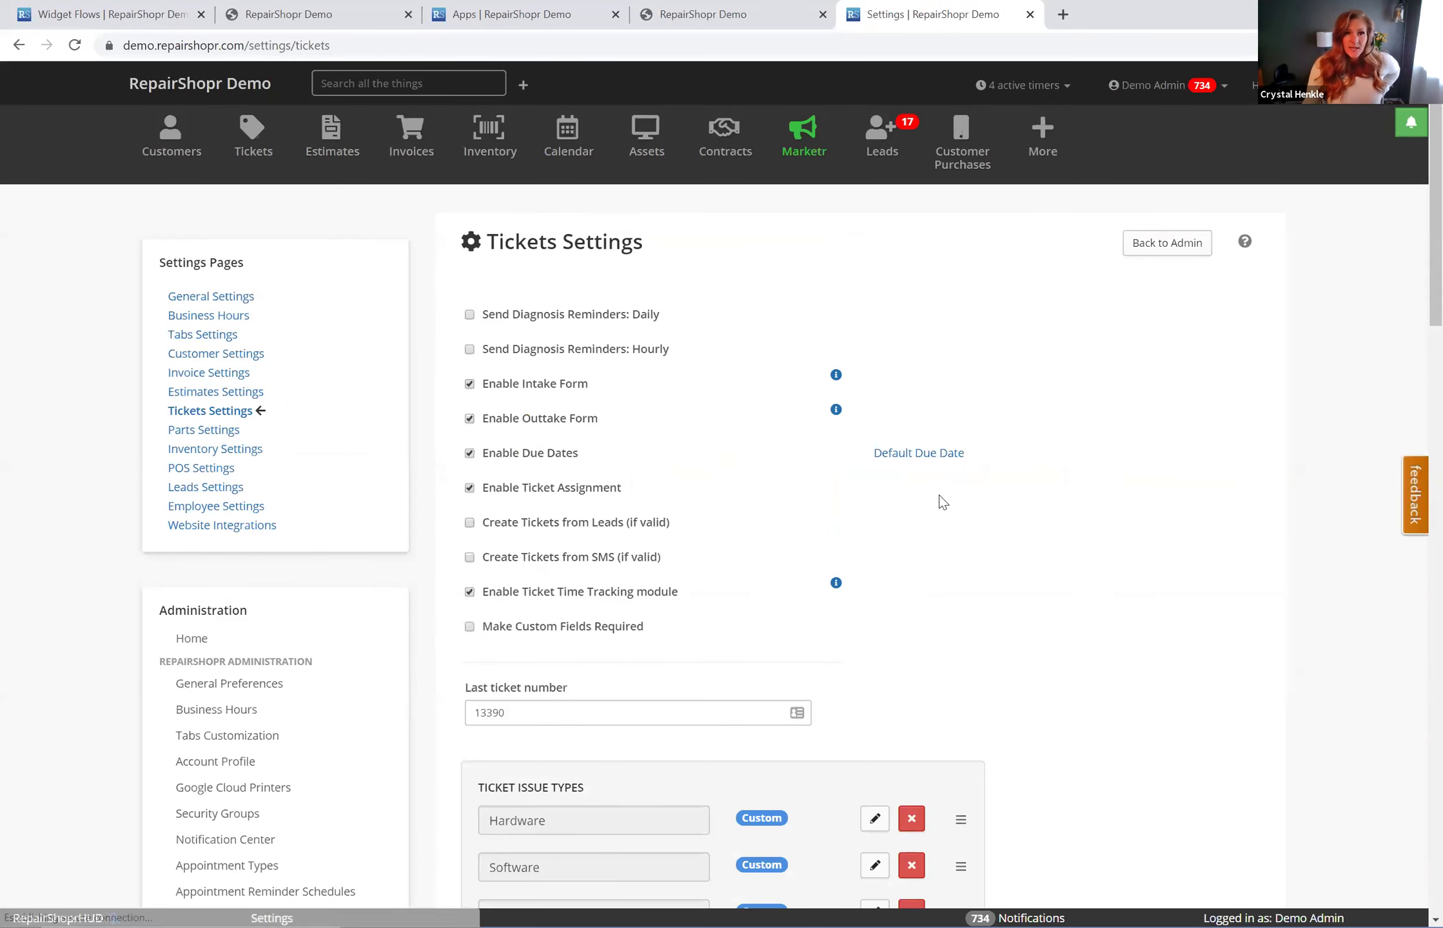
scroll(979, 551, "down", 13)
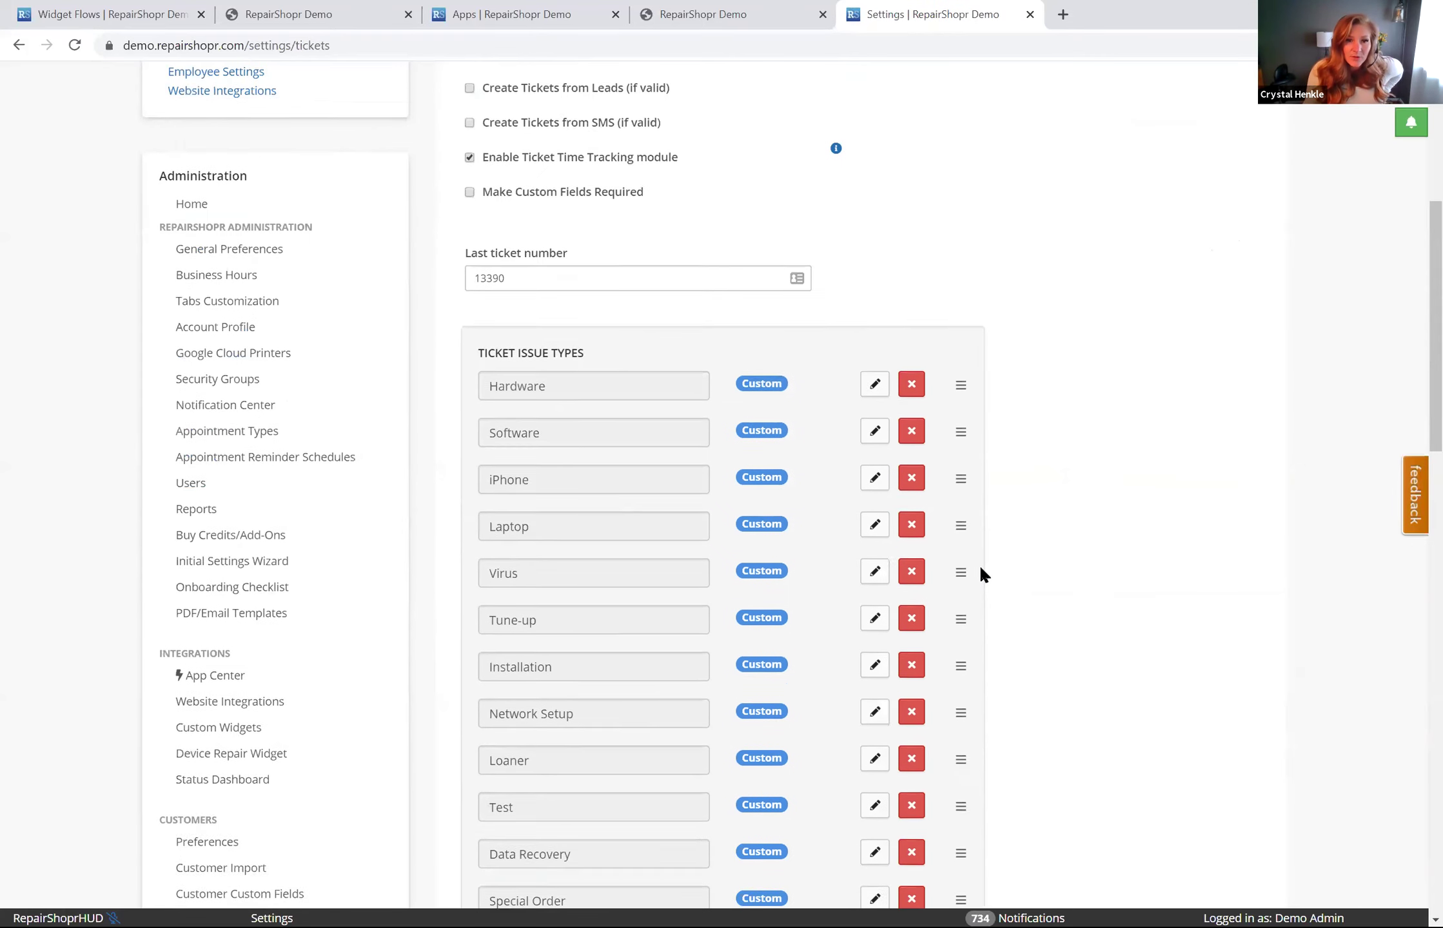
scroll(625, 601, "down", 5)
left_click(531, 375)
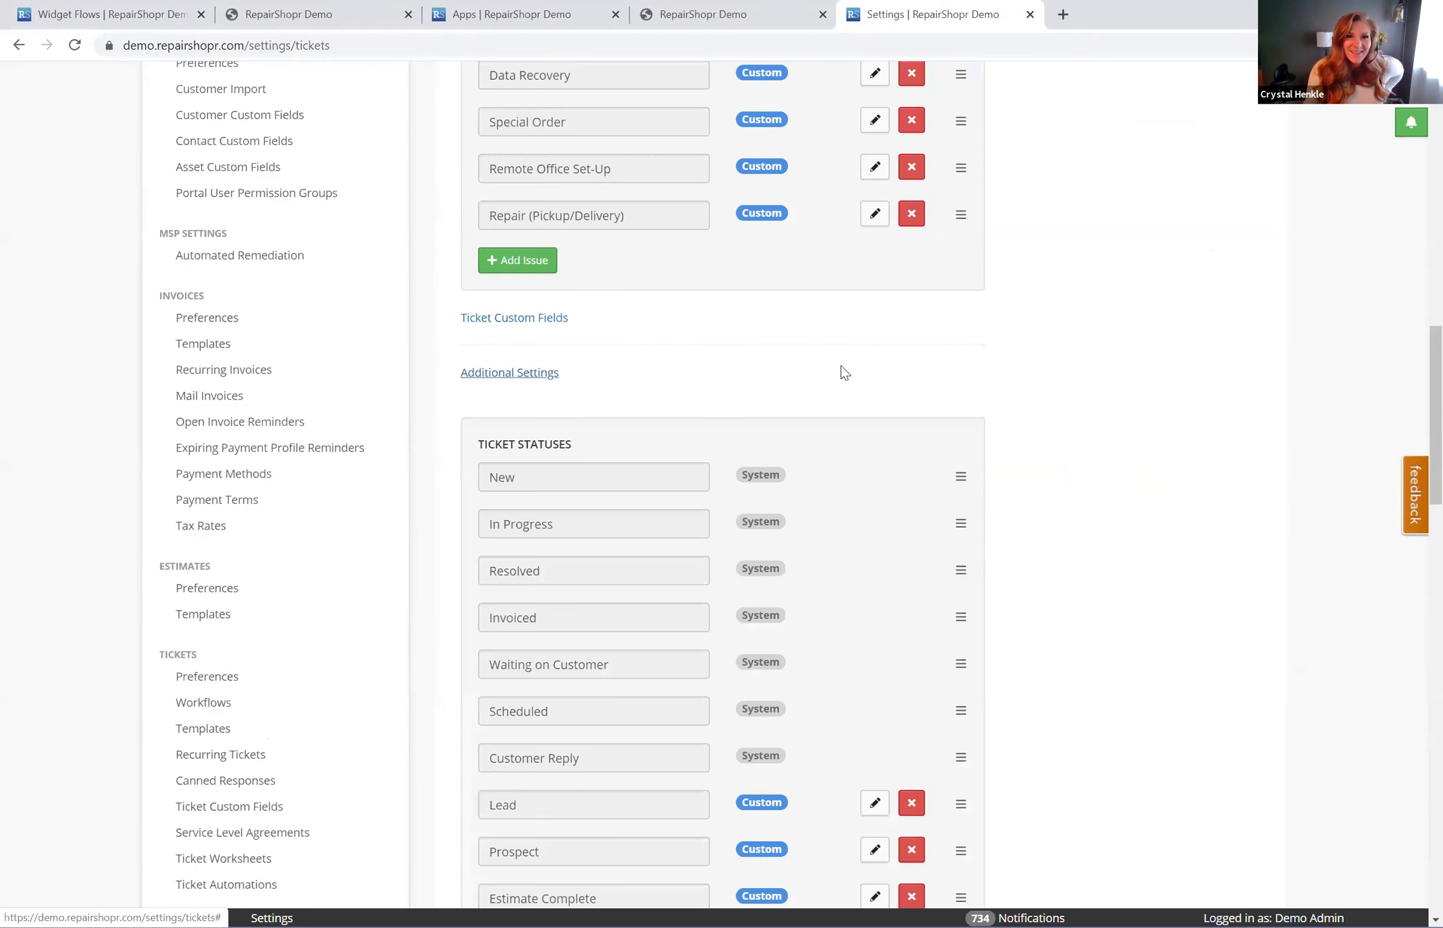
- Examine the ticket statuses and additional ticket options, including Disable Ticket Progress Widget
scroll(996, 438, "down", 17)
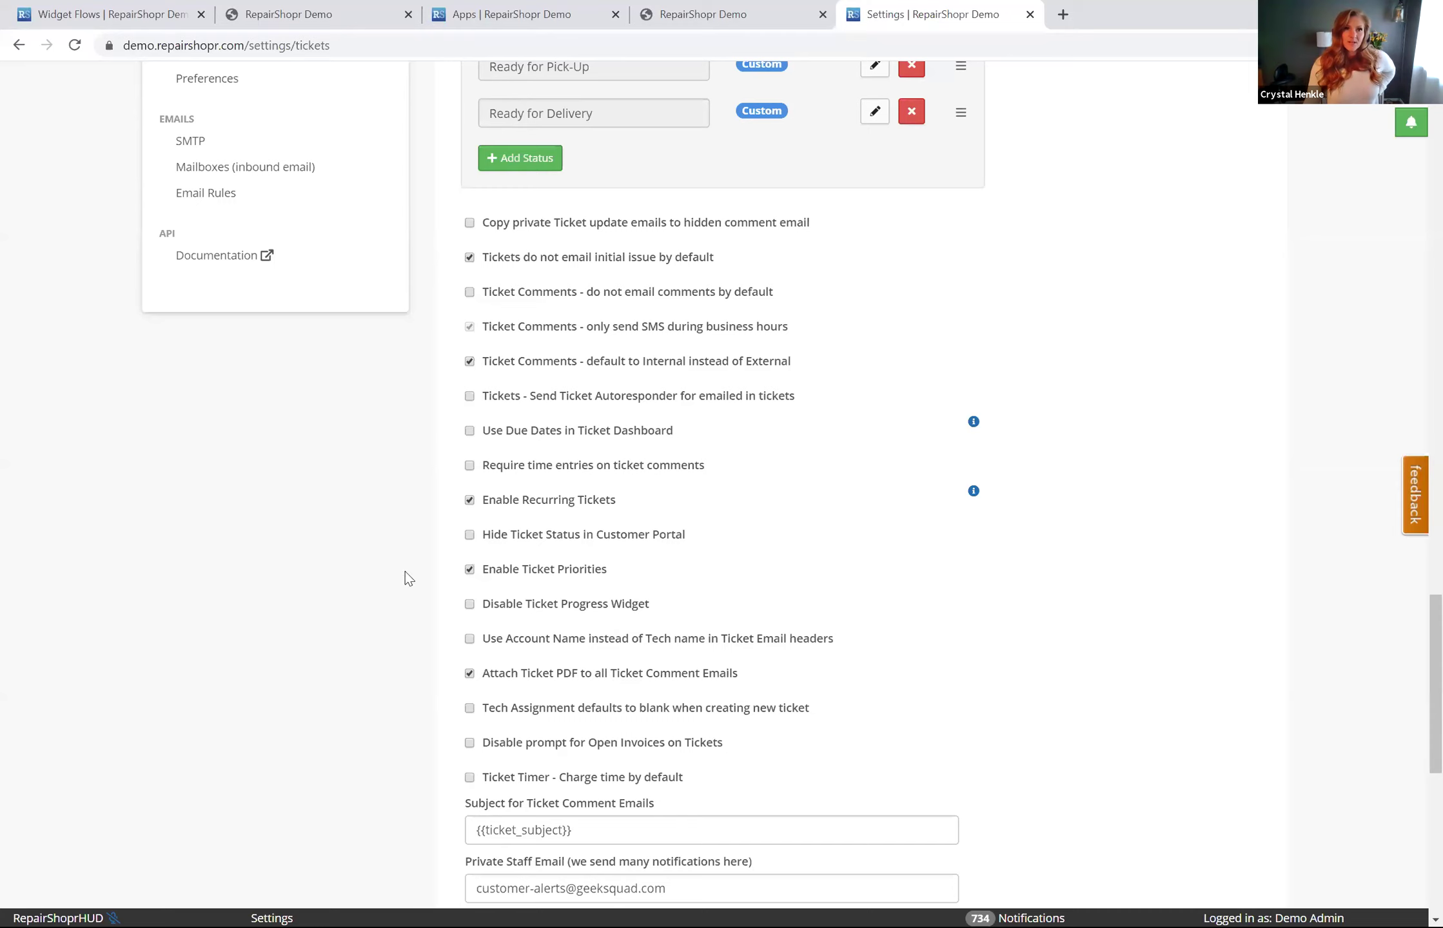
scroll(529, 538, "up", 10)
scroll(529, 538, "up", 20)
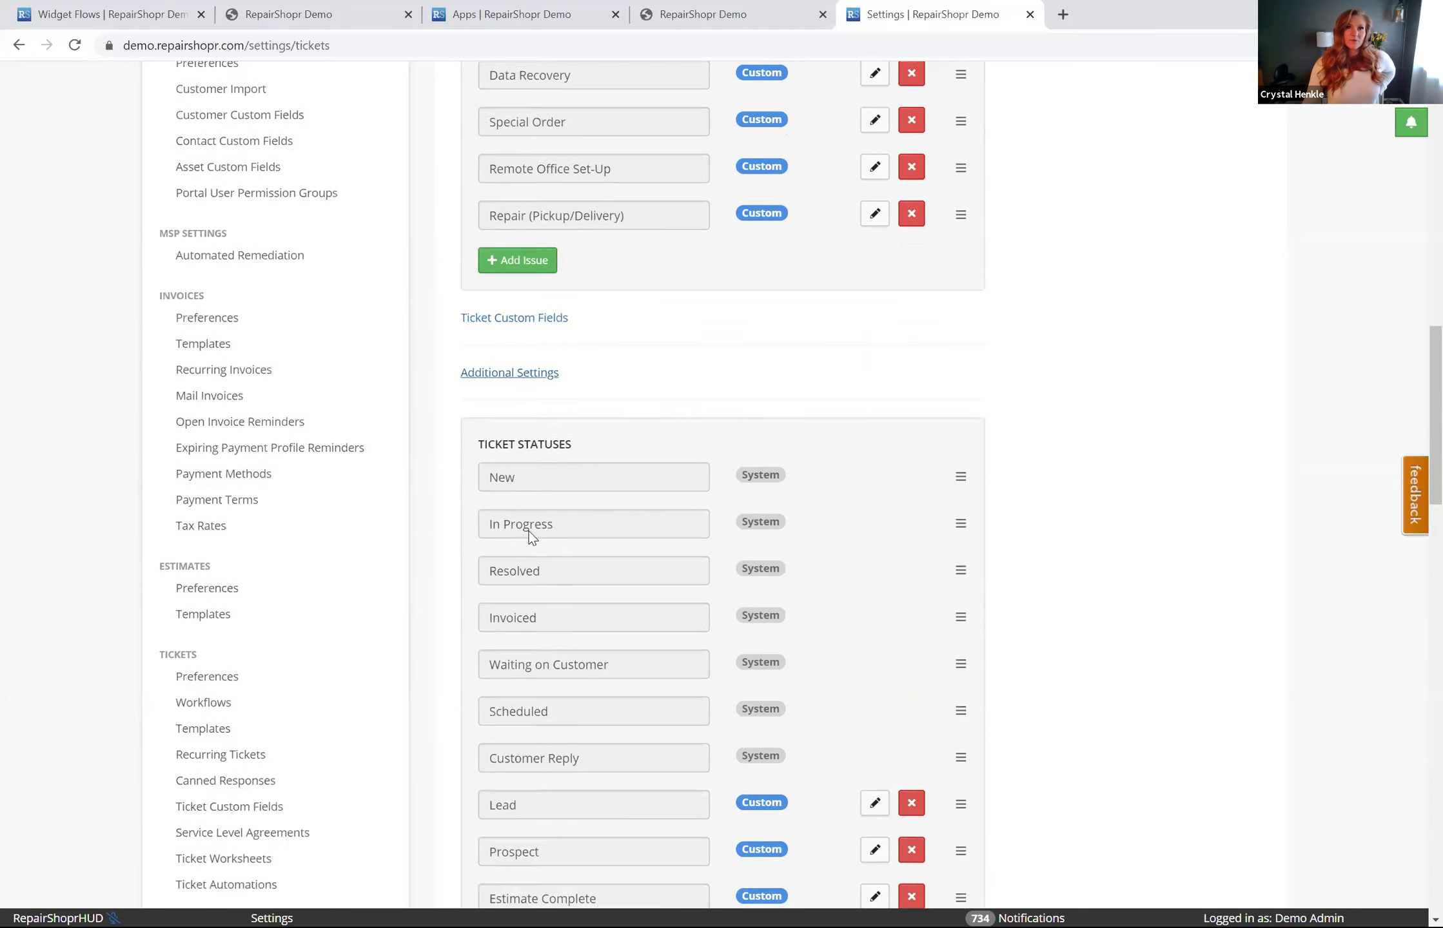
scroll(530, 539, "up", 1)
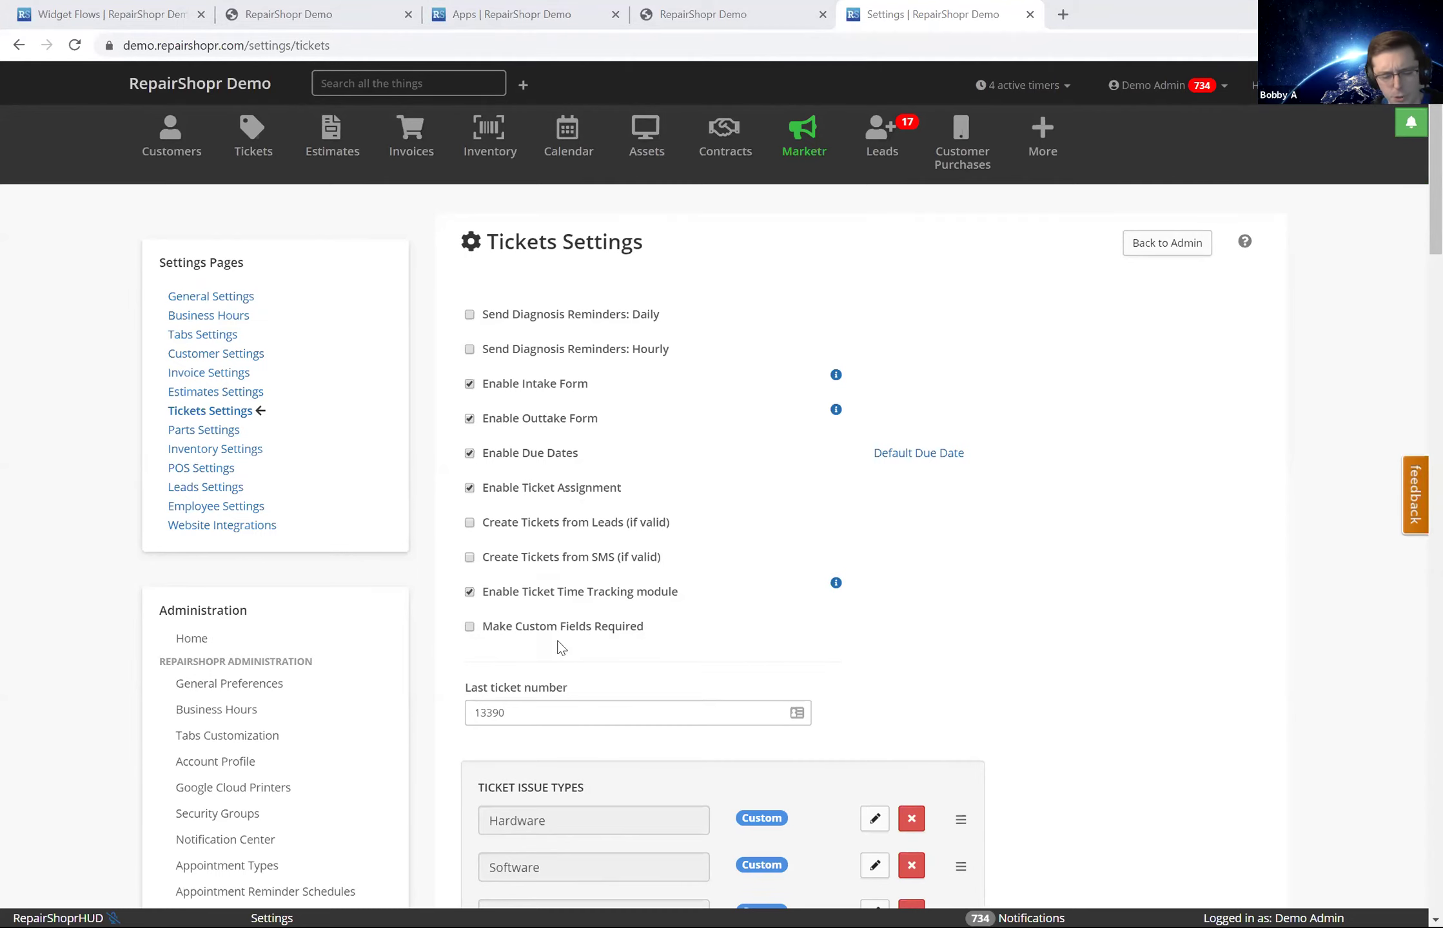
scroll(333, 628, "down", 2)
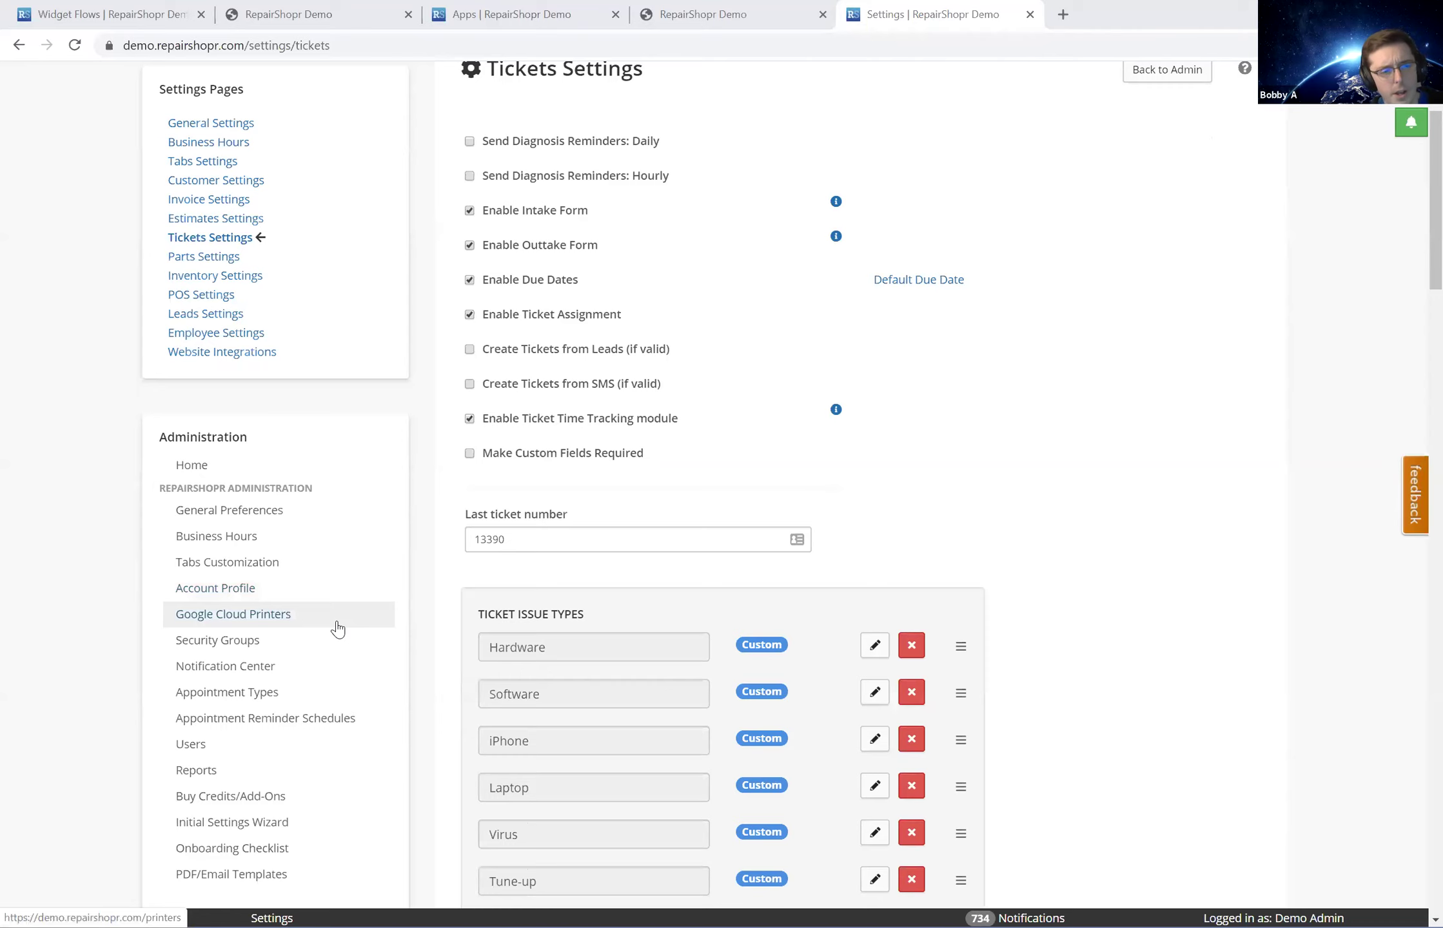
scroll(337, 628, "down", 6)
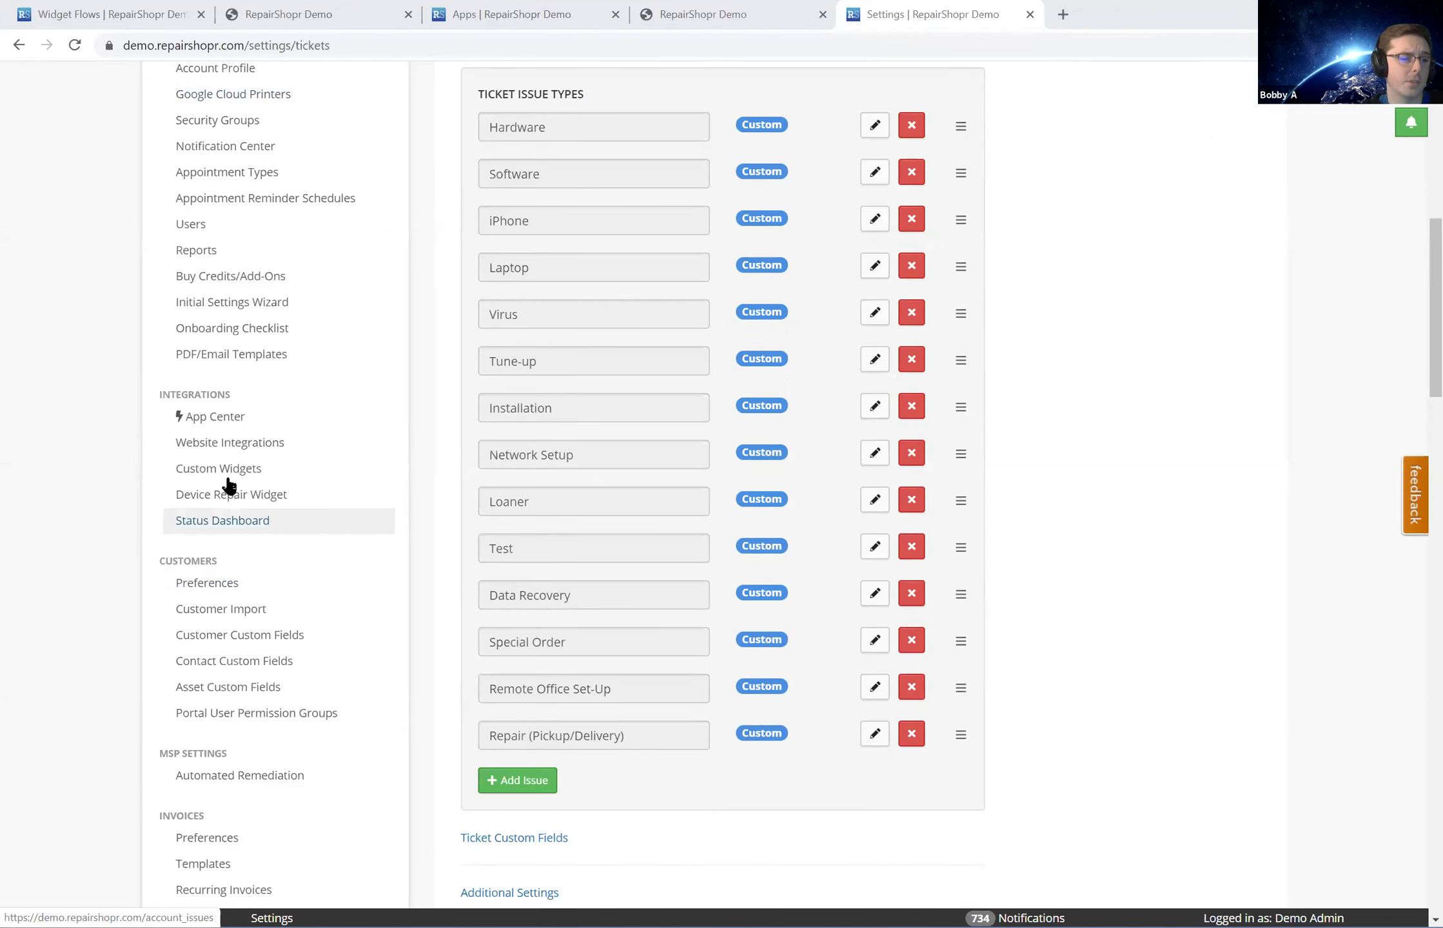
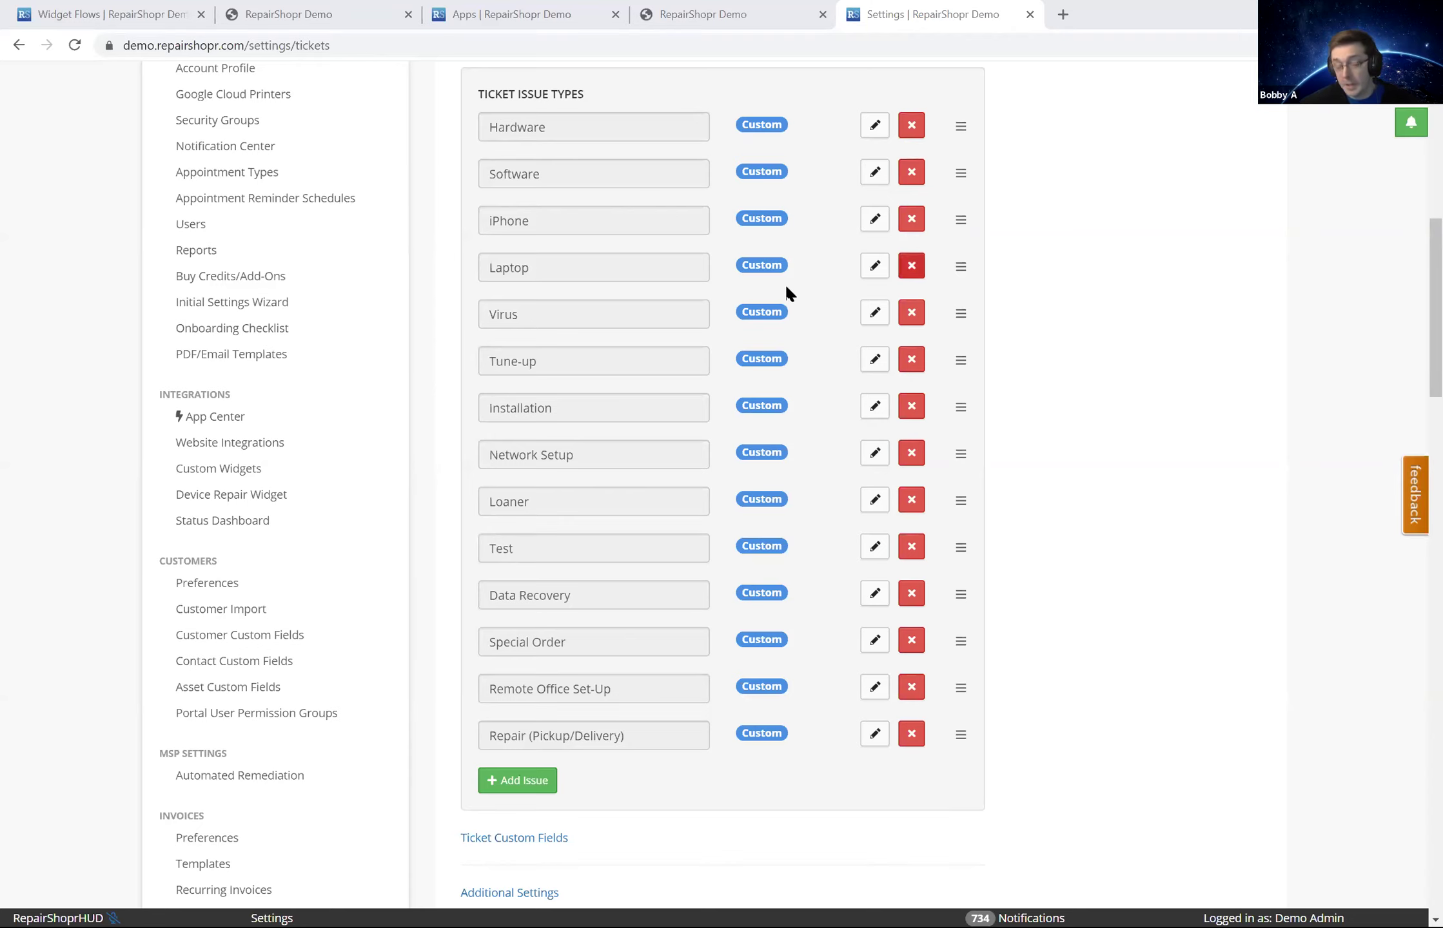
scroll(1120, 258, "up", 10)
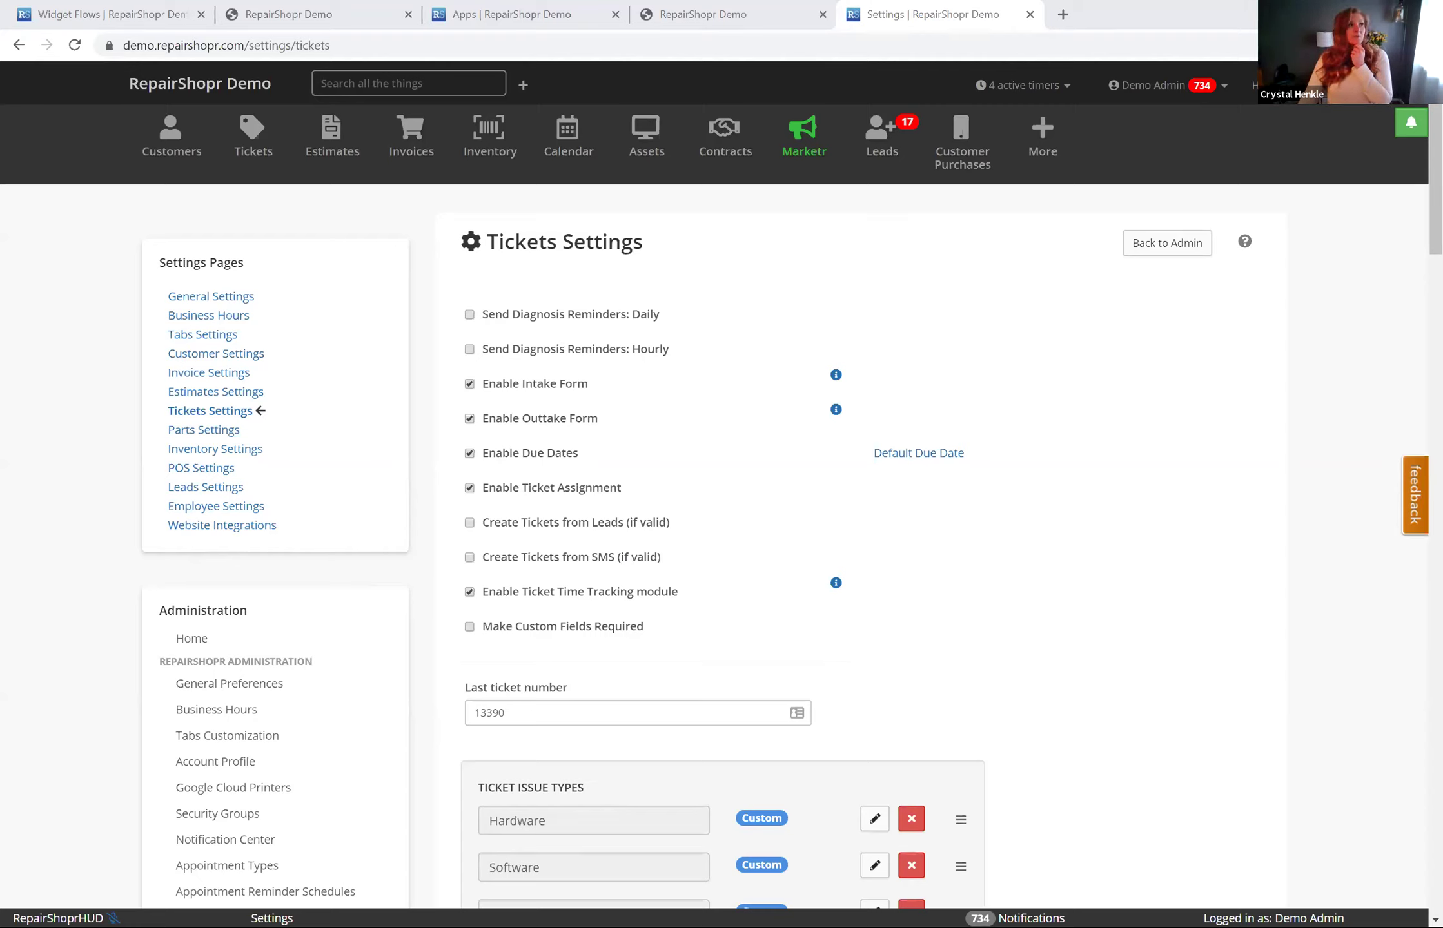
- Search the inventory products for "disc", open the Discount 20% off item and review its percent discount settings
left_click(494, 151)
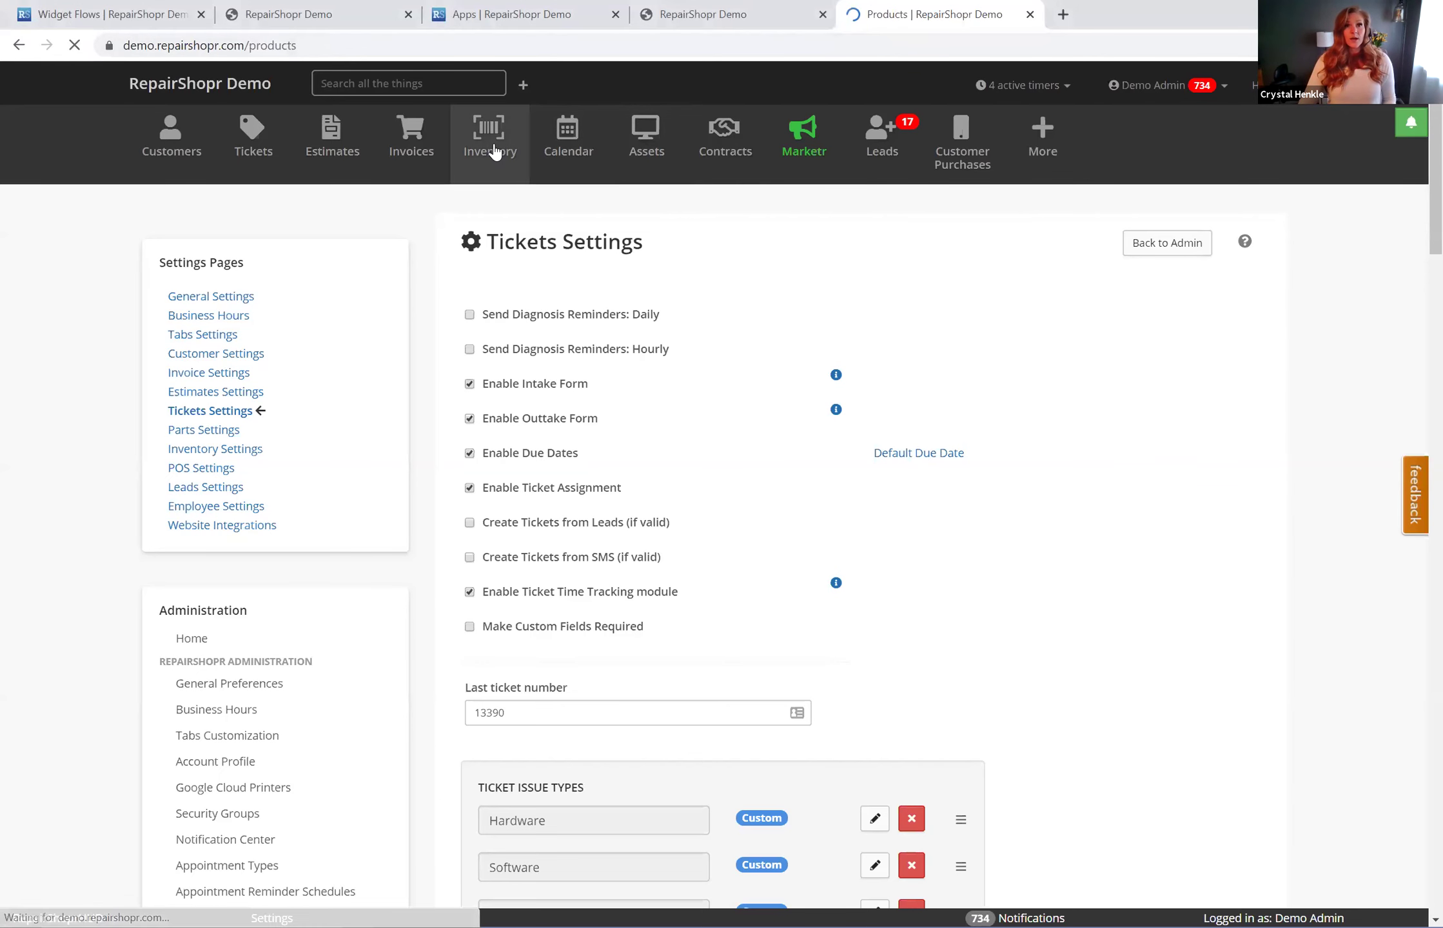
left_click(192, 276)
type("disc")
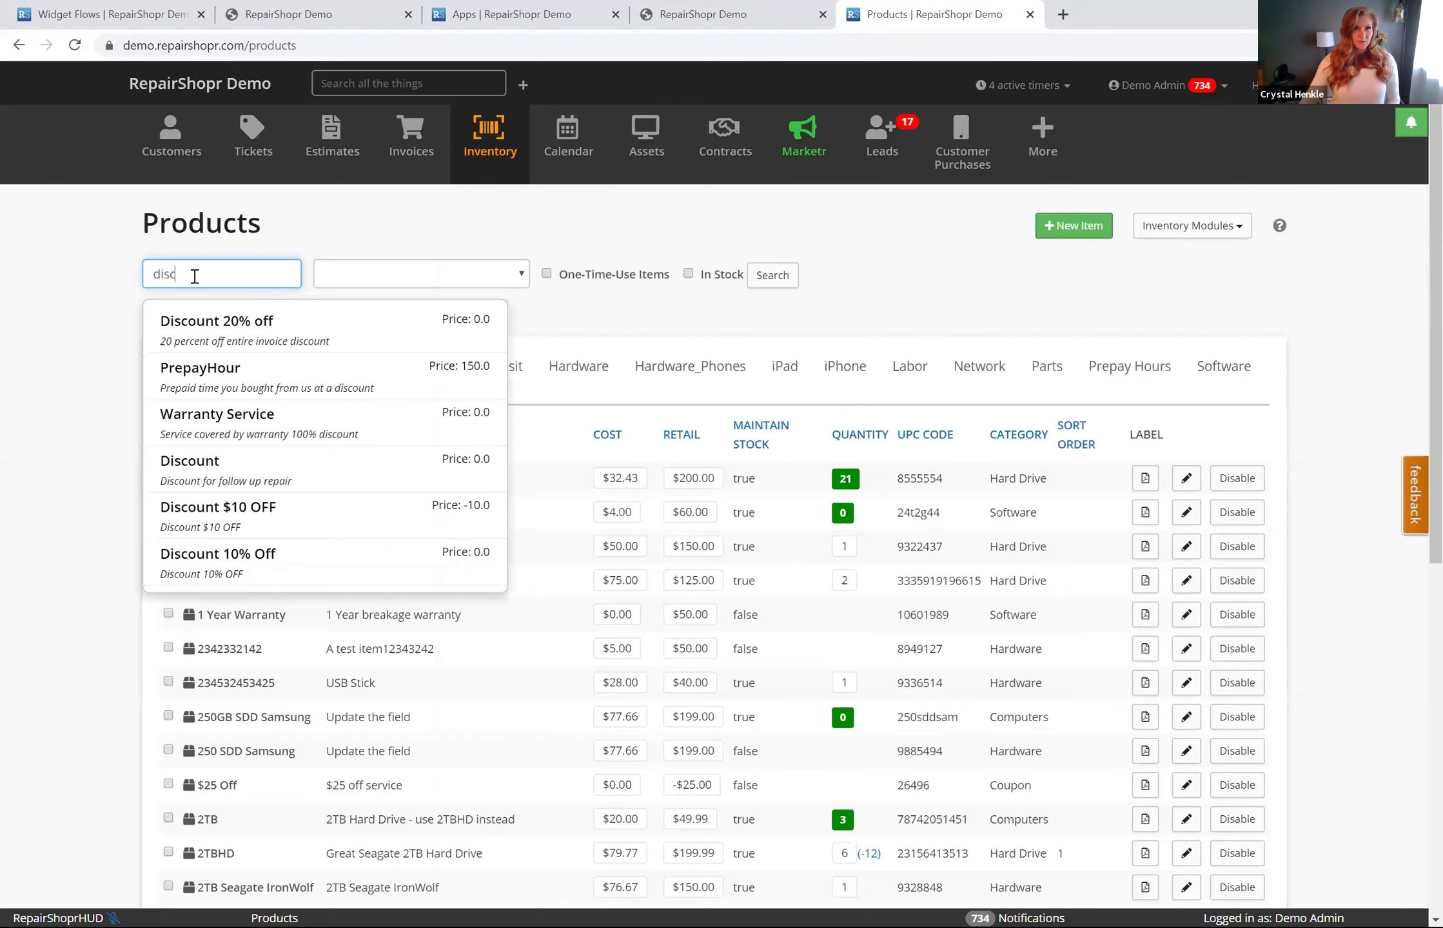
left_click(244, 336)
left_click(267, 411)
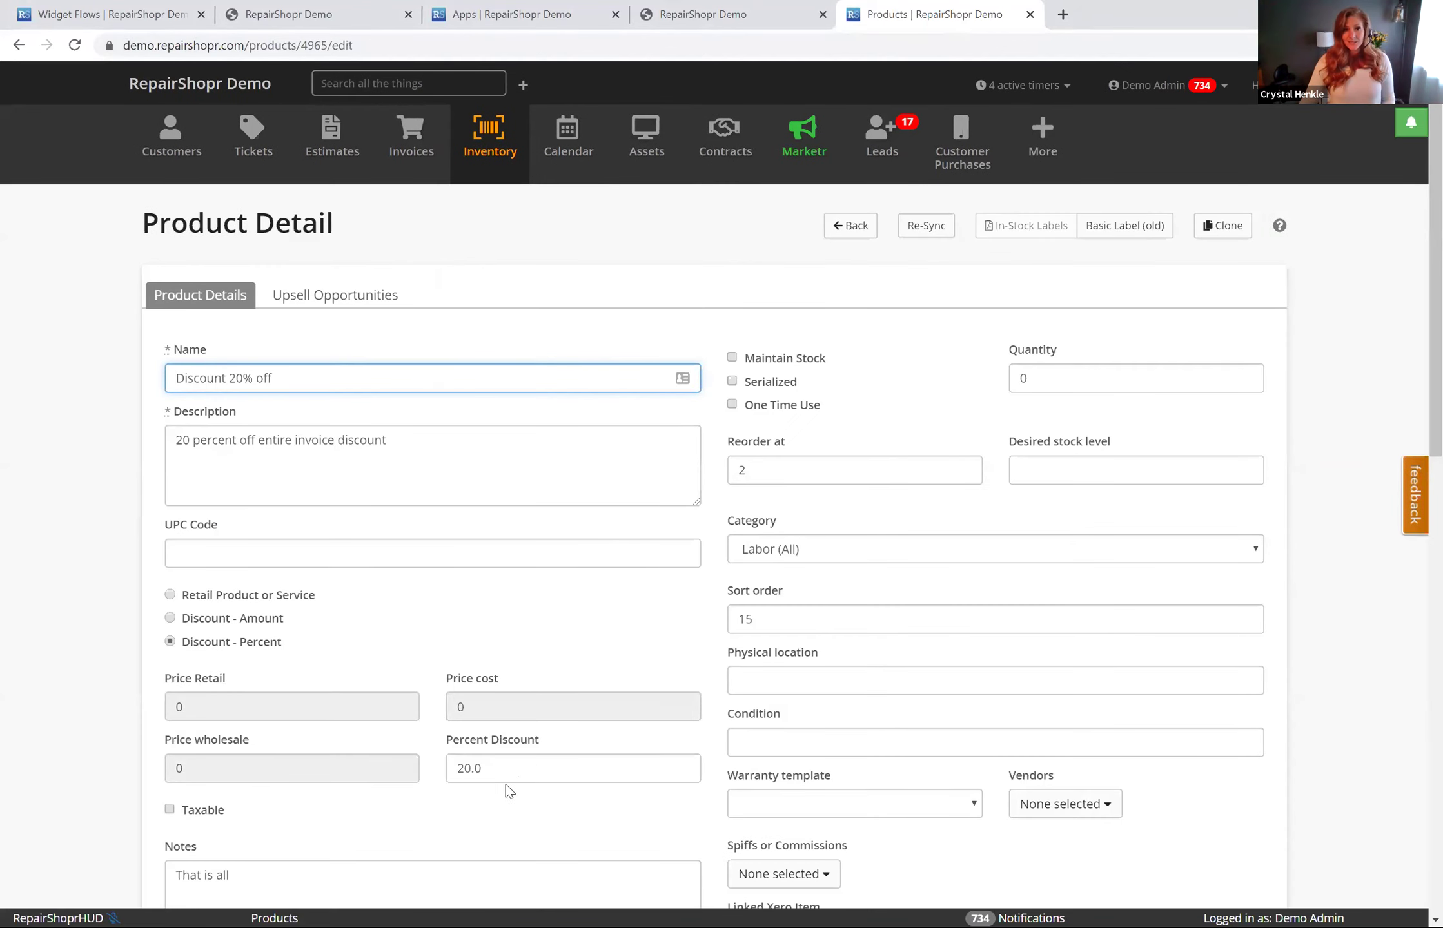
scroll(577, 616, "down", 3)
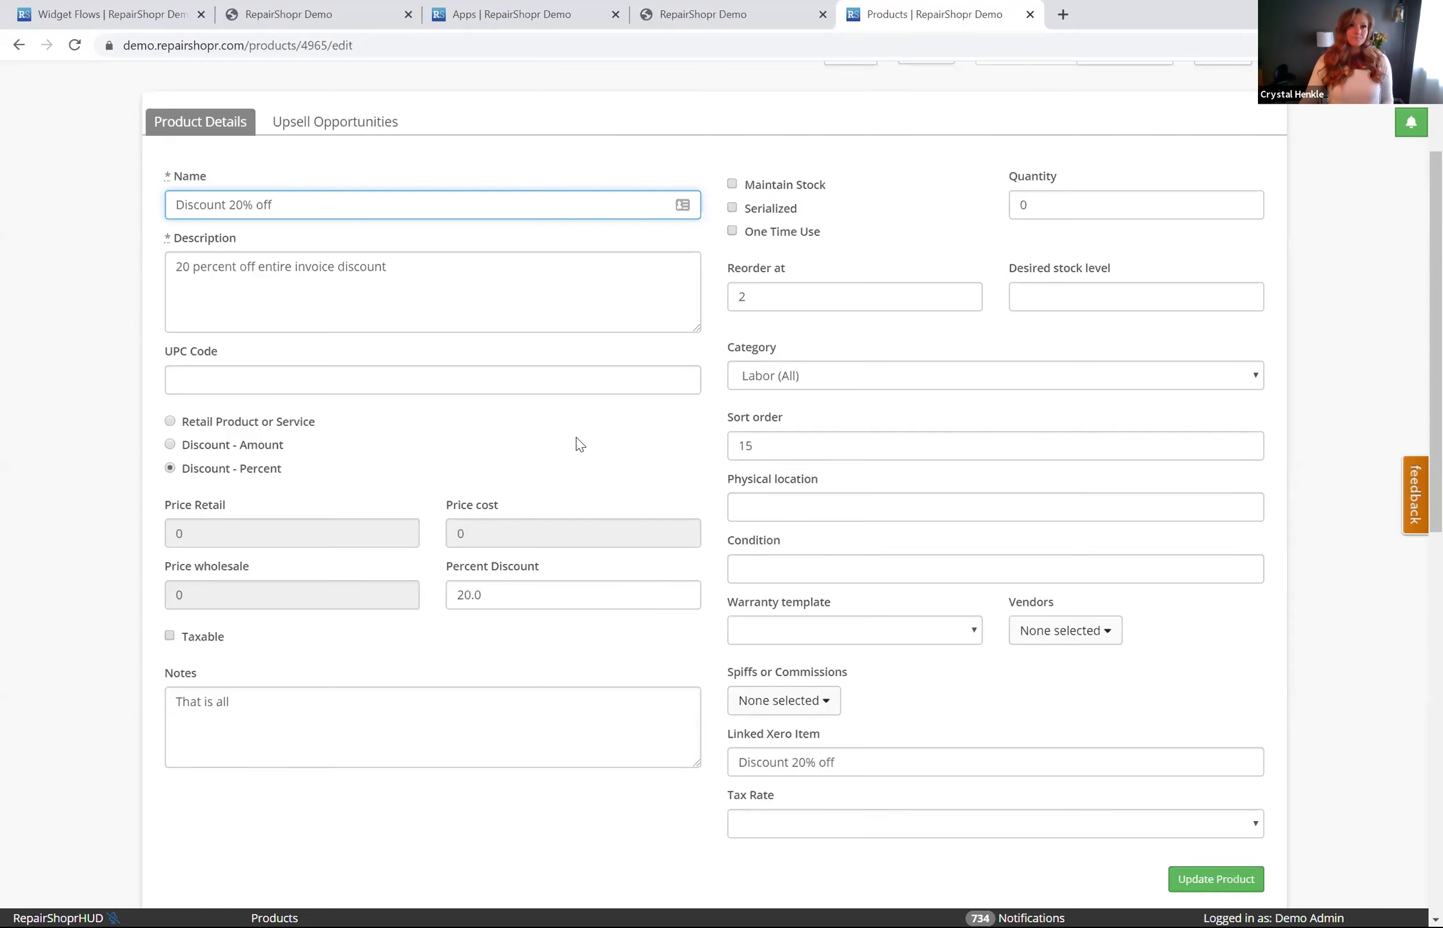
scroll(580, 435, "up", 3)
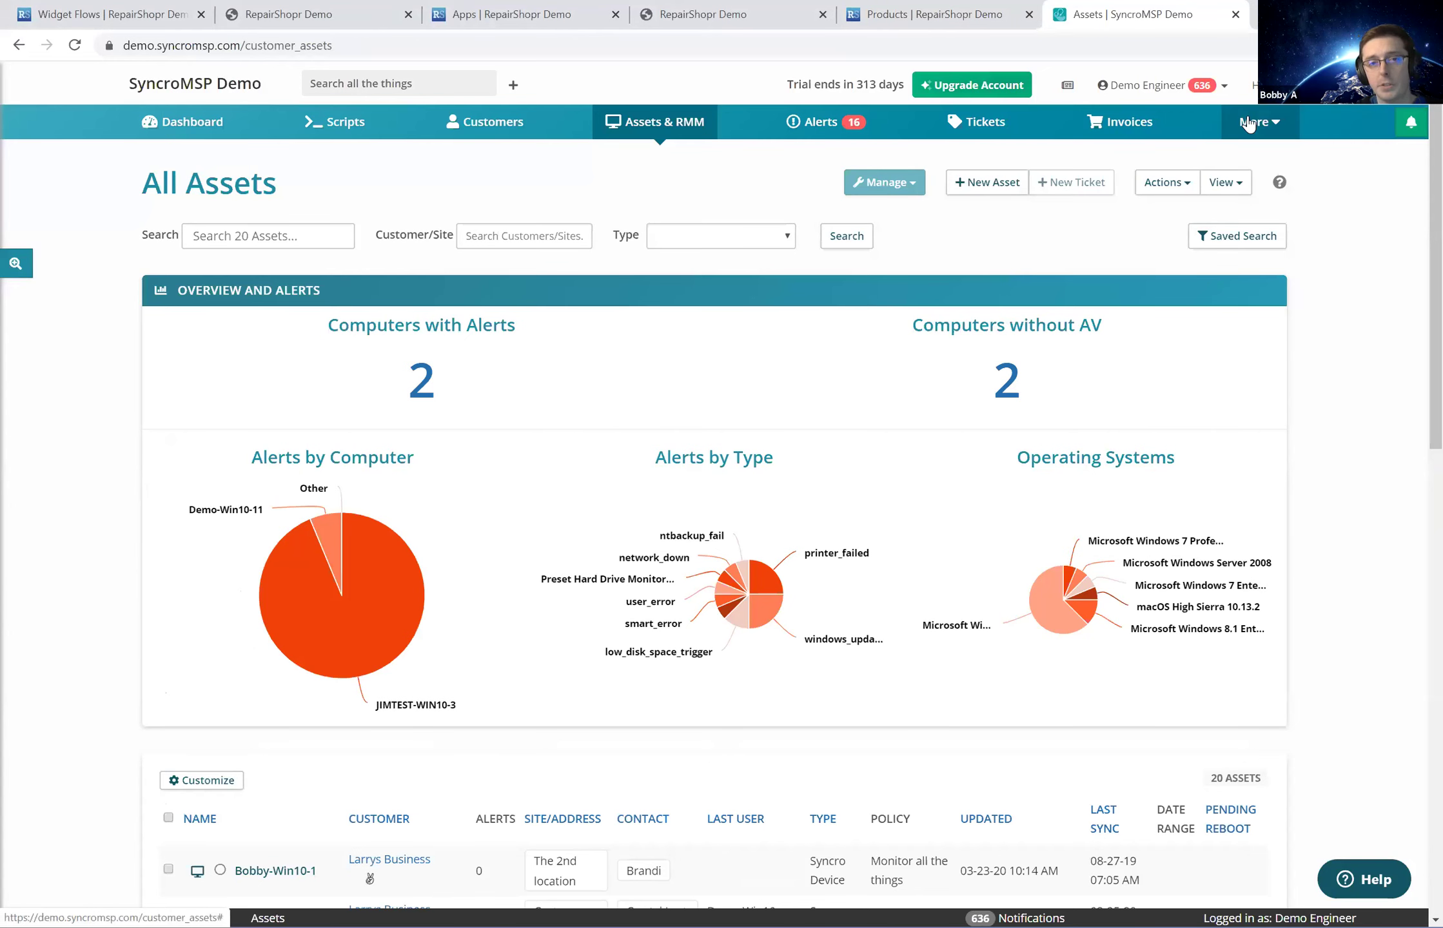
- Open Tabs Customization in the SyncroMSP administration and review the available tabs down to POS
left_click(1249, 124)
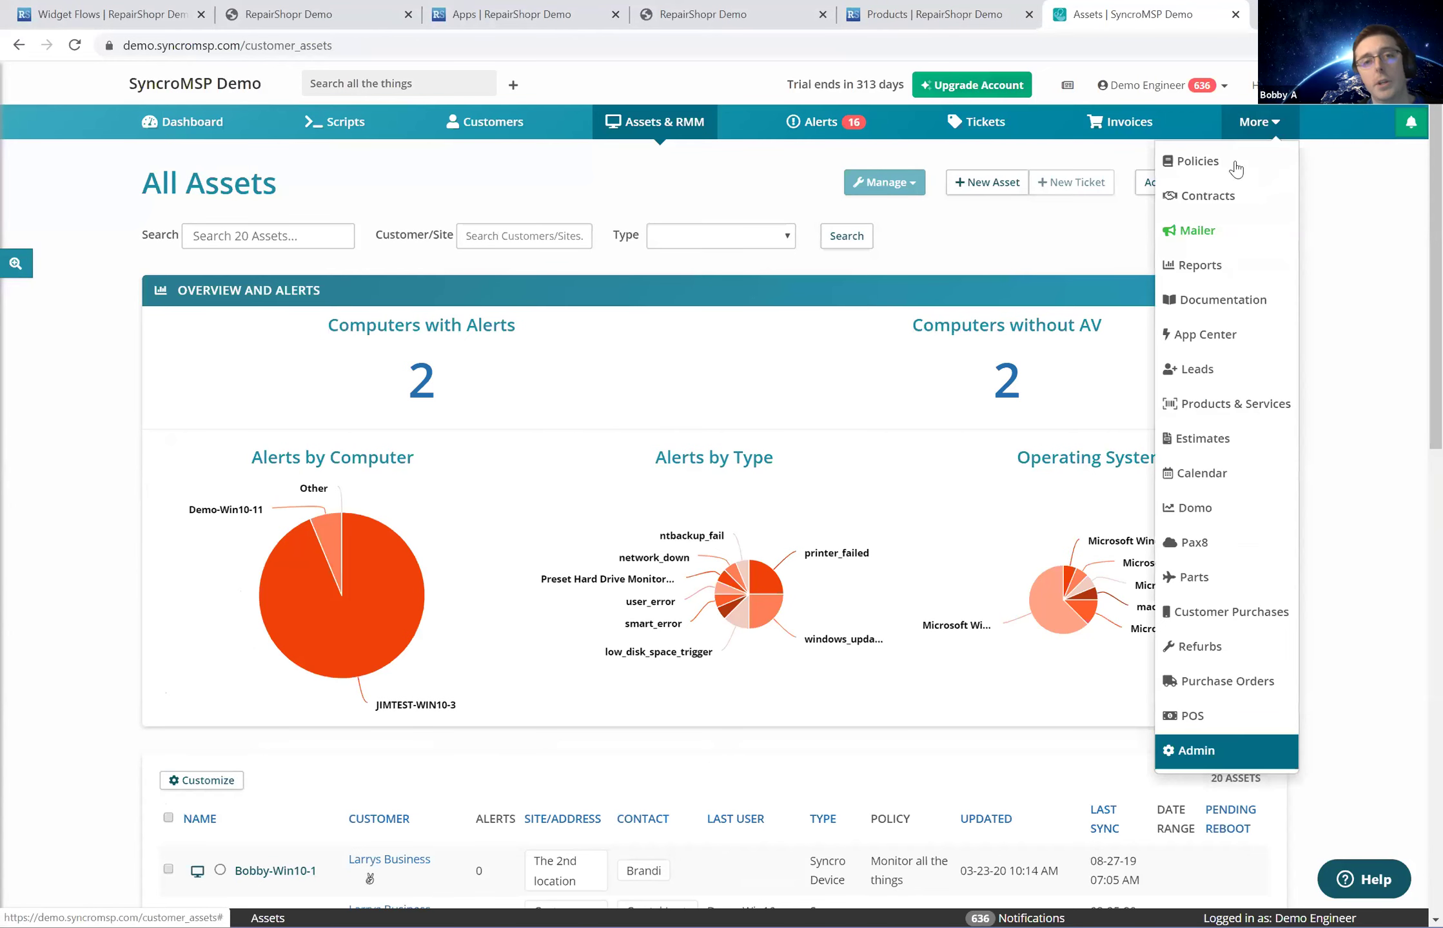
left_click(1253, 573)
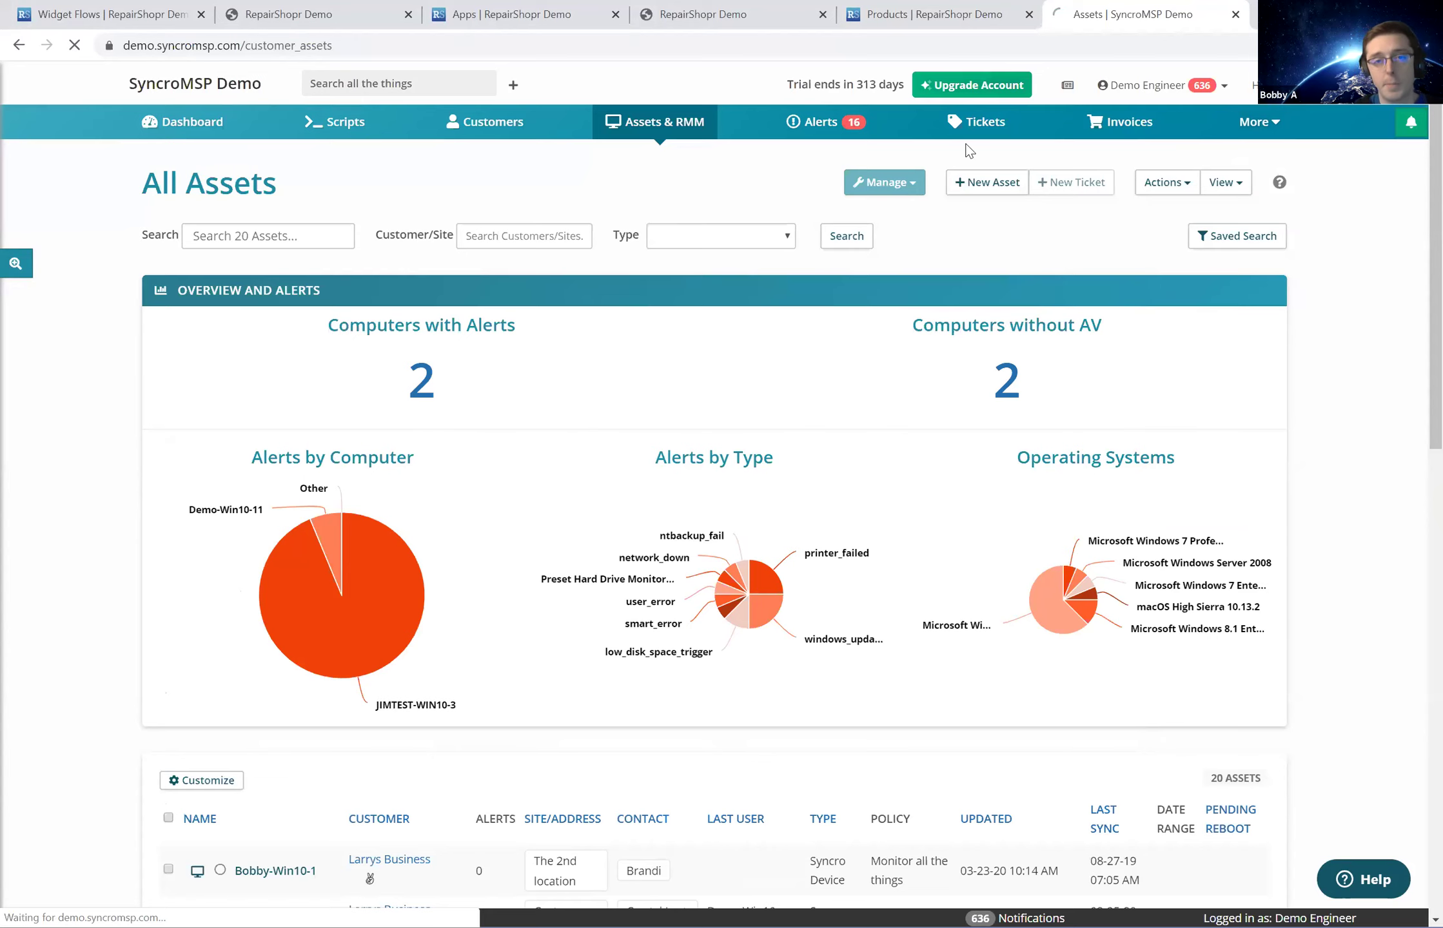
left_click(238, 343)
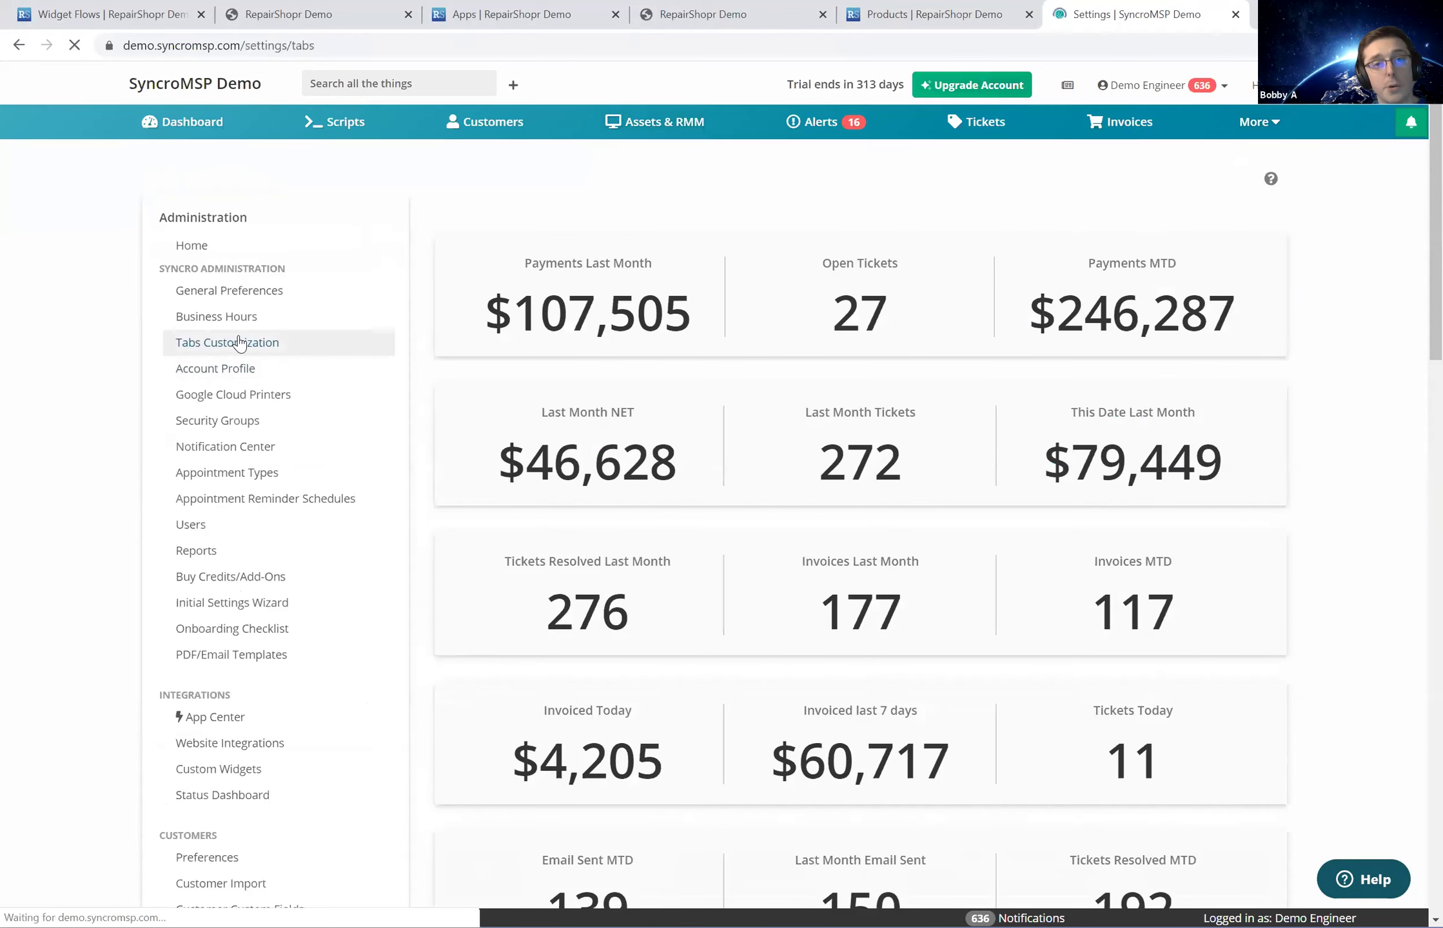
scroll(579, 525, "down", 4)
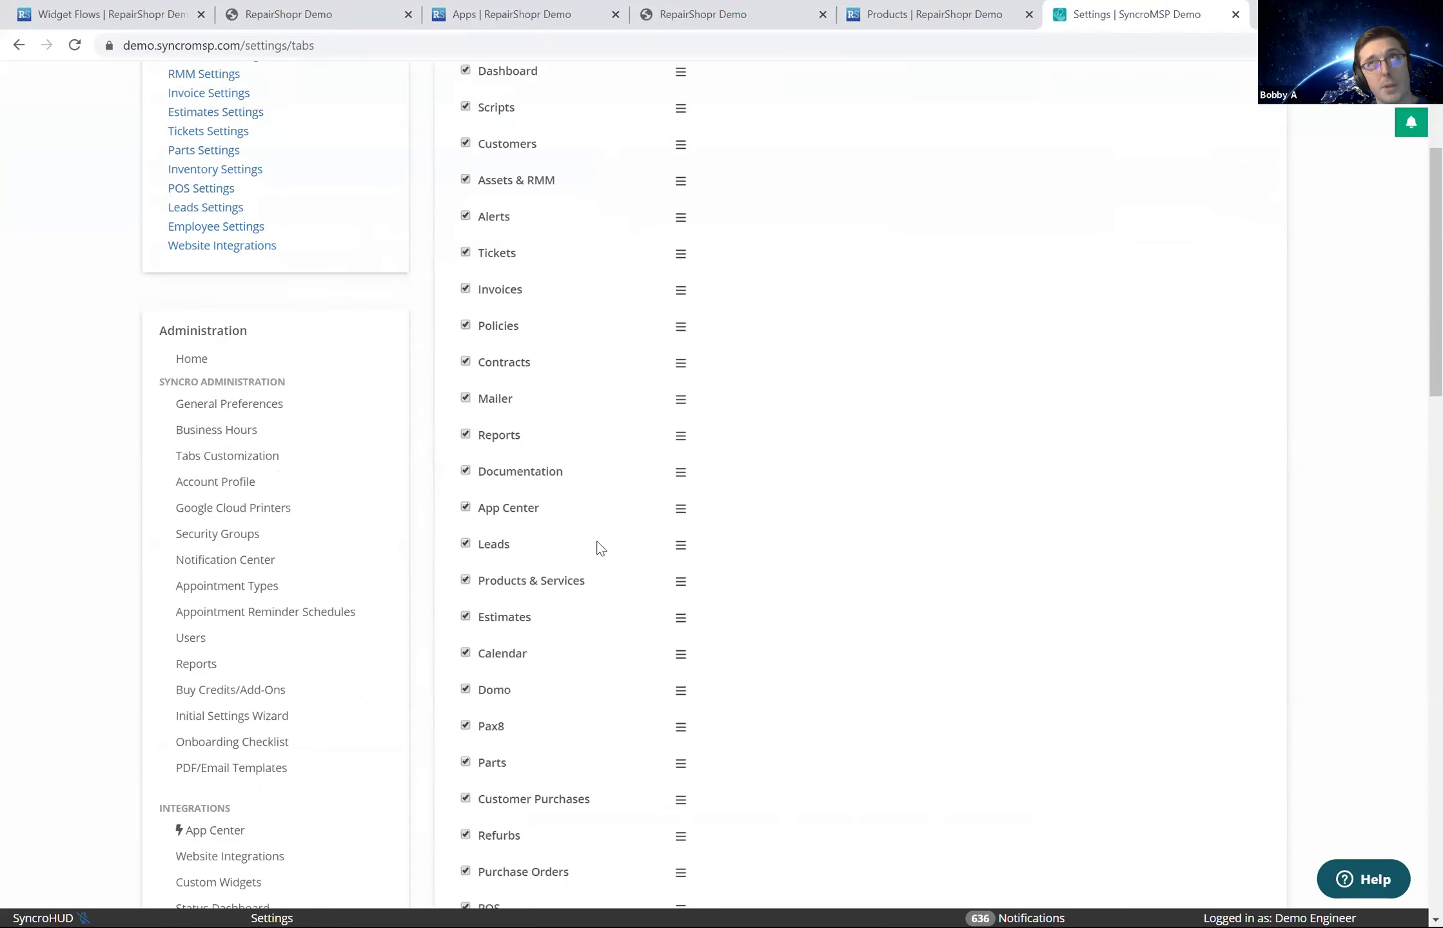
scroll(606, 738, "down", 3)
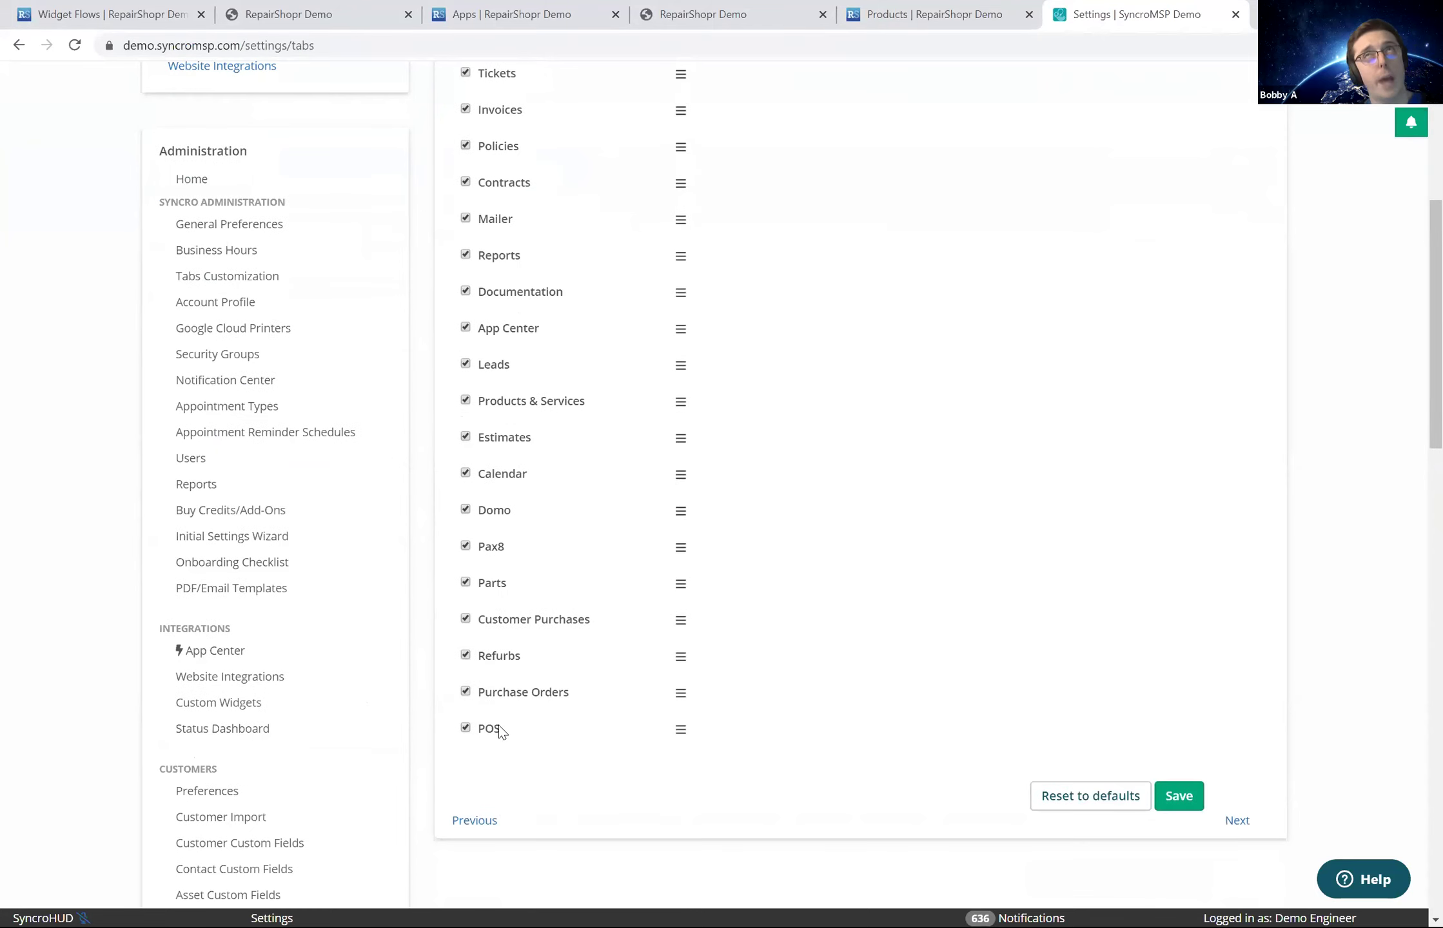
mouse_move(520, 746)
left_mouse_down()
mouse_move(490, 740)
mouse_move(542, 738)
left_mouse_up()
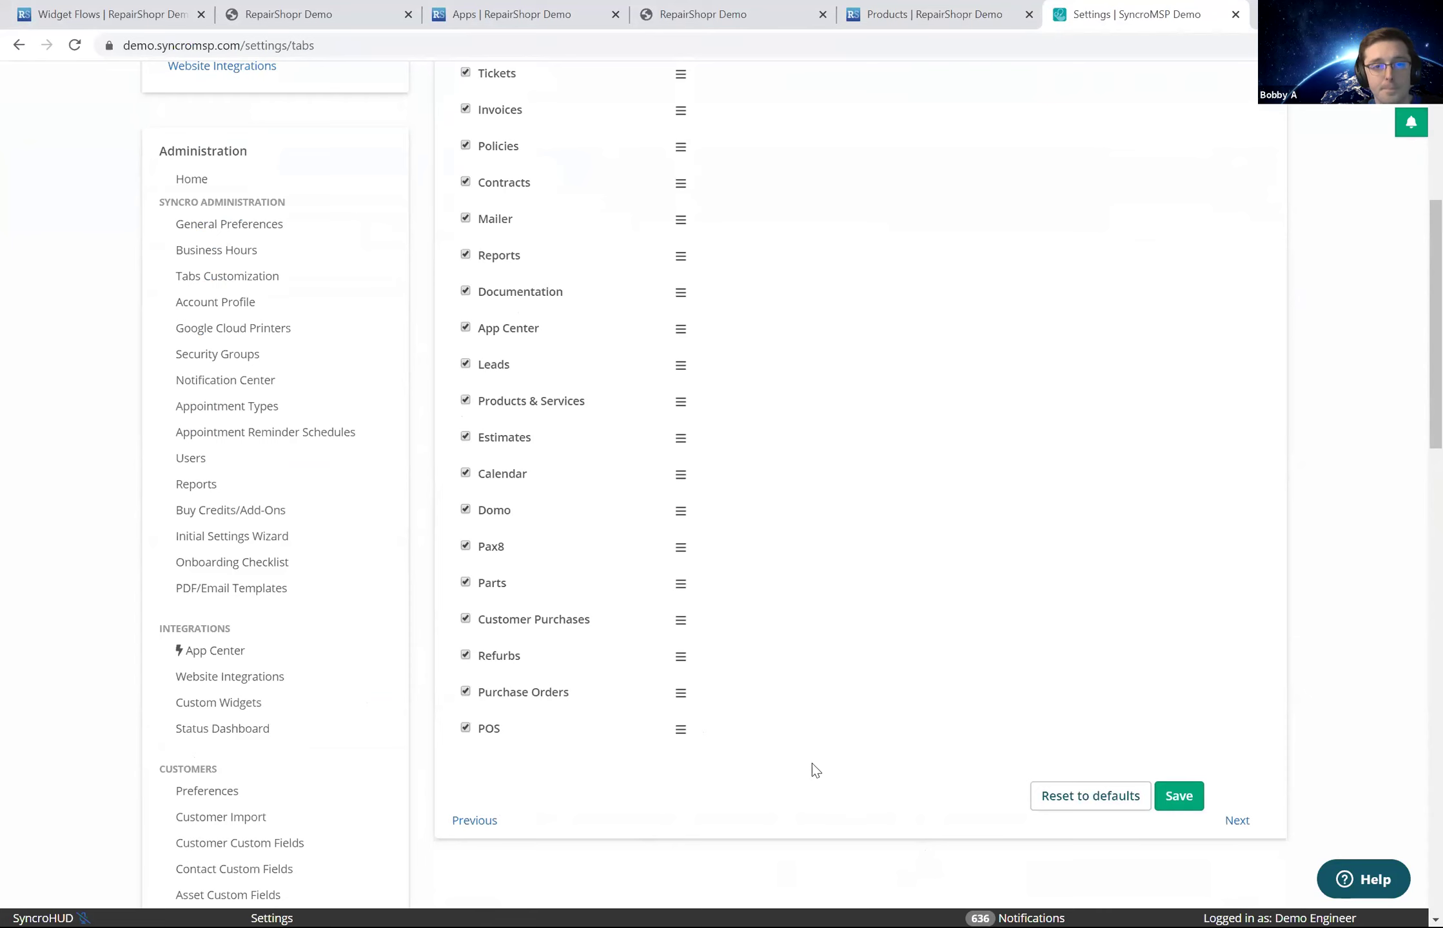
scroll(836, 425, "up", 7)
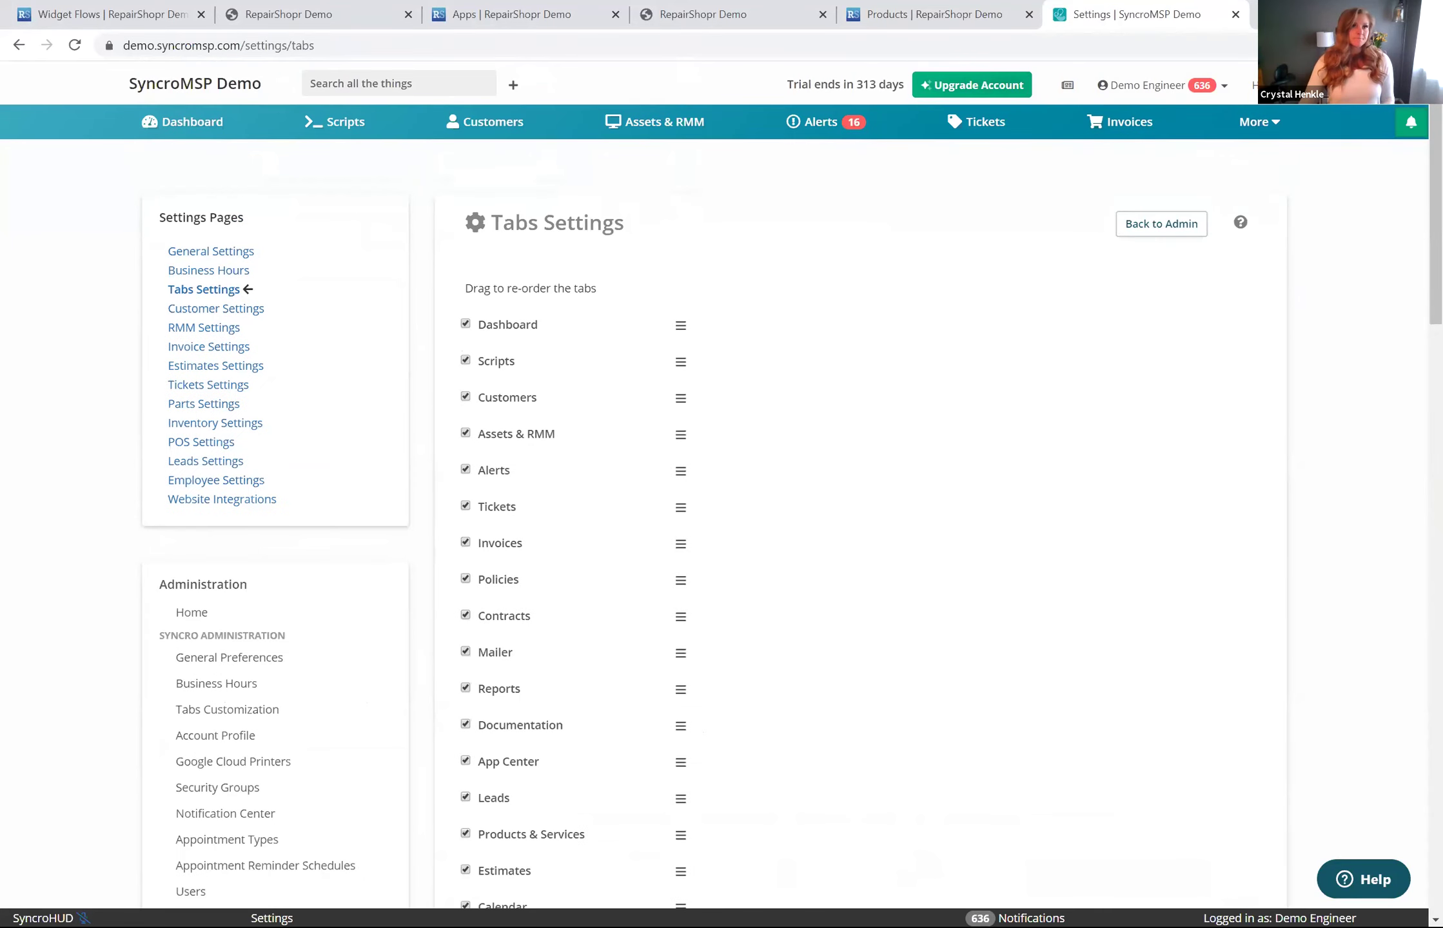
- Switch back to RepairShopr, open the App Center from the Main Flow widget page and browse the available integrations
left_click(493, 14)
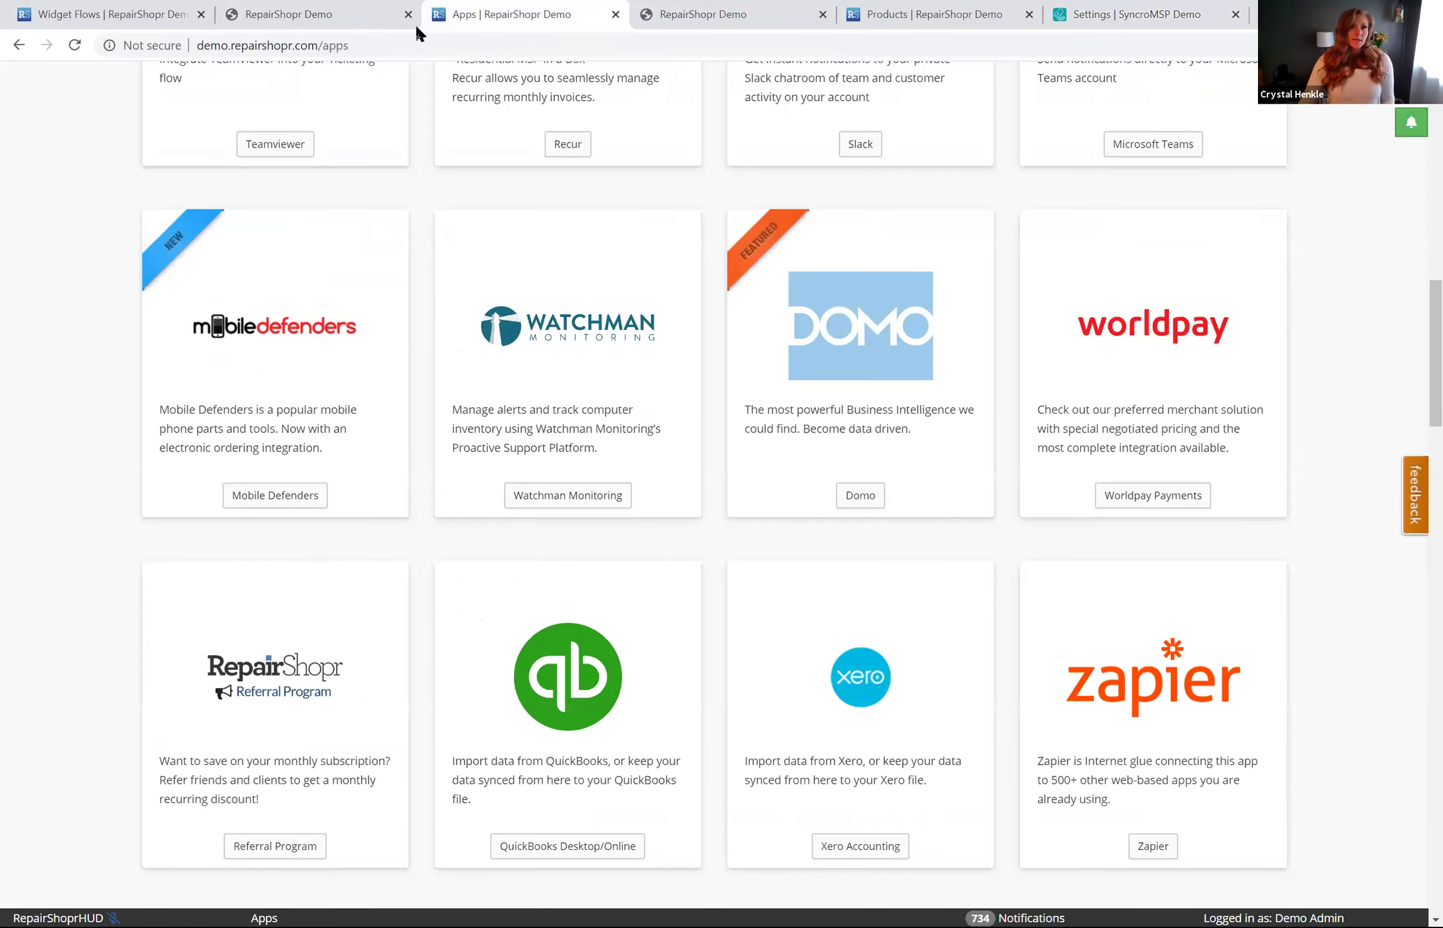
left_click(349, 14)
left_click(109, 14)
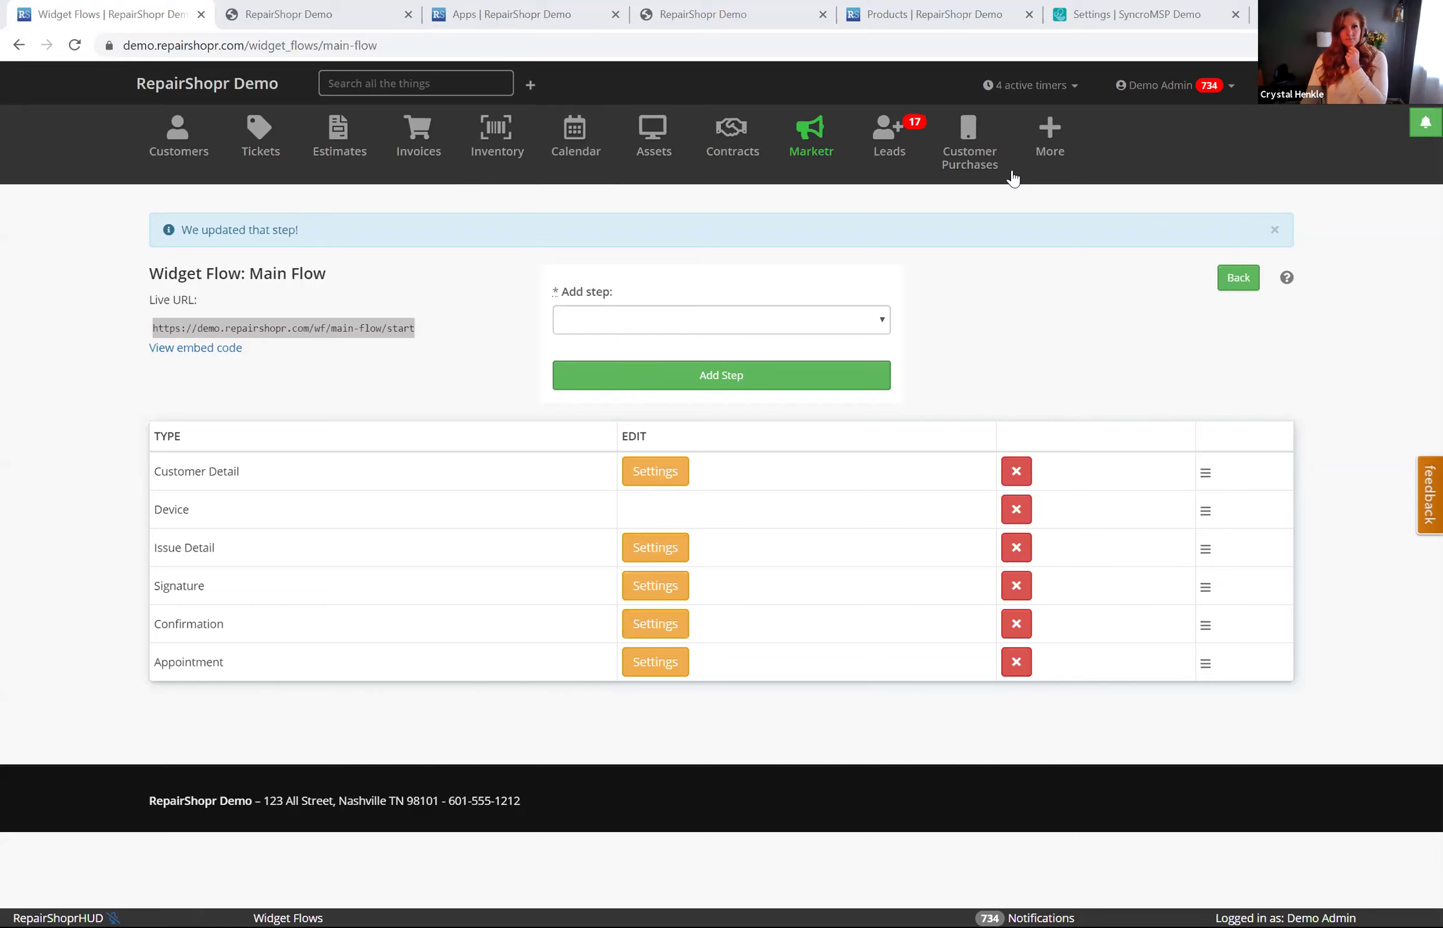
left_click(1050, 145)
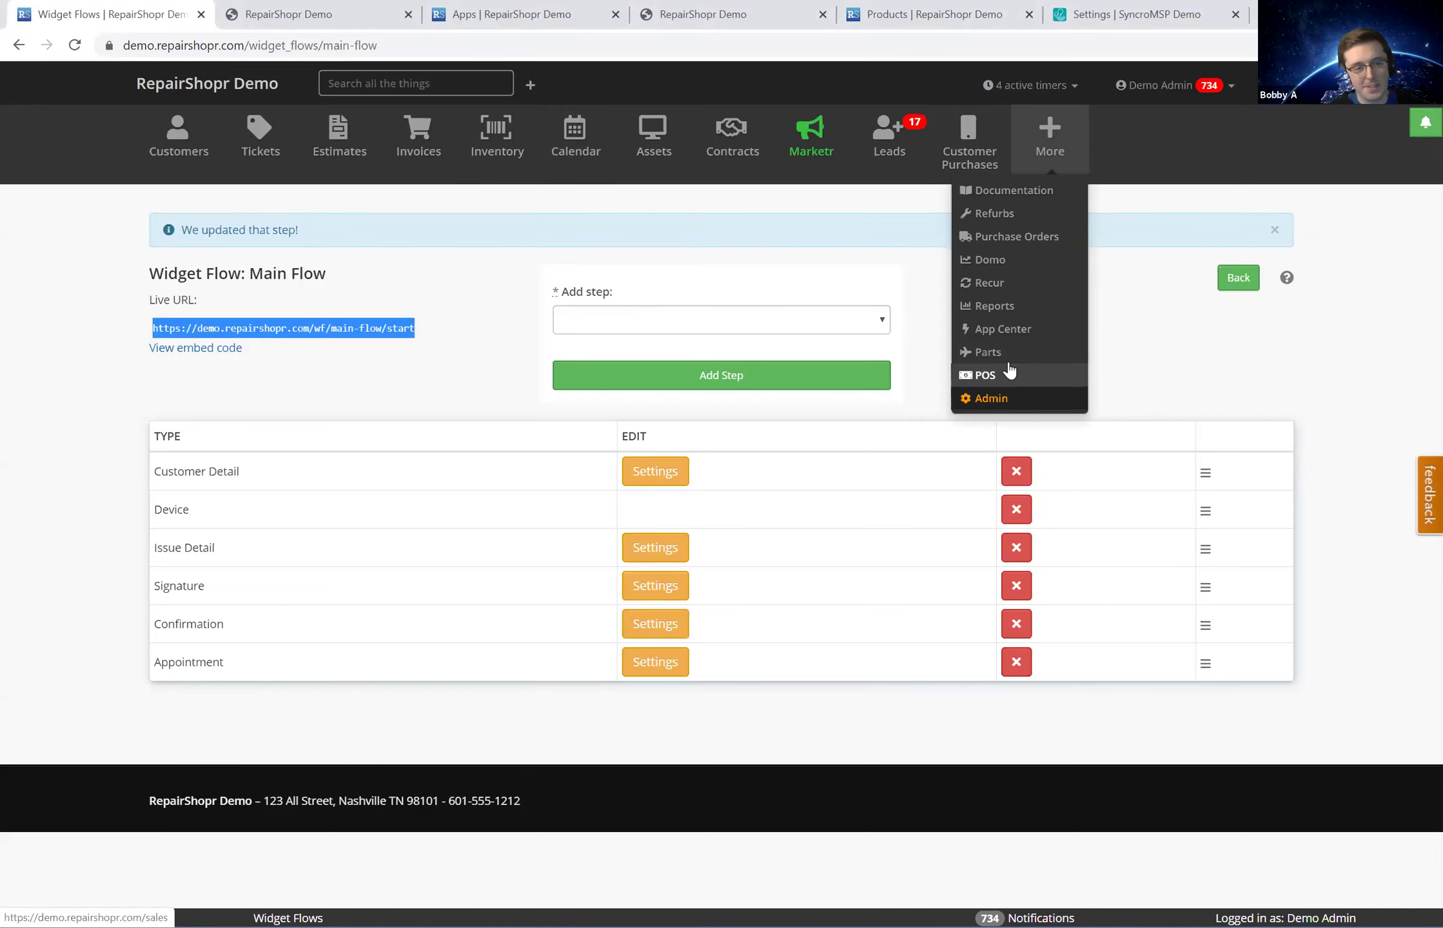
left_click(1009, 329)
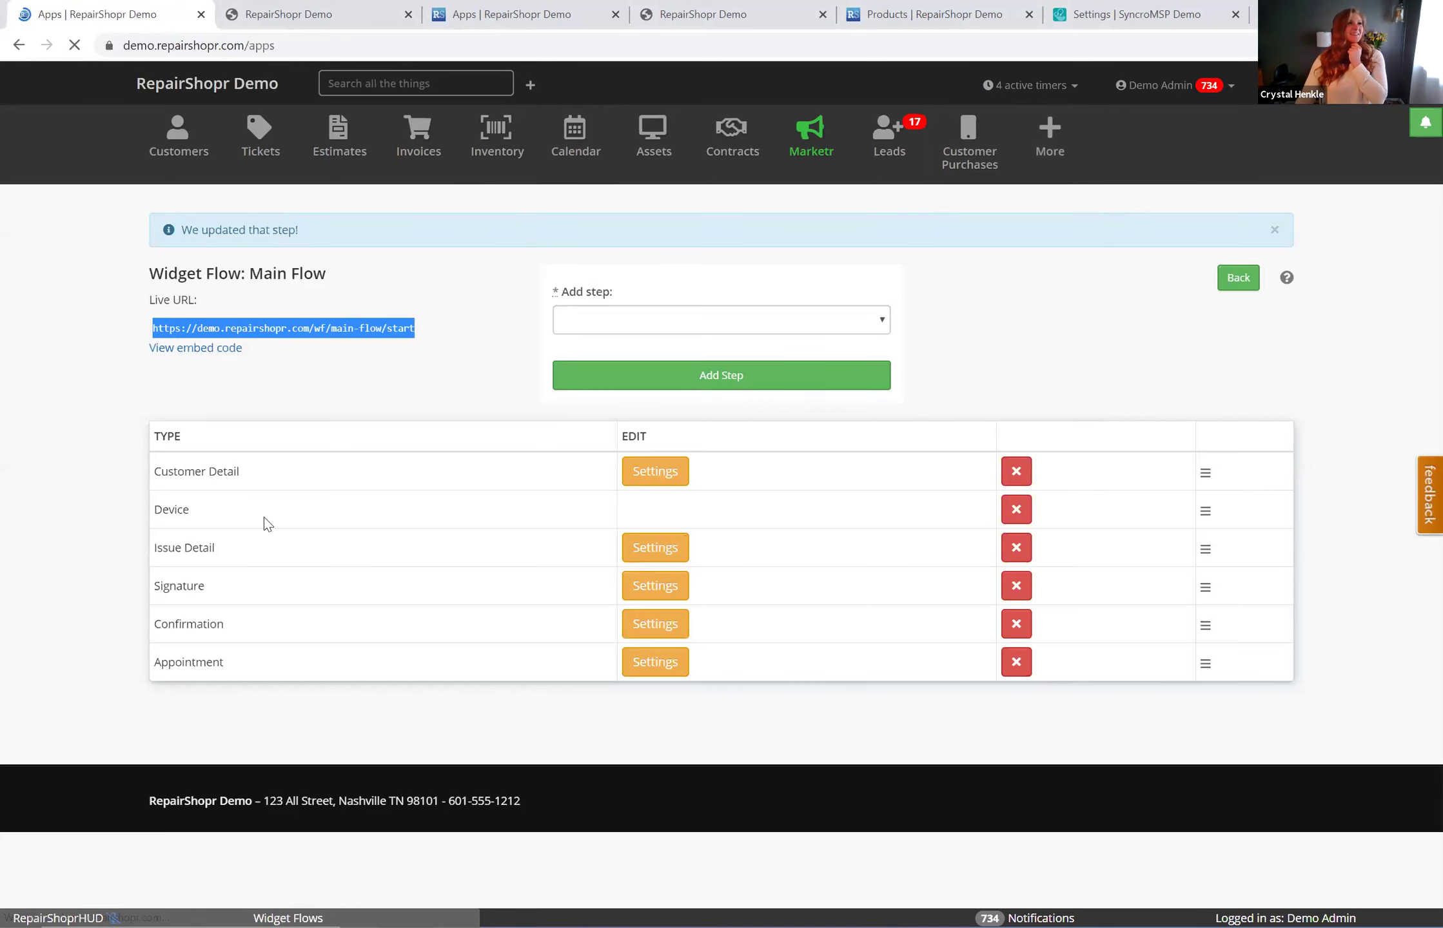
scroll(688, 535, "down", 9)
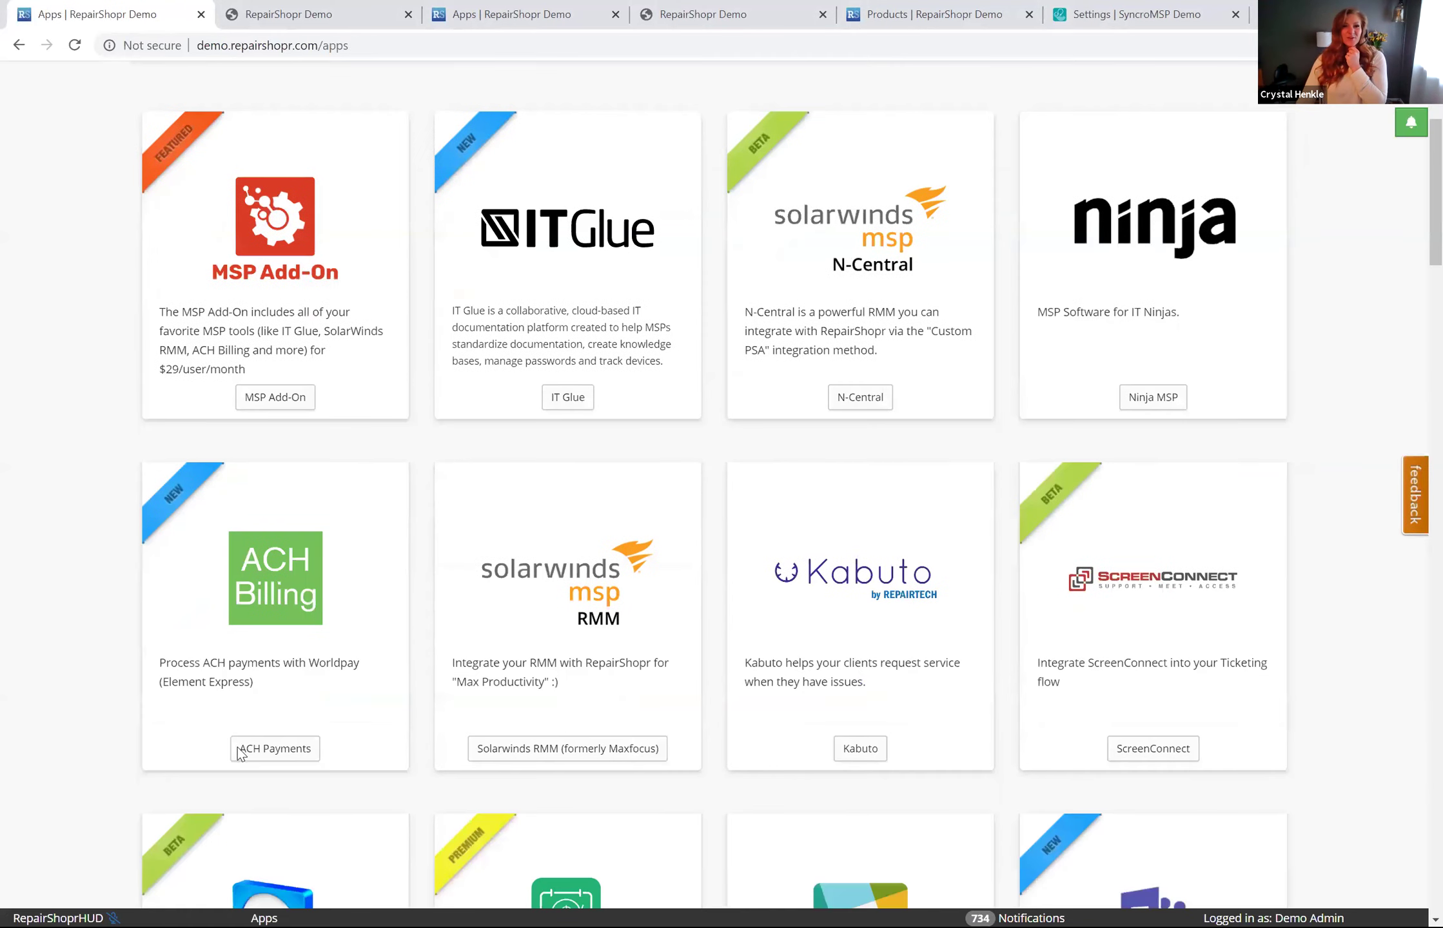
scroll(913, 499, "down", 7)
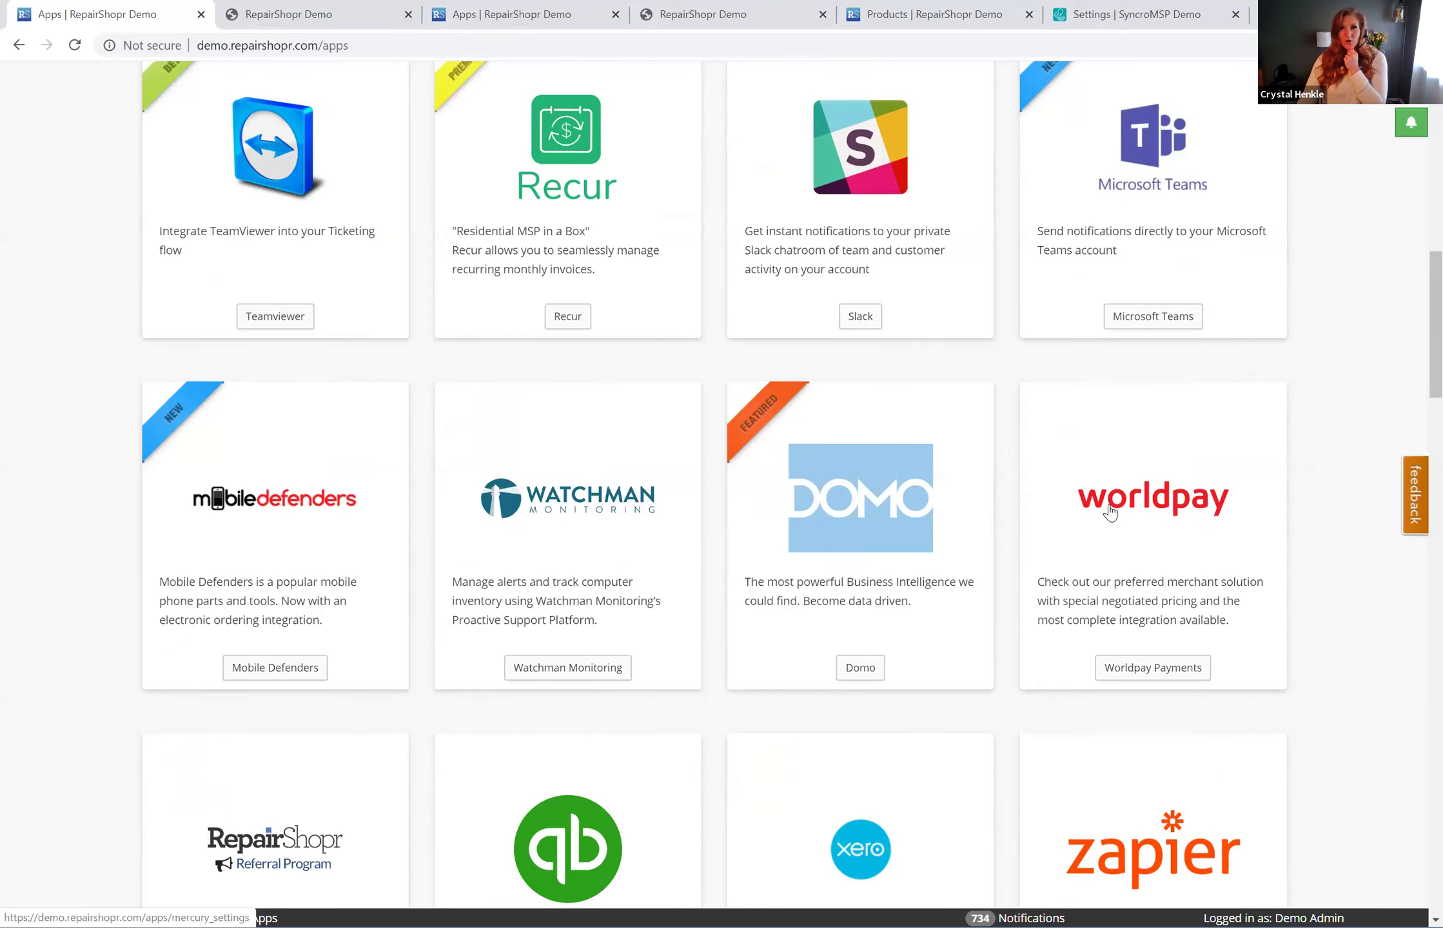
scroll(1109, 451, "down", 11)
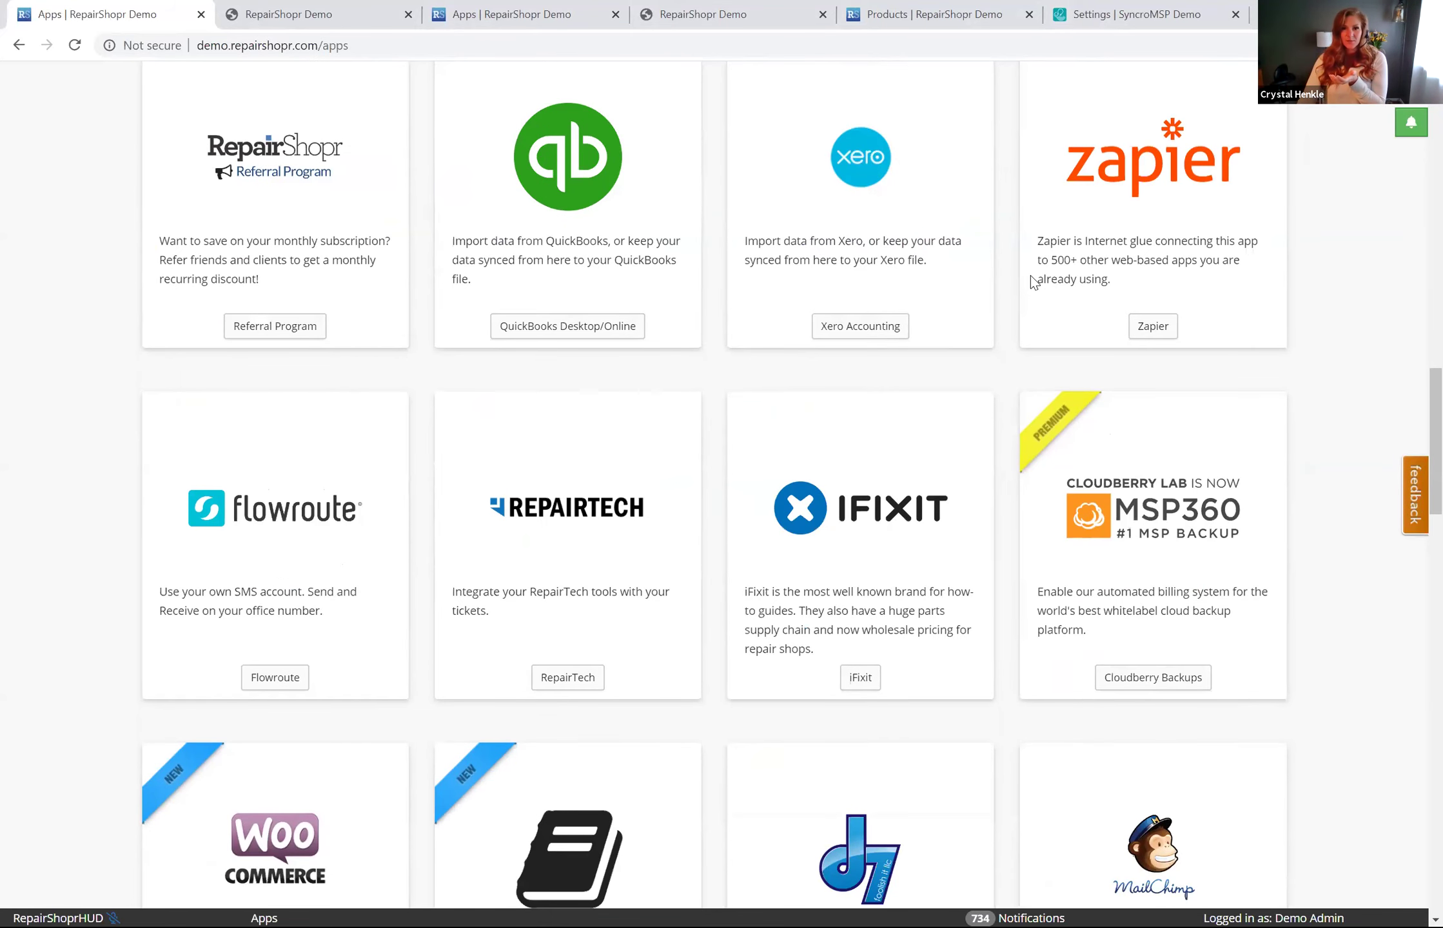
- Review the rest of the App Center integrations, from the accounting and messaging apps back up to the featured MSP add-ons
scroll(979, 313, "down", 7)
scroll(983, 364, "up", 14)
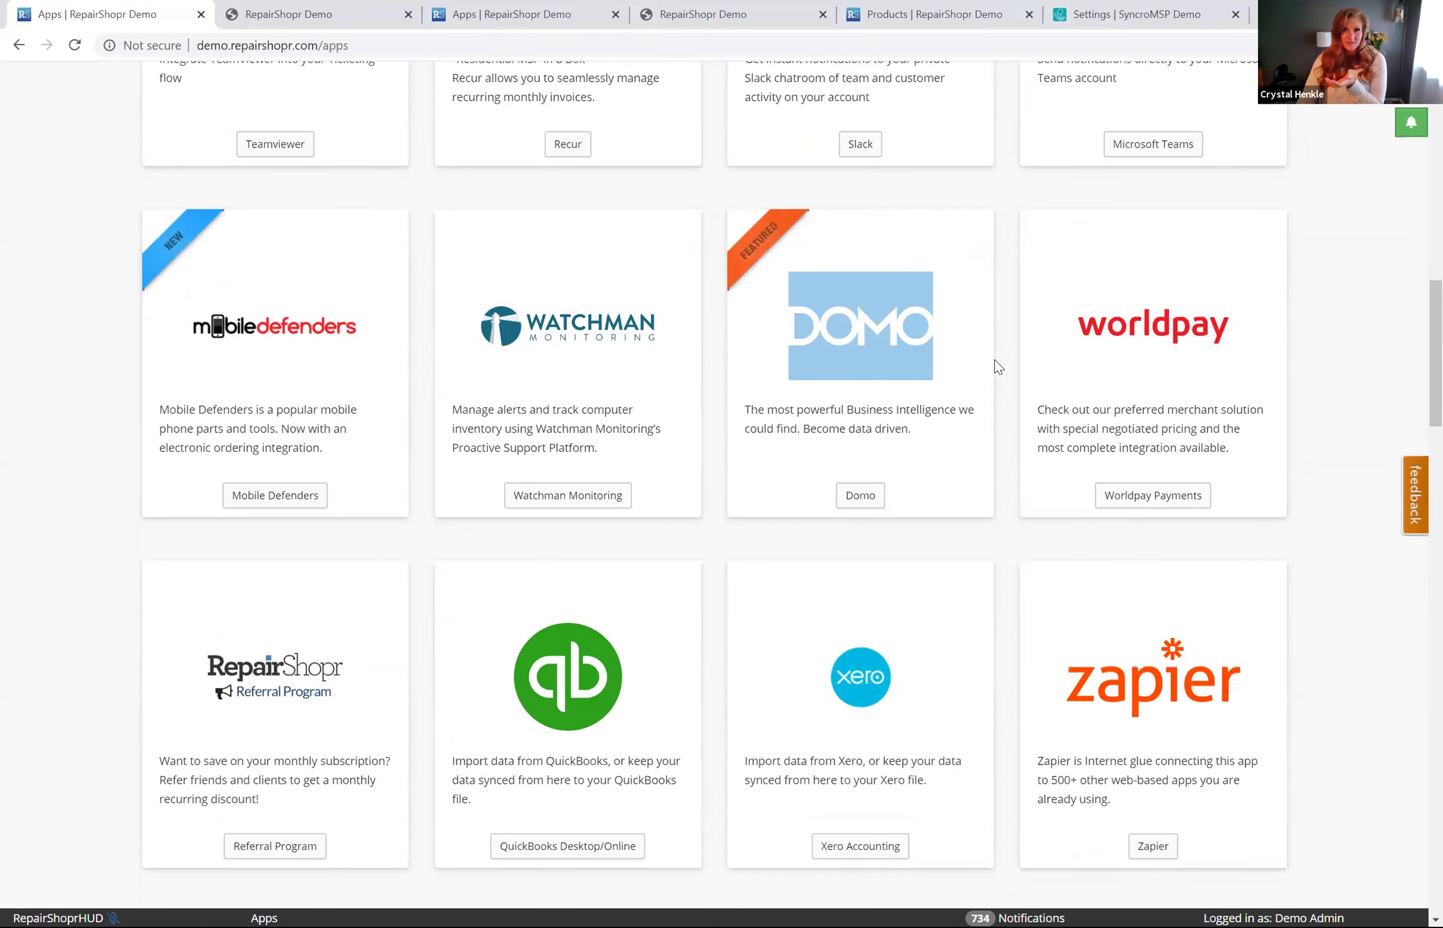
scroll(1032, 379, "up", 8)
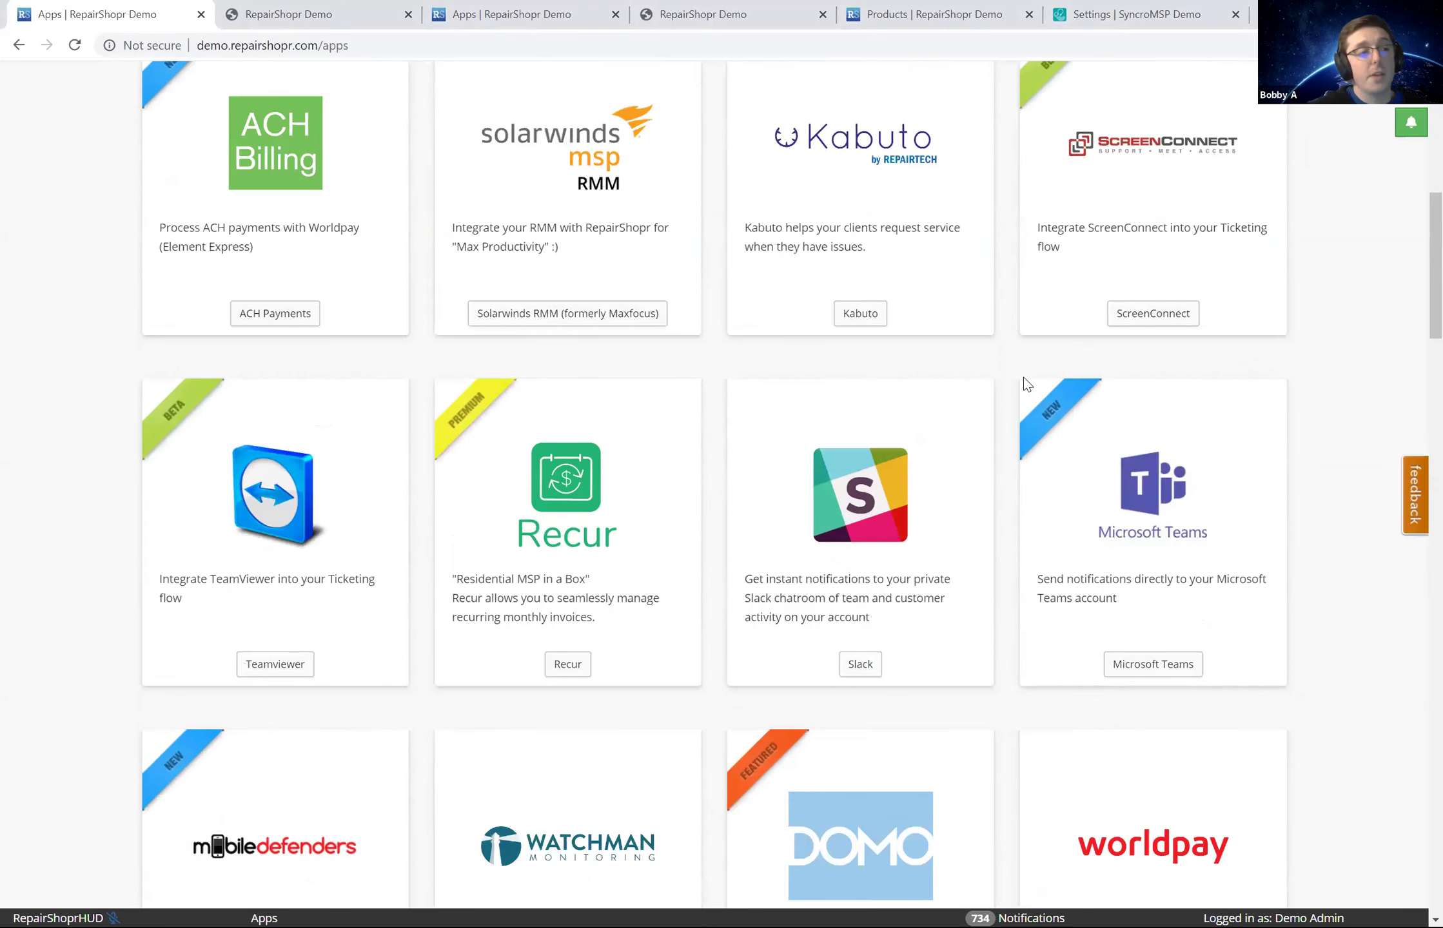
scroll(907, 422, "up", 7)
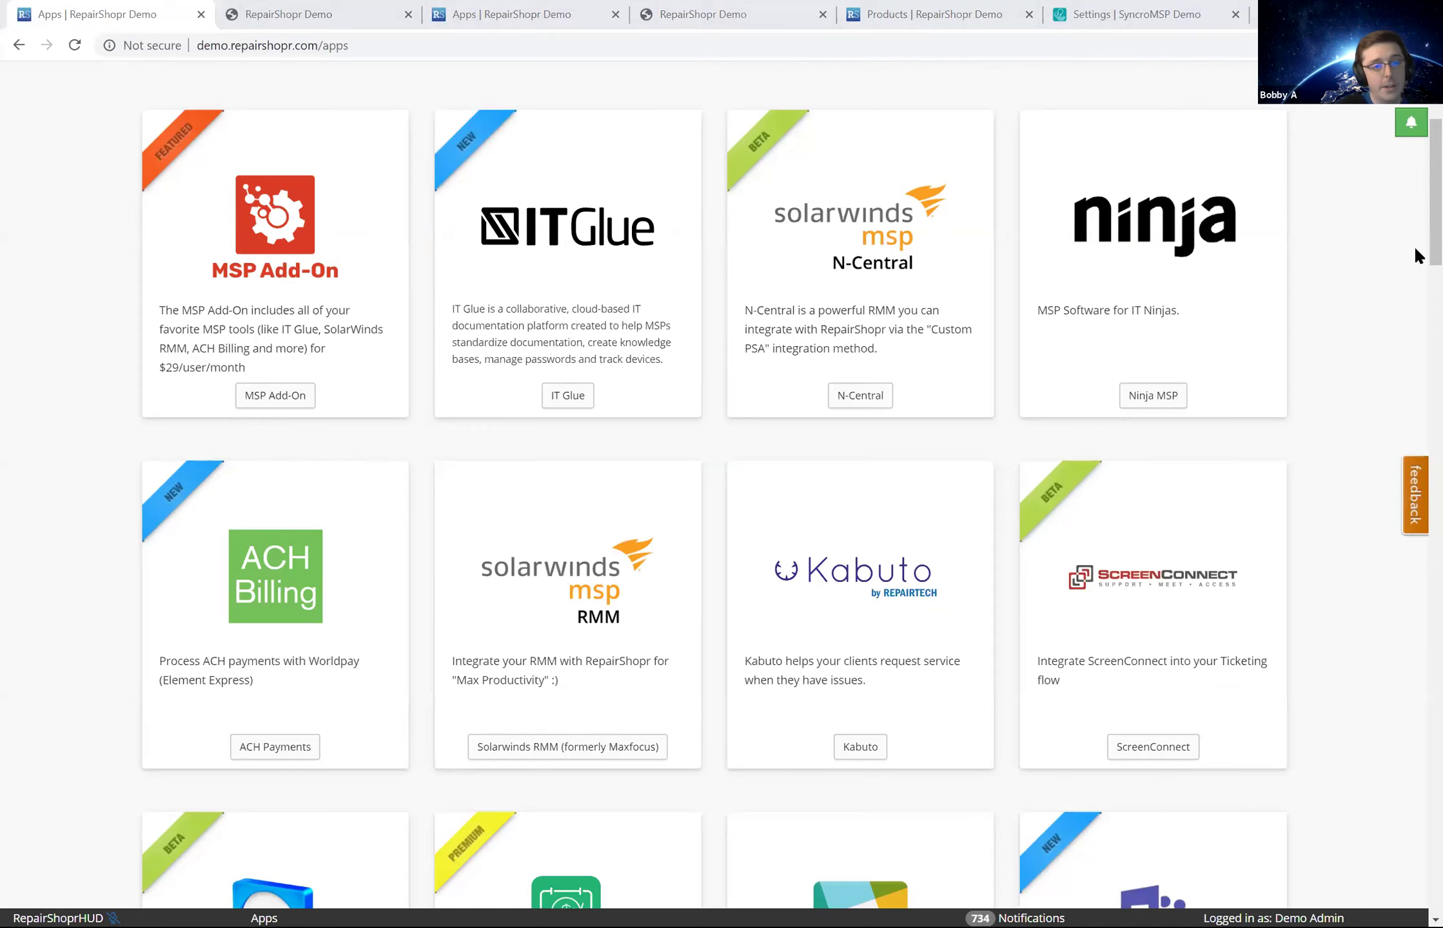
scroll(704, 225, "up", 4)
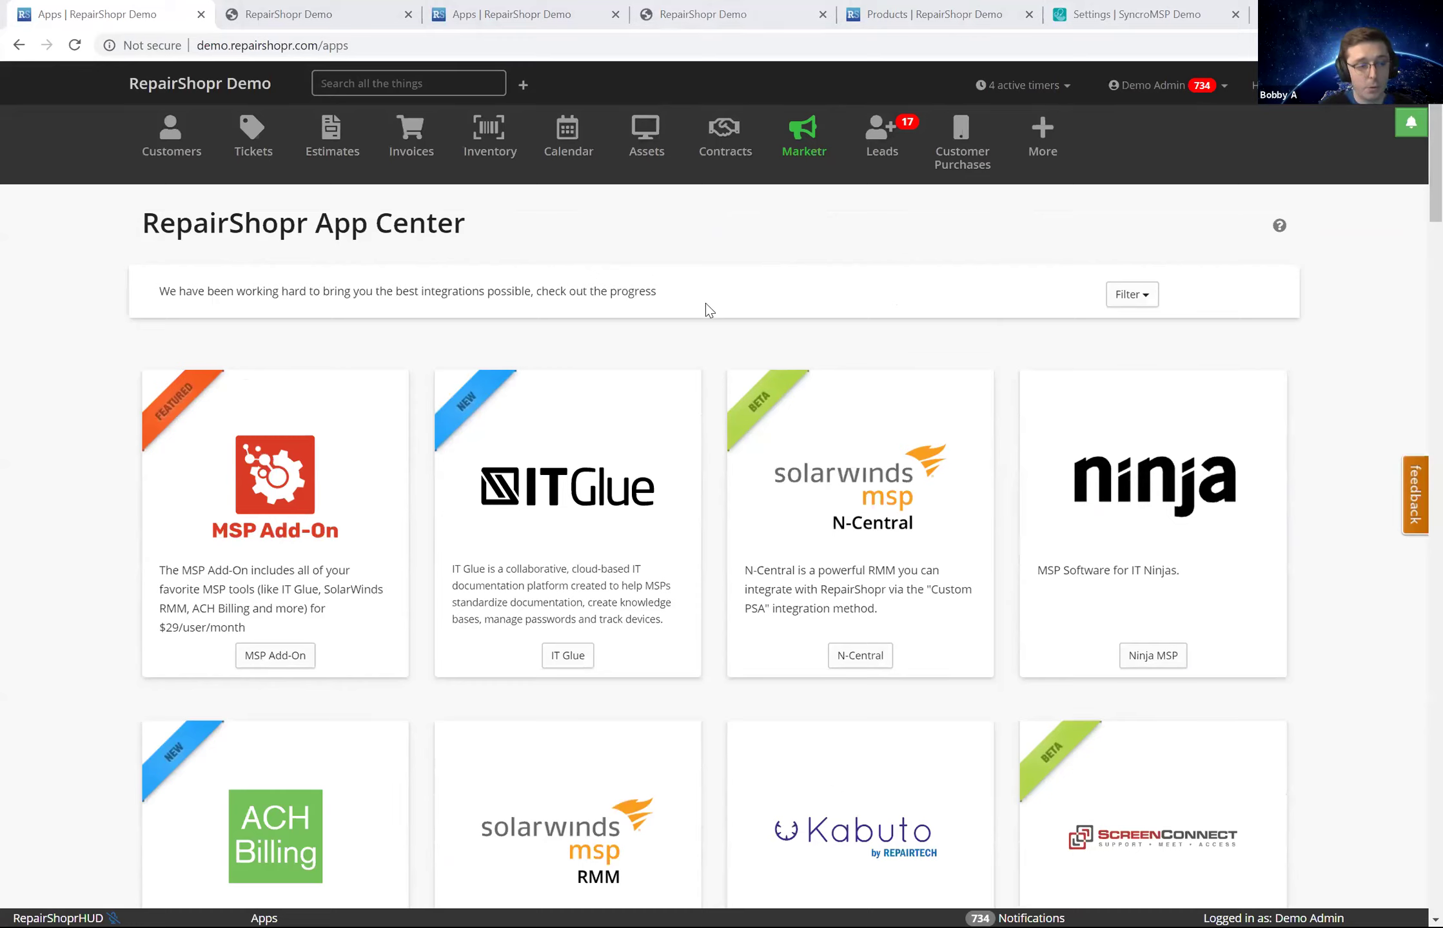
- Visit the Customers list, open RepairShopr Reporting and review the report categories from Customers and Sales down to Inventory and Profit and Loss
left_click(168, 155)
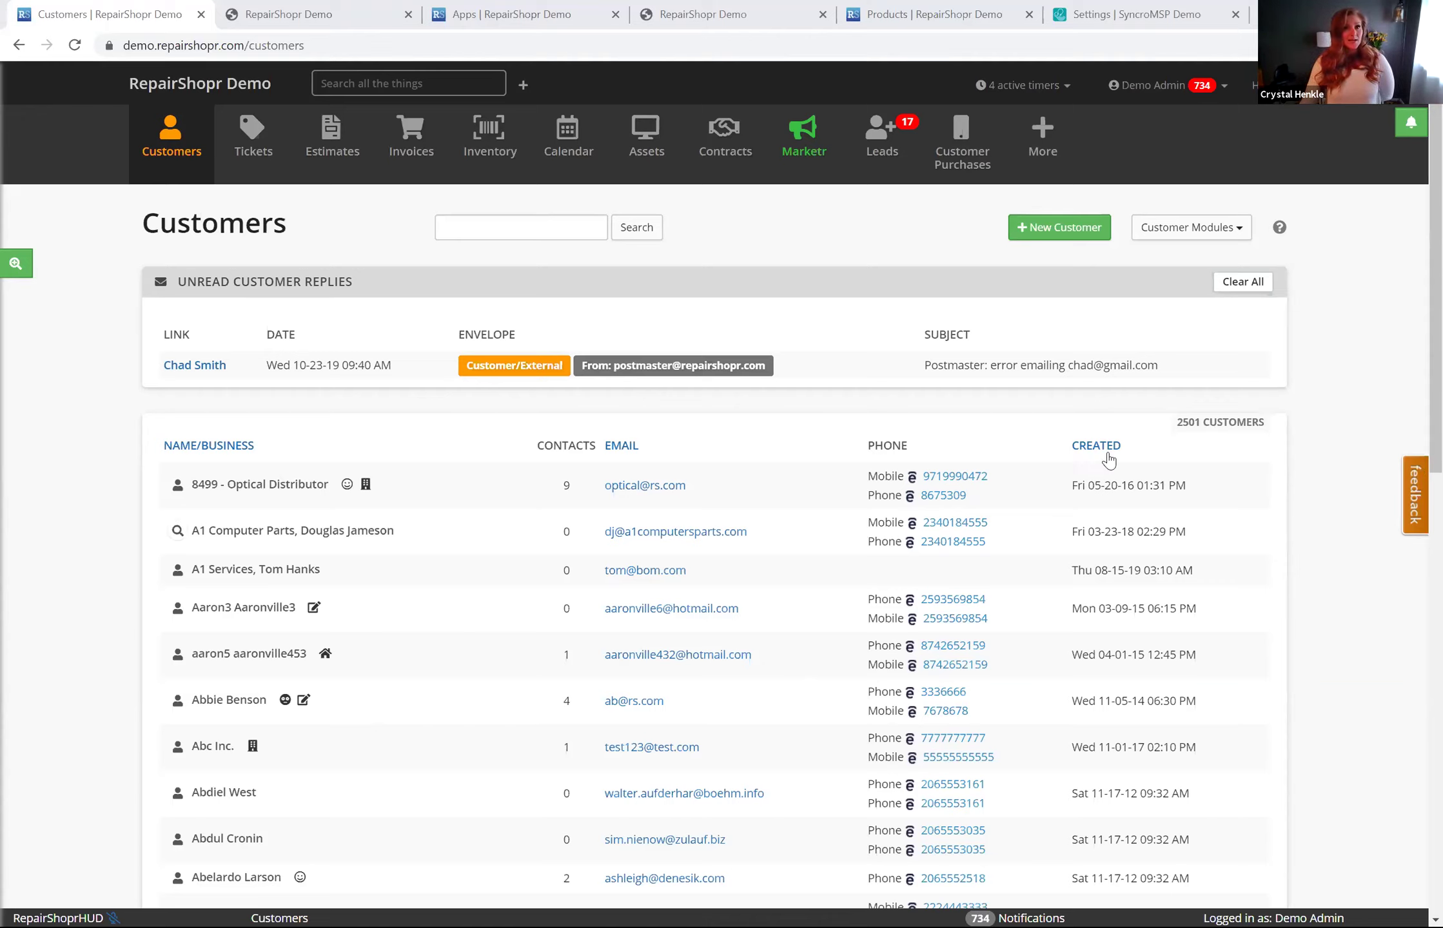
left_click(1053, 155)
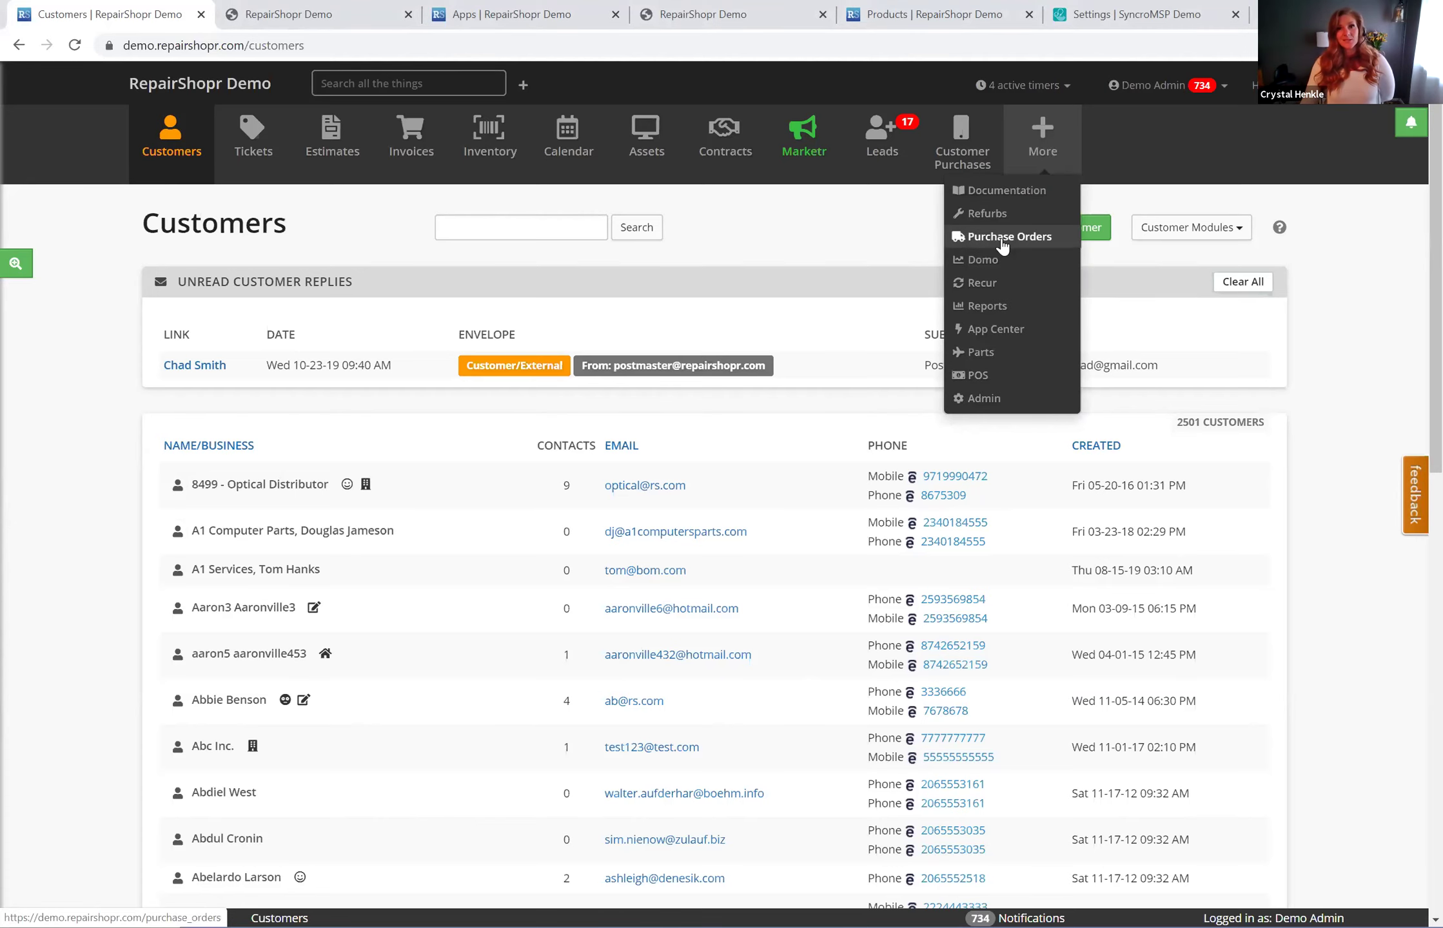
left_click(1000, 306)
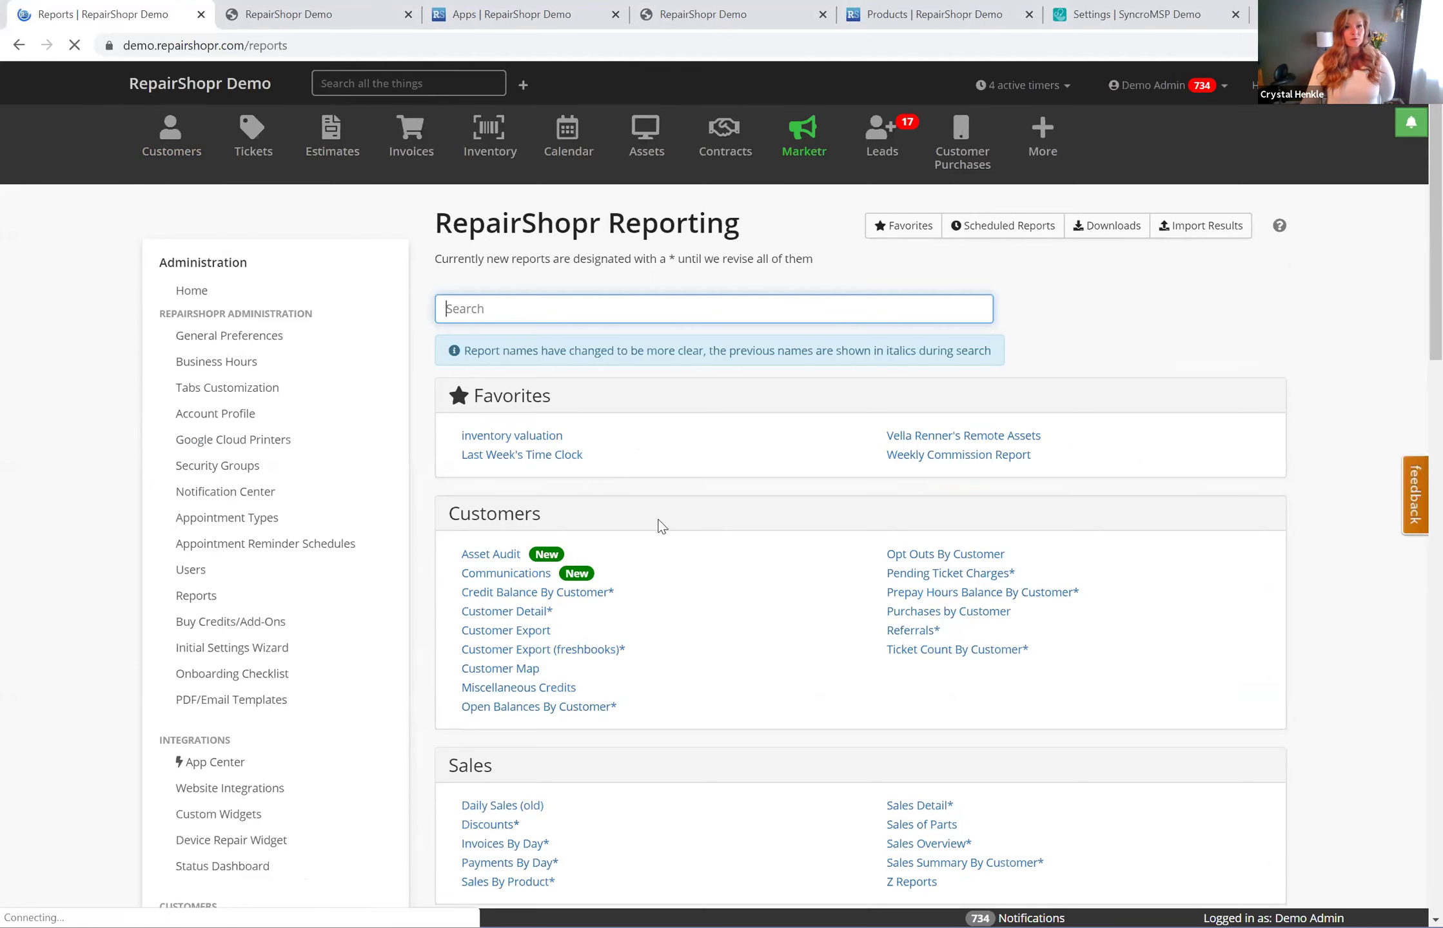
scroll(535, 545, "down", 5)
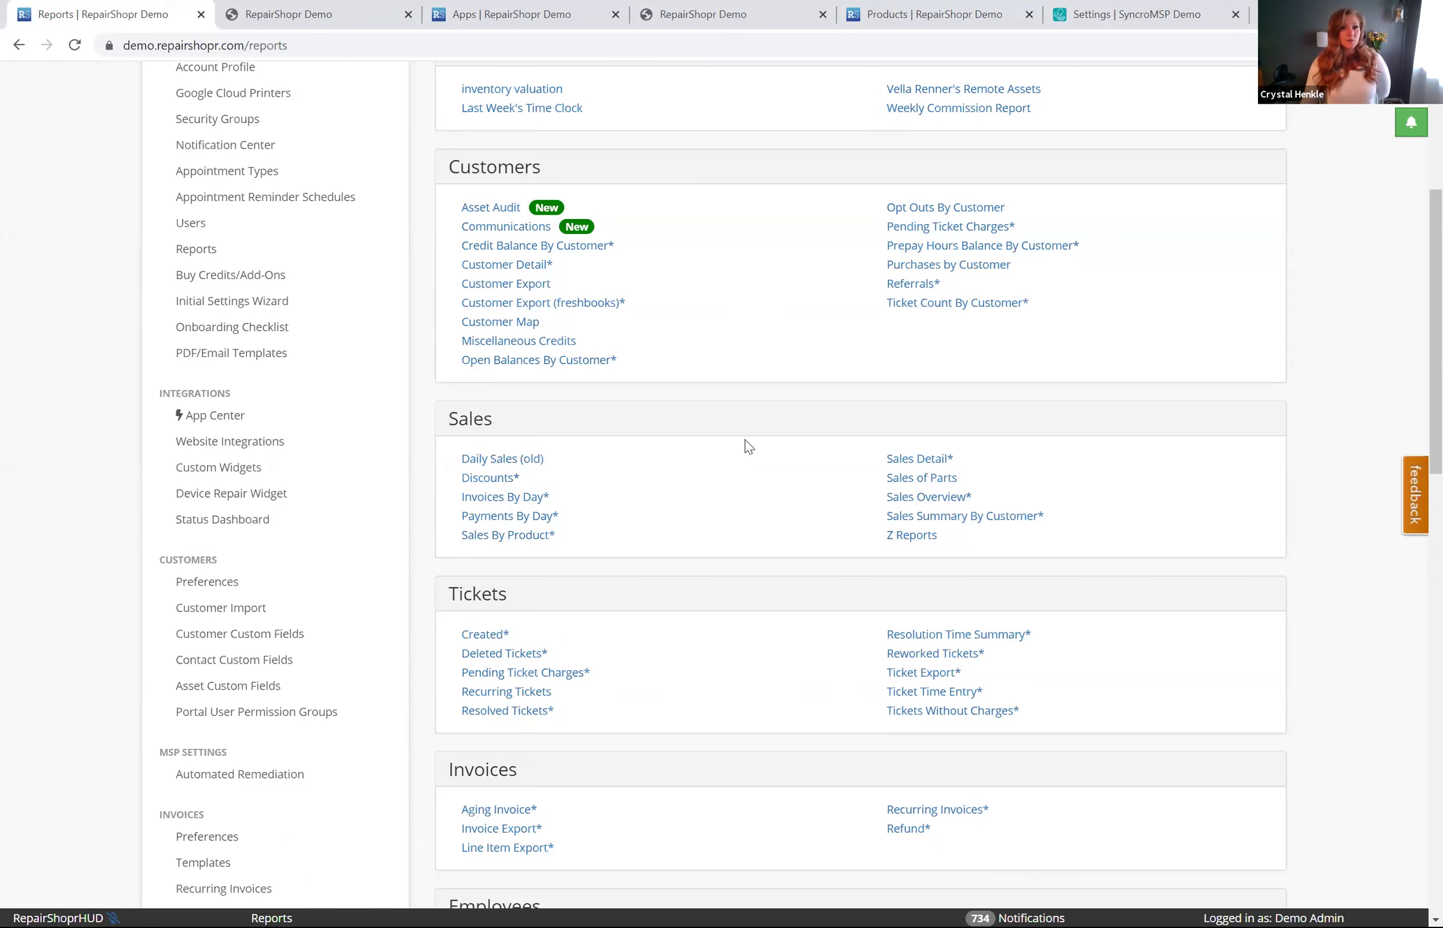
scroll(748, 446, "down", 6)
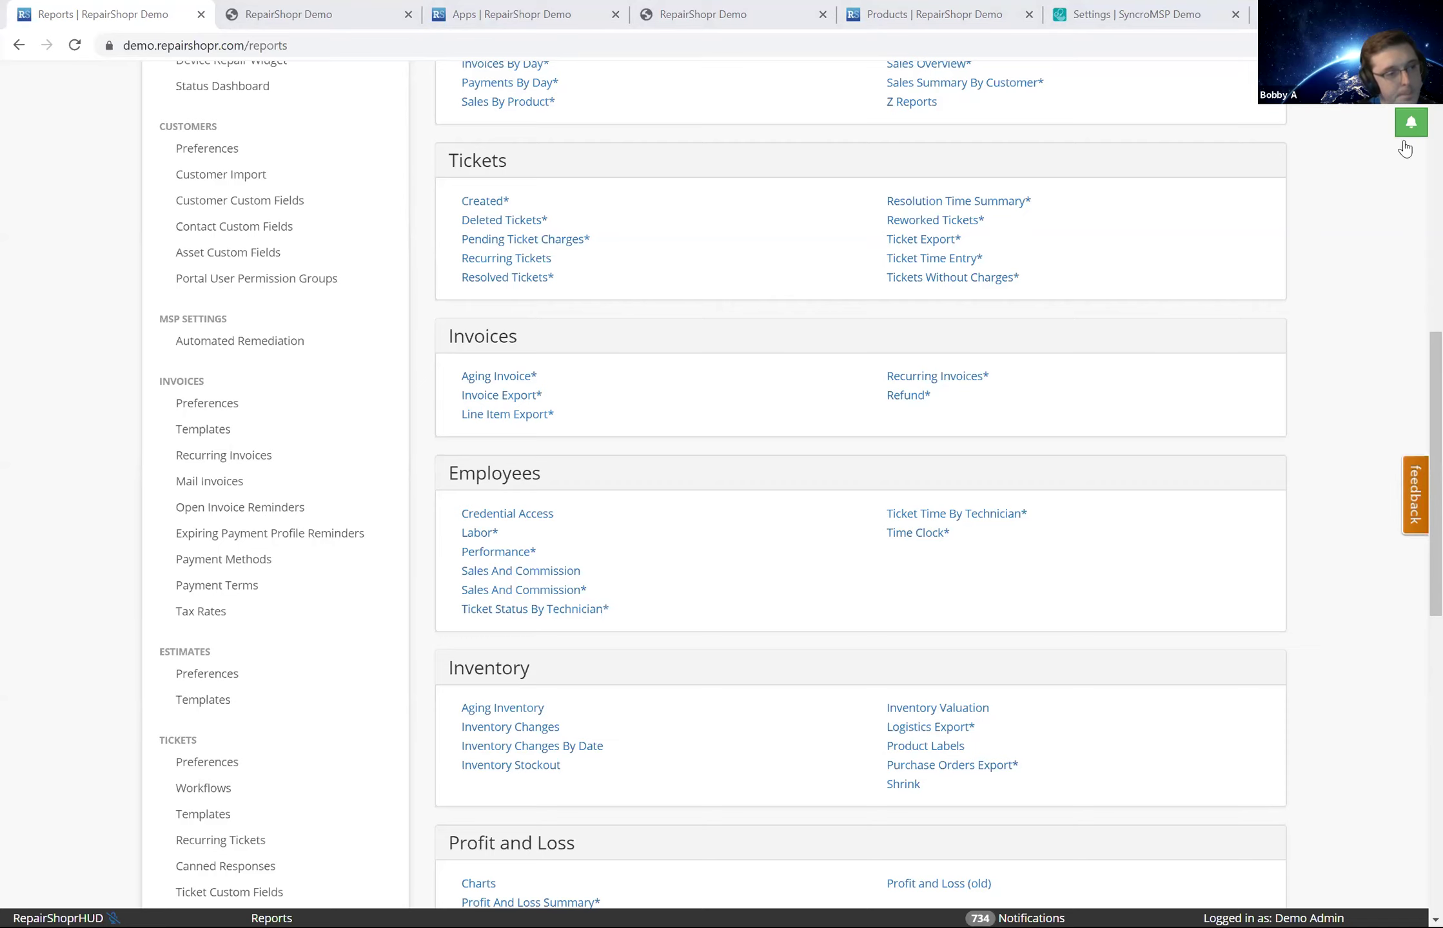
scroll(1064, 205, "up", 6)
scroll(1064, 205, "up", 6)
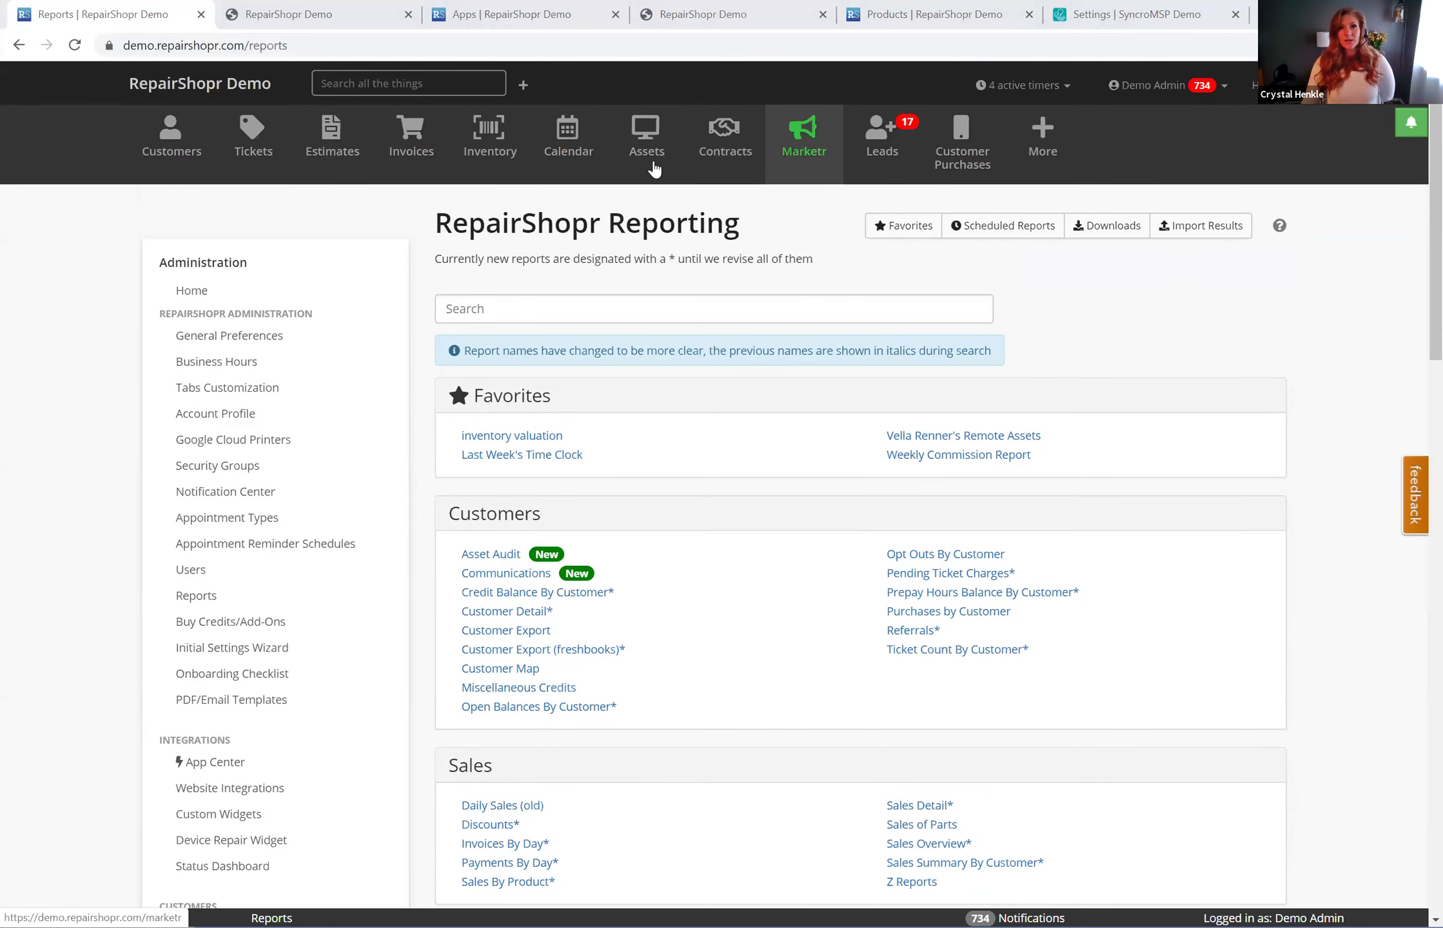
- Open Marketr and preview the COVID-19 - No Disruption of Services template from the templates gallery, closing the preview when finished
left_click(1043, 138)
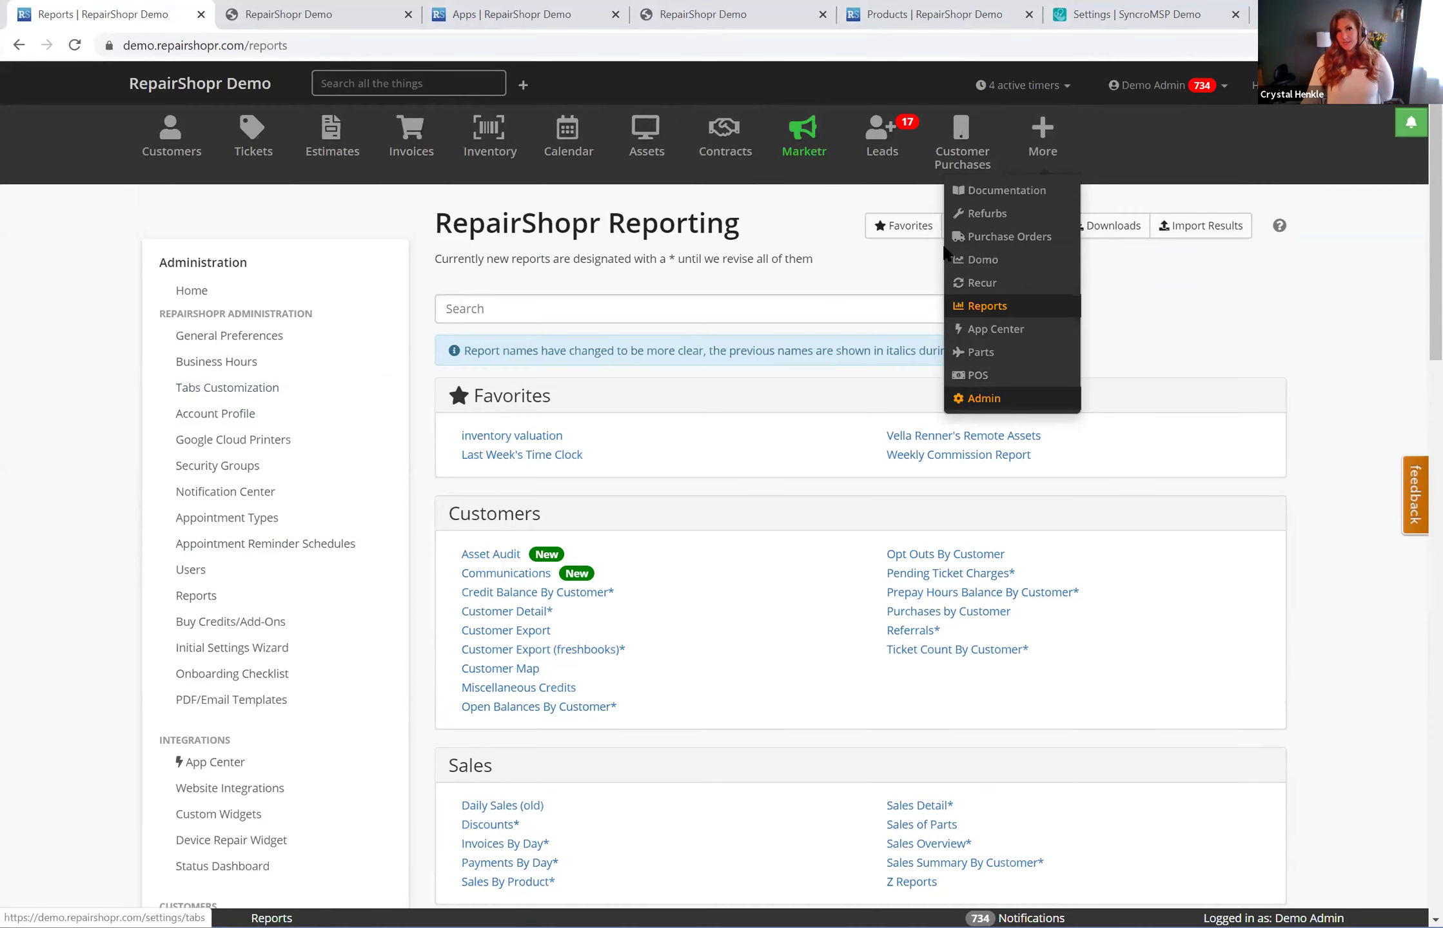
left_click(807, 140)
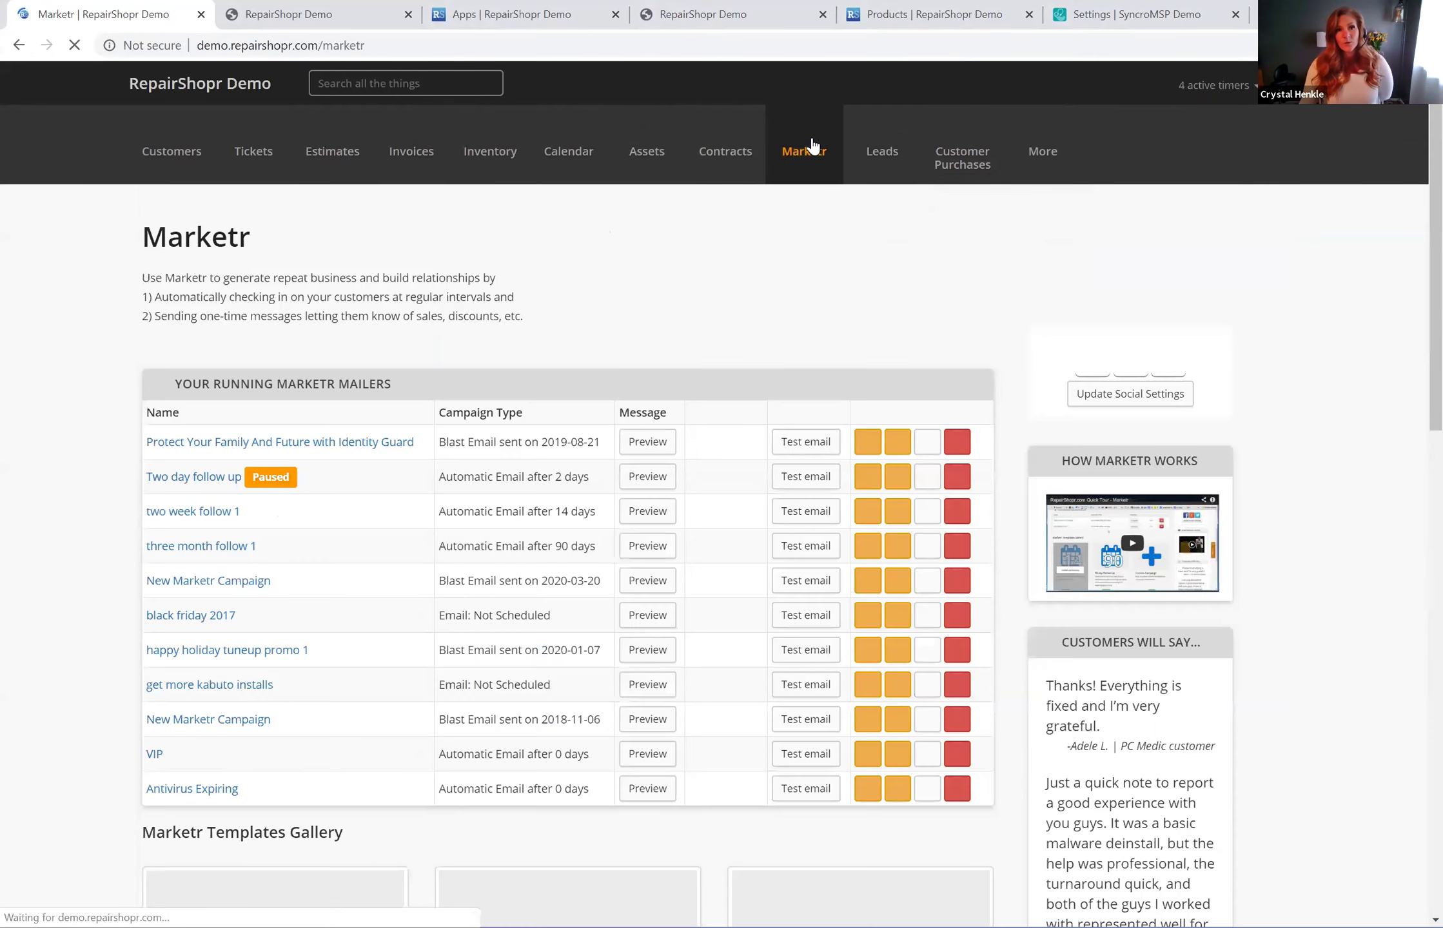
scroll(622, 505, "down", 8)
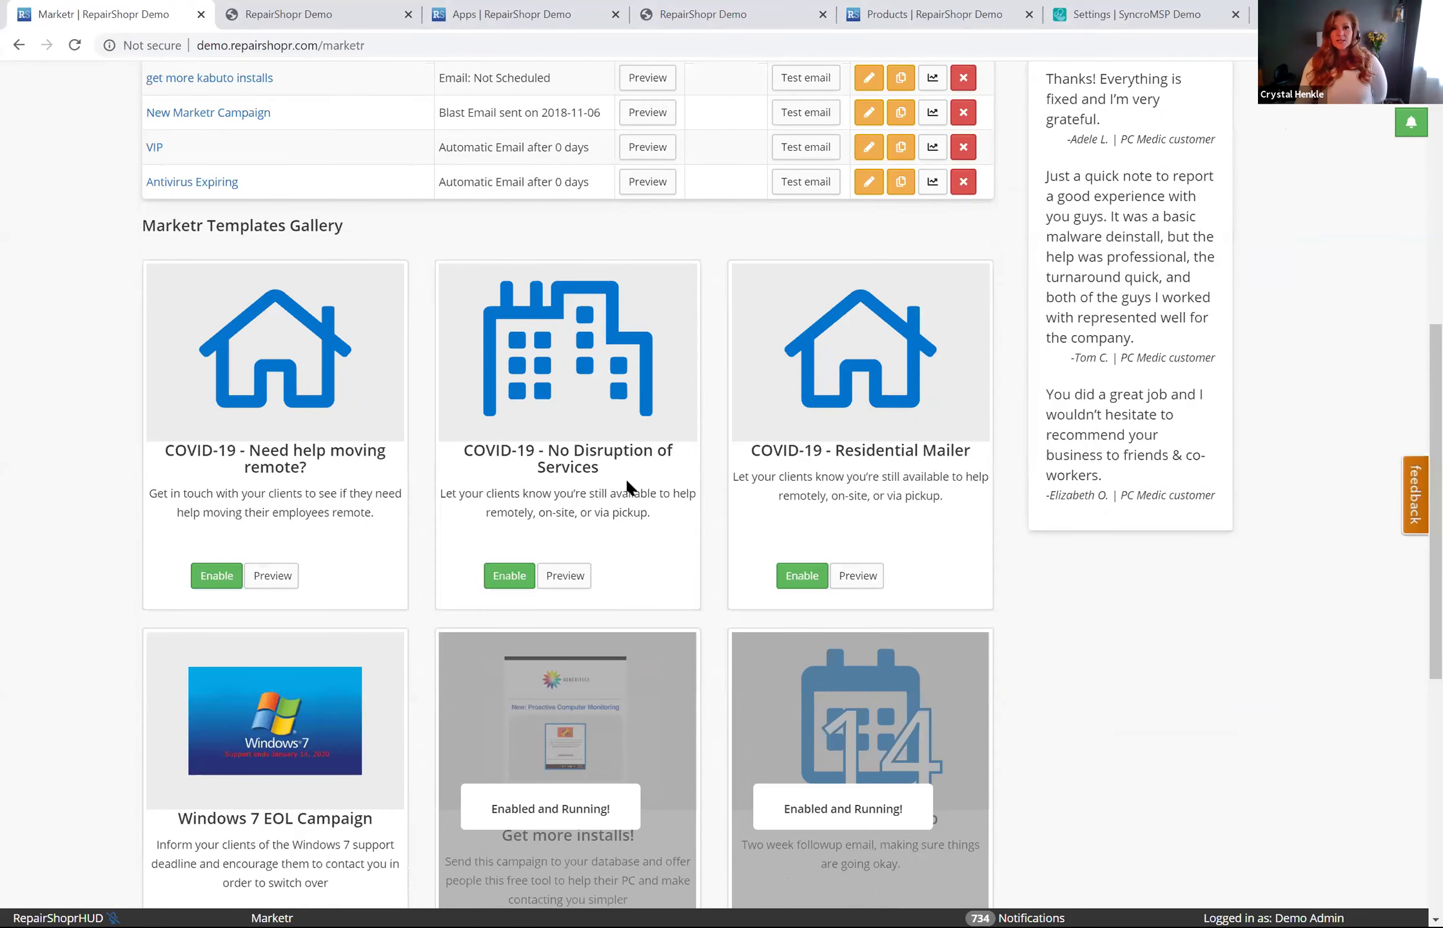
scroll(717, 390, "down", 2)
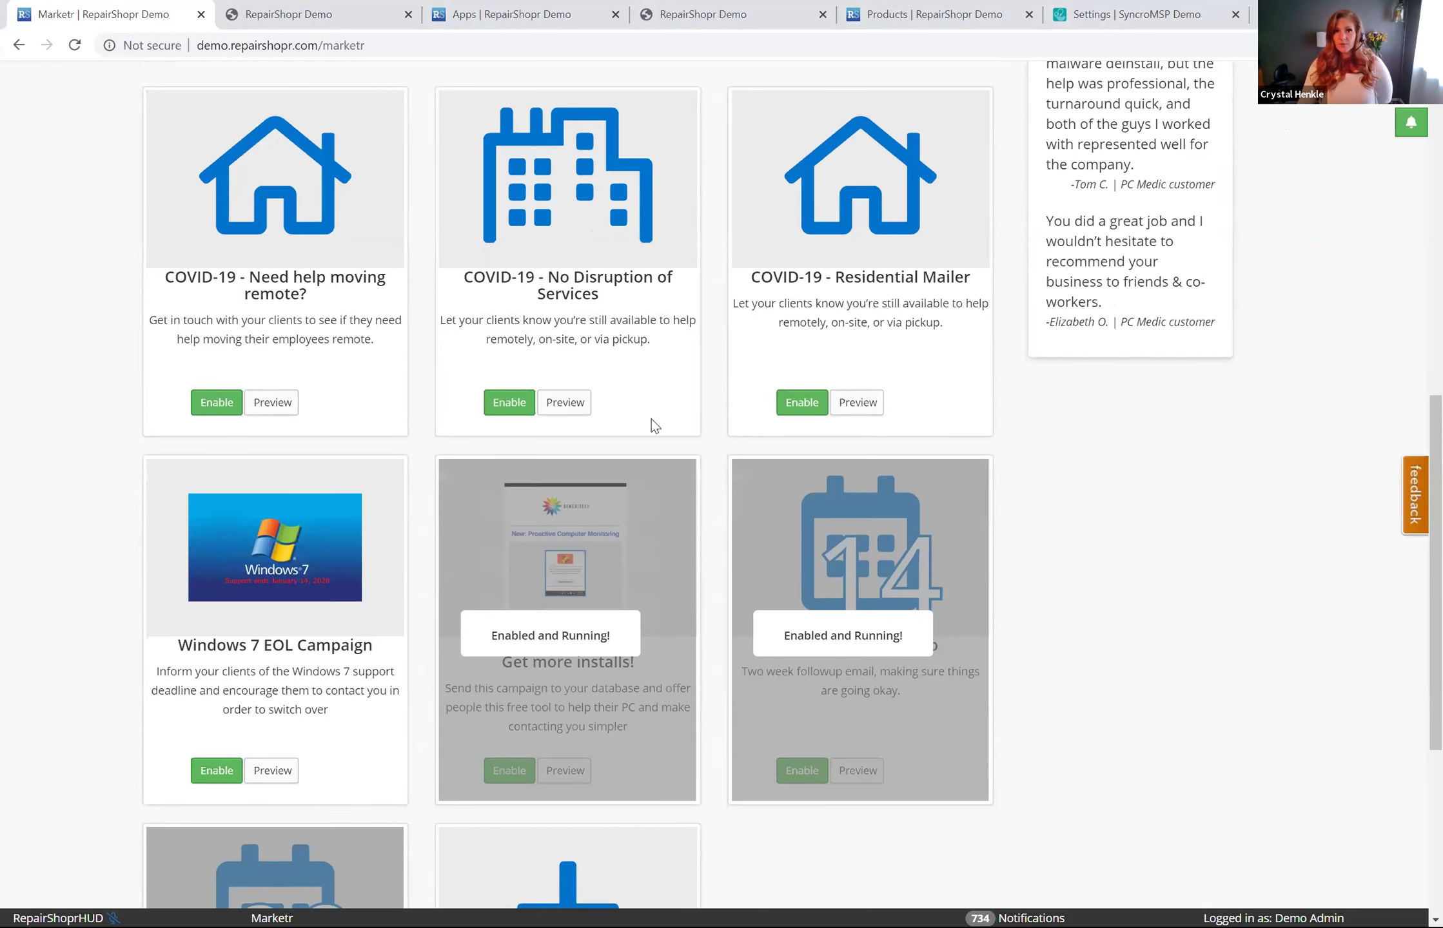
left_click(565, 405)
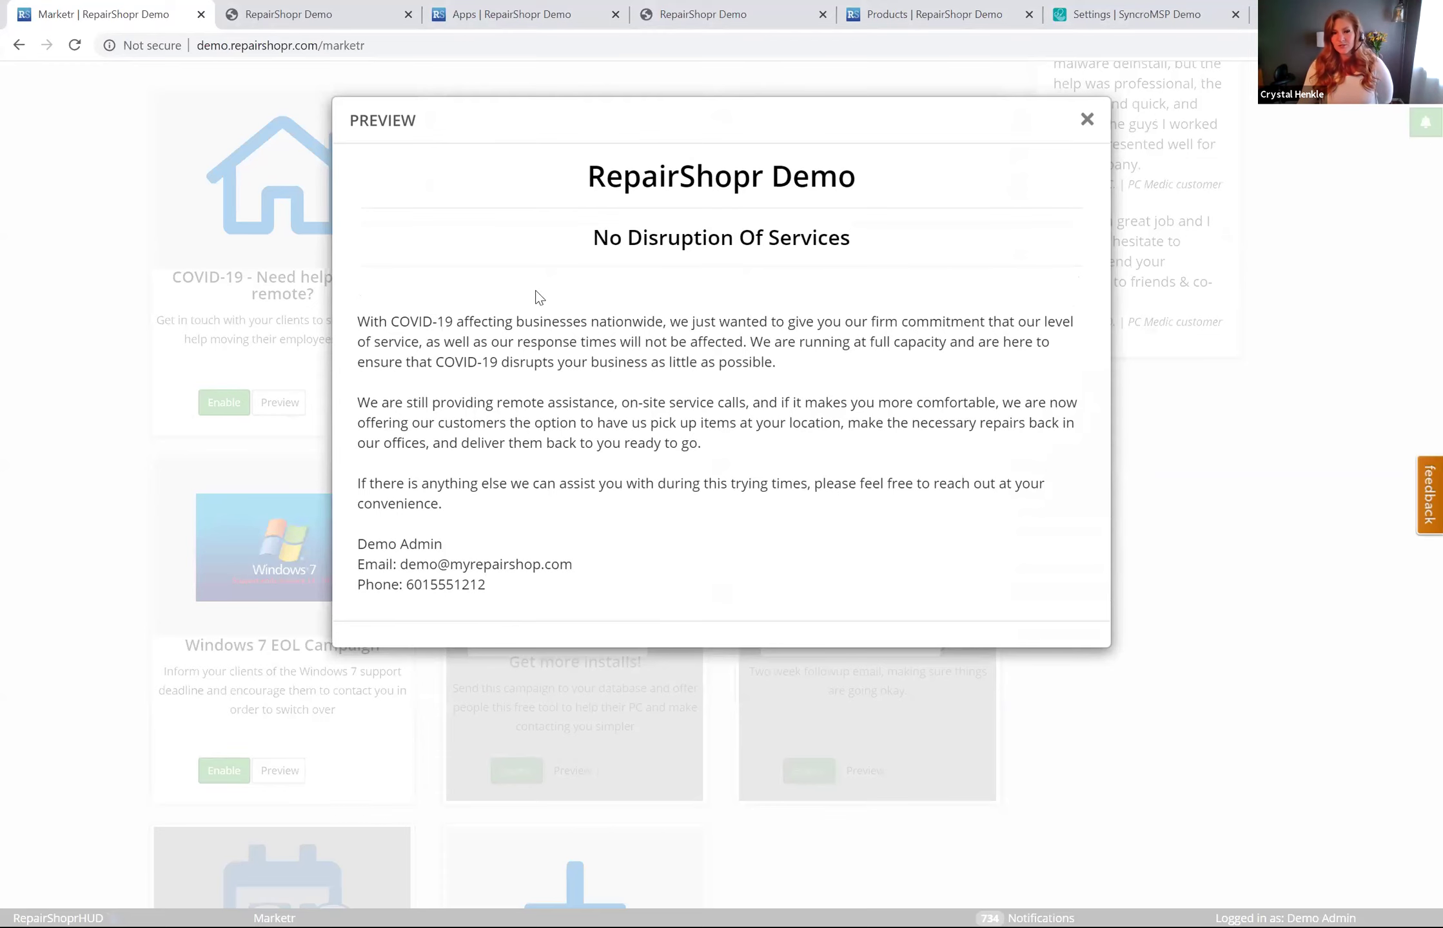
left_click(1088, 119)
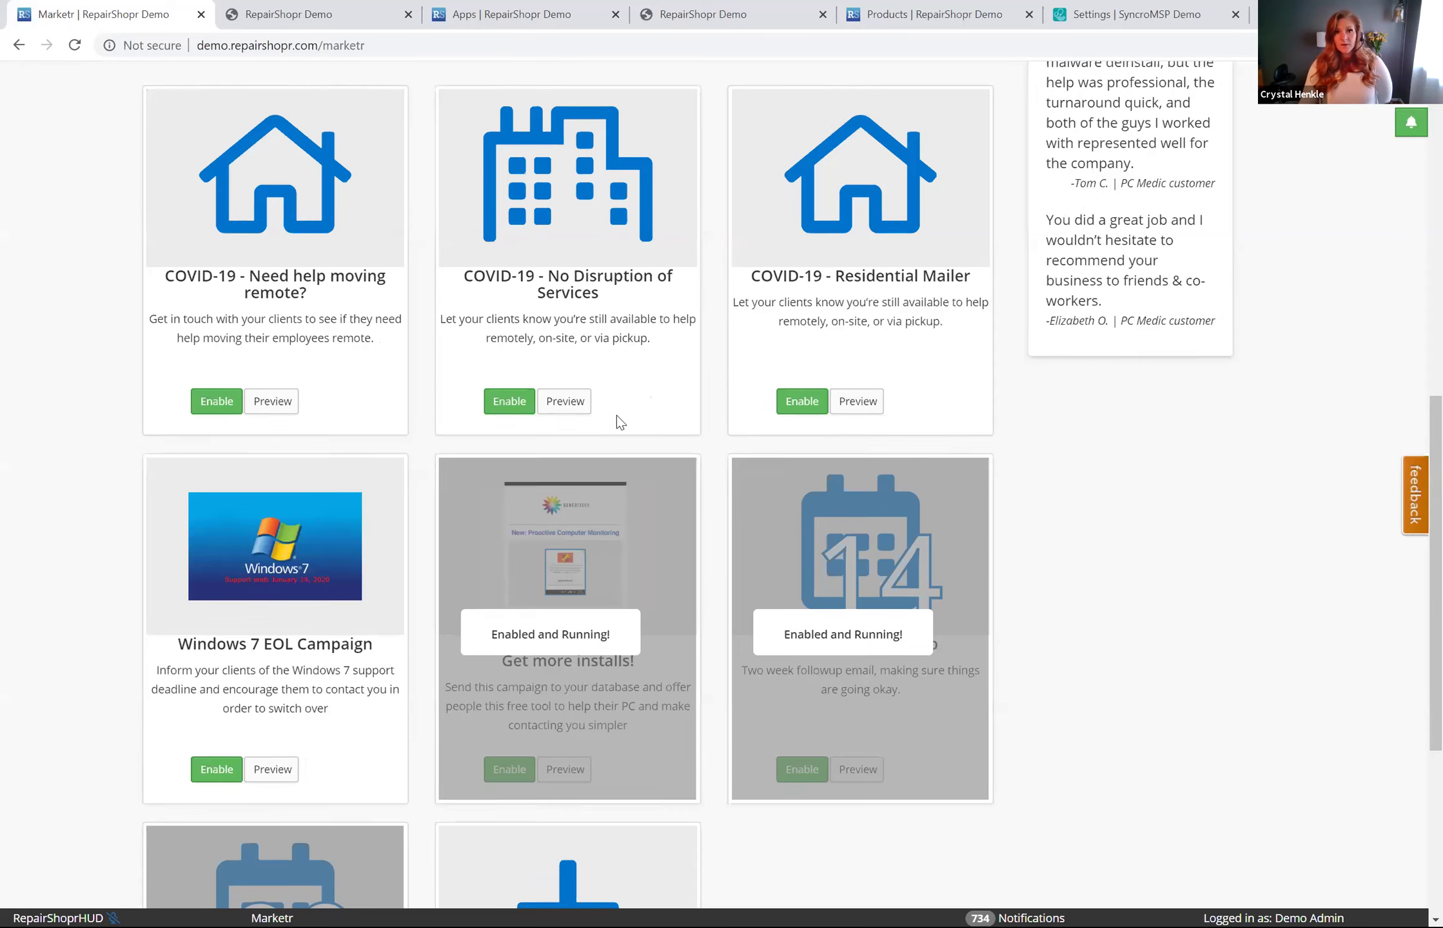
- Start a new custom Marketr mailing and set its campaign type to One-time Blast Mailing with Send to Contacts enabled
scroll(617, 414, "down", 5)
left_click(546, 744)
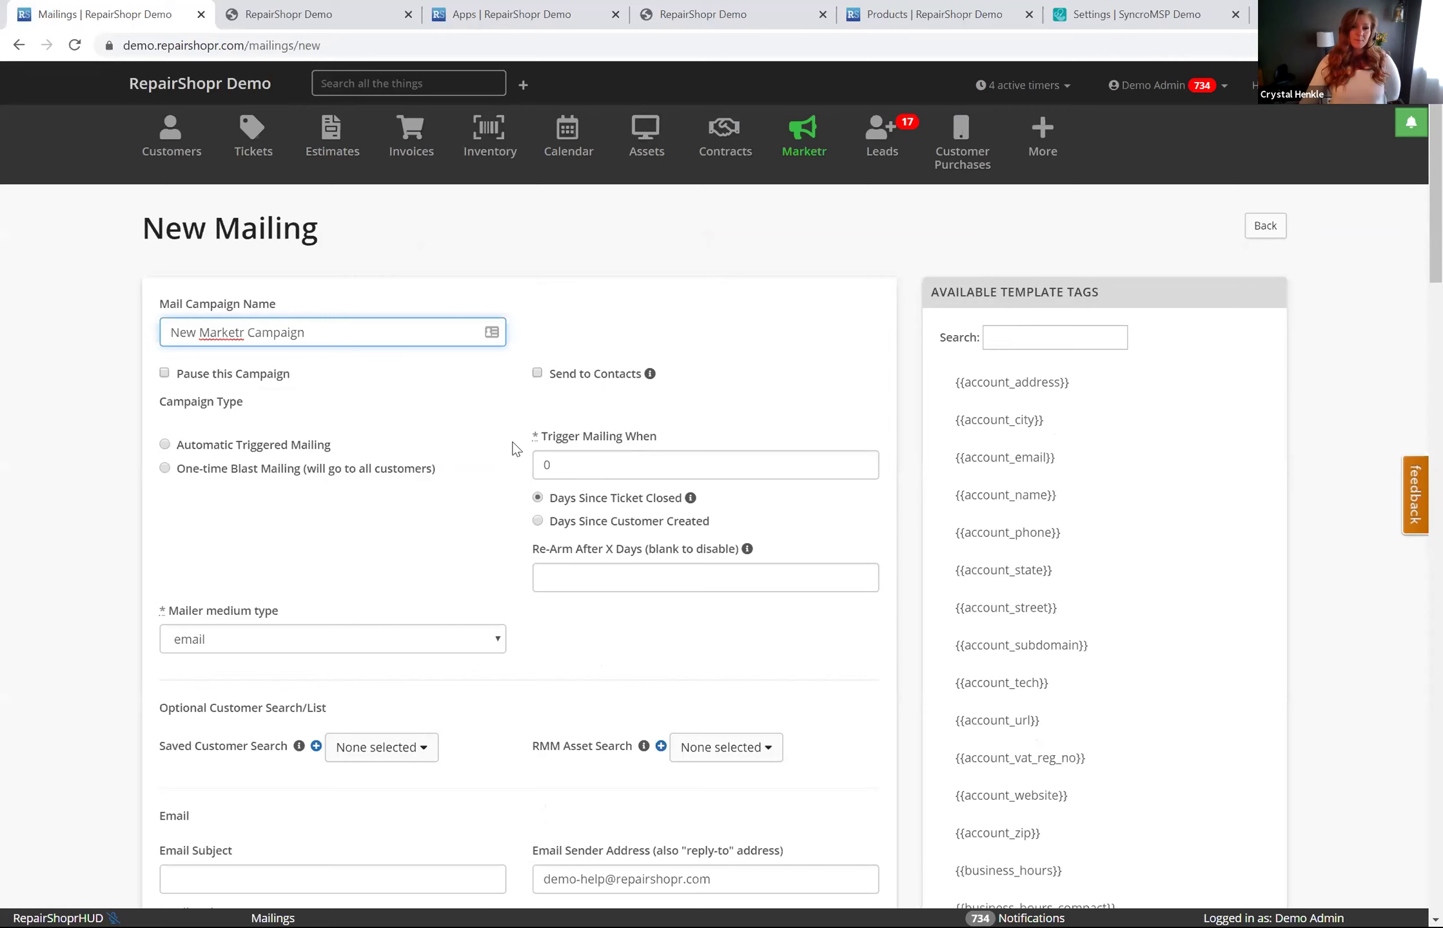
scroll(480, 461, "down", 3)
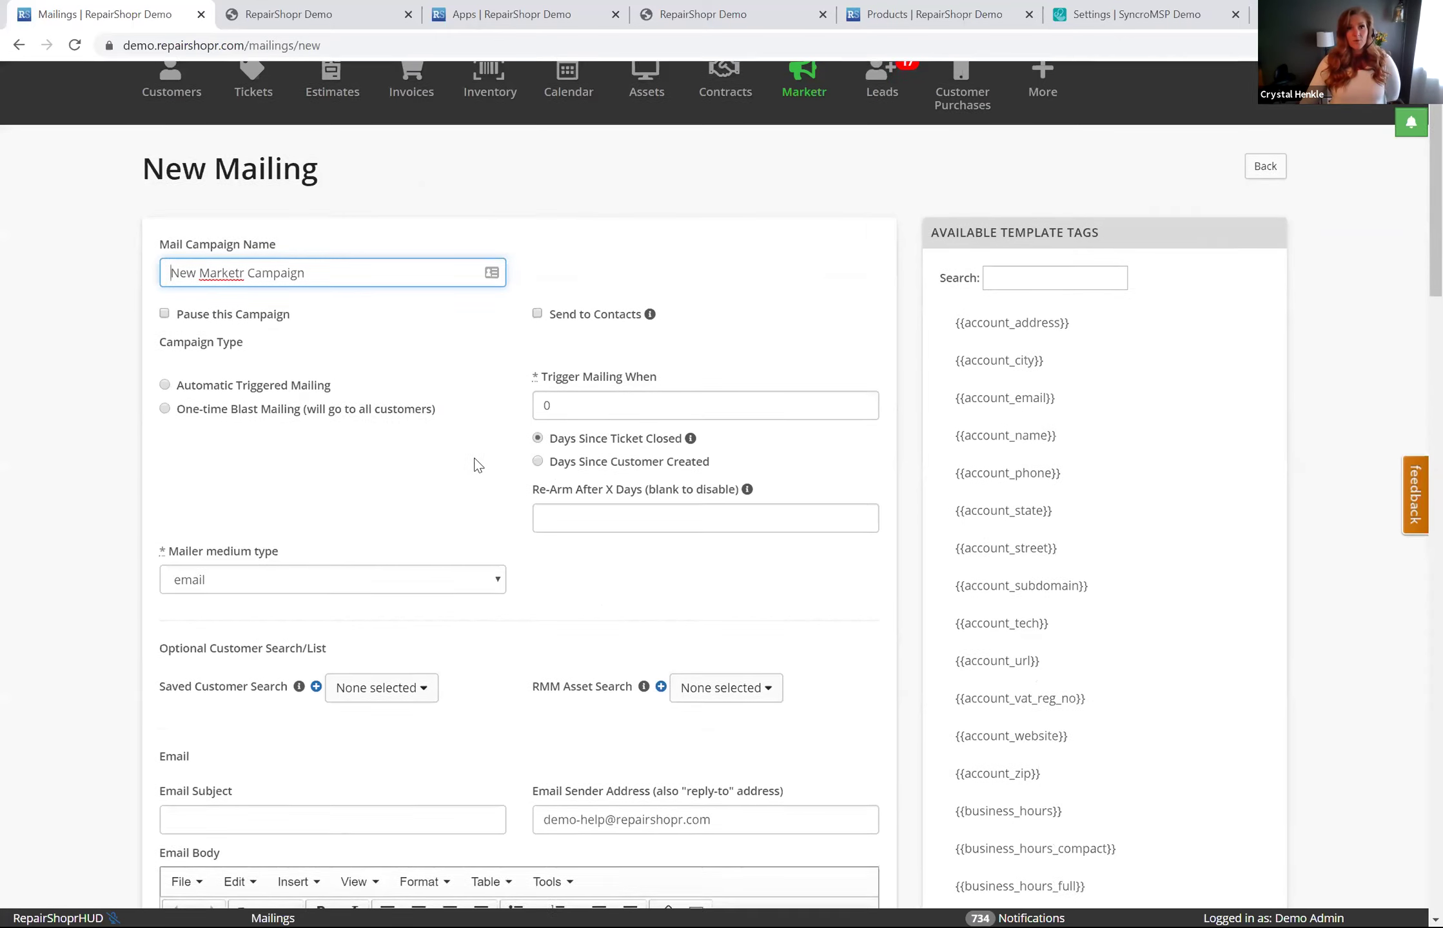
left_click(281, 295)
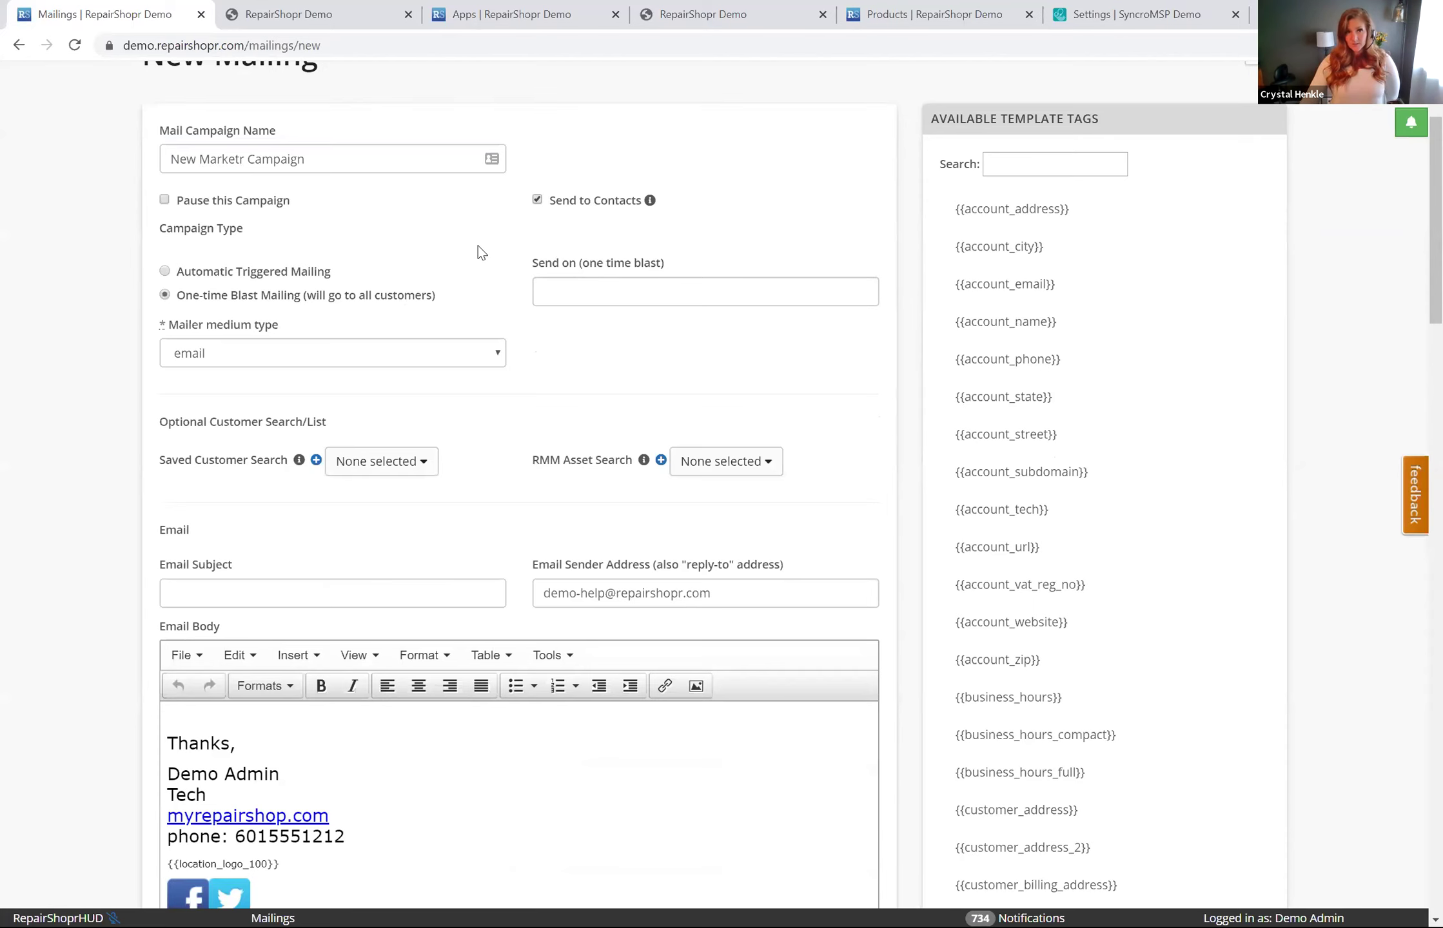
scroll(599, 280, "down", 1)
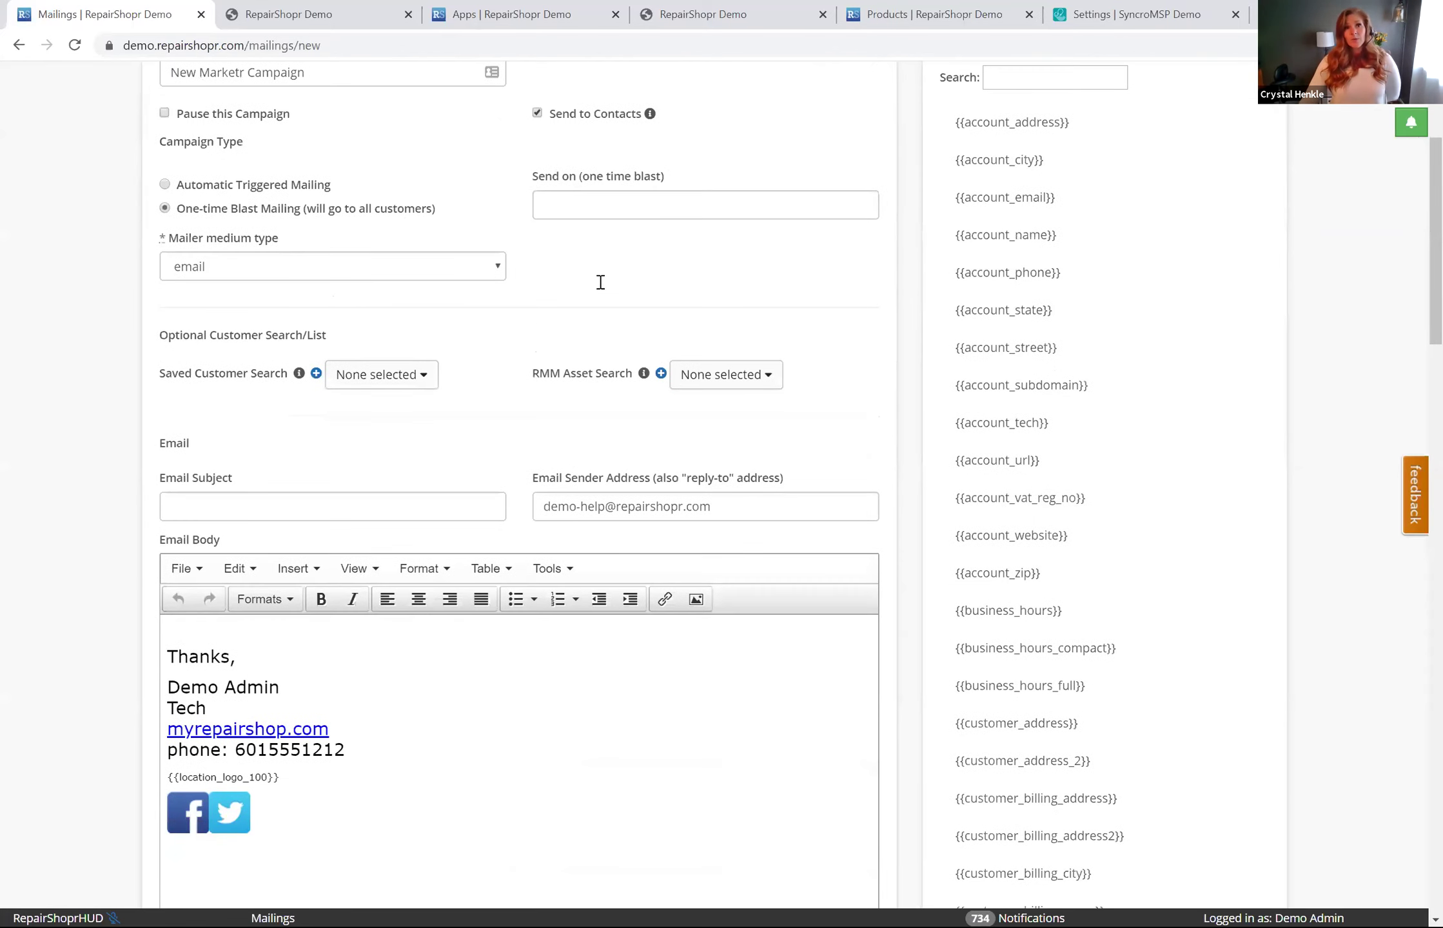
- Examine the saved customer searches available for targeting the new mailing, without selecting any of them
left_click(360, 380)
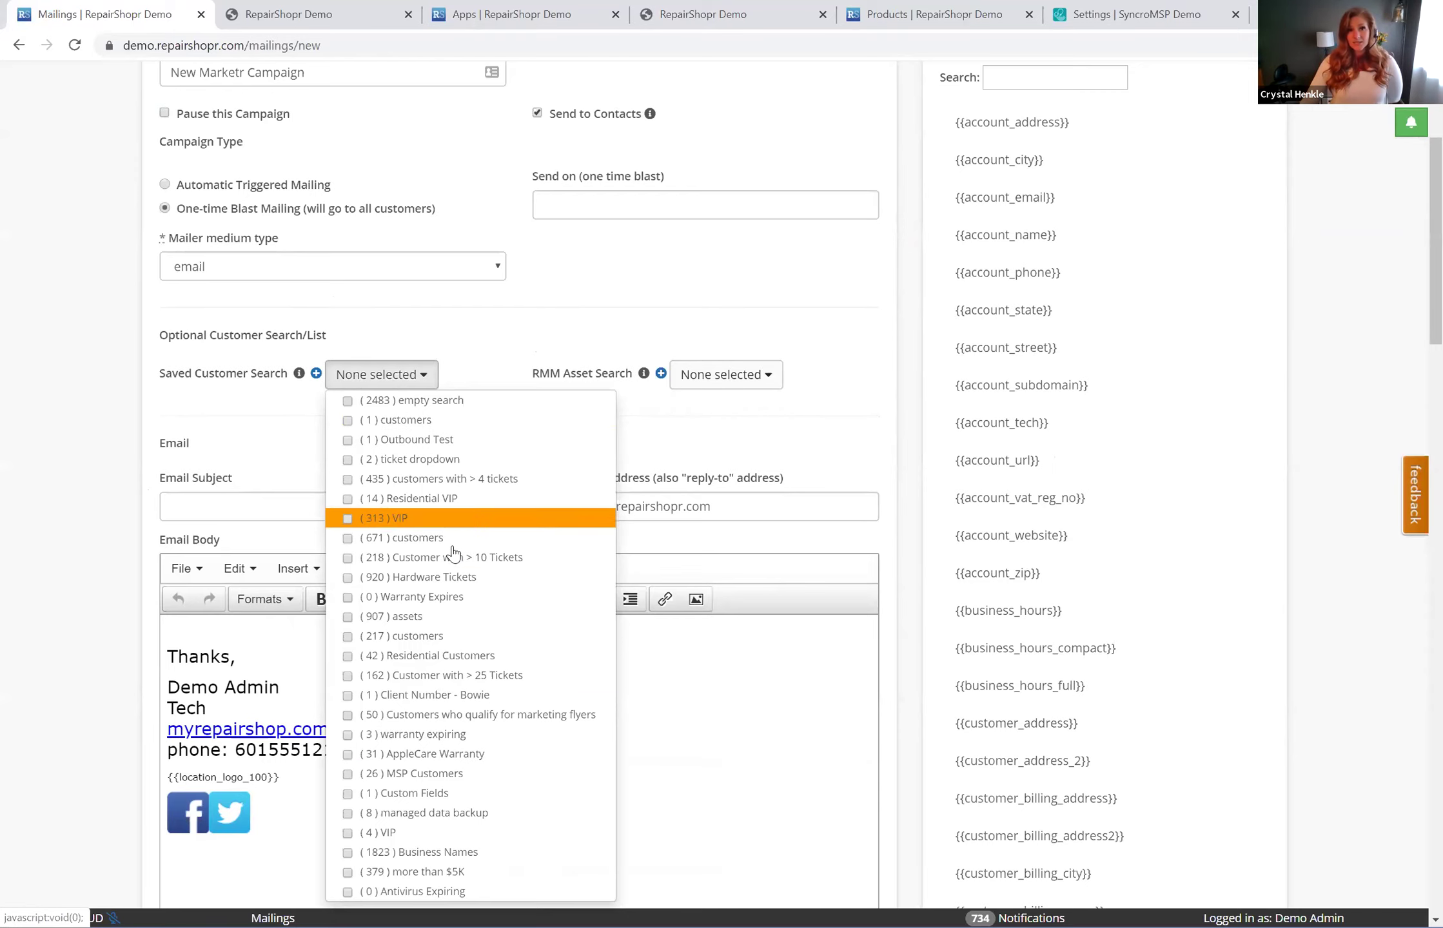
left_click(506, 326)
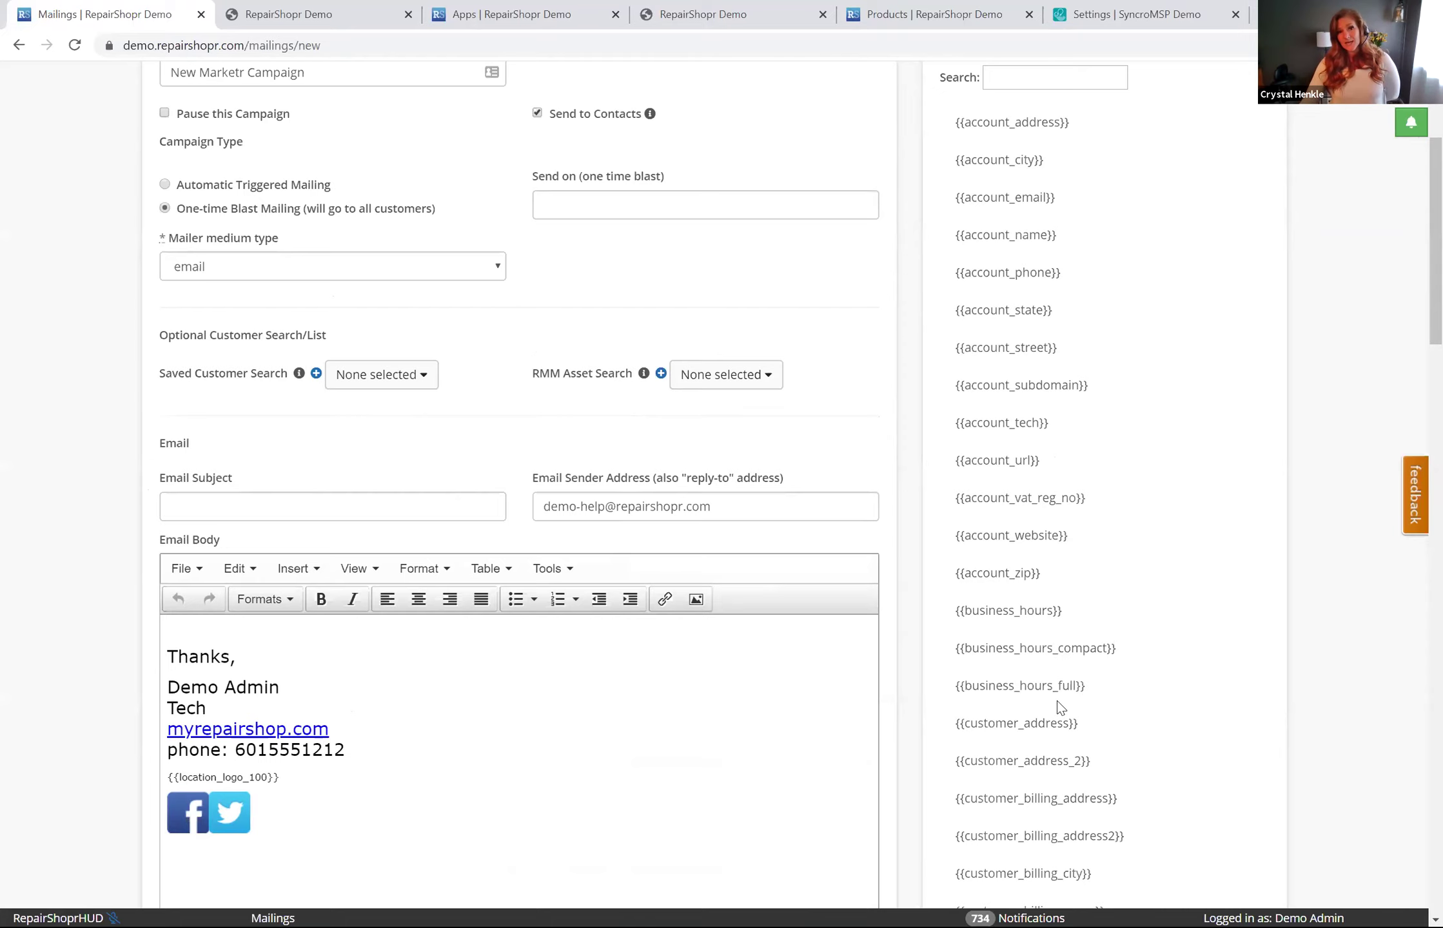
scroll(381, 503, "up", 1)
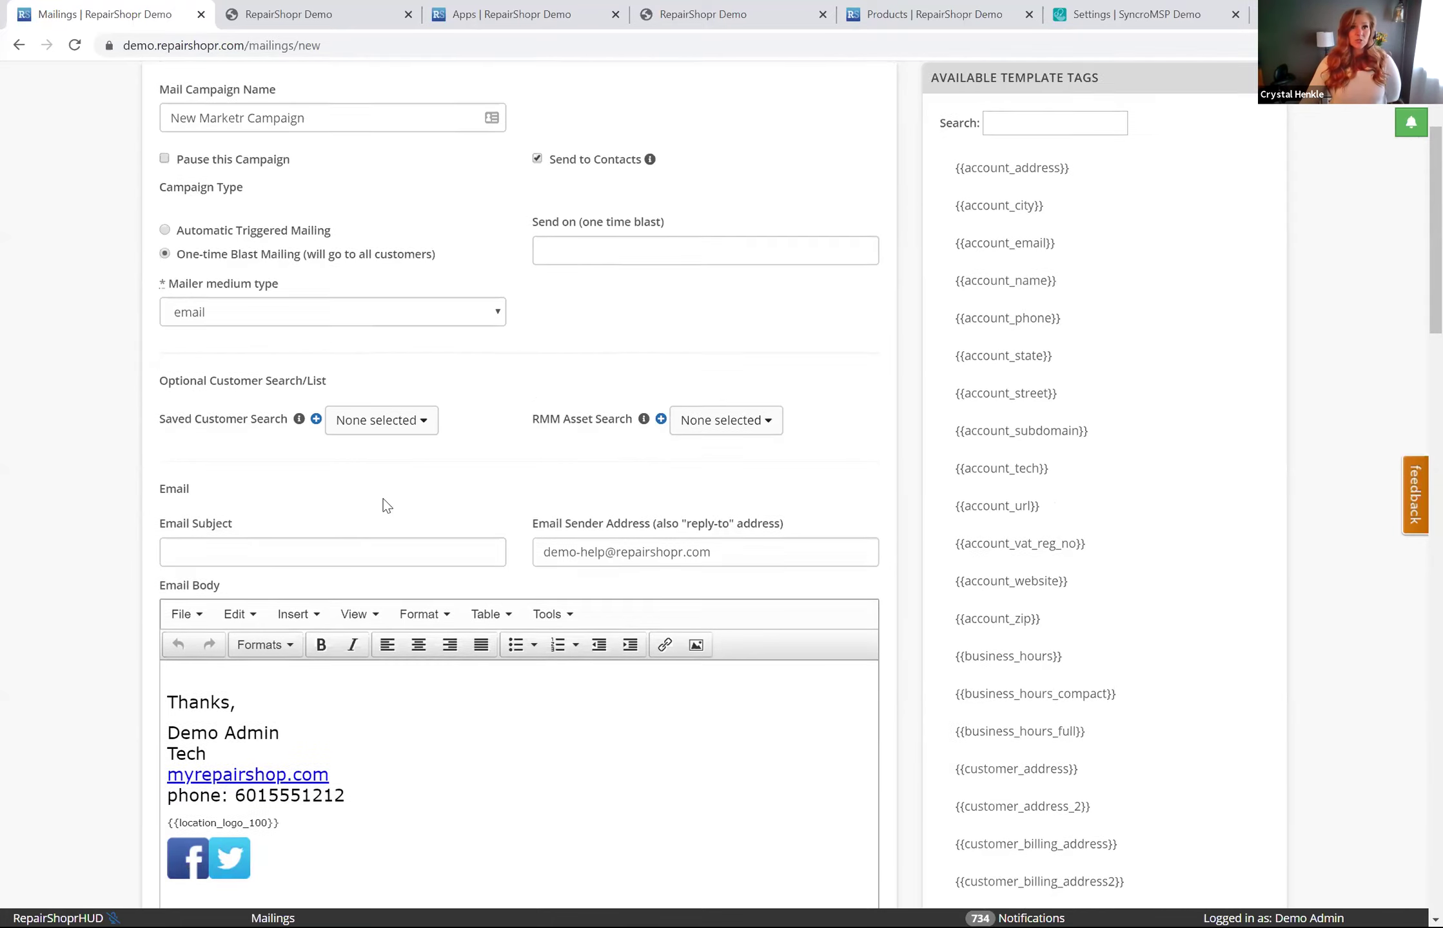
scroll(384, 505, "up", 3)
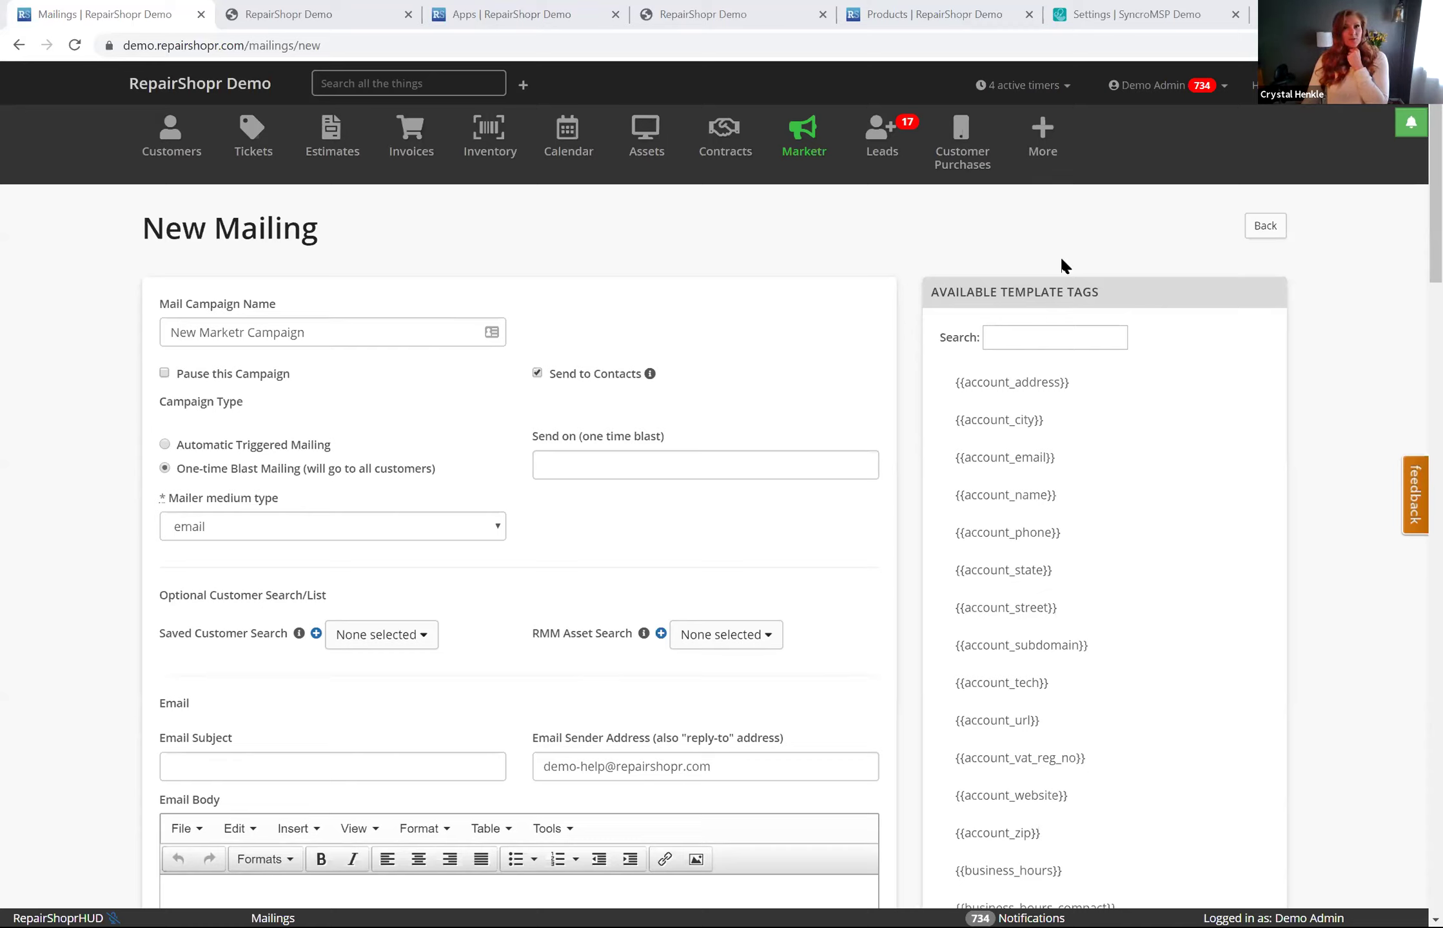
- Open the Open Ticket Dashboard from the Tickets page and look over the color-coded tickets
left_click(261, 150)
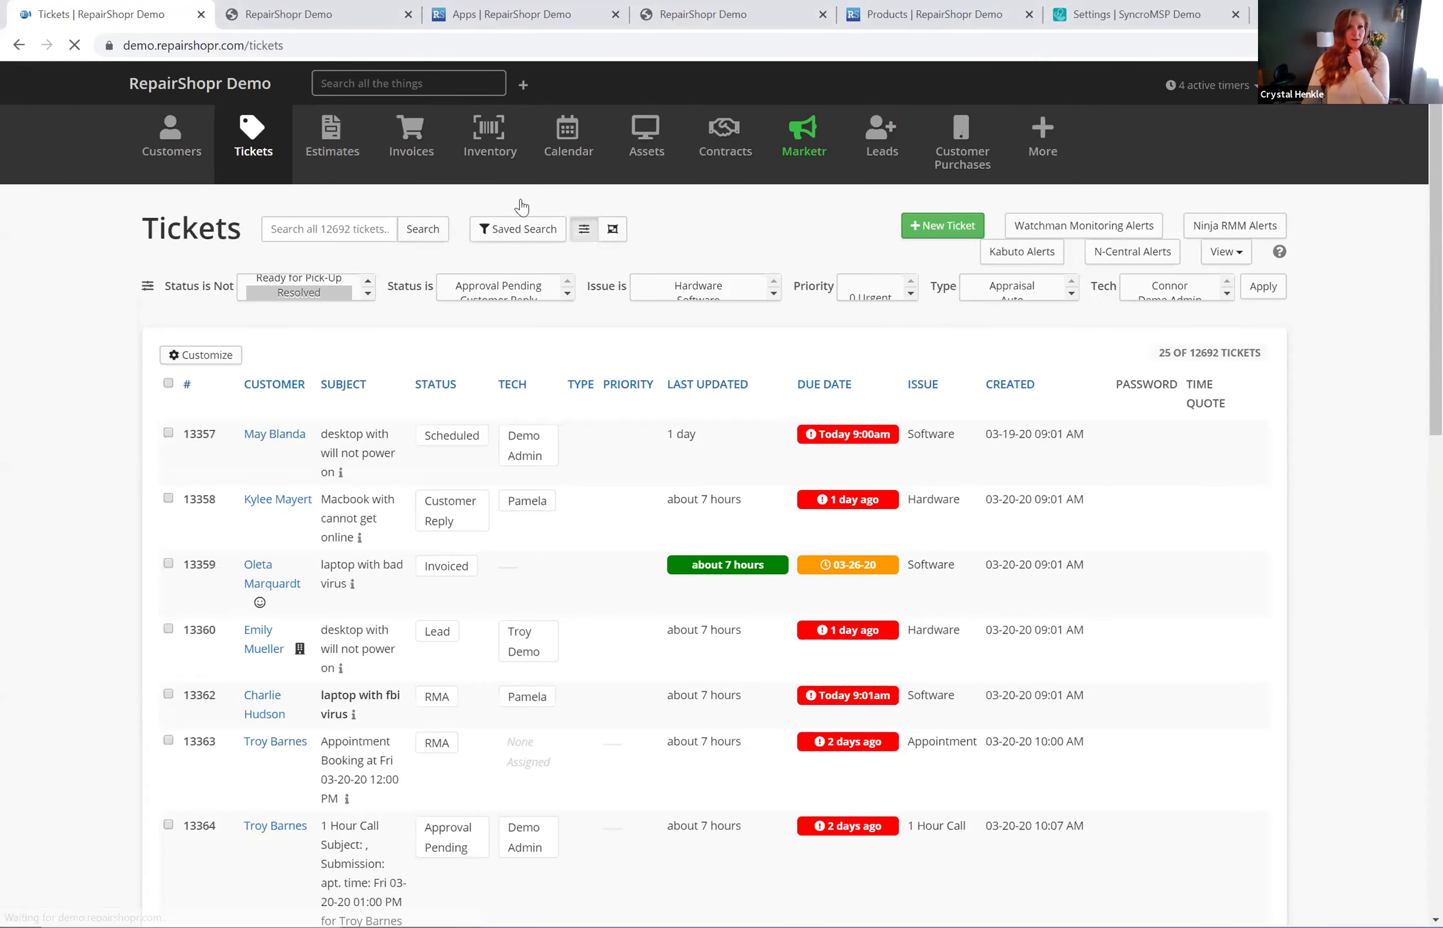
left_click(1228, 252)
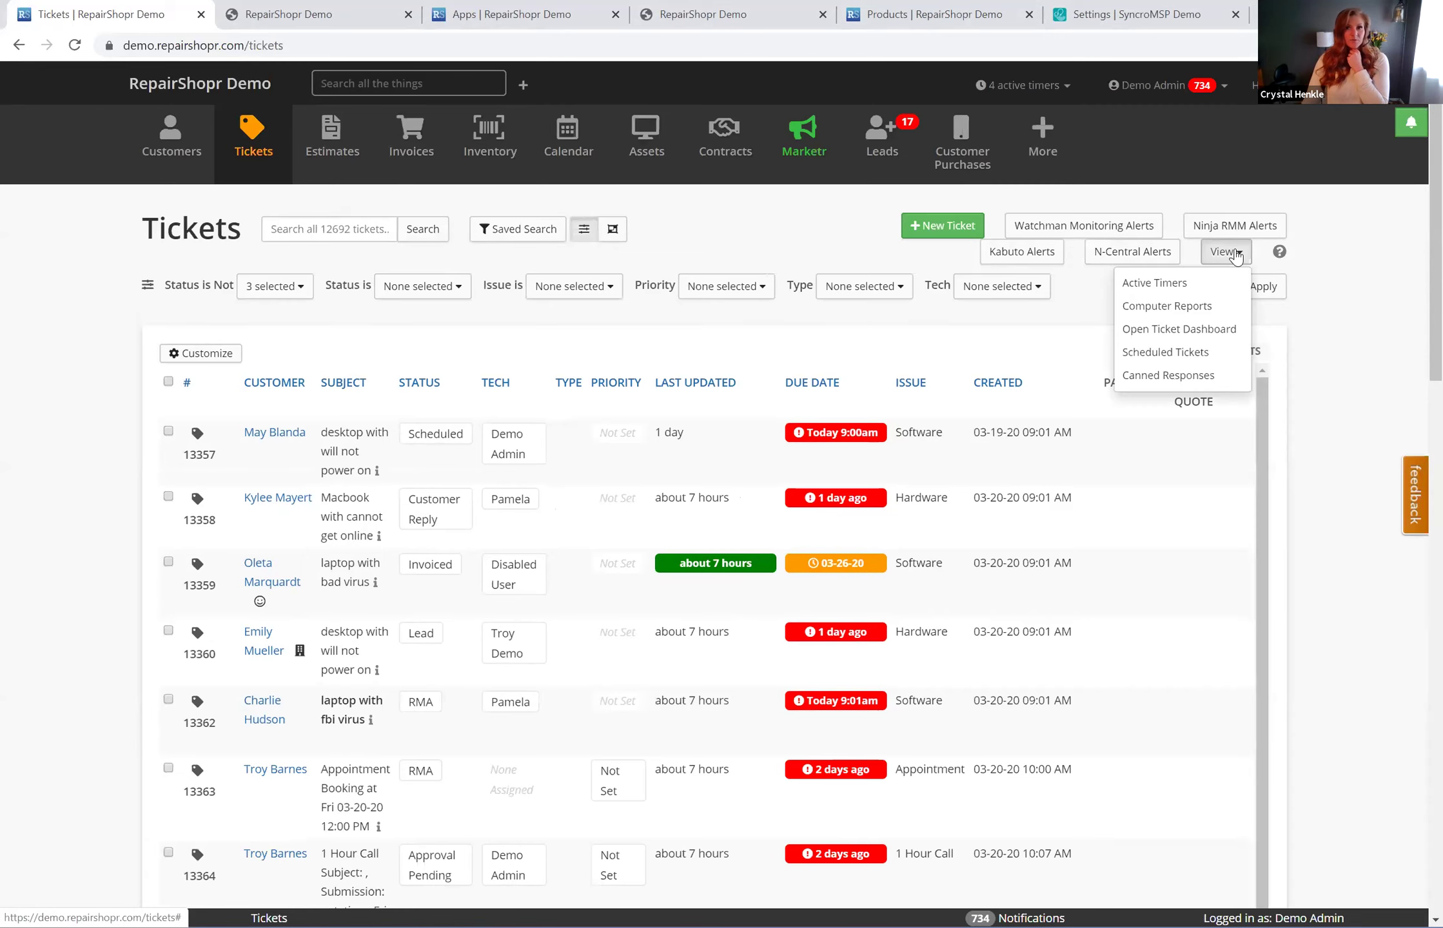
left_click(1179, 330)
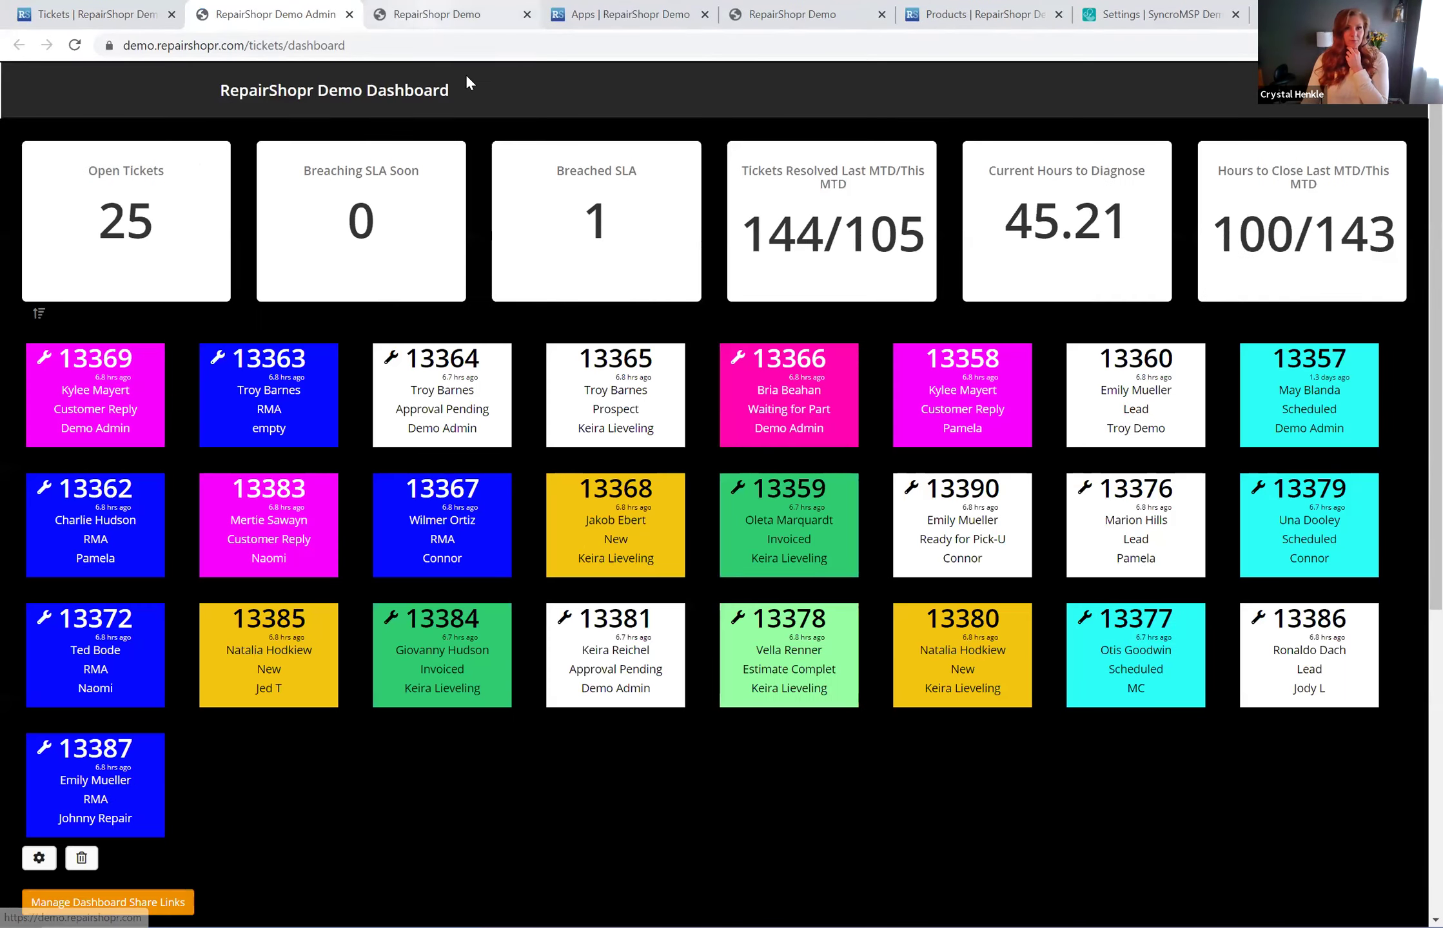
scroll(257, 644, "down", 4)
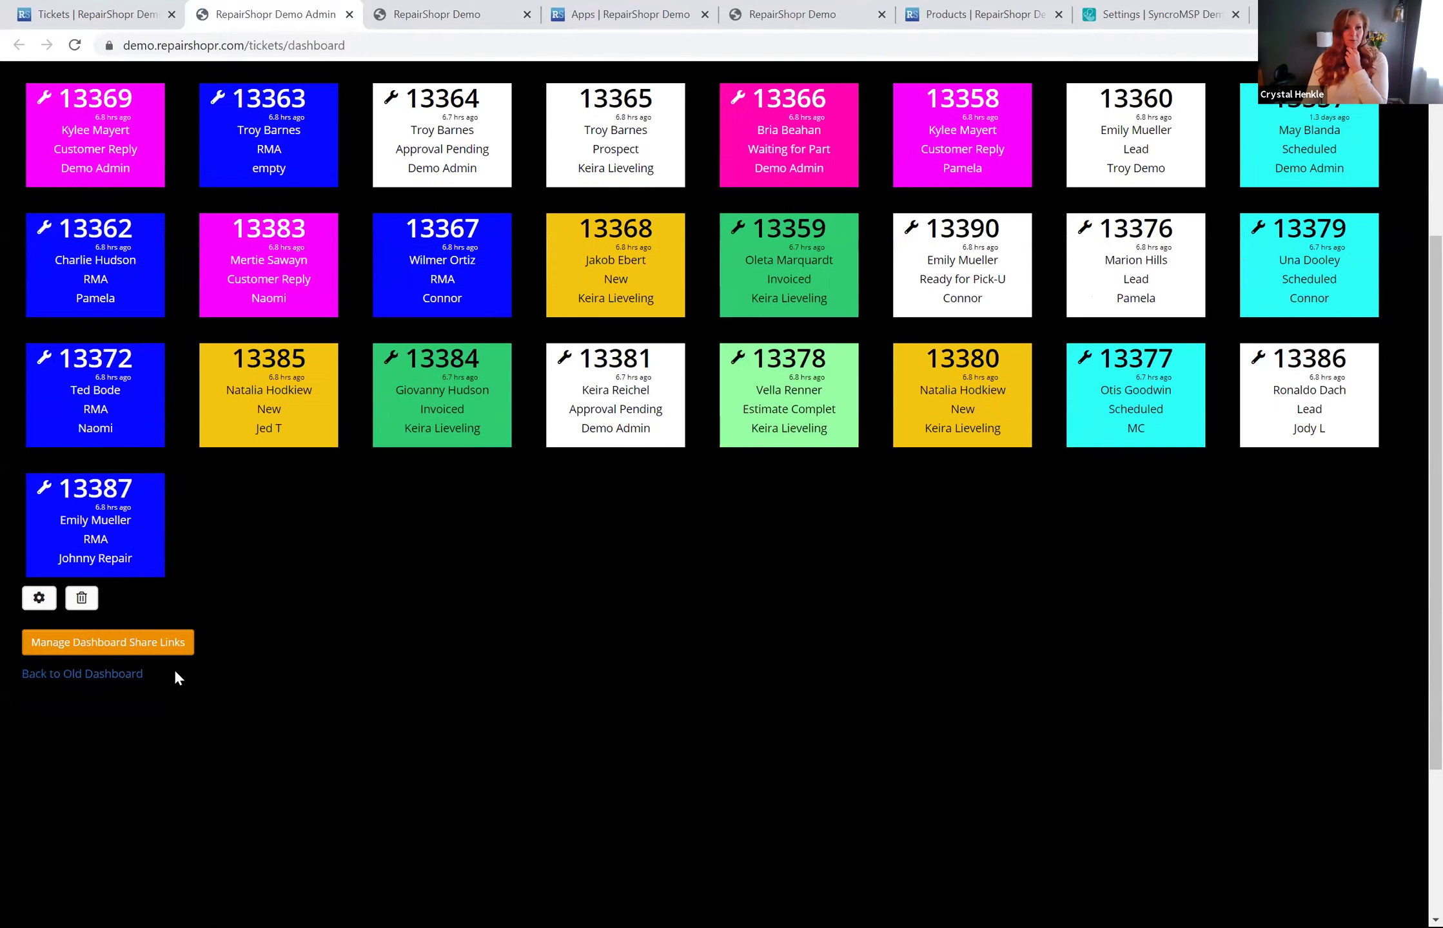
- Open the ticket dashboard's settings and review the Hours until Red and Yellow, status colors, overrides and Hide options
left_click(41, 604)
scroll(574, 561, "down", 5)
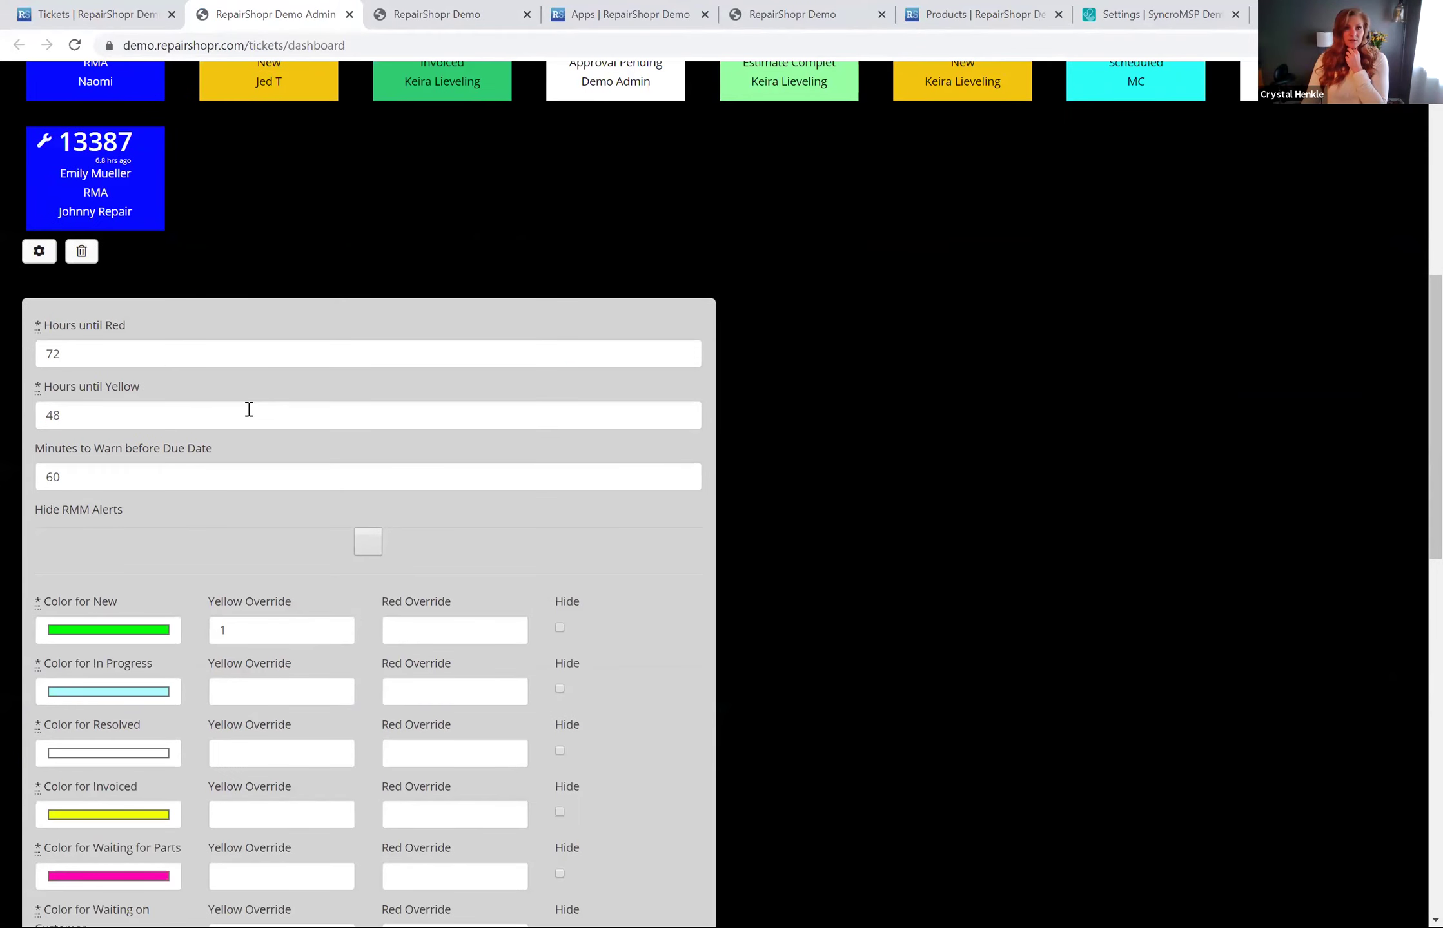
scroll(249, 409, "down", 4)
scroll(384, 643, "up", 1)
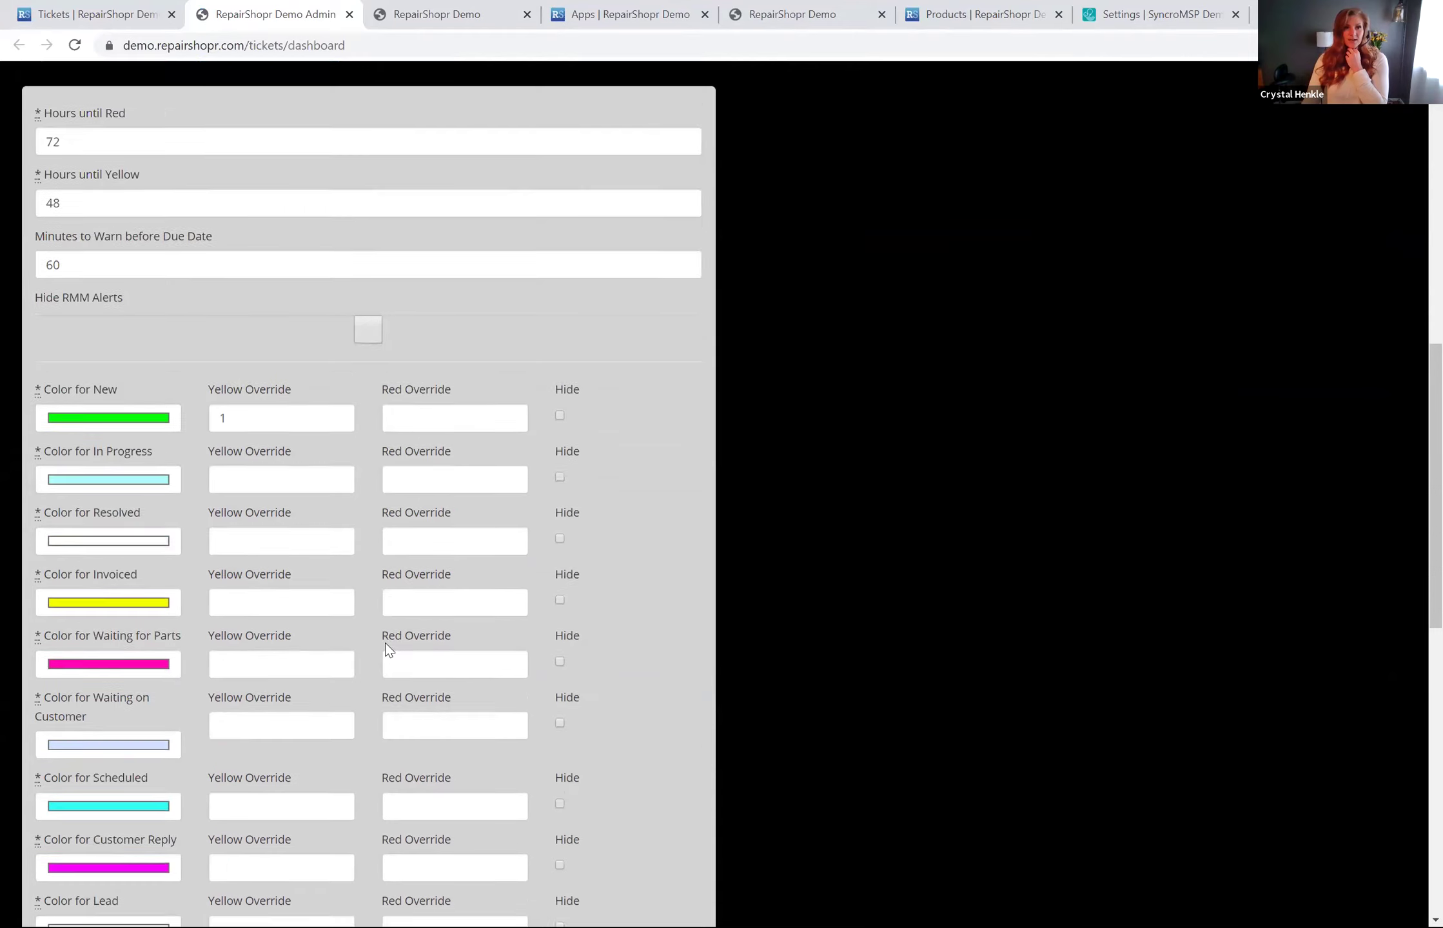
scroll(384, 643, "up", 12)
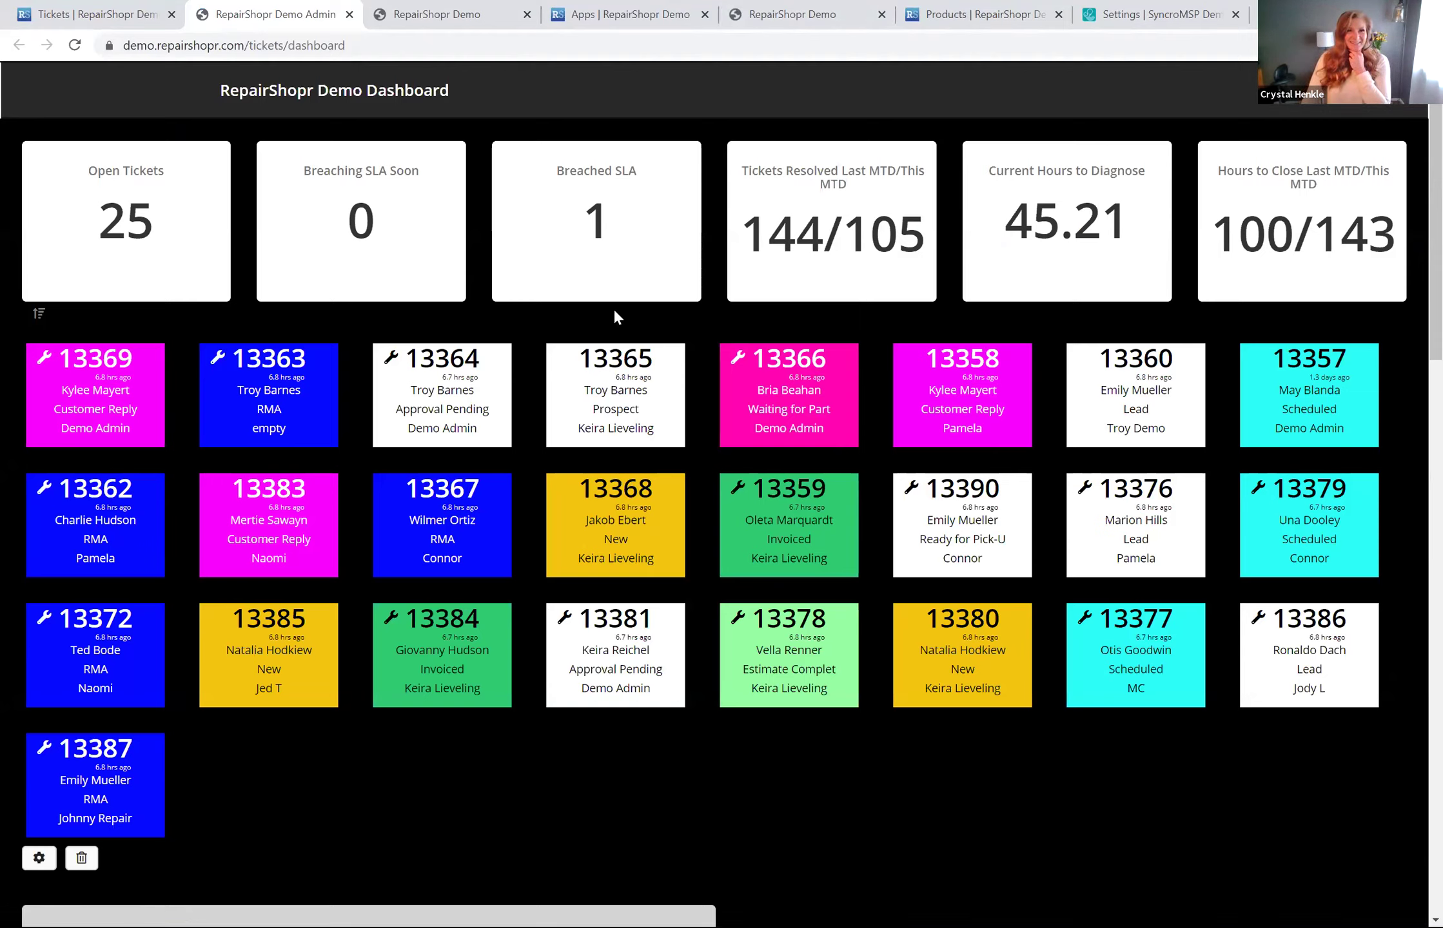
- Return to the Tickets list and open the first ticket, "desktop with will not power on"
left_click(109, 22)
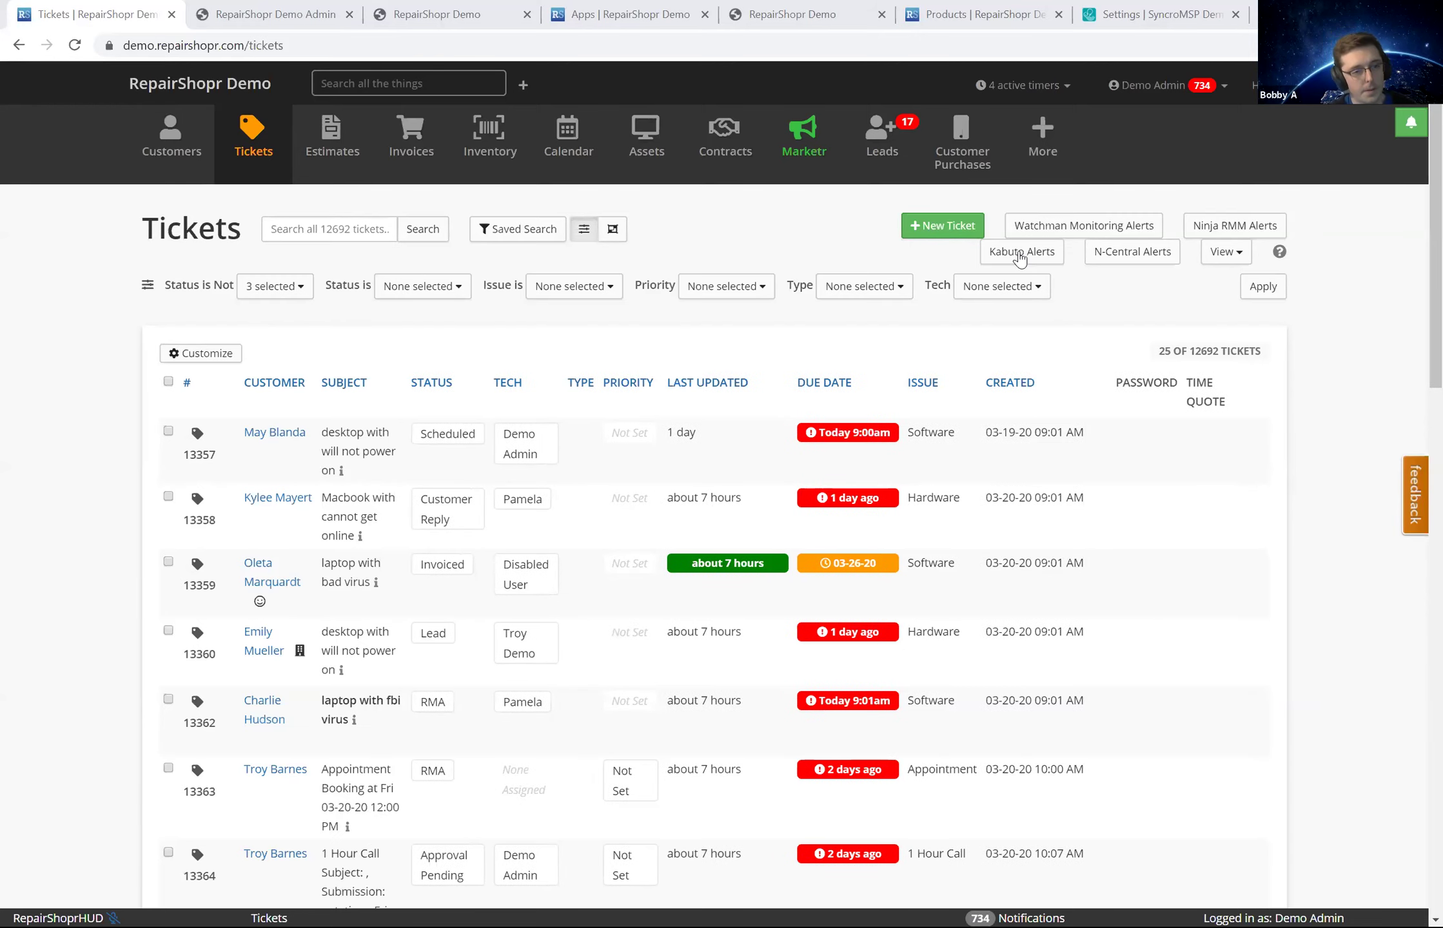
left_click(205, 459)
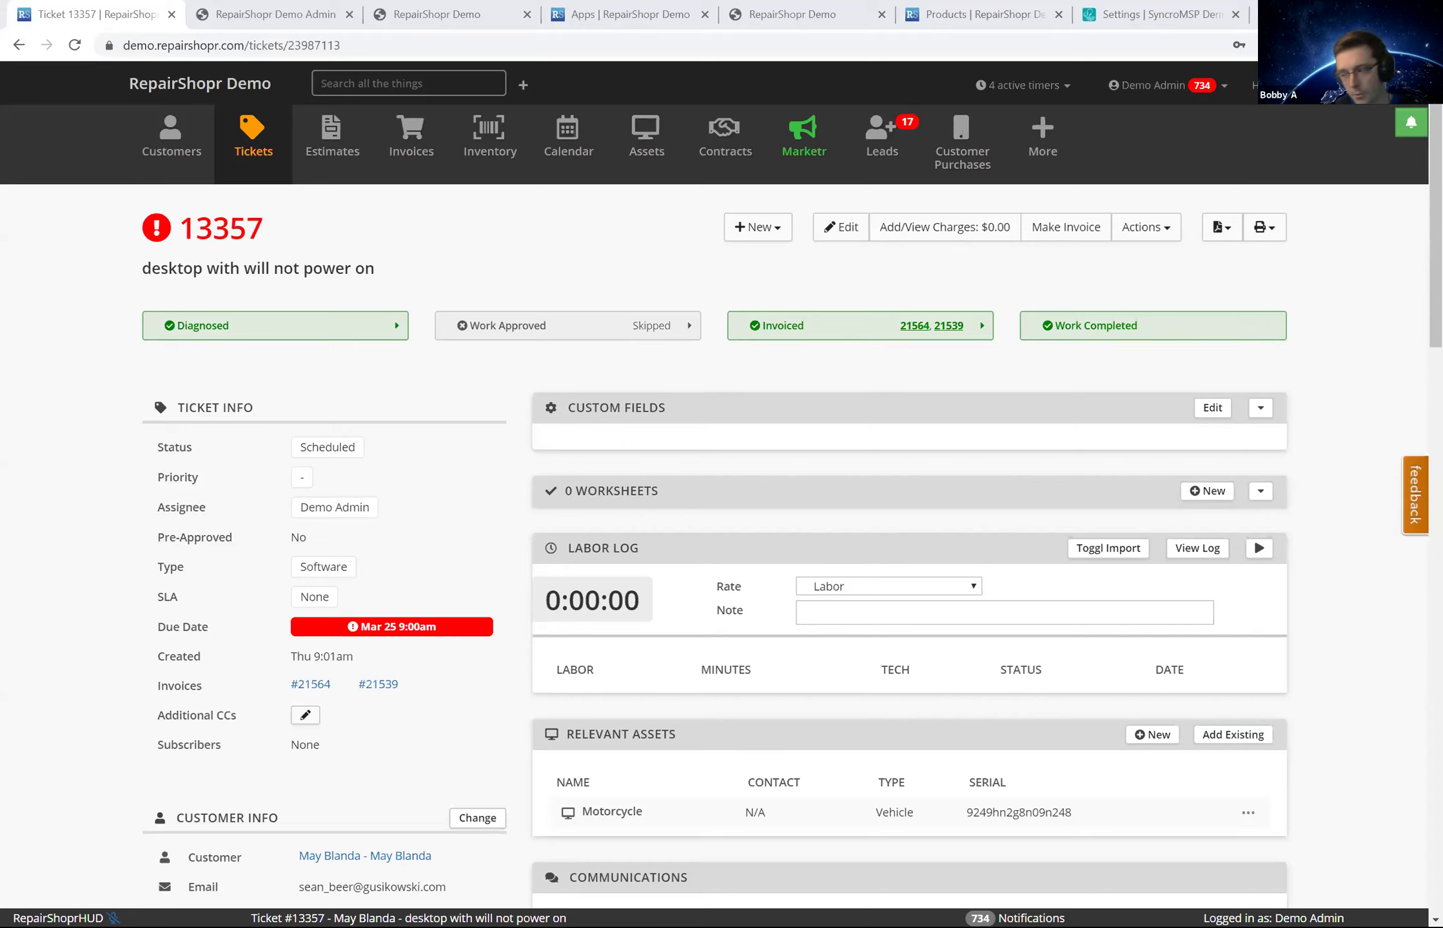
- Go to the Administration page and open Custom Widgets under Integrations to show the list of widget flows
left_click(1052, 159)
left_click(996, 400)
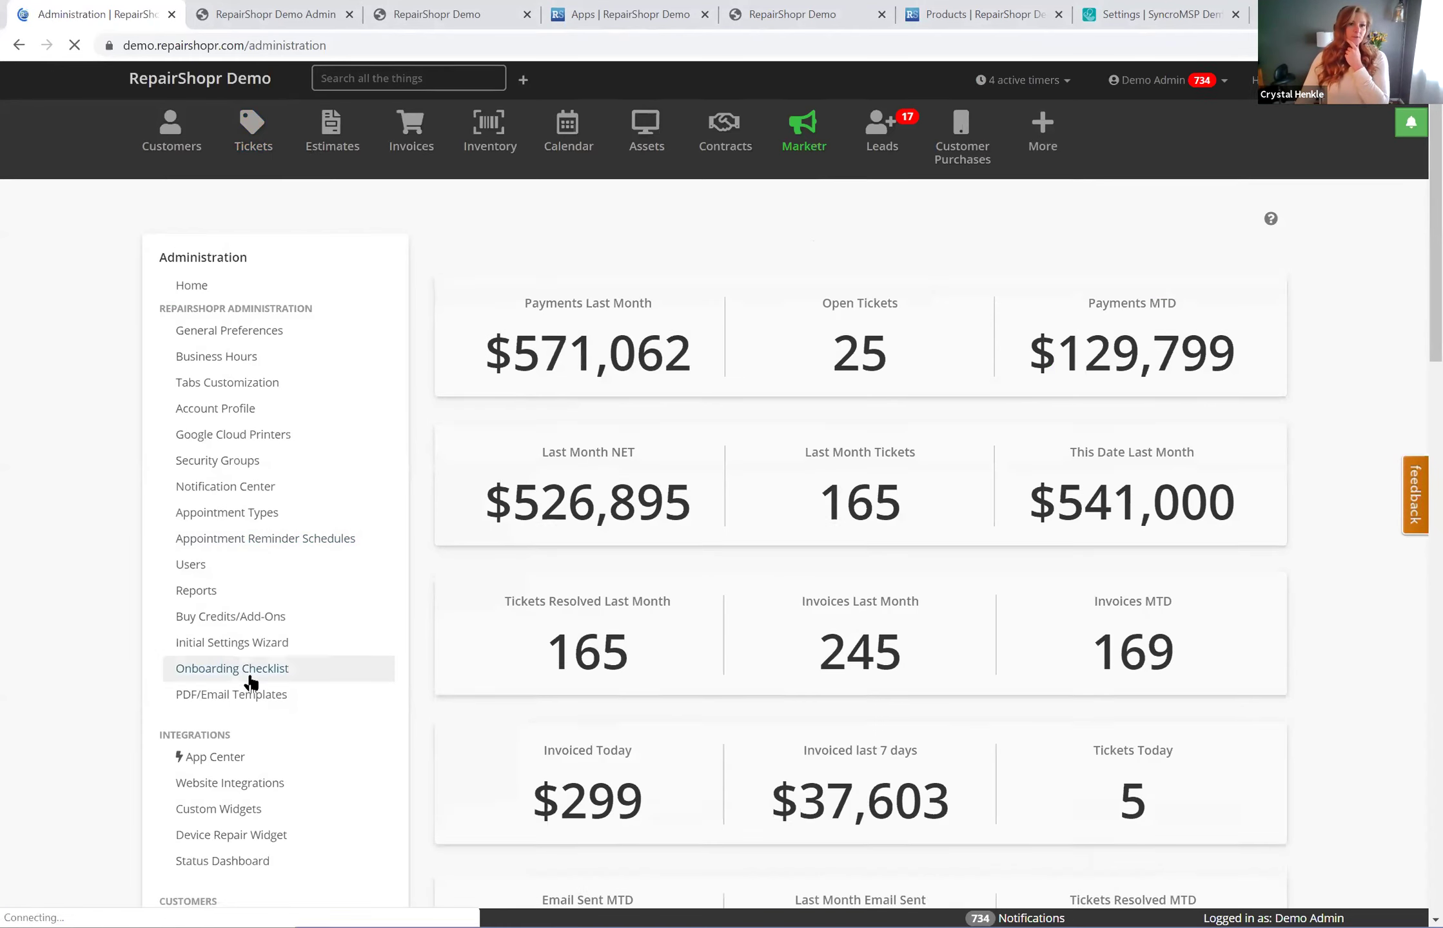
scroll(355, 641, "down", 1)
left_click(242, 731)
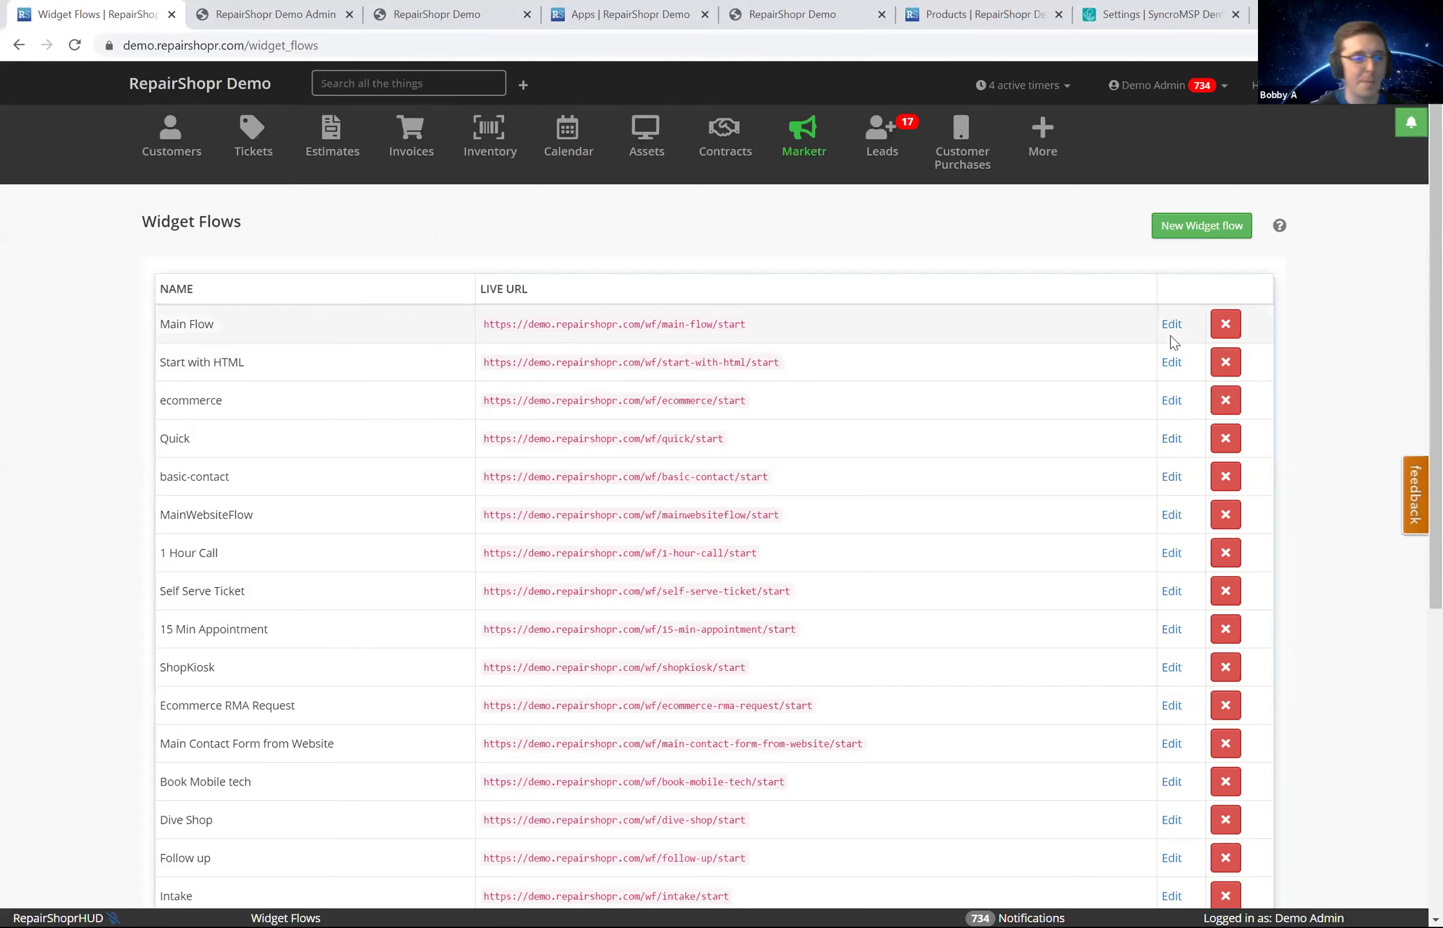
- Open the Main Flow widget for editing and review the settings of its Confirmation and Issue Detail steps
left_click(1170, 324)
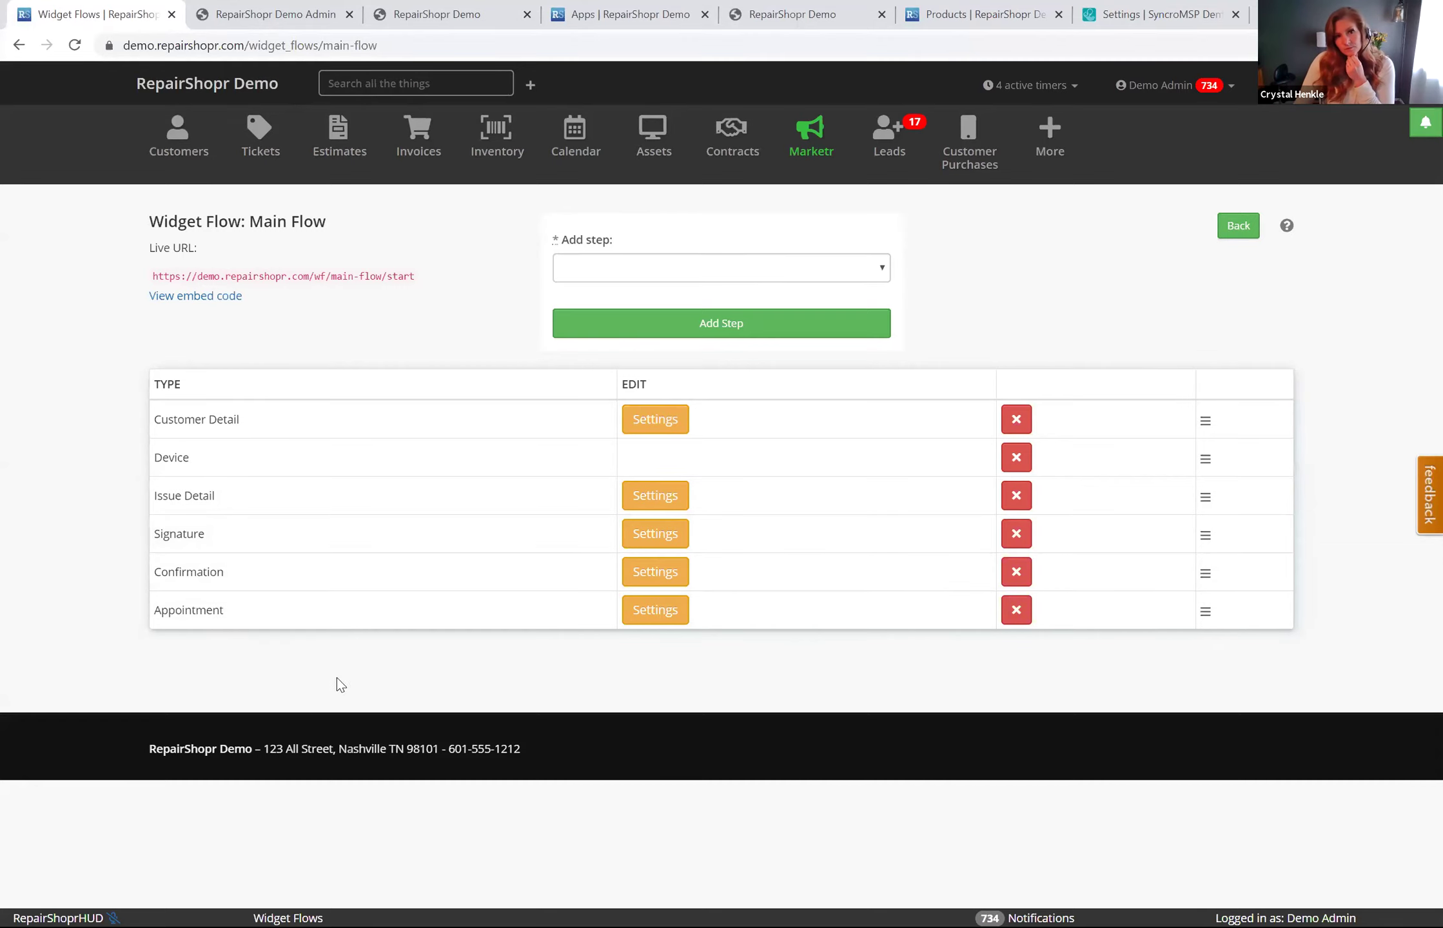
left_click(648, 572)
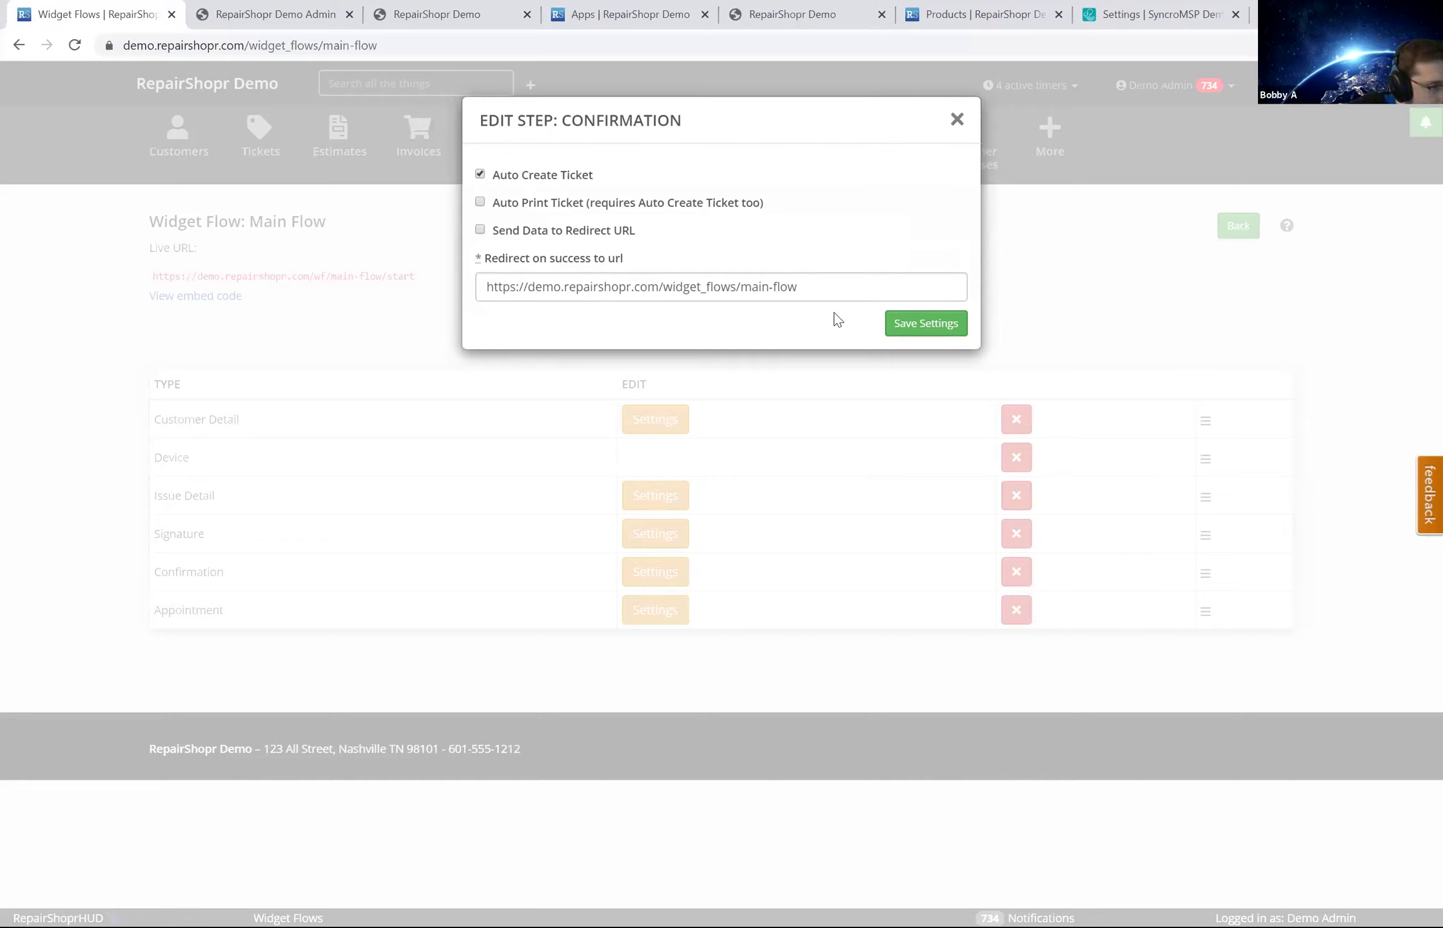
left_click(957, 120)
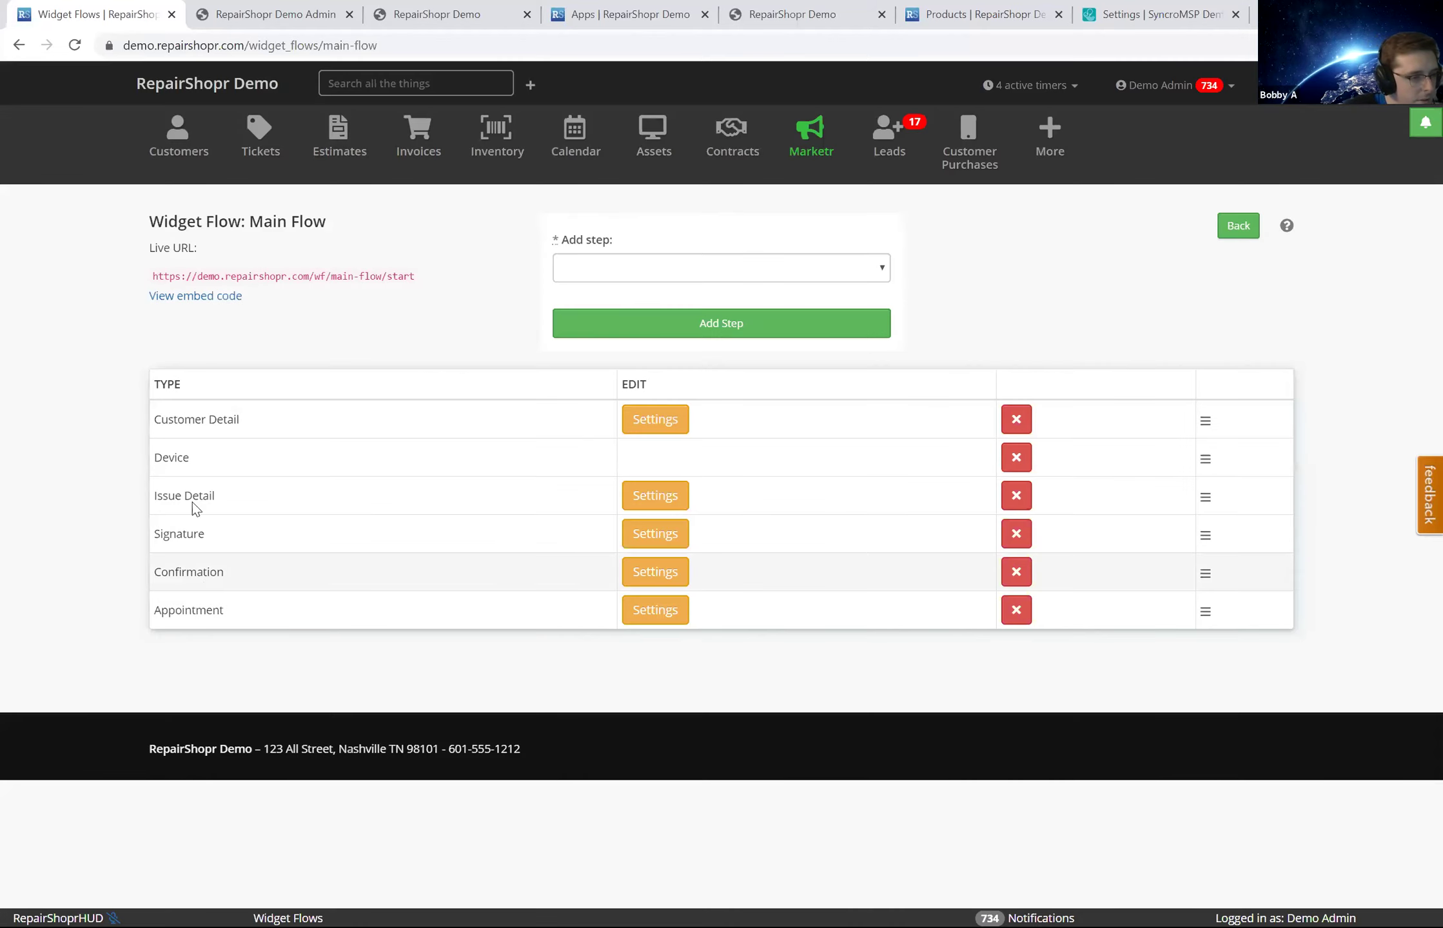
left_click(666, 492)
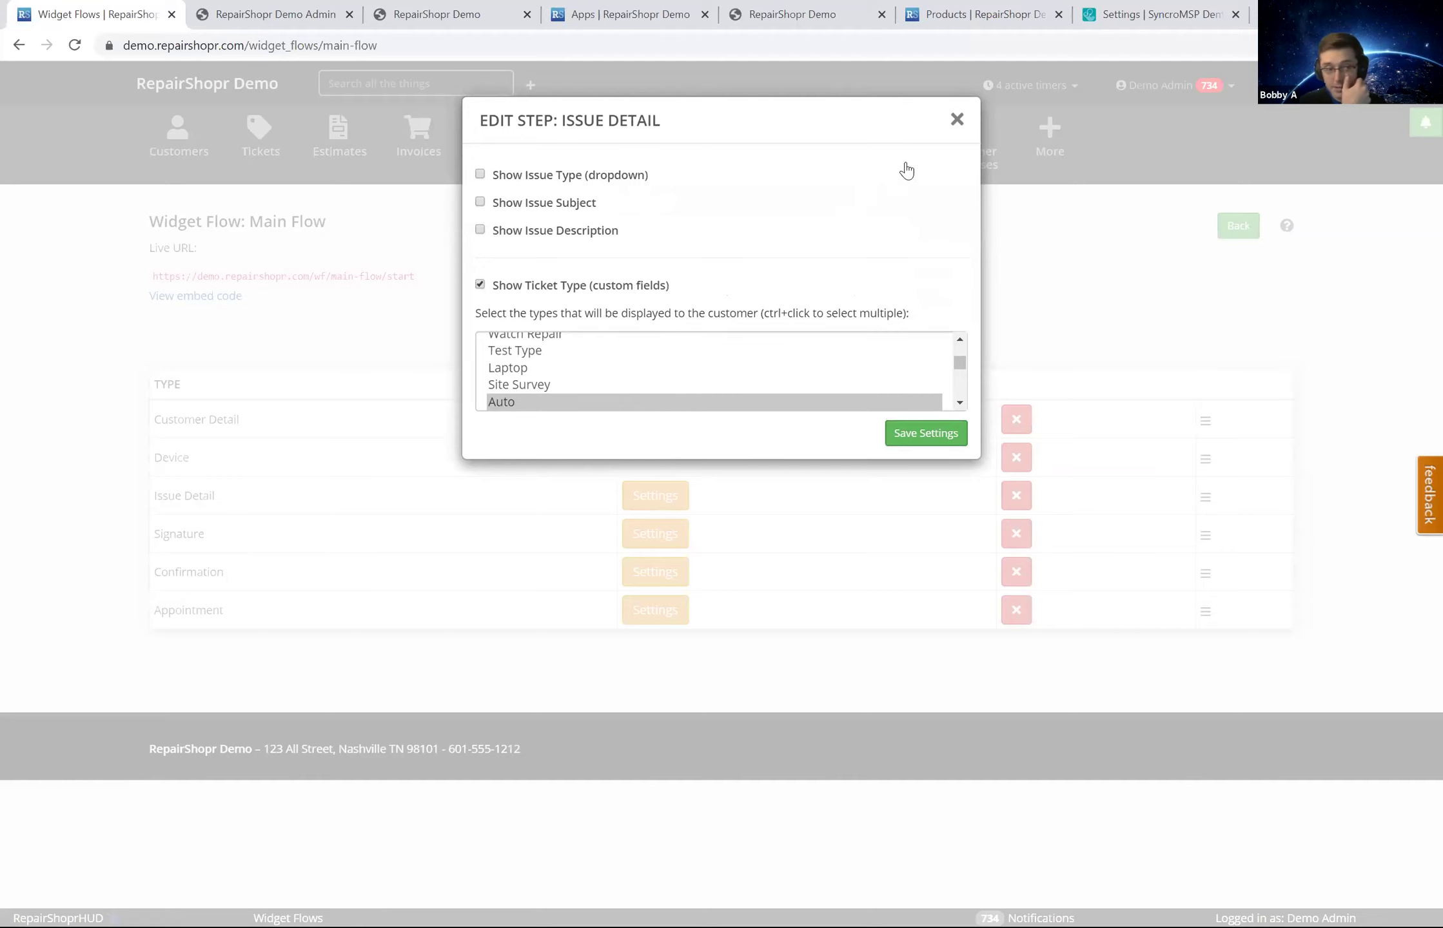
left_click(957, 122)
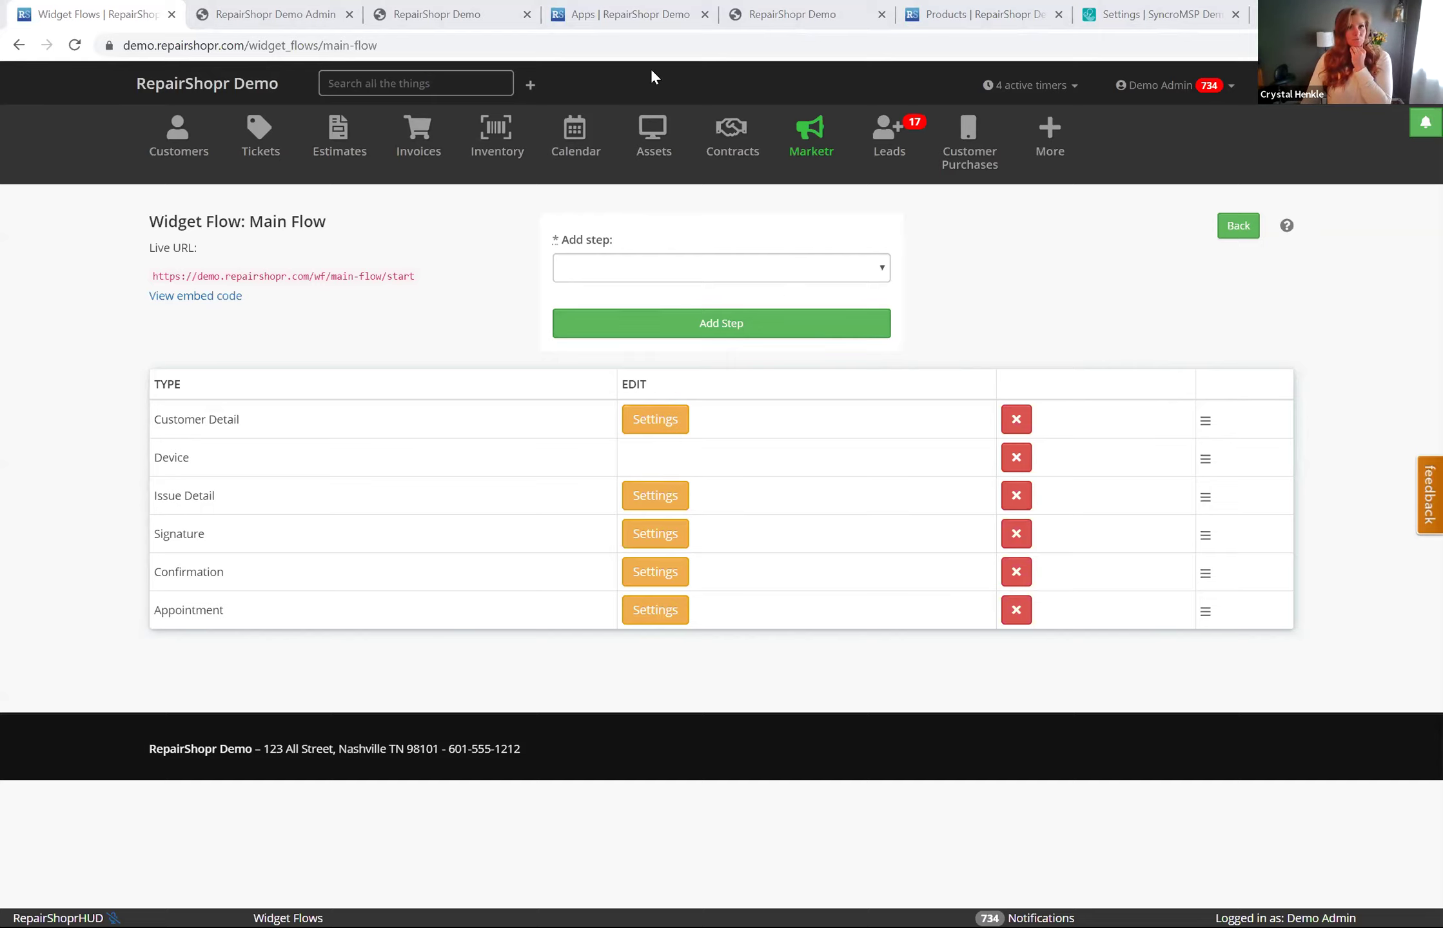
- Go to the Administration page and open the Notification Center to show the notification sets
left_click(1044, 158)
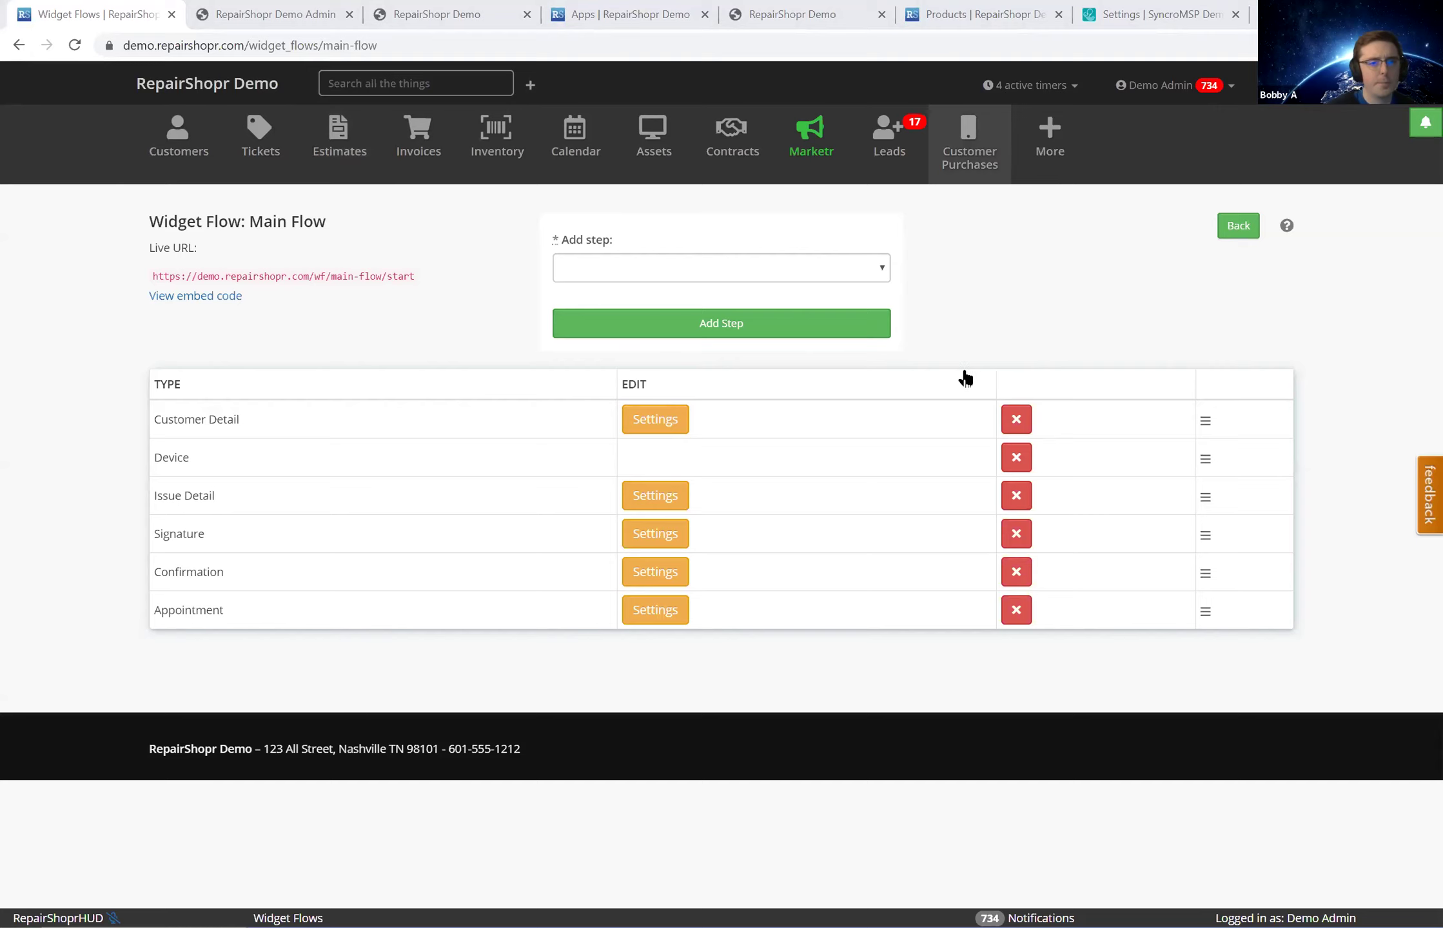
left_click(998, 396)
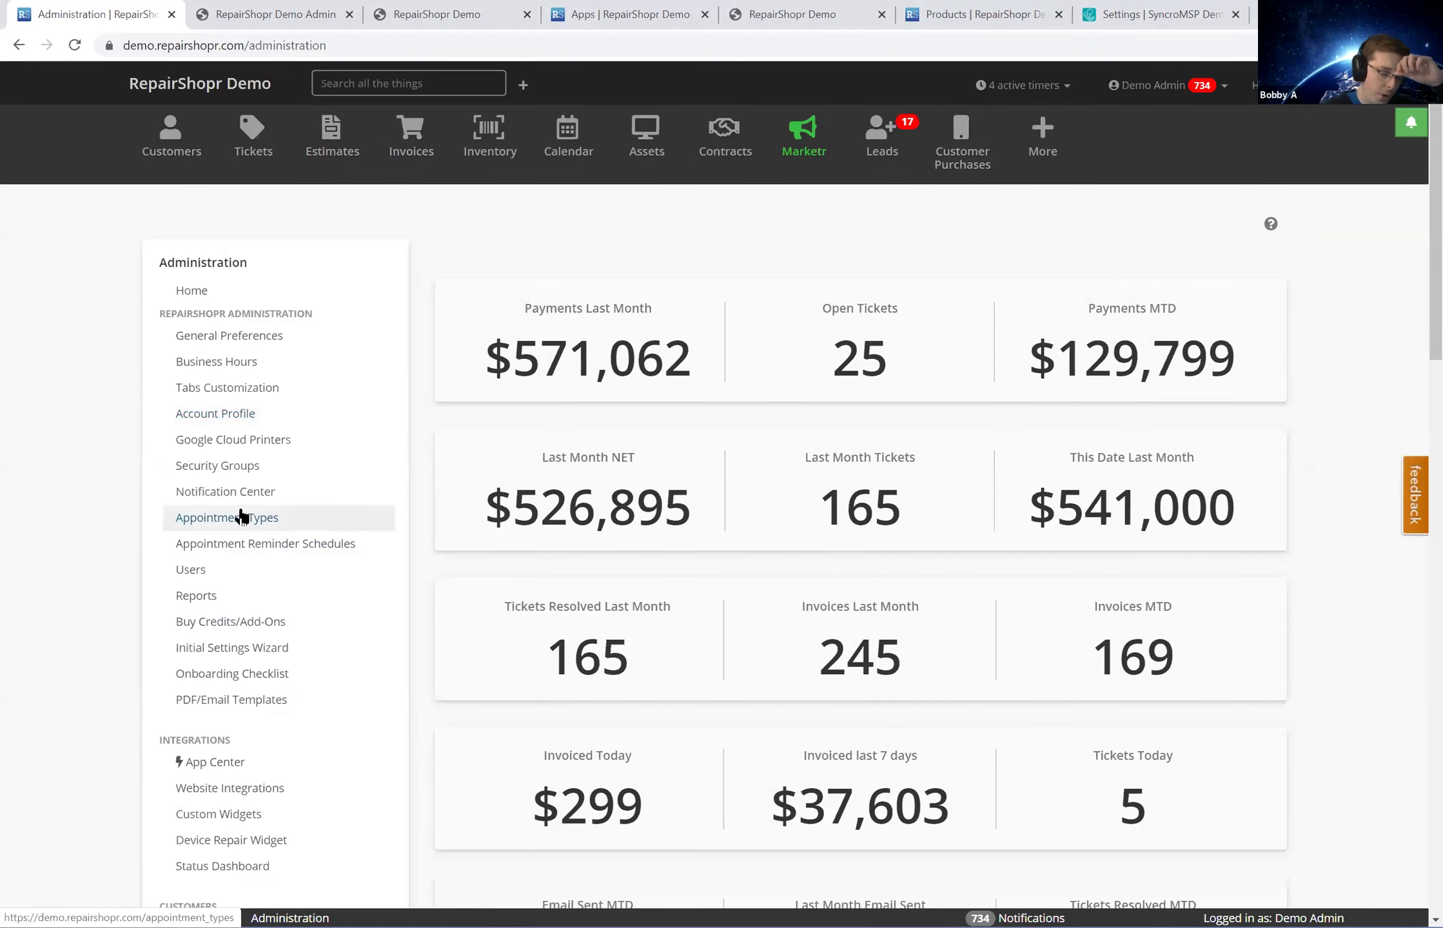
left_click(255, 493)
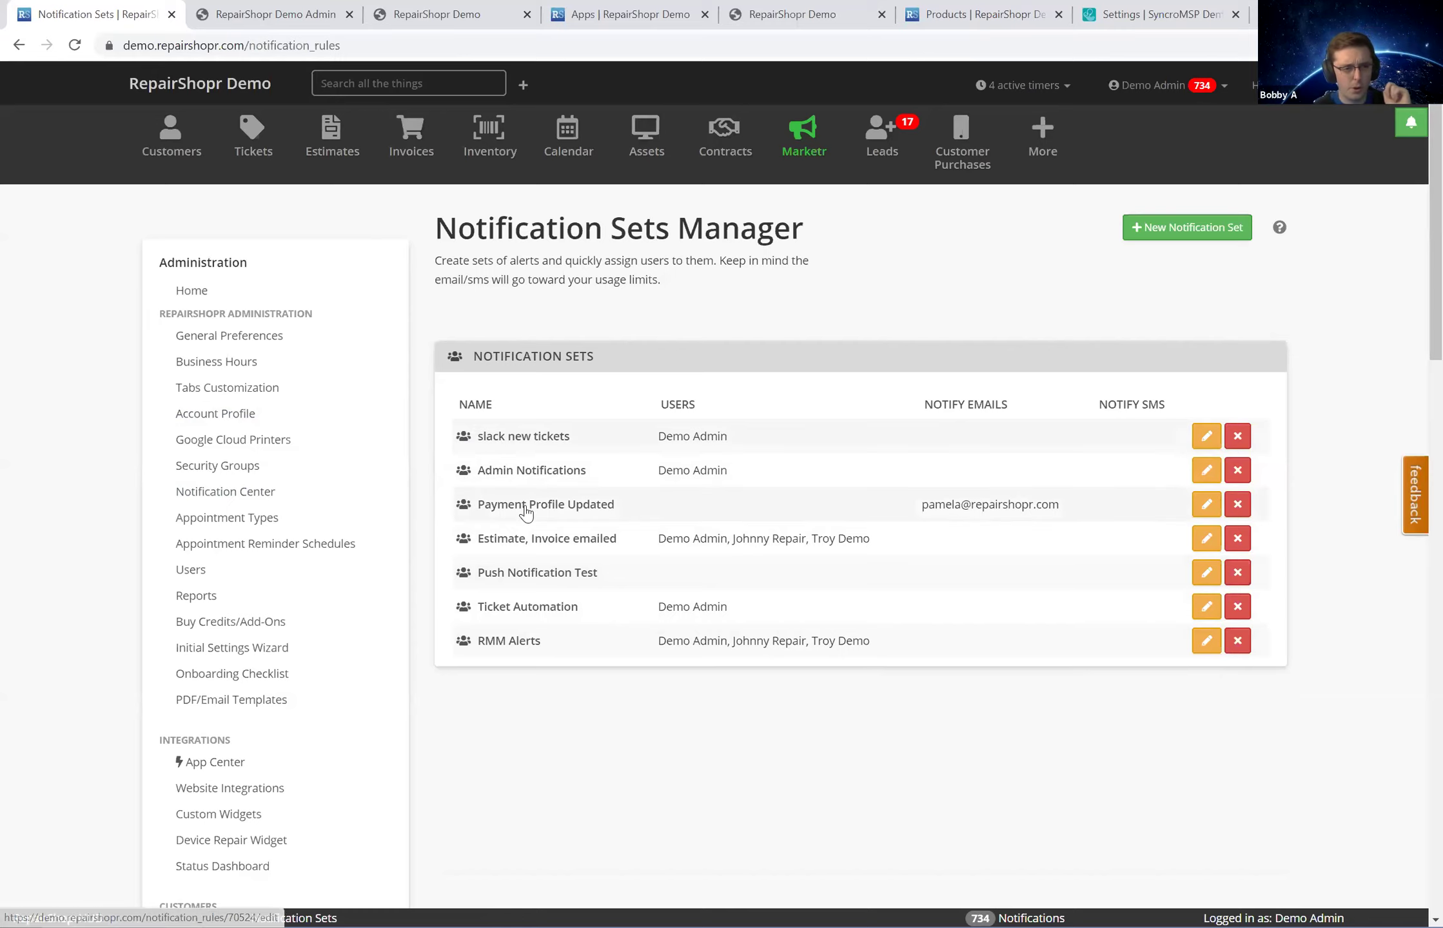
- Open the Admin Notifications set and examine its extra email and SMS recipients and the event notification options
left_click(547, 476)
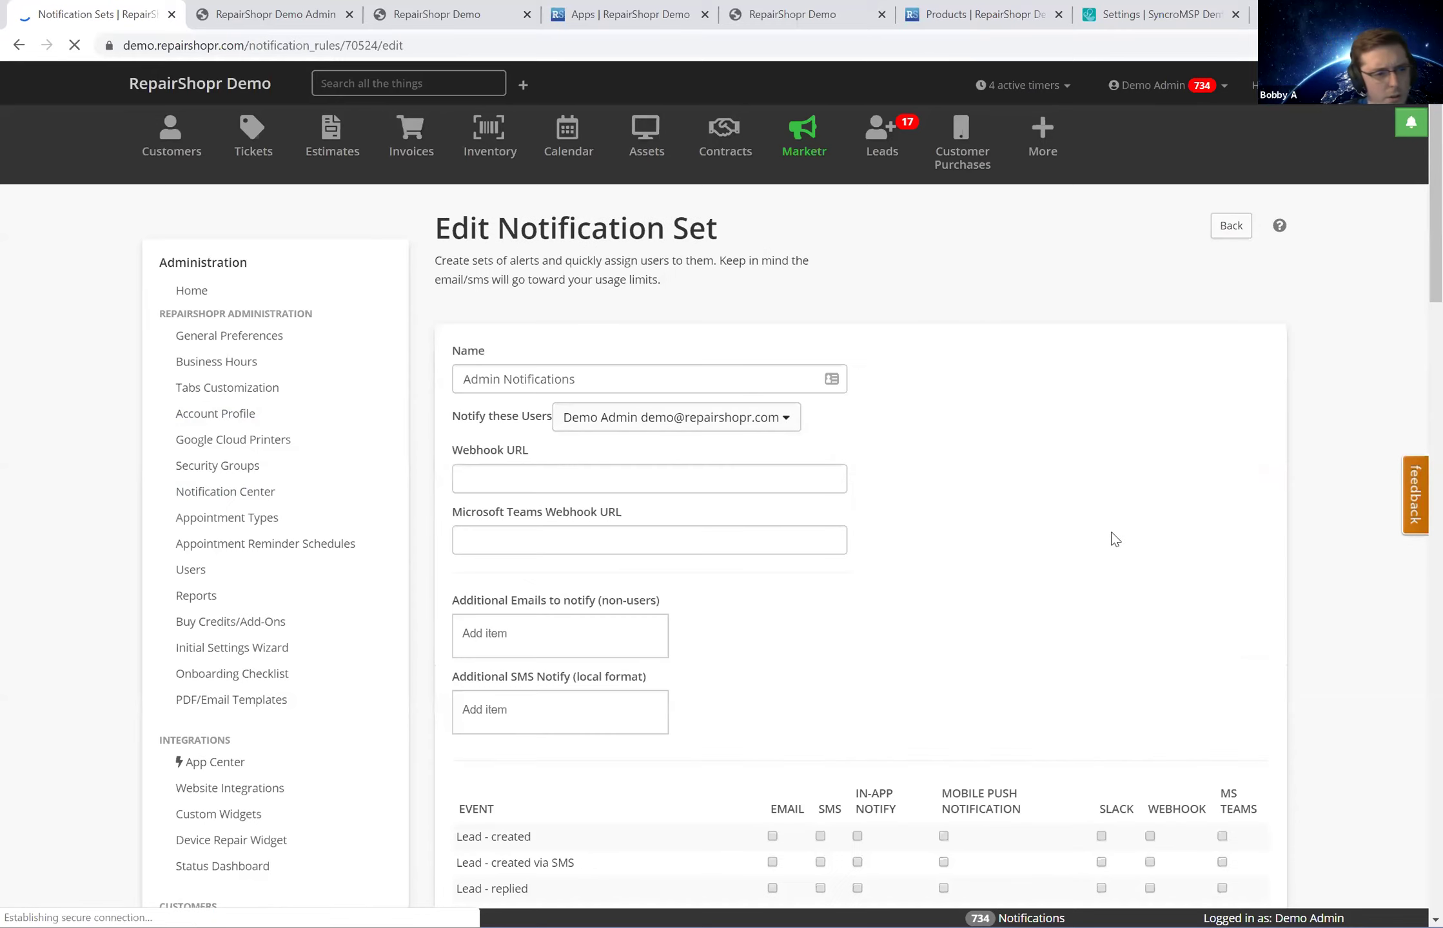
scroll(1032, 513, "down", 1)
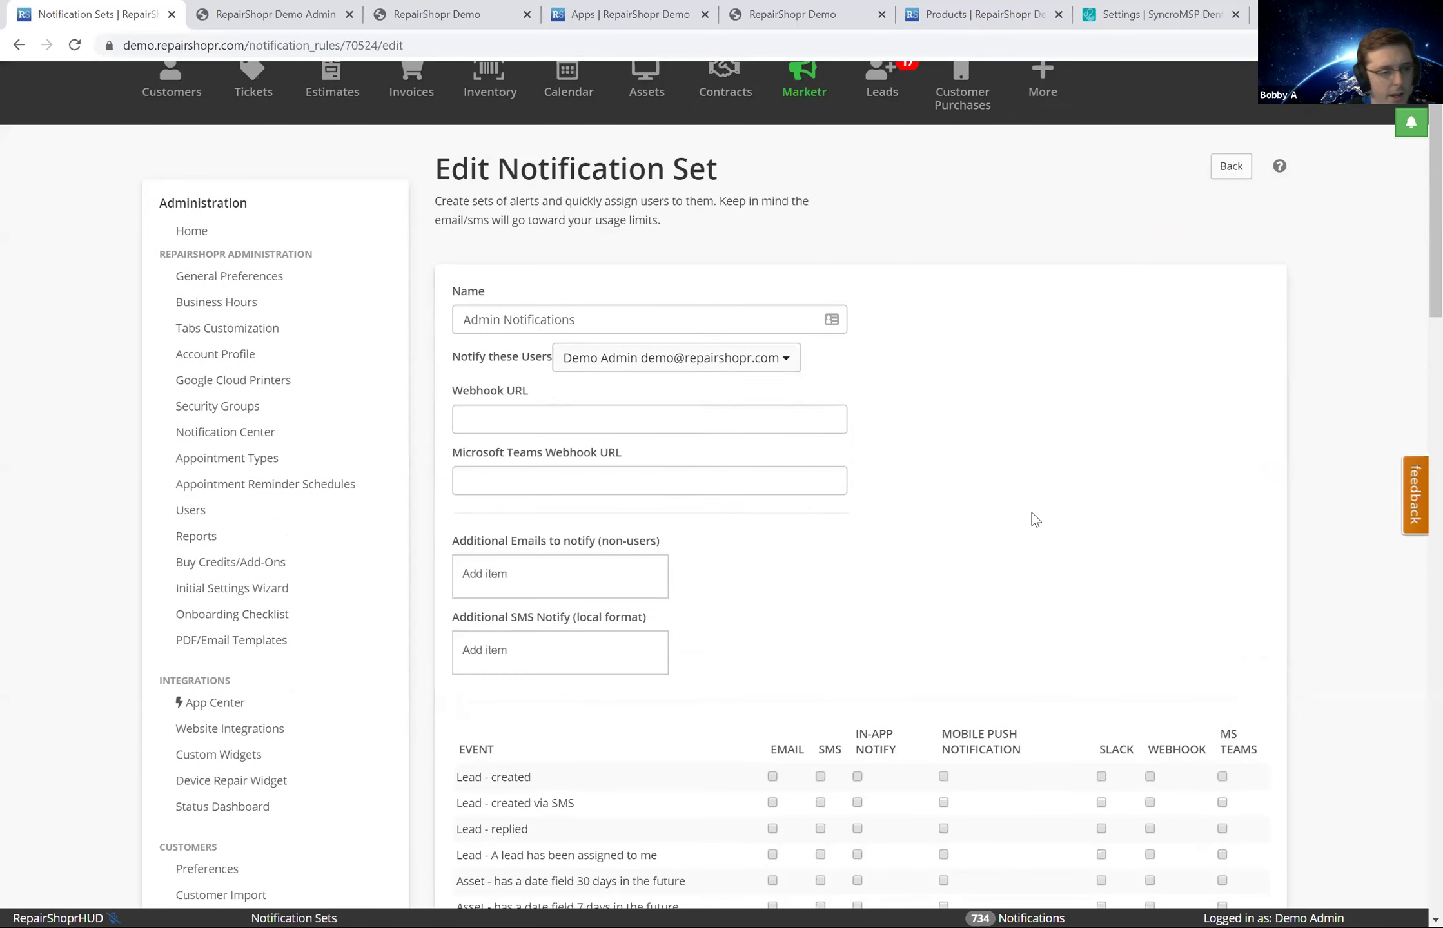
left_click(539, 628)
left_click(835, 603)
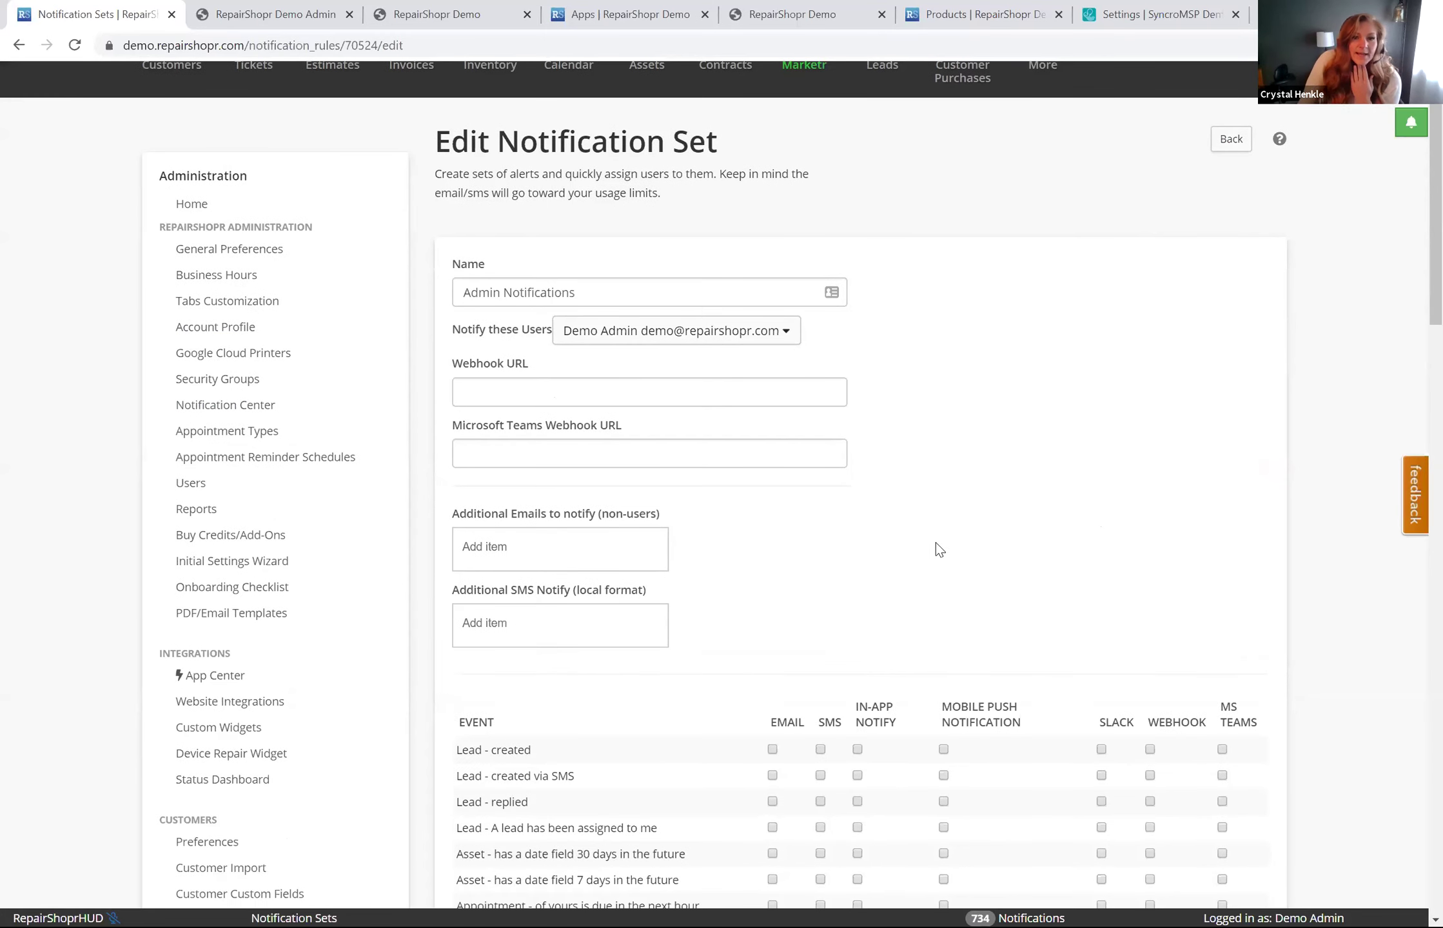
scroll(931, 532, "down", 2)
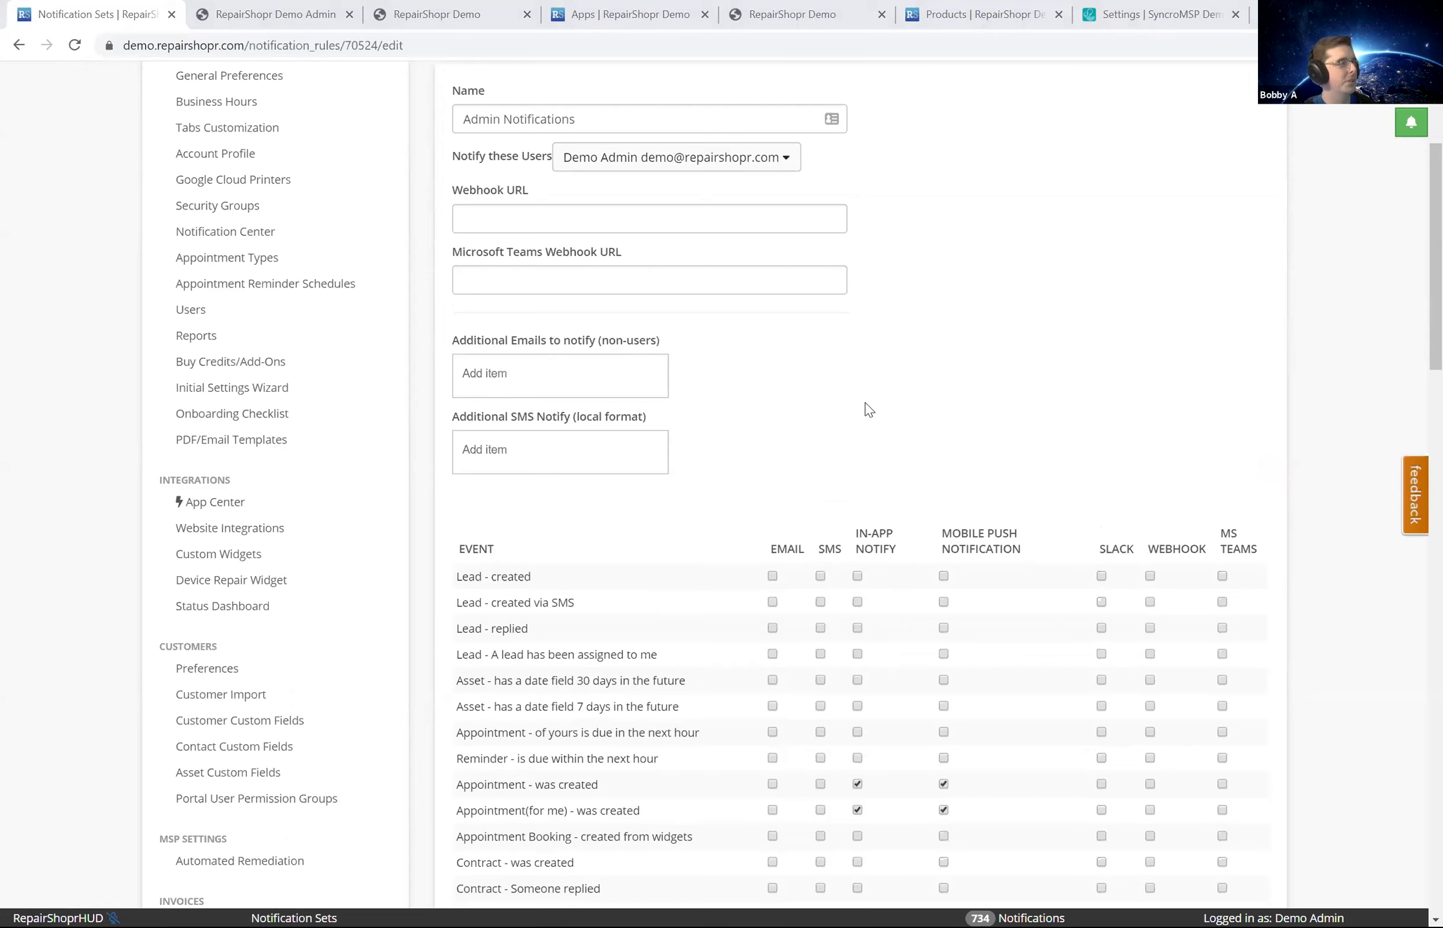
scroll(868, 409, "up", 2)
scroll(868, 409, "up", 3)
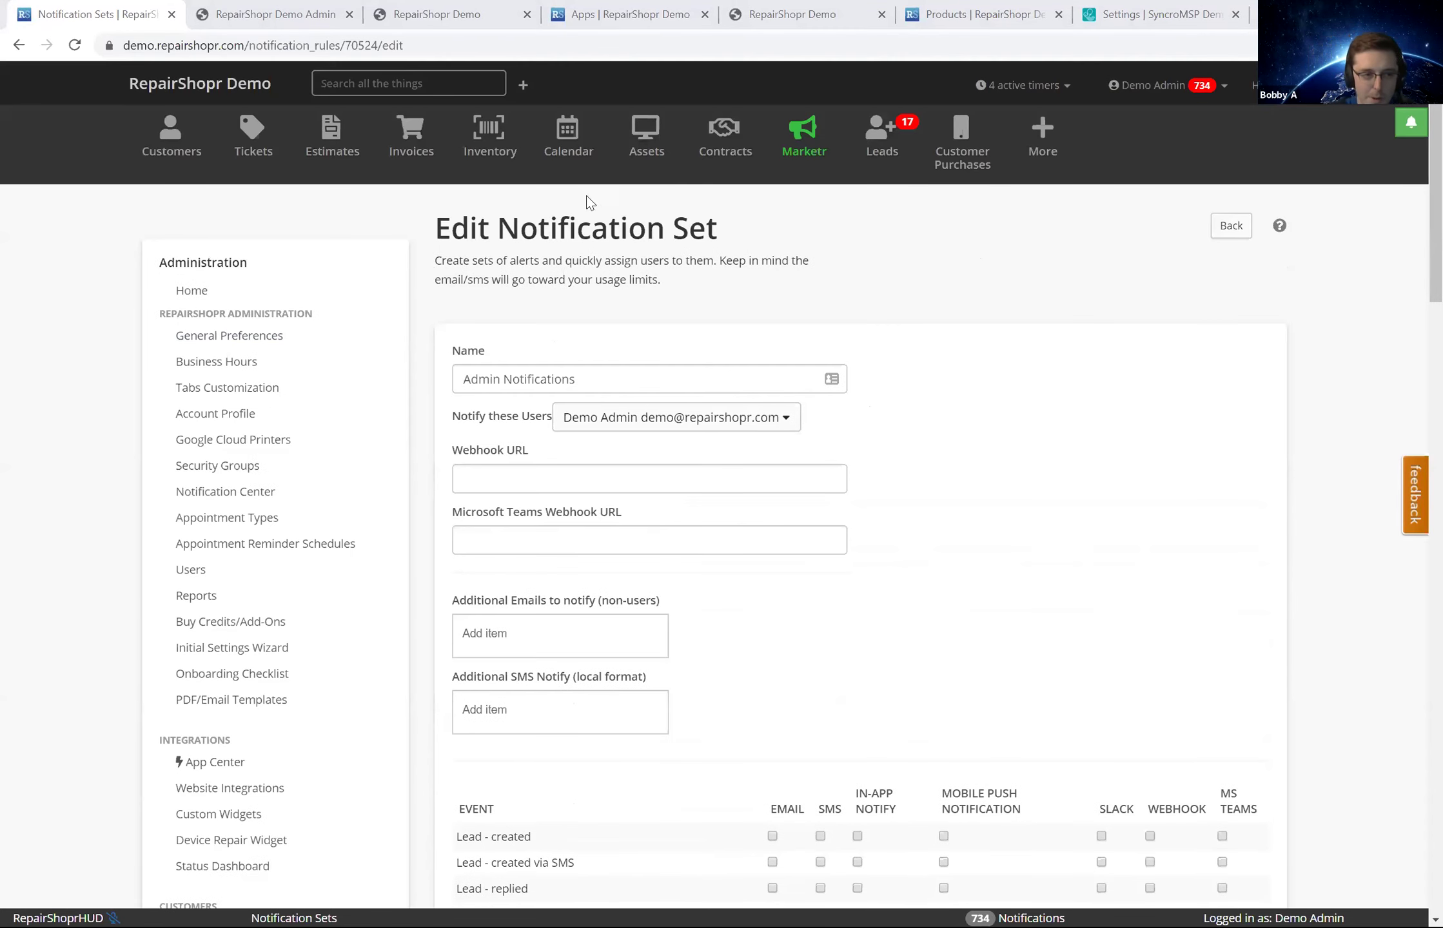
- Return to the Tickets list and open the Open Ticket Dashboard
left_click(252, 147)
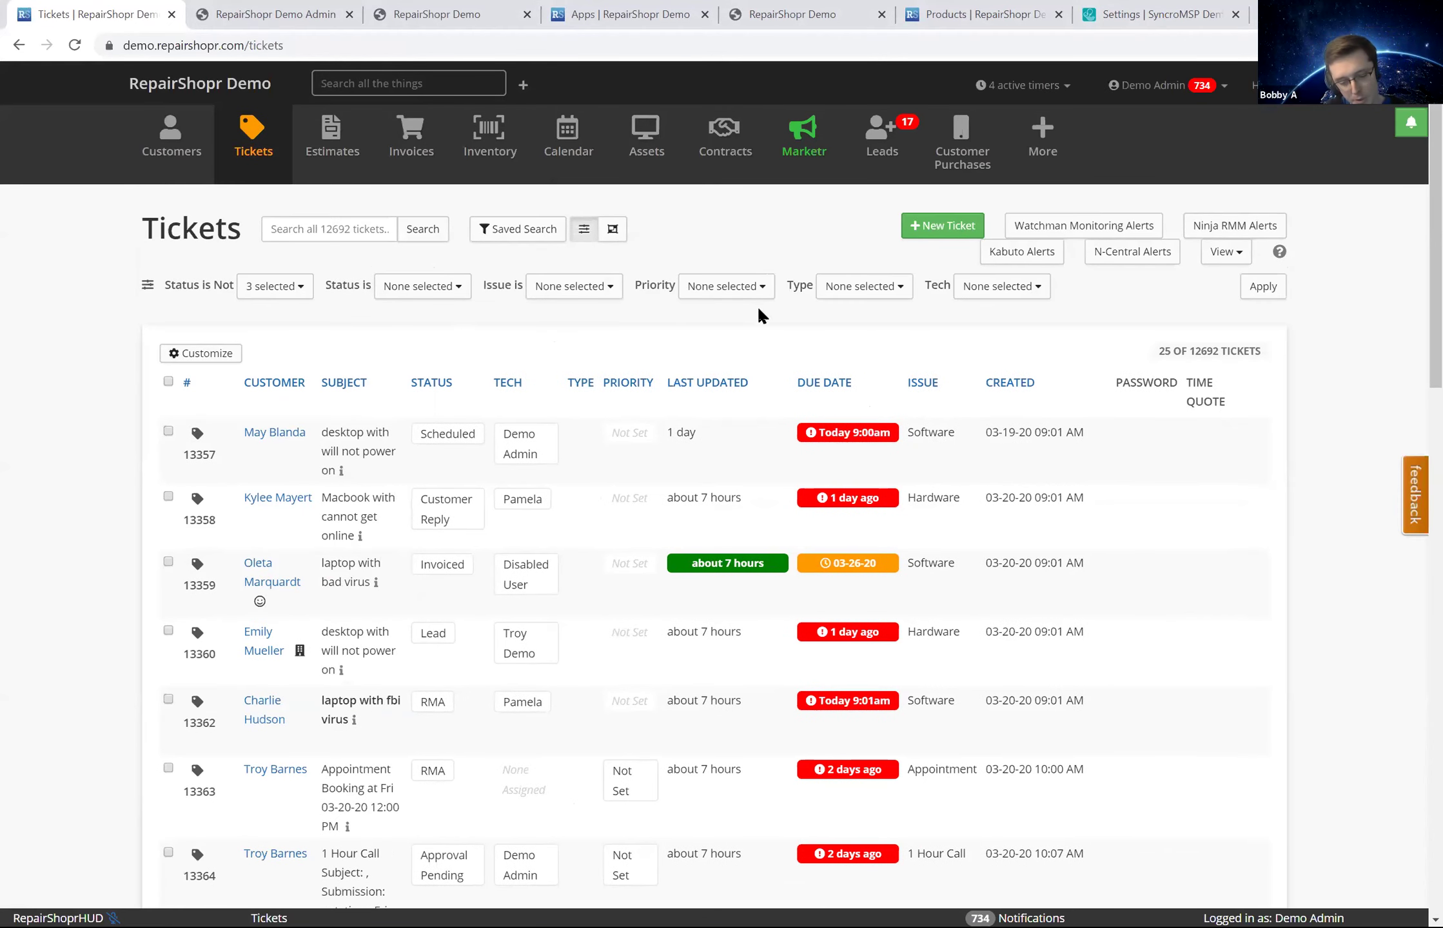
left_click(1219, 261)
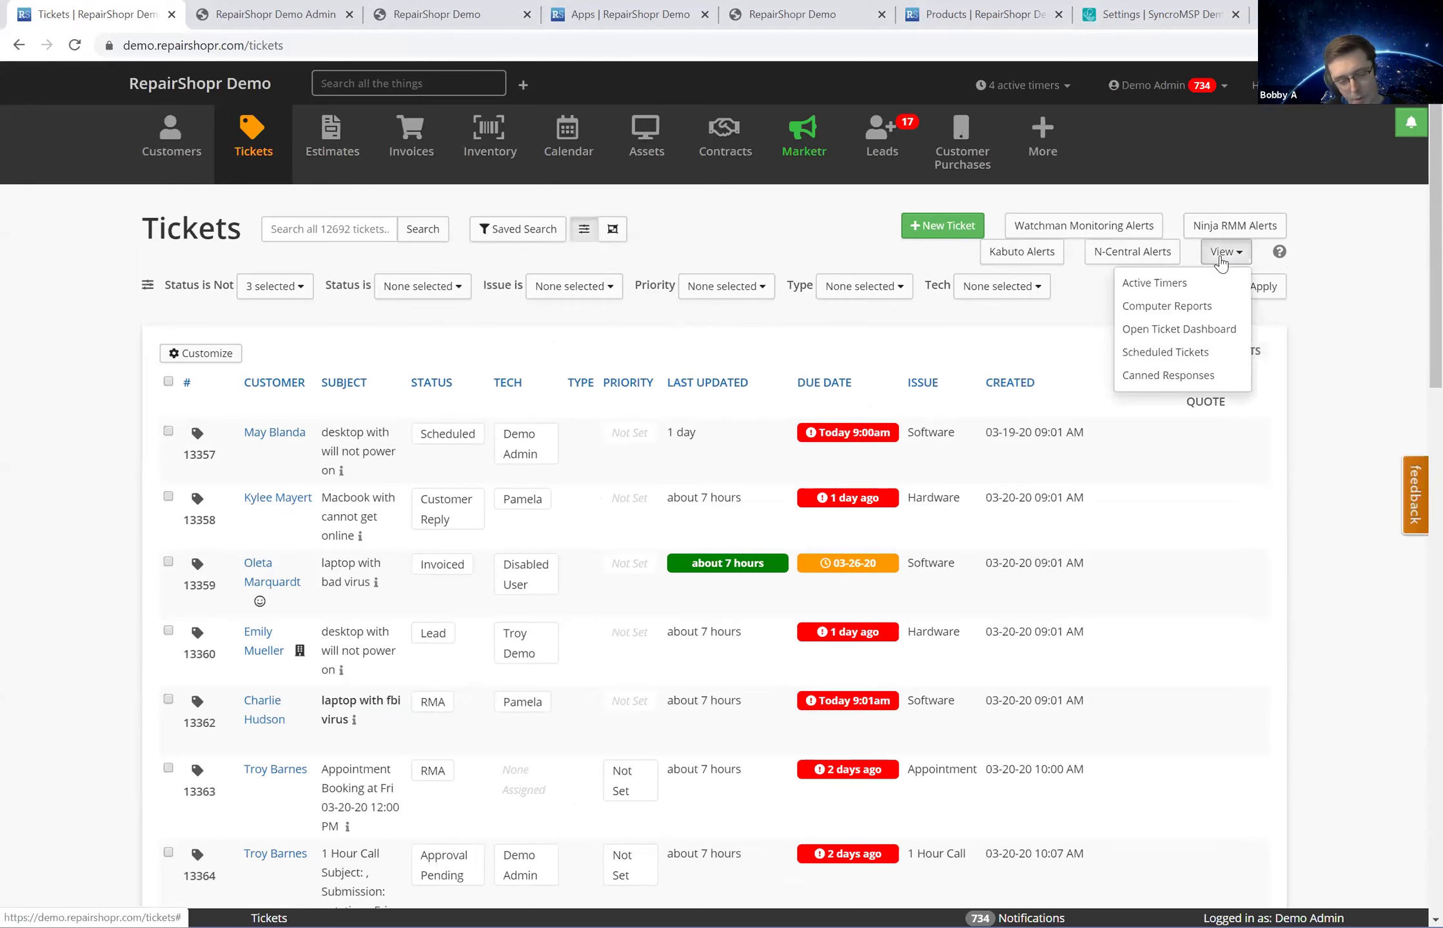
left_click(1179, 328)
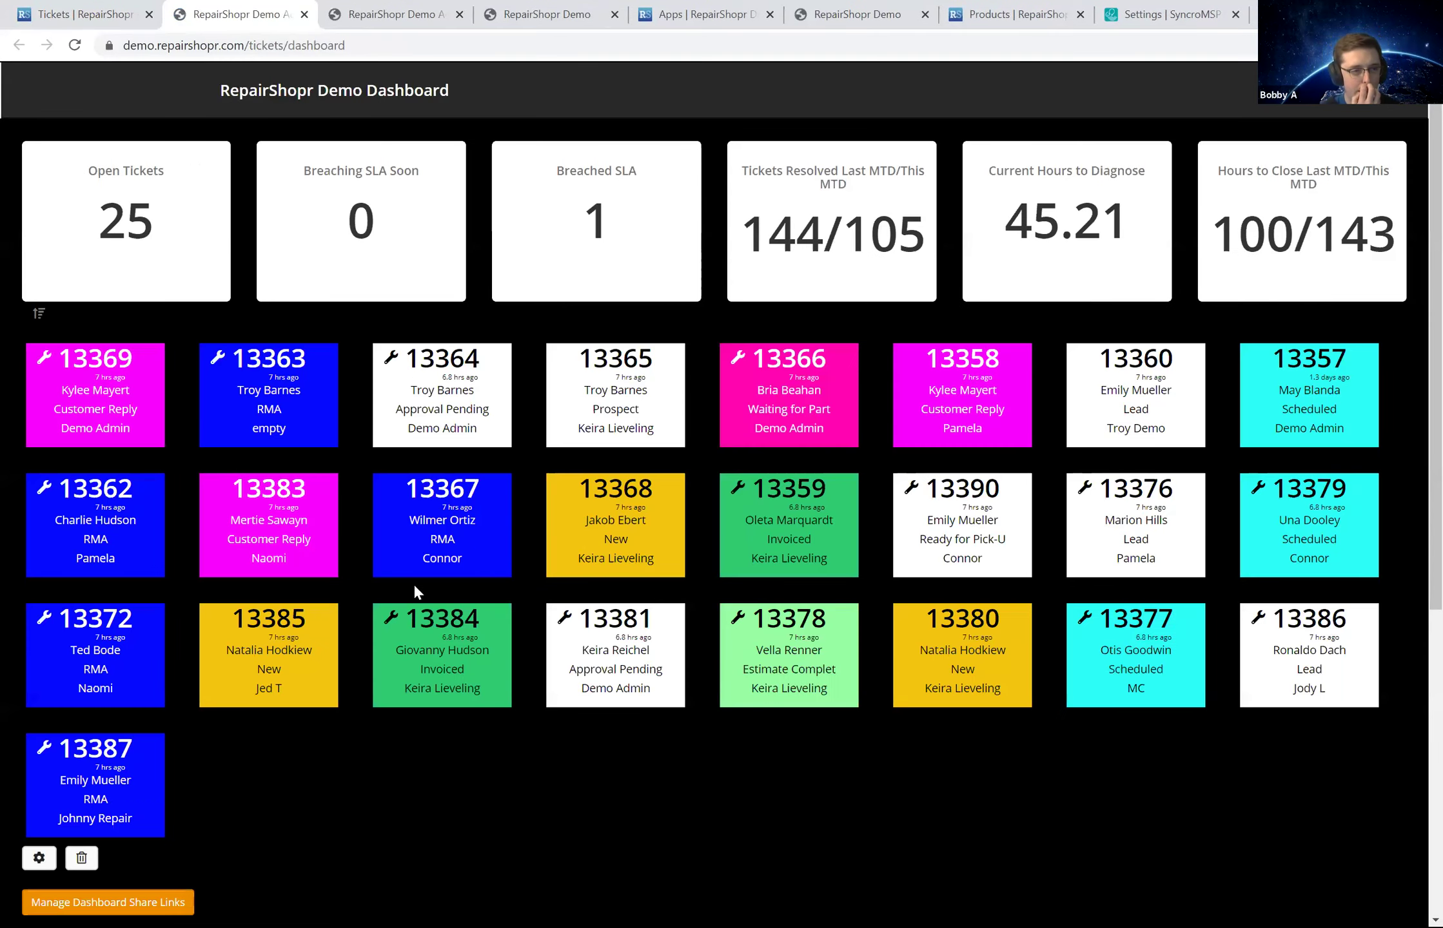
- Show the ticket dashboard's settings and review the hour thresholds, status colors, overrides and Hide options
scroll(414, 584, "down", 5)
left_click(39, 512)
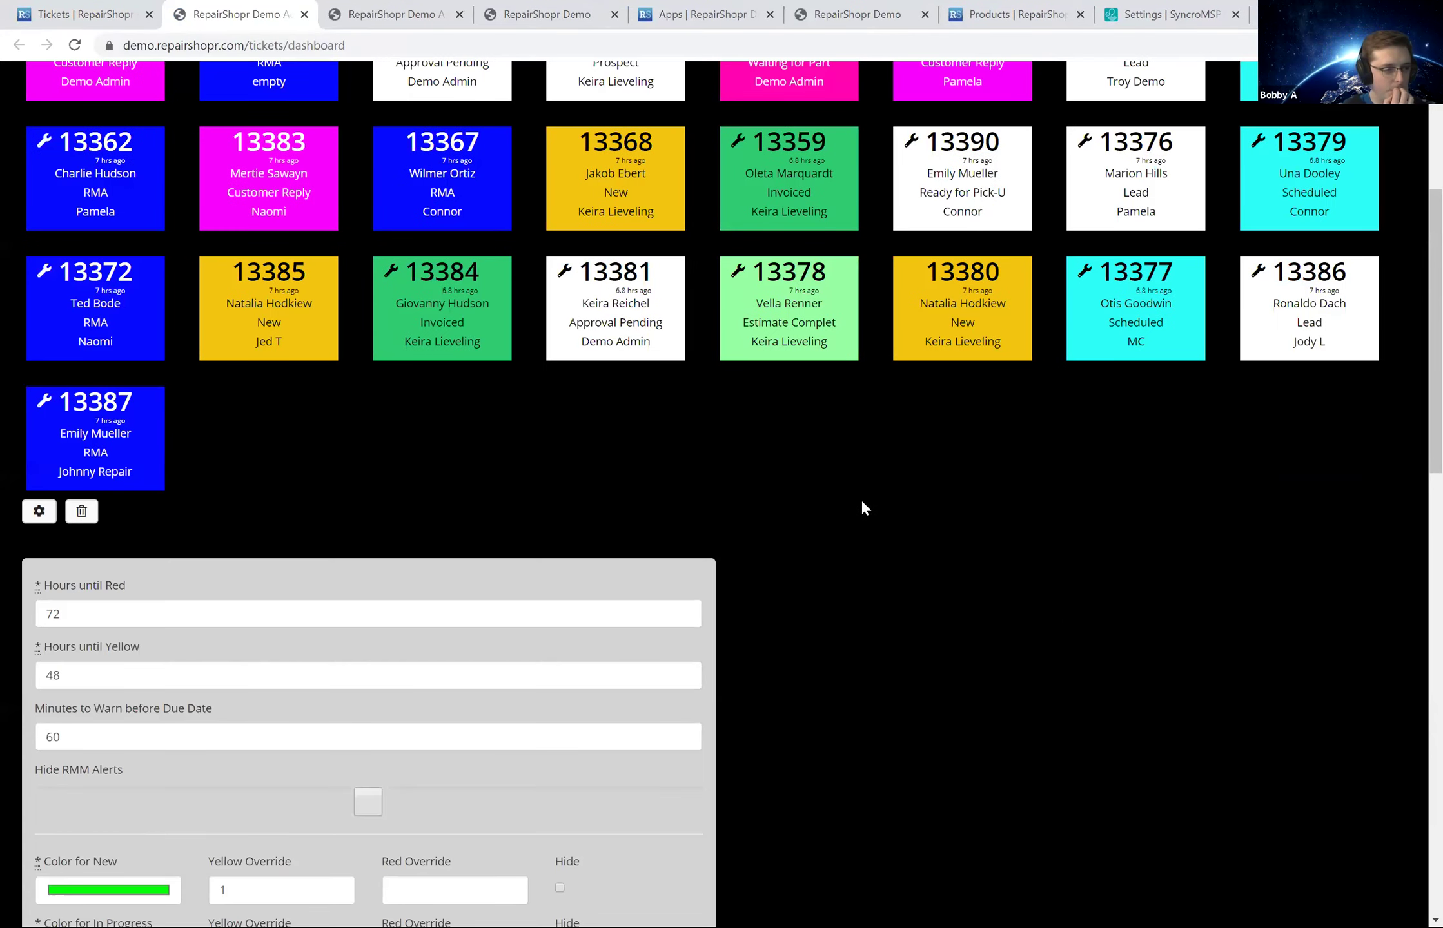
scroll(866, 503, "down", 6)
scroll(865, 509, "down", 12)
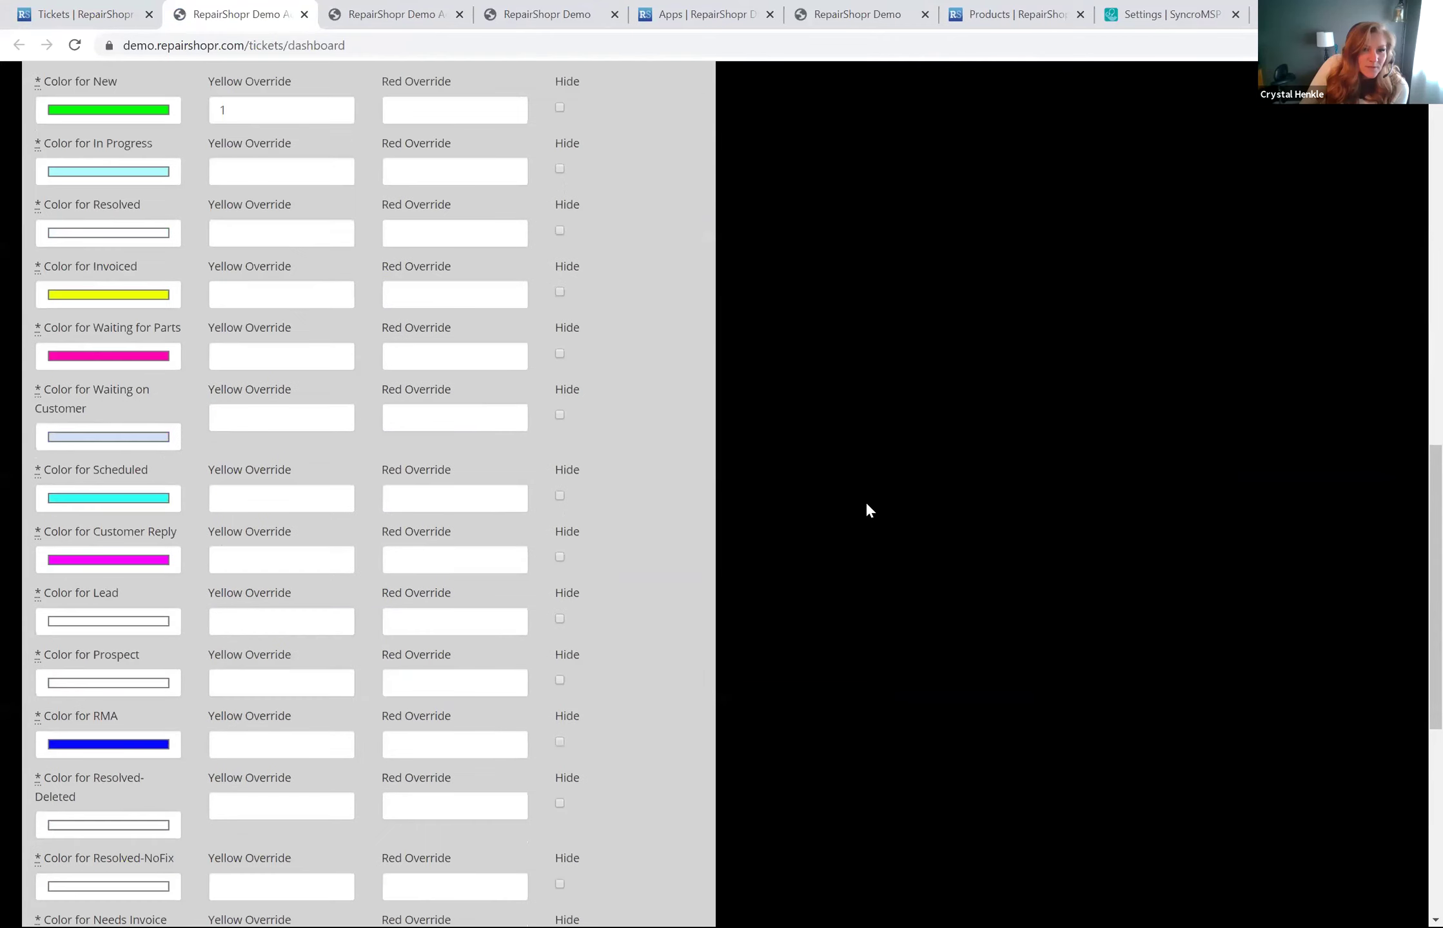
scroll(862, 513, "up", 10)
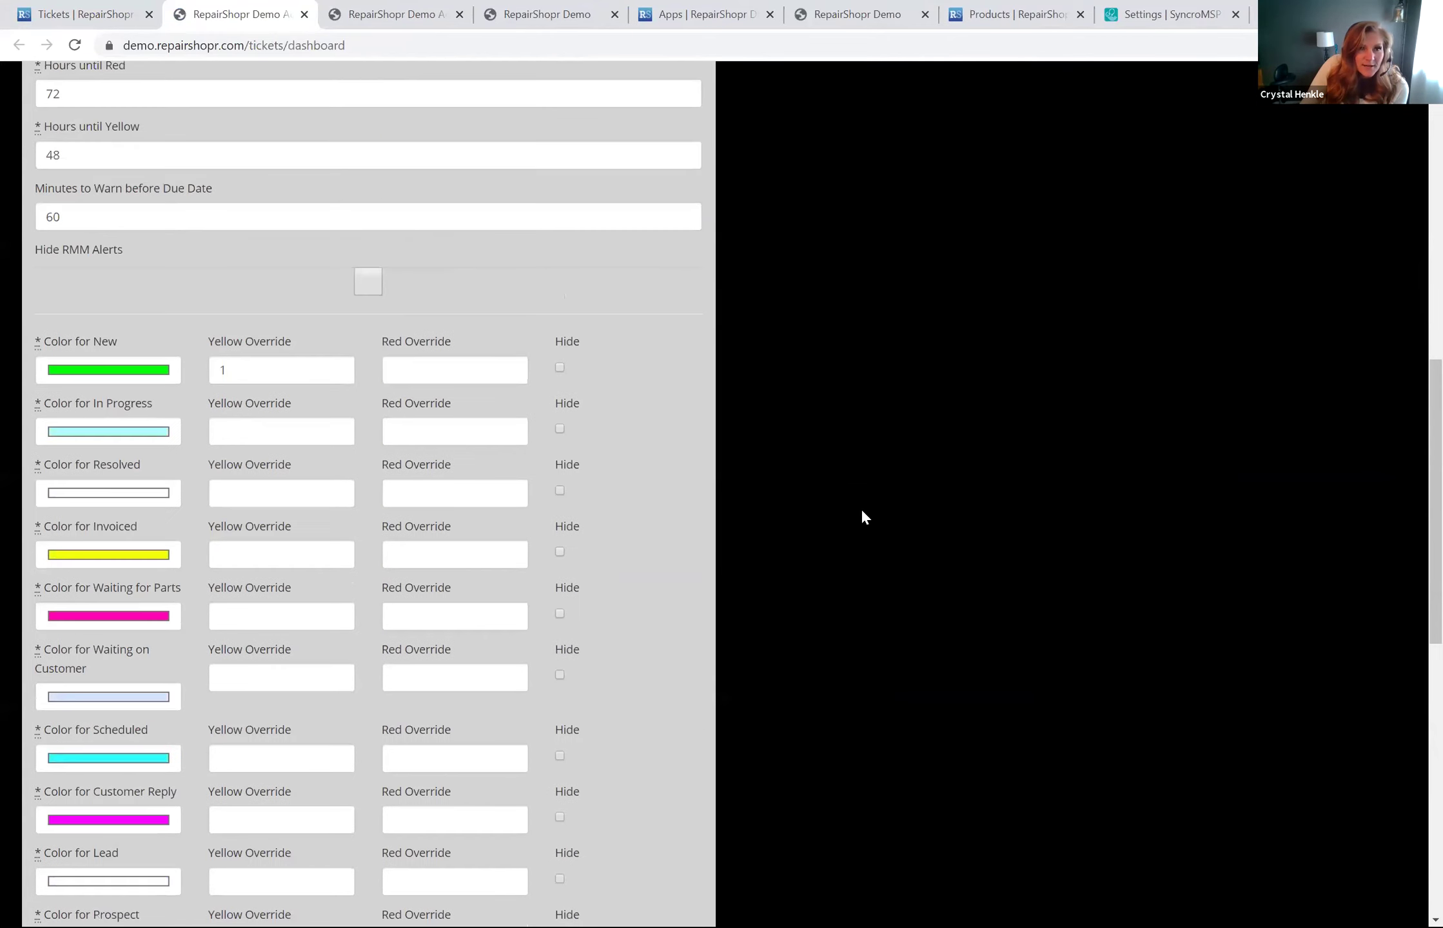
scroll(862, 513, "up", 8)
scroll(864, 516, "up", 5)
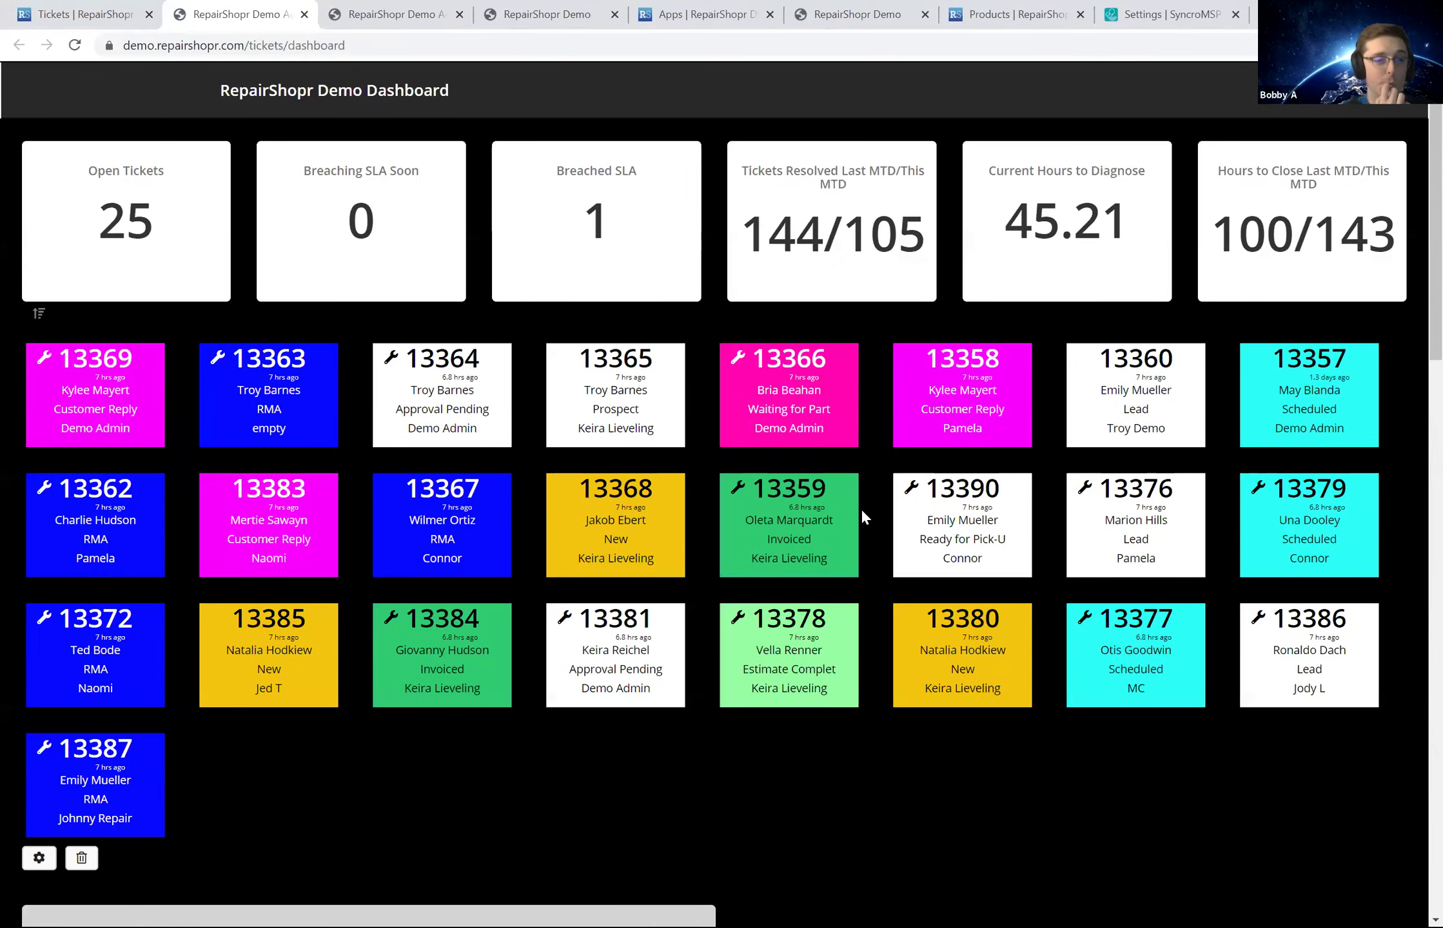
- Switch back to the Tickets list, view the saved searches and the new saved ticket search form, and close it without saving
left_click(90, 14)
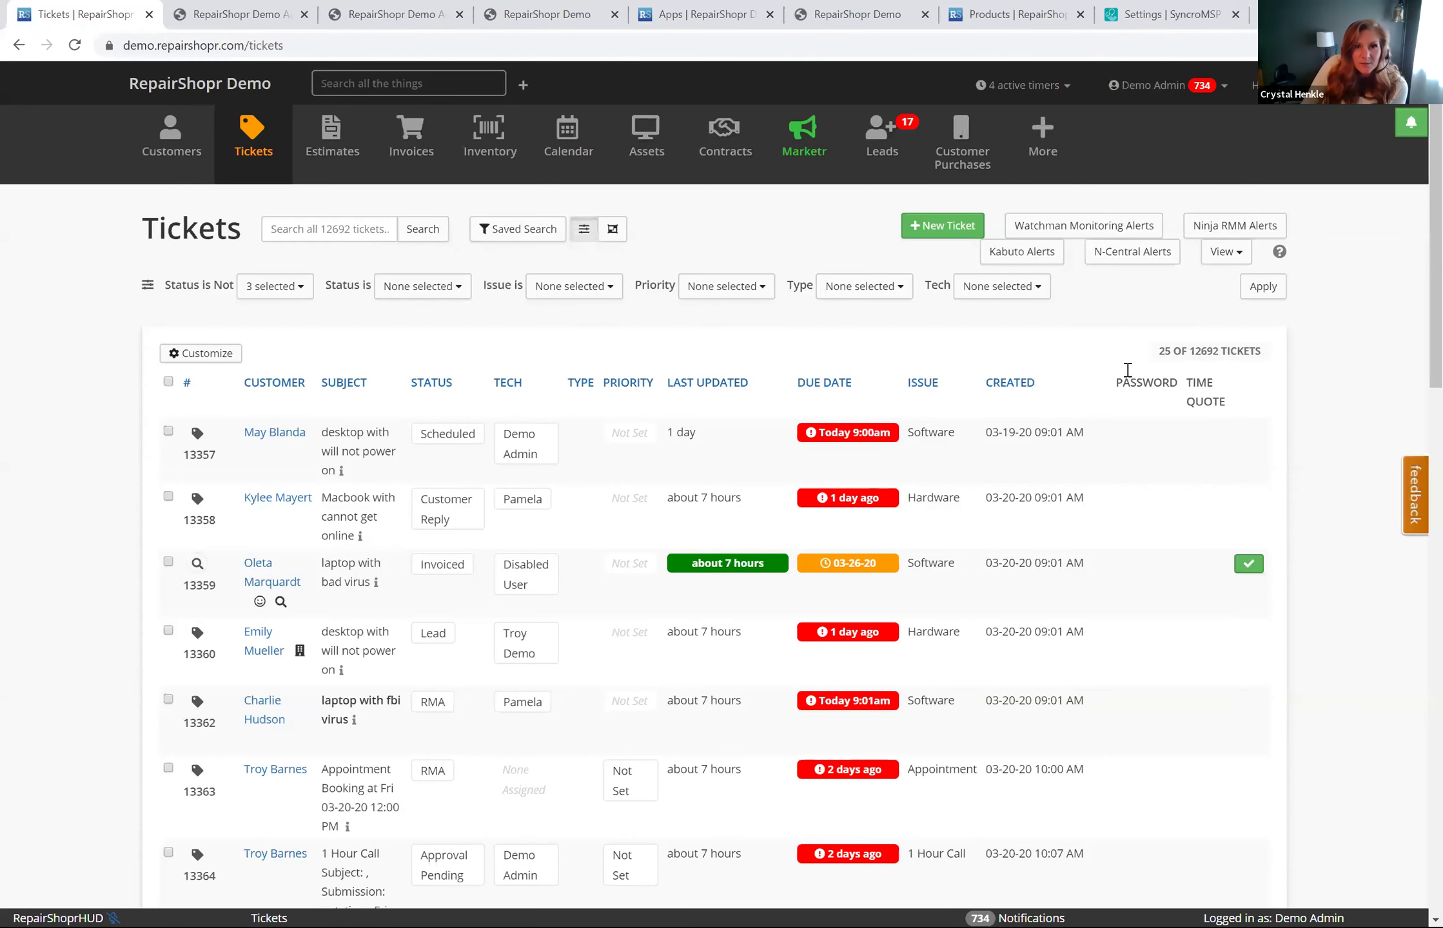
left_click(524, 230)
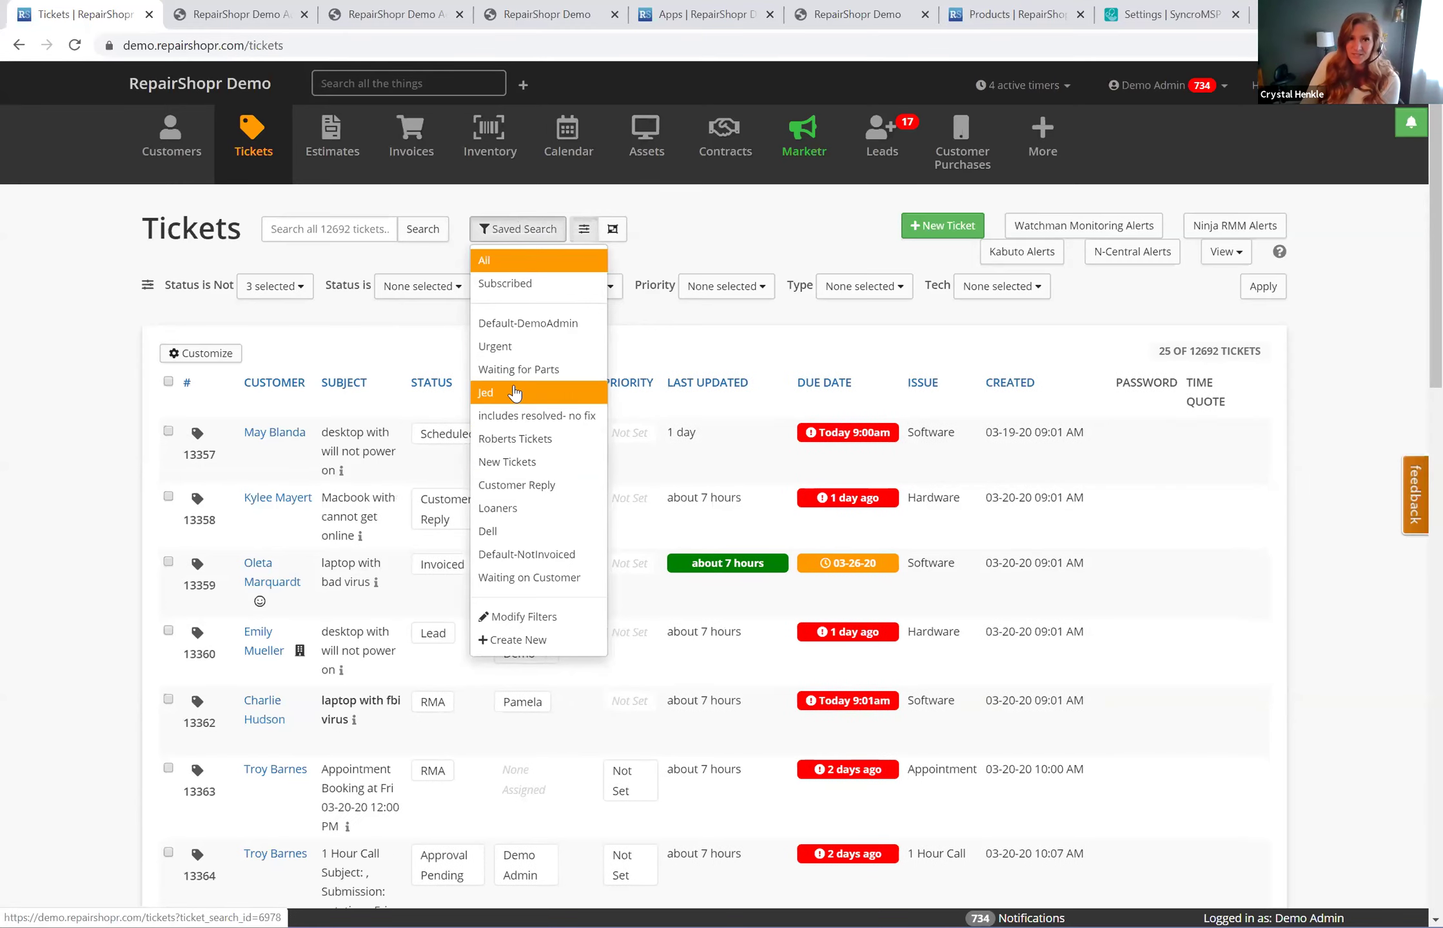
left_click(529, 639)
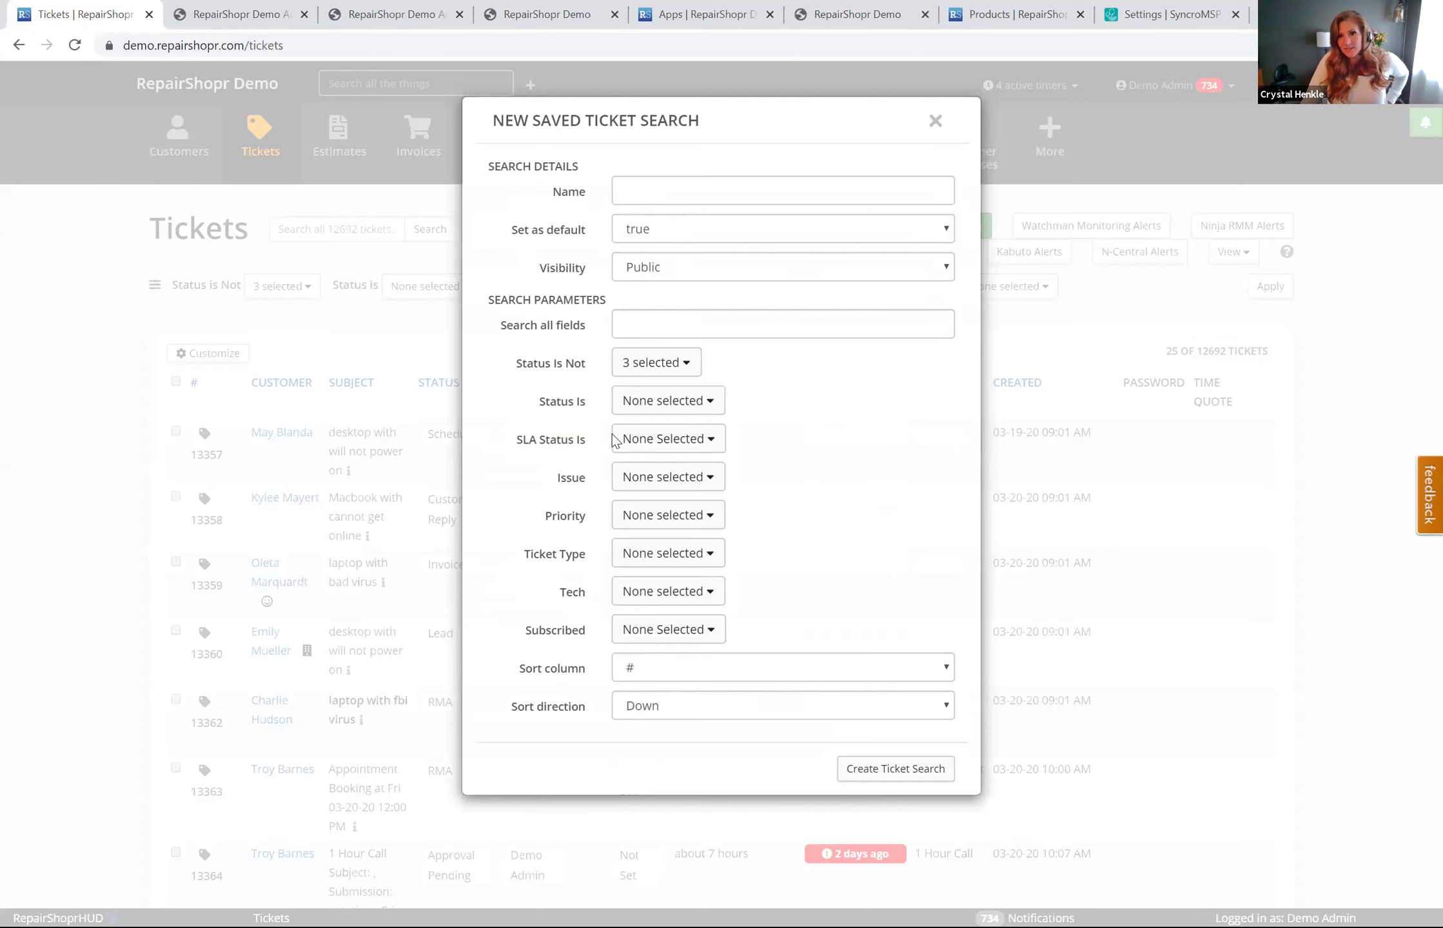
left_click(932, 120)
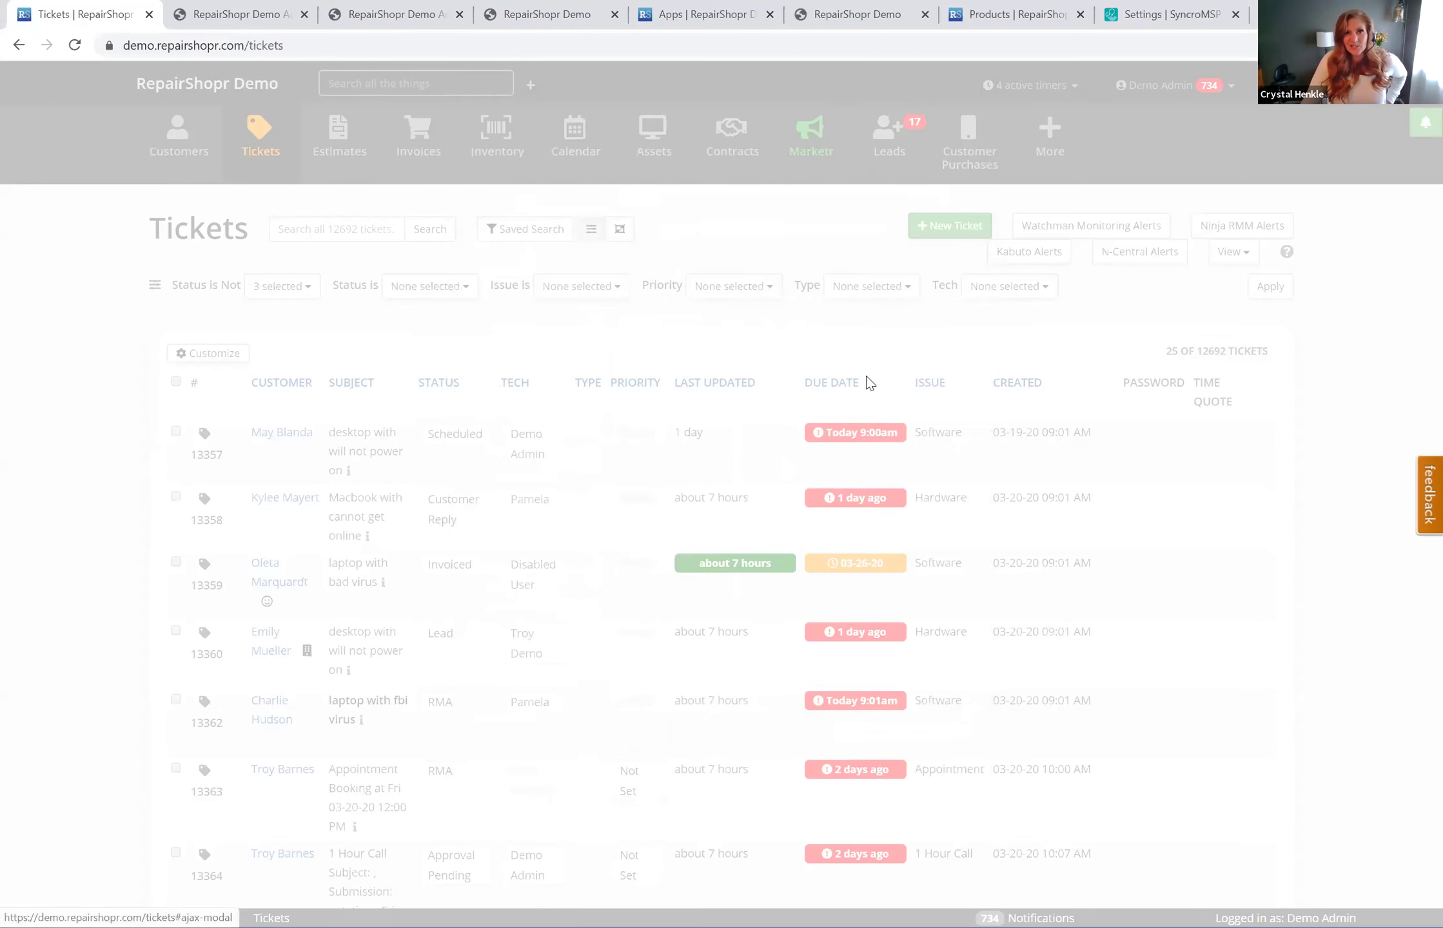